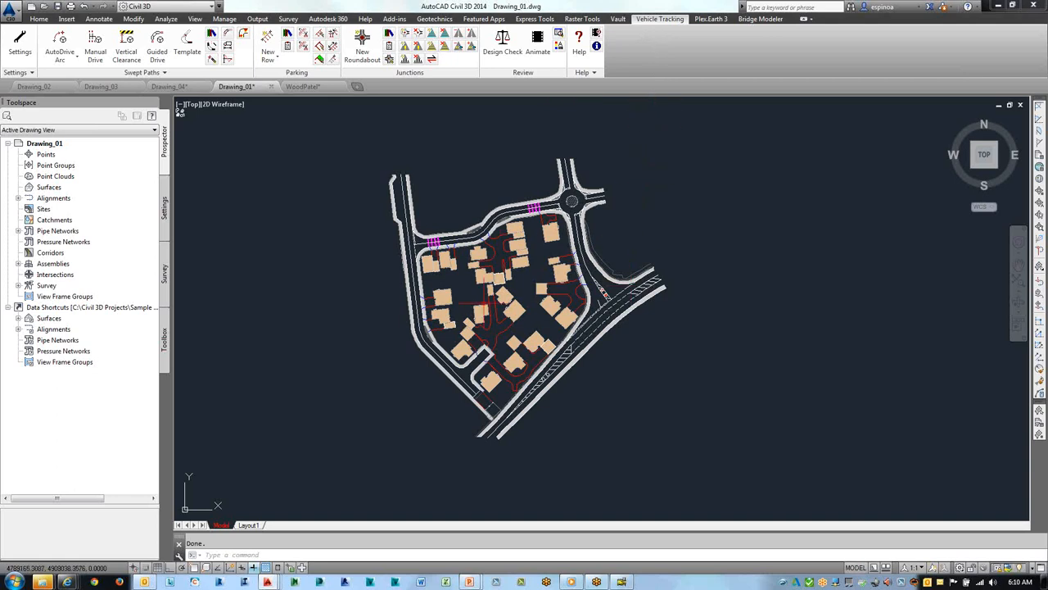
- Open the vehicle library and expand the US Design Vehicles collection
scroll(526, 355, "up", 2)
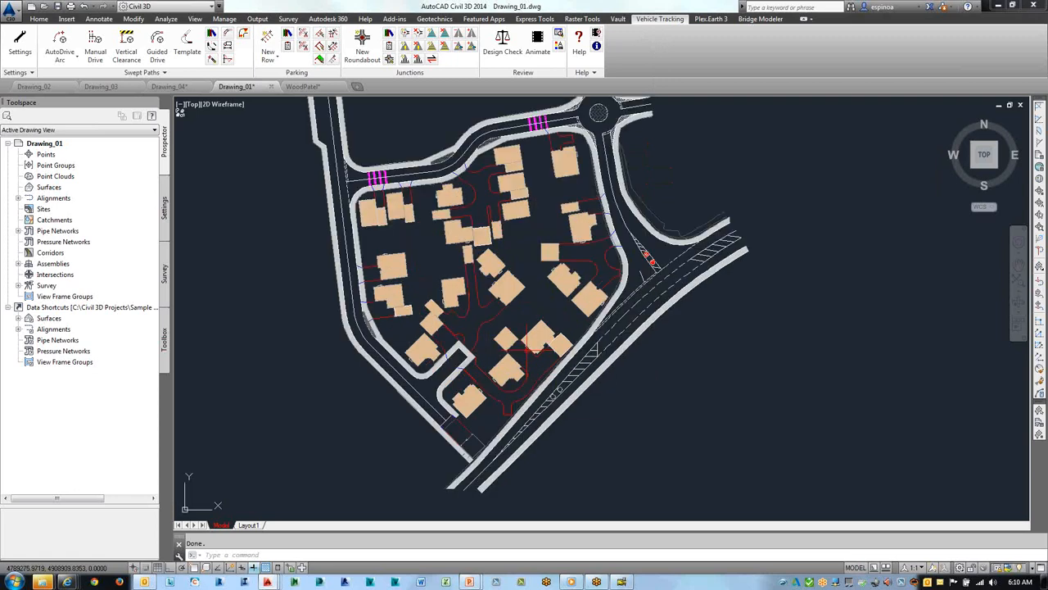
mouse_move(530, 250)
middle_mouse_down()
mouse_move(483, 249)
mouse_move(451, 264)
middle_mouse_up()
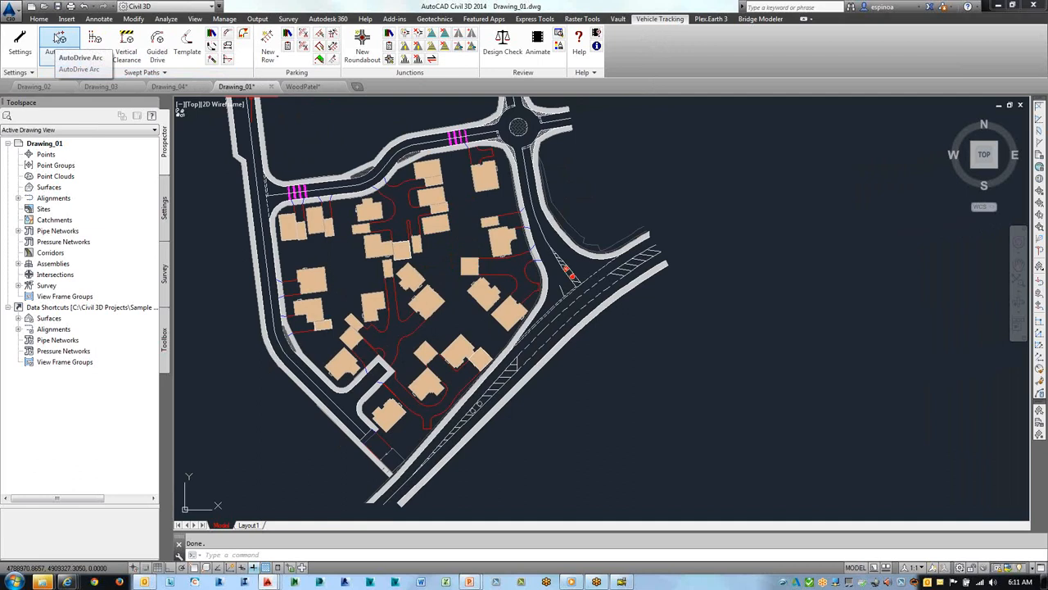
left_click(211, 35)
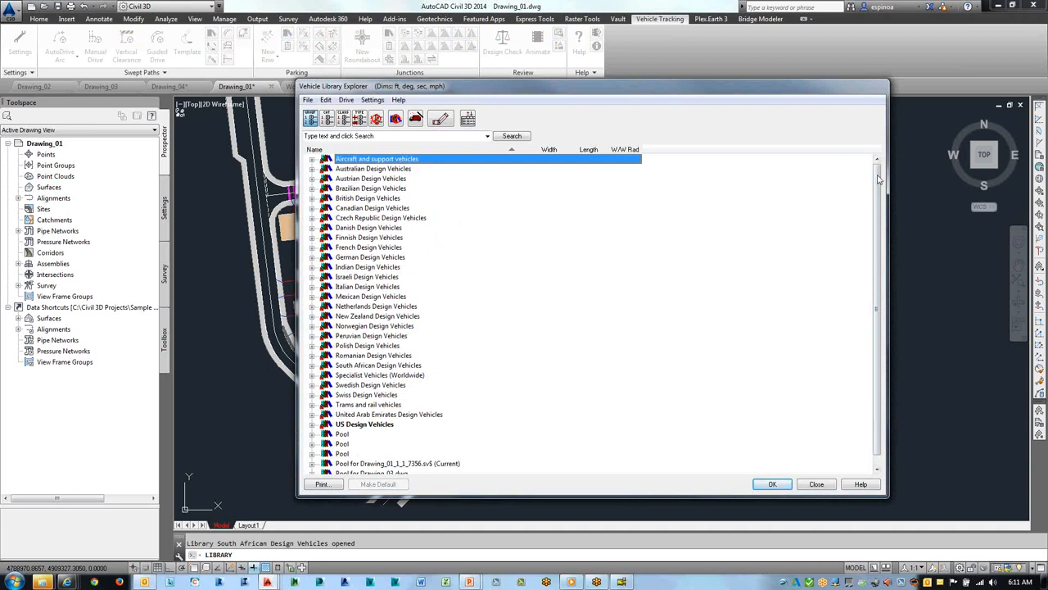
left_click_drag(880, 180, 878, 189)
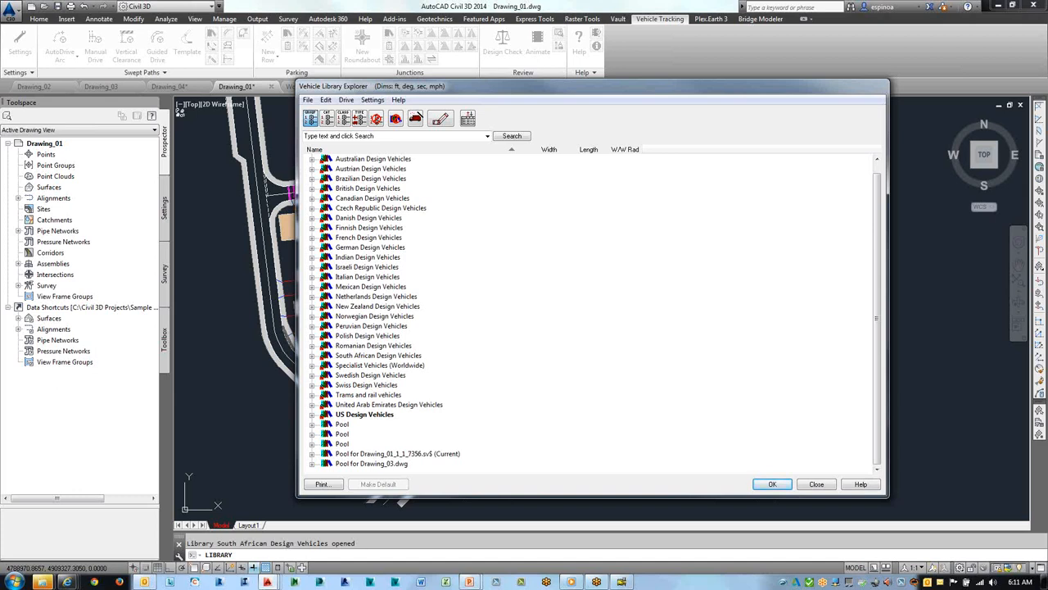
left_click(312, 415)
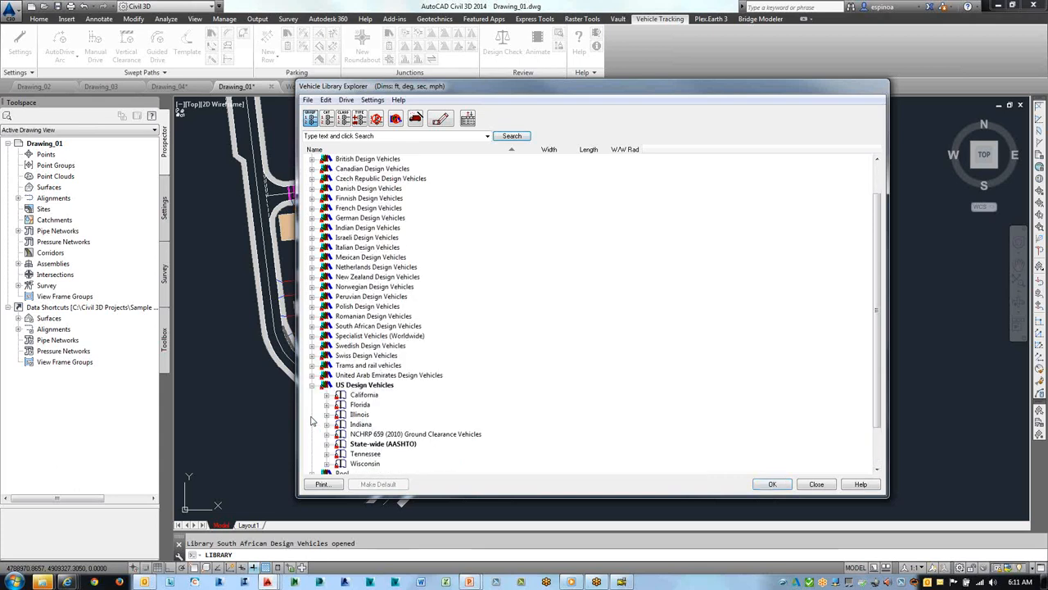
- Look through the Support Vehicles categories in the Aircraft and support vehicles library, then collapse that library again
scroll(337, 385, "up", 2)
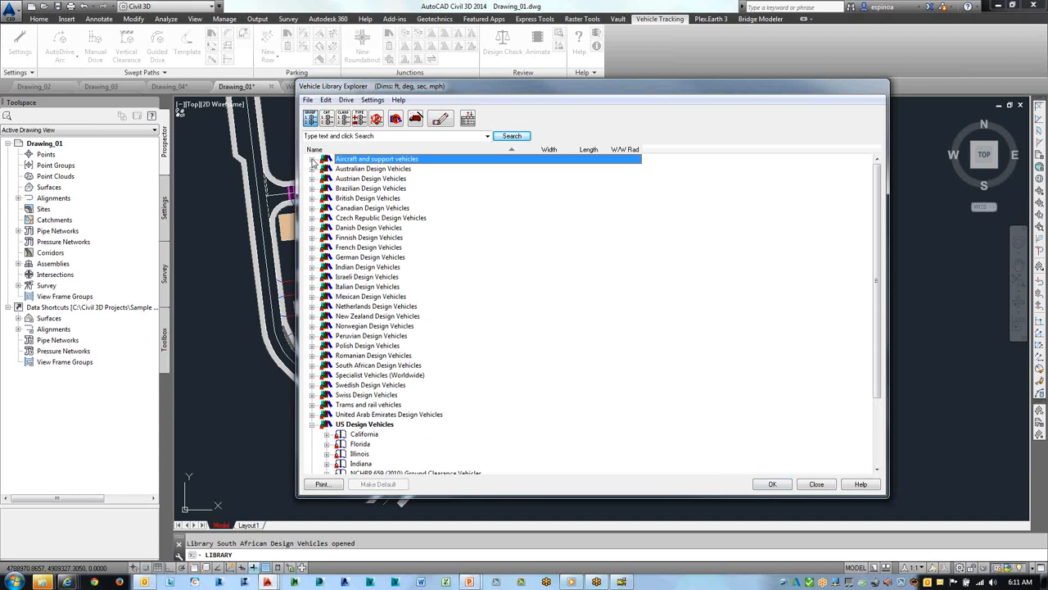
left_click(312, 160)
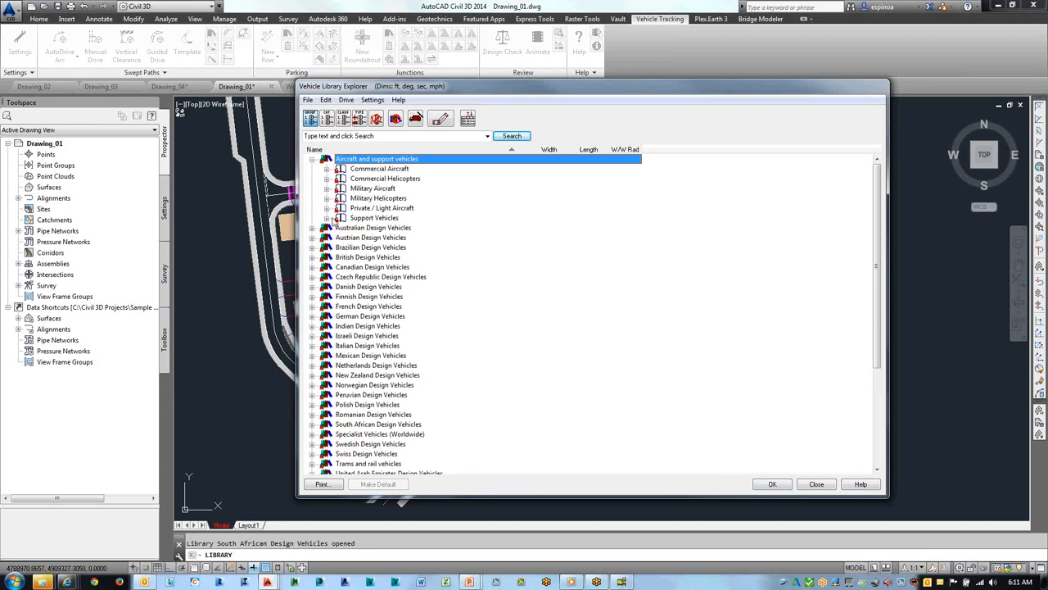
left_click(327, 218)
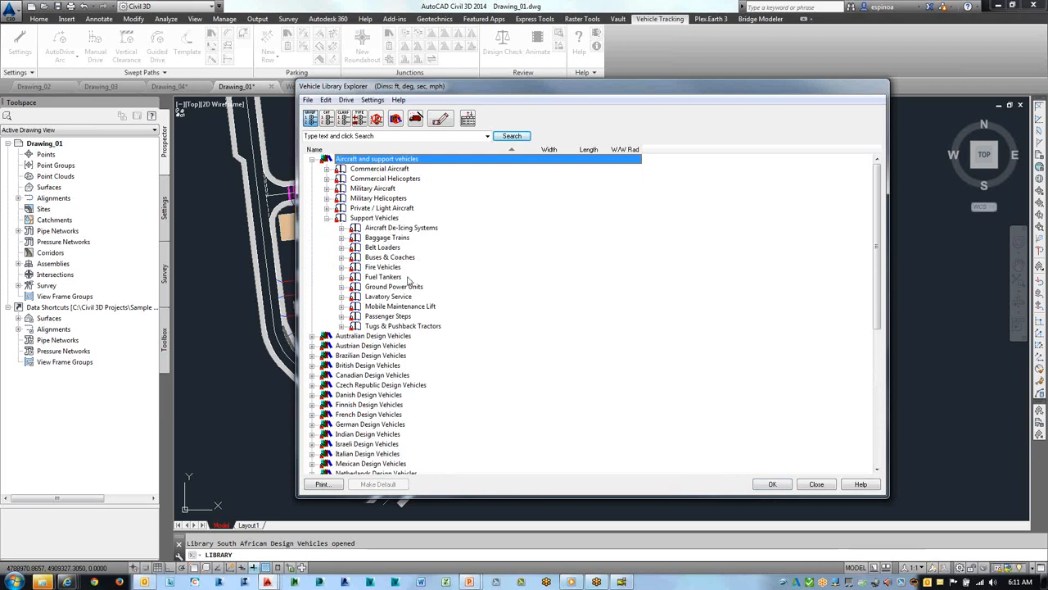
left_click(327, 217)
left_click(311, 159)
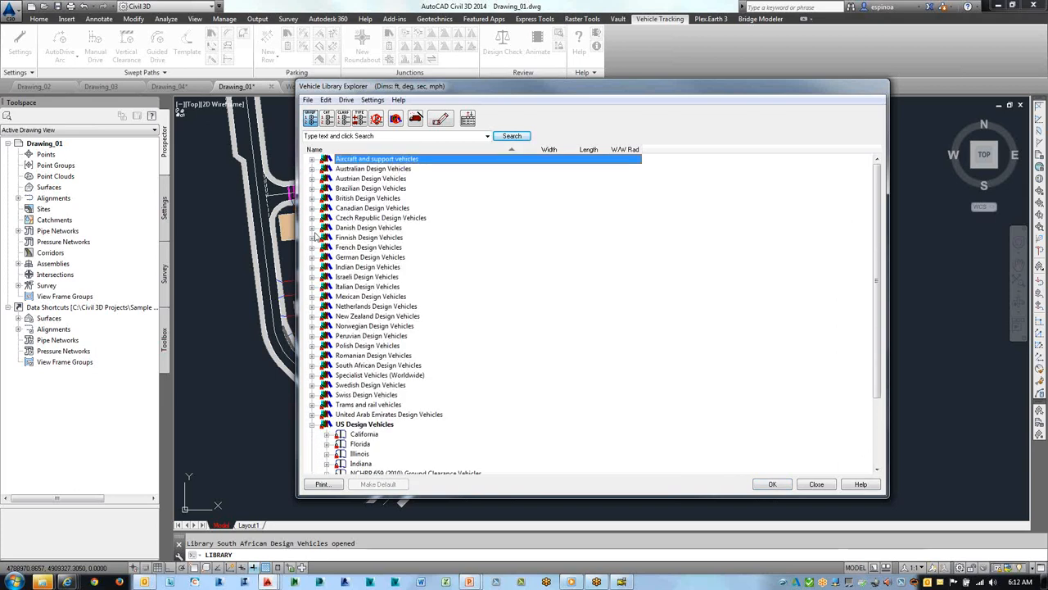
- Expand State-wide (AASHTO), AASHTO 2011 (US Customary), down to the S-BUS-36 Conventional School Bus entry
scroll(361, 422, "down", 3)
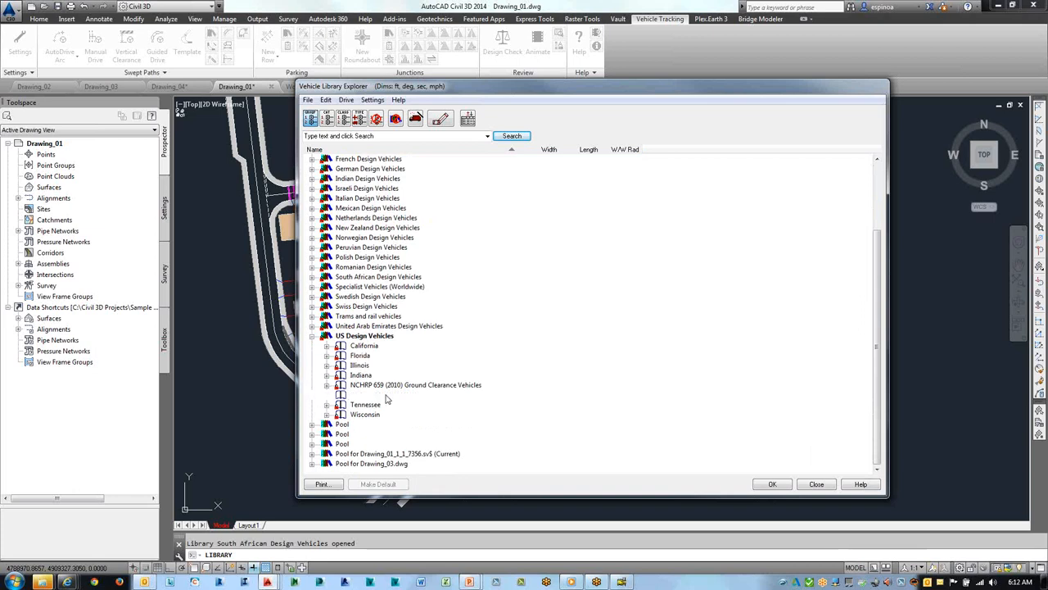
left_click(327, 395)
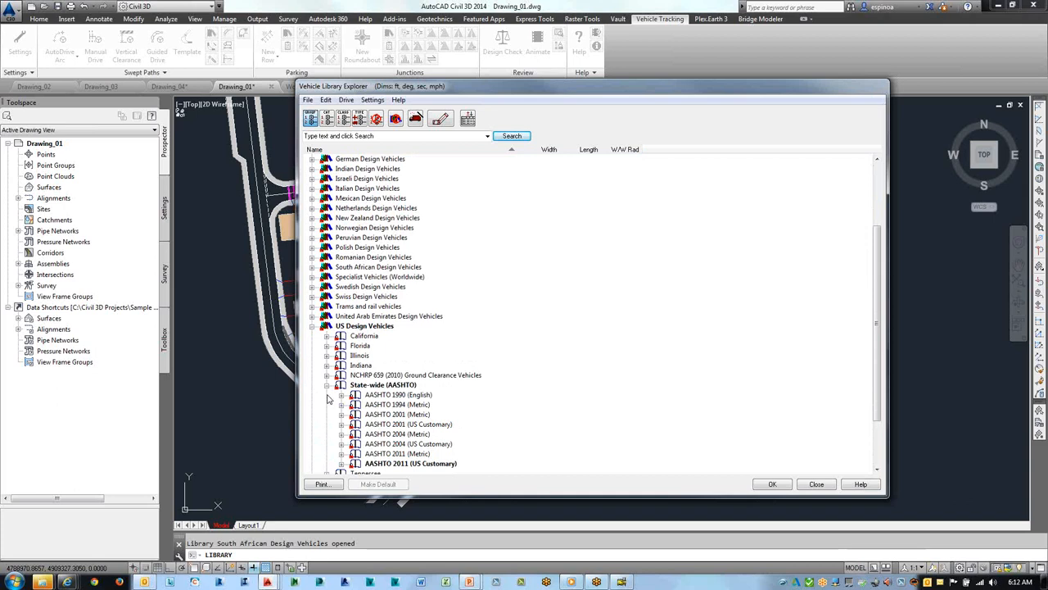
scroll(326, 399, "down", 3)
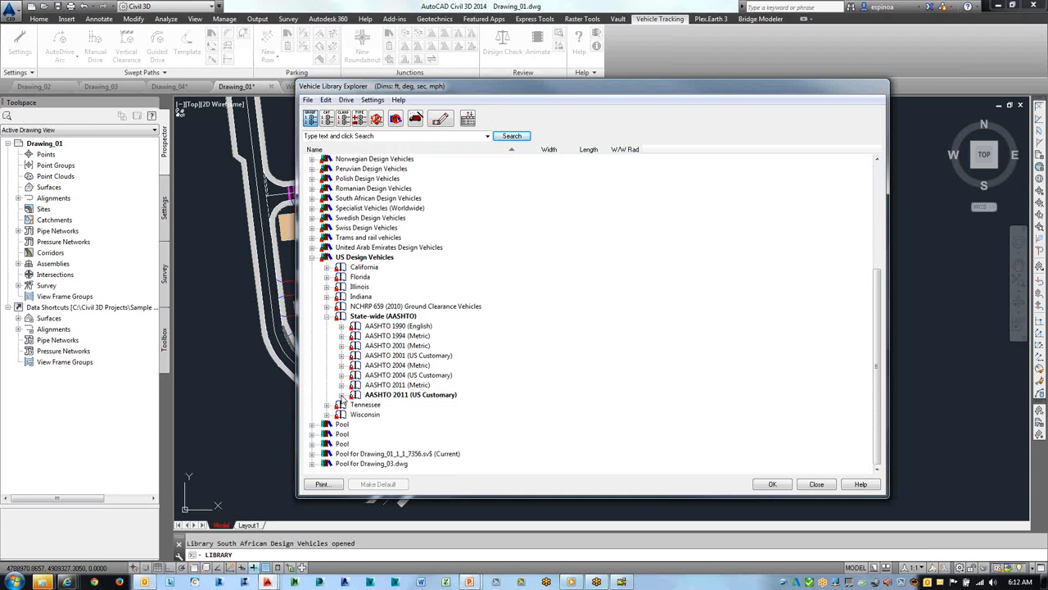
left_click(341, 395)
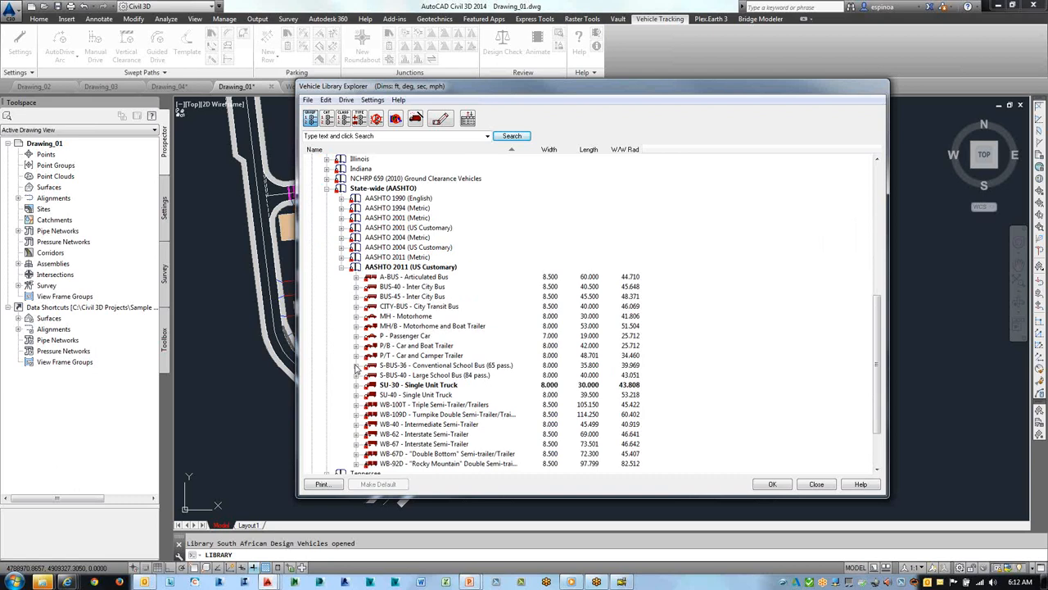
left_click(356, 365)
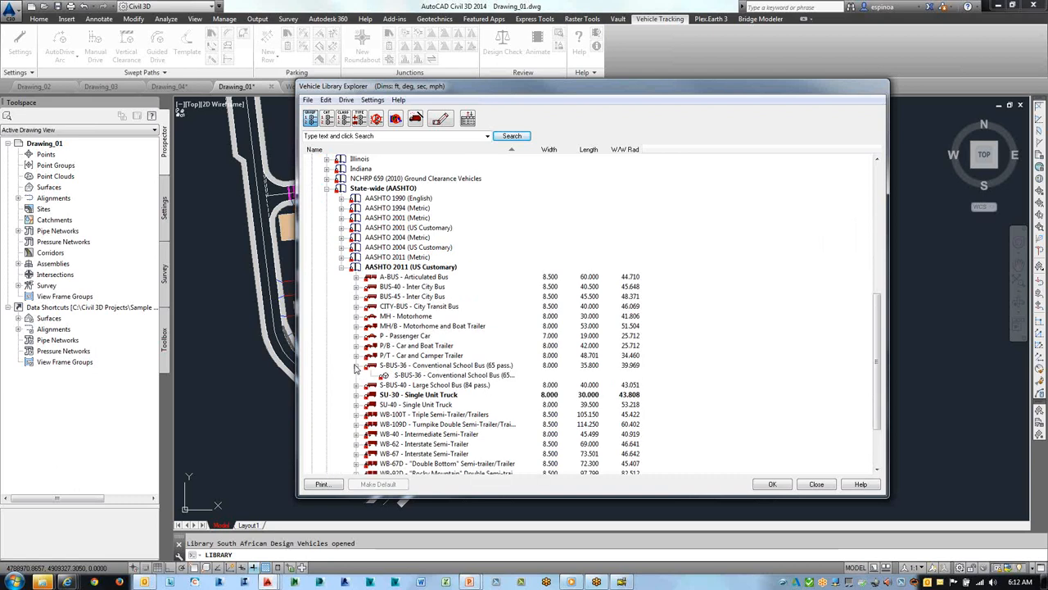
- Select the S-BUS-36 Conventional School Bus (65 pass.) vehicle and clear the library's default vehicle
left_click(401, 376)
right_click(401, 376)
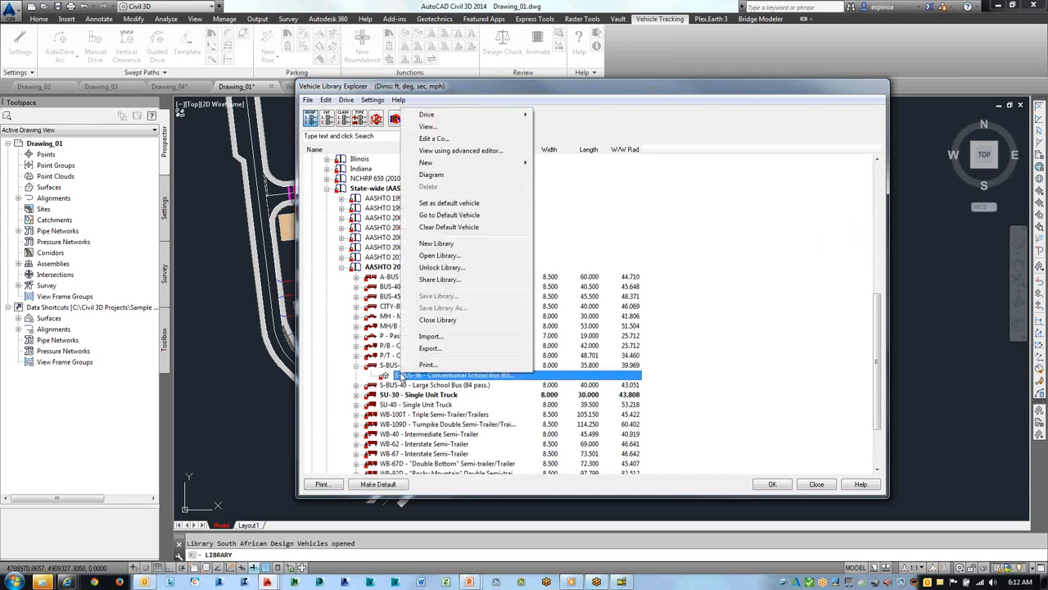
left_click(439, 228)
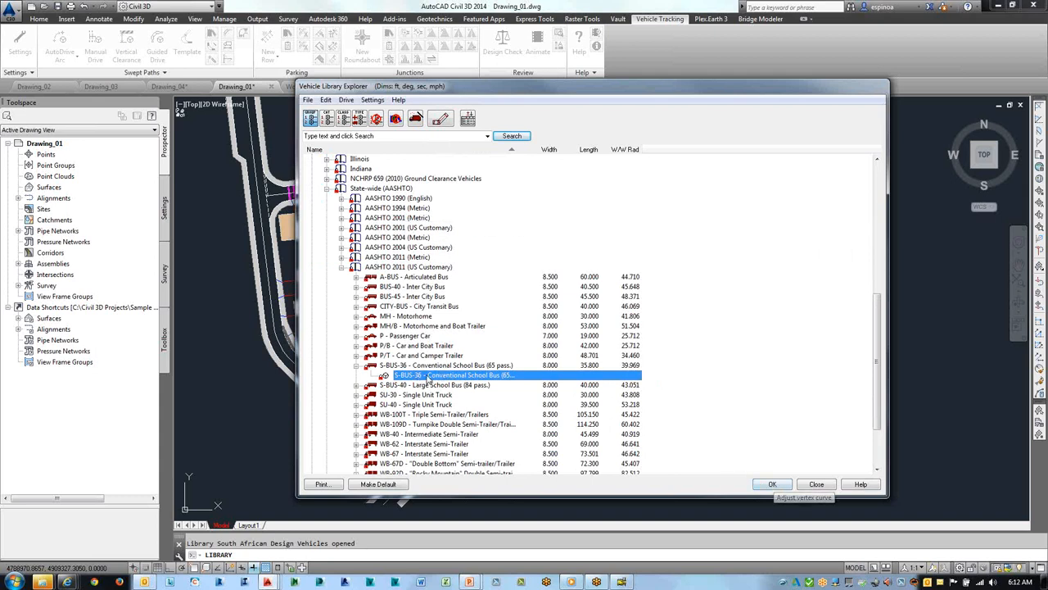
- Review the dimensioned diagram of the S-BUS-36 school bus, then close the diagram and accept the library
left_click(444, 120)
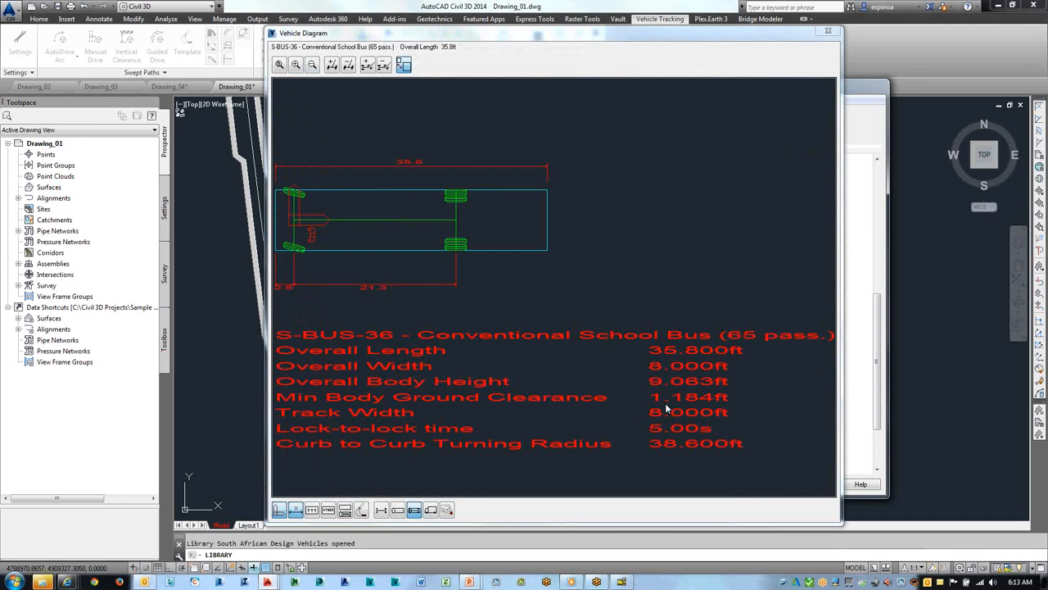
left_click(828, 32)
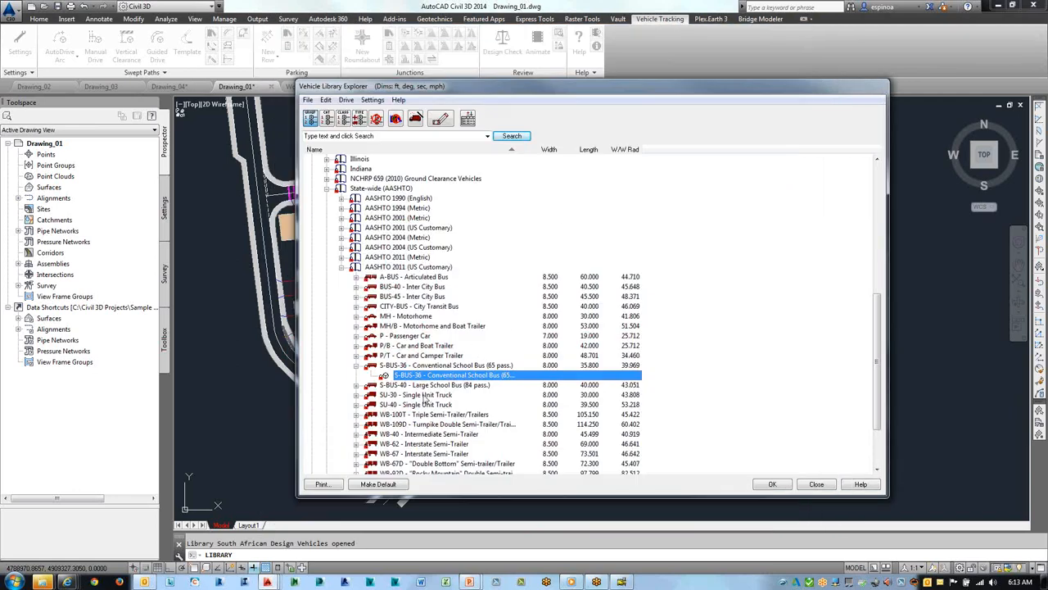
left_click(782, 484)
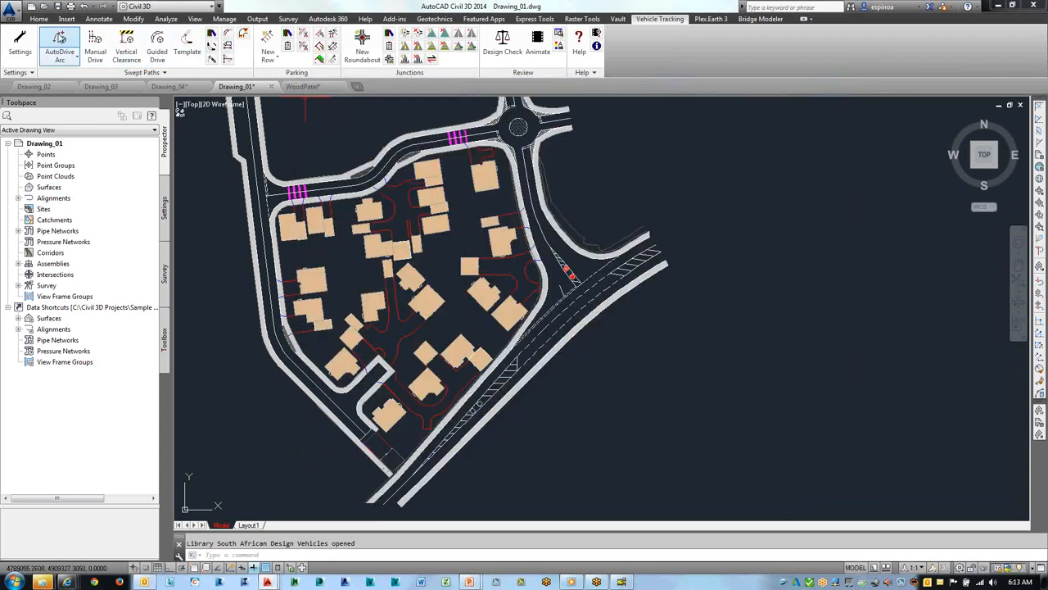
- Start AutoDrive Arc with the S-BUS-36 Conventional School Bus without making it the default vehicle
left_click(60, 38)
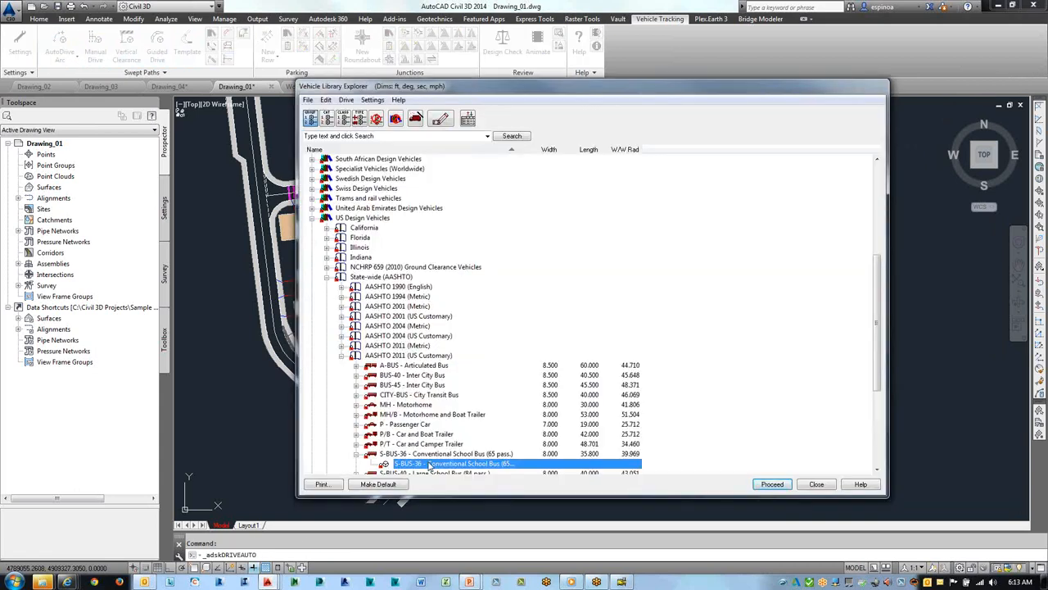
left_click(770, 486)
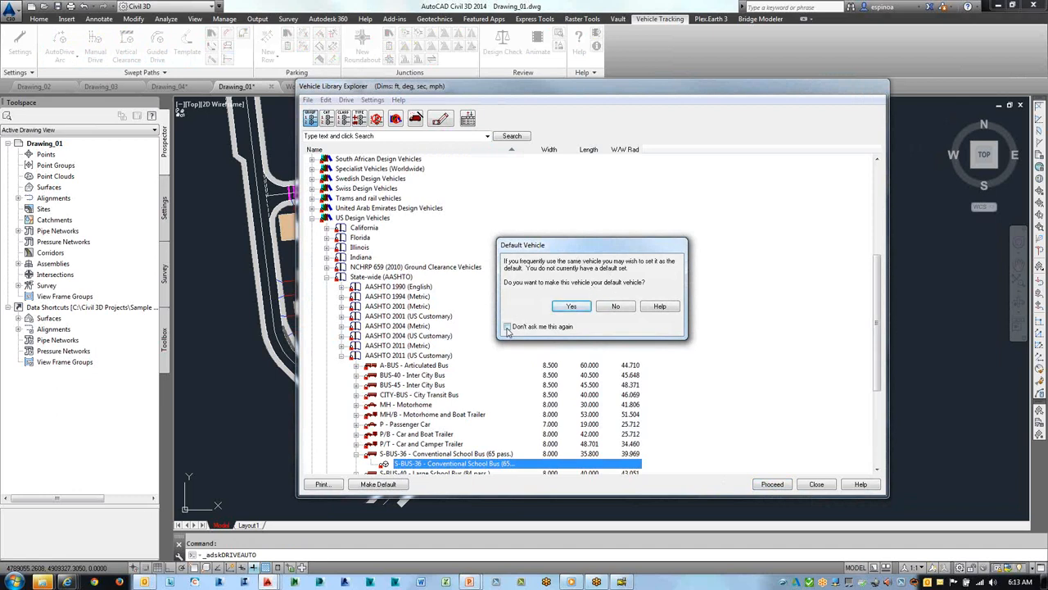
left_click(619, 307)
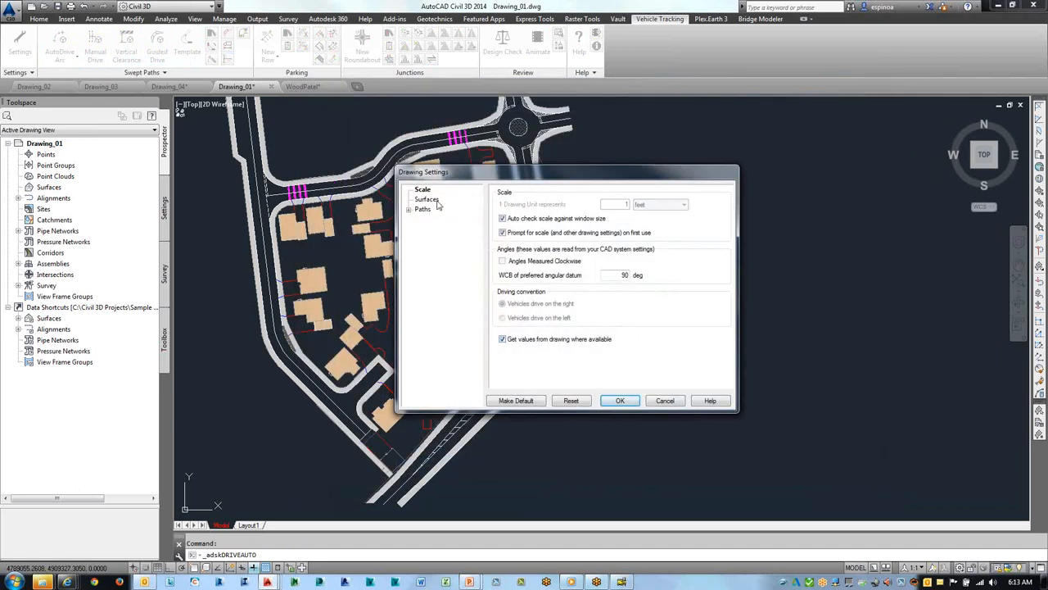
- Review the Surfaces and Paths sections of the drawing settings and accept the settings as they are
left_click(427, 200)
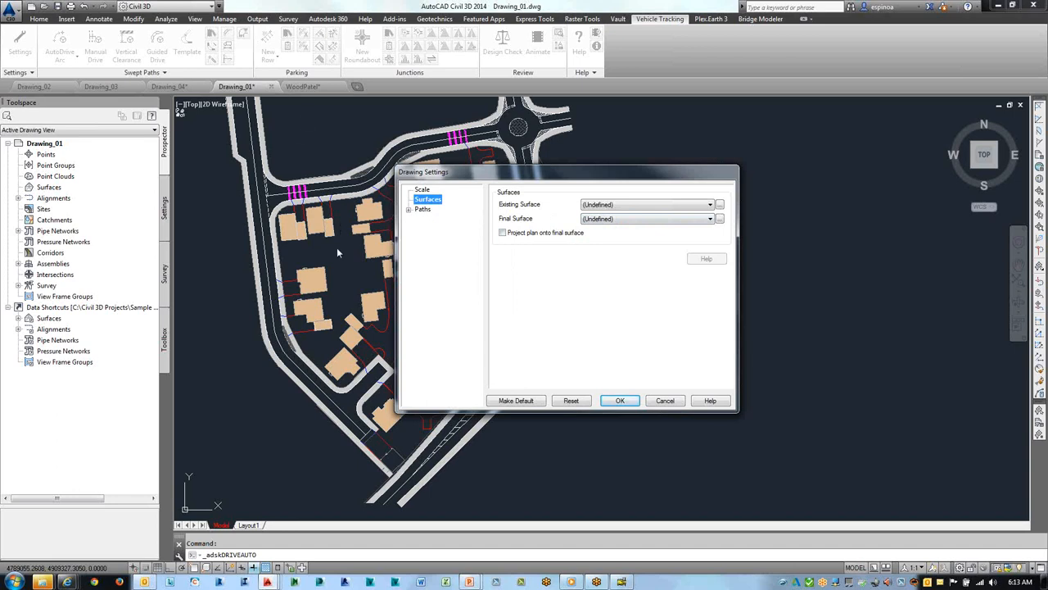
left_click(421, 210)
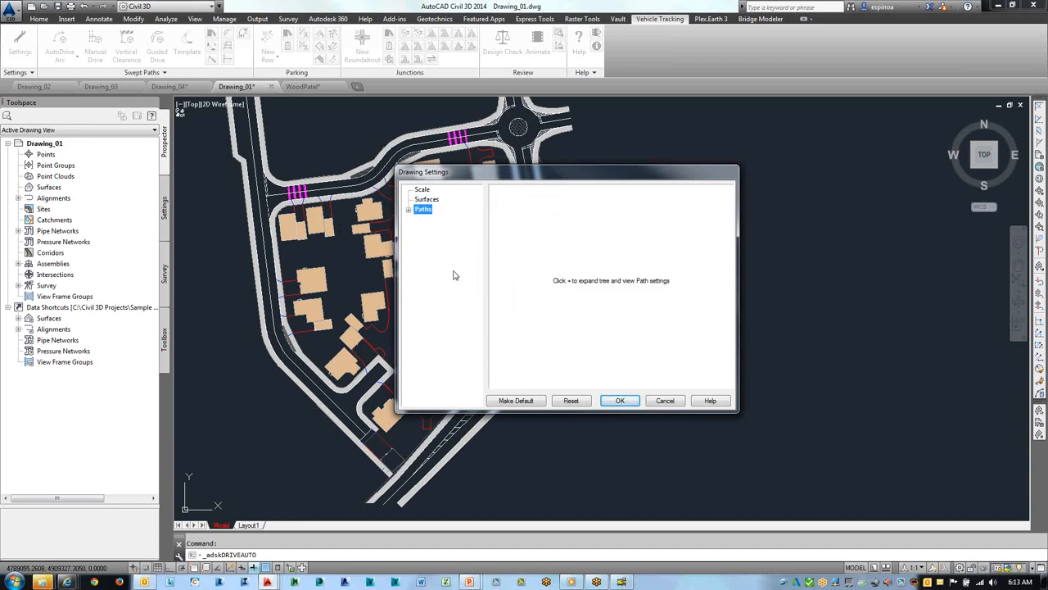
left_click(620, 401)
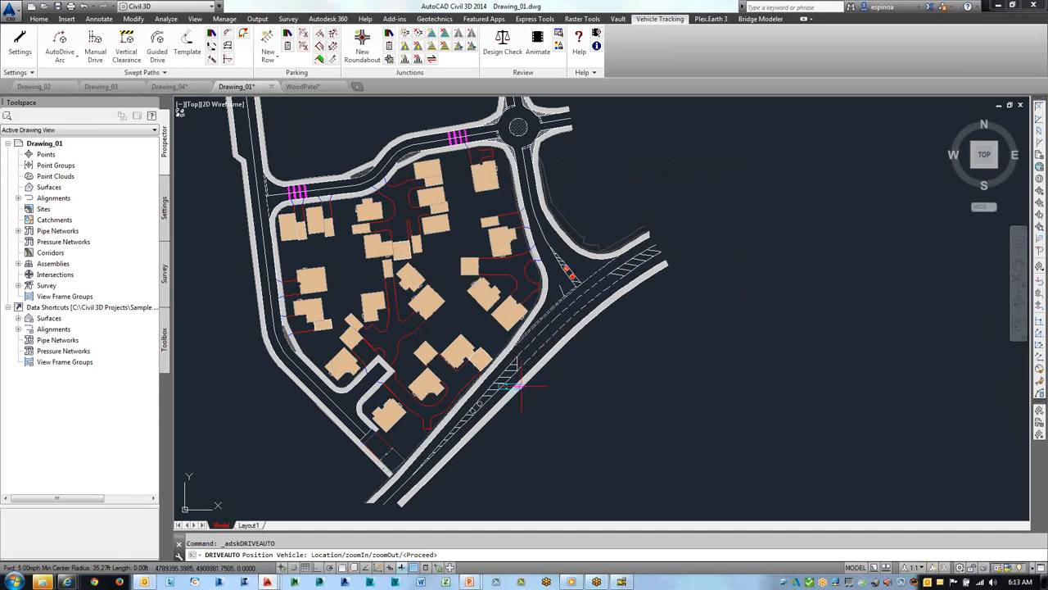
- Place the school bus in the lane at the diagonal road's southwest end, heading northeast along the road, and proceed to driving
scroll(443, 470, "up", 5)
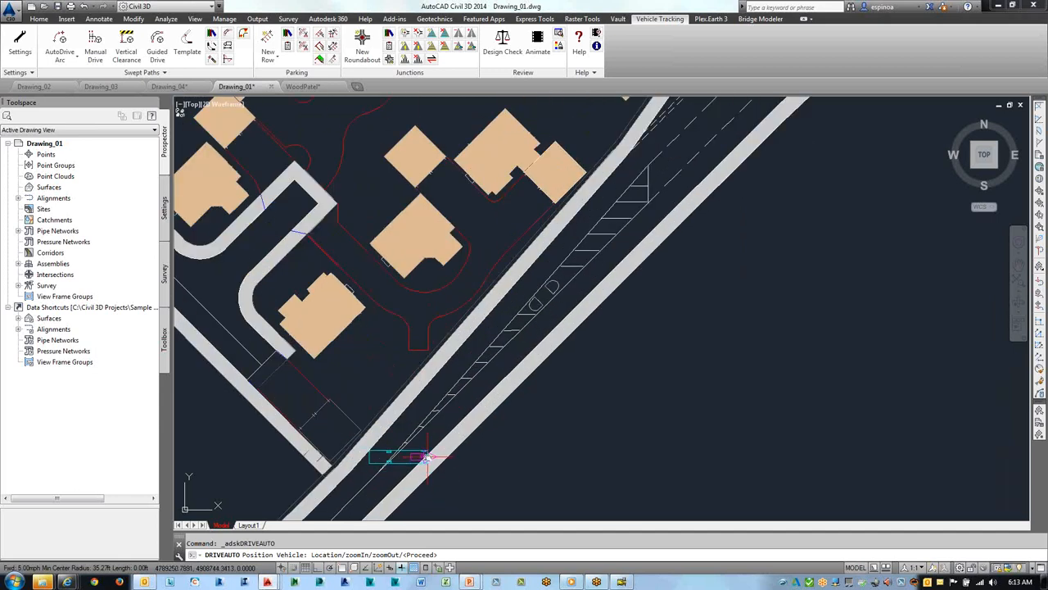
left_click(407, 392)
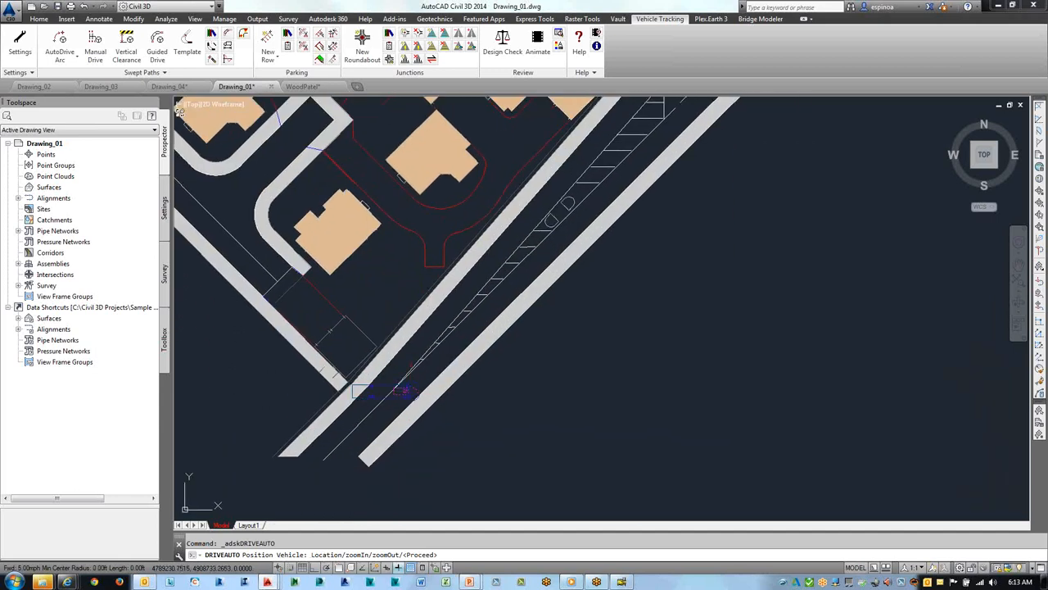
left_click(463, 333)
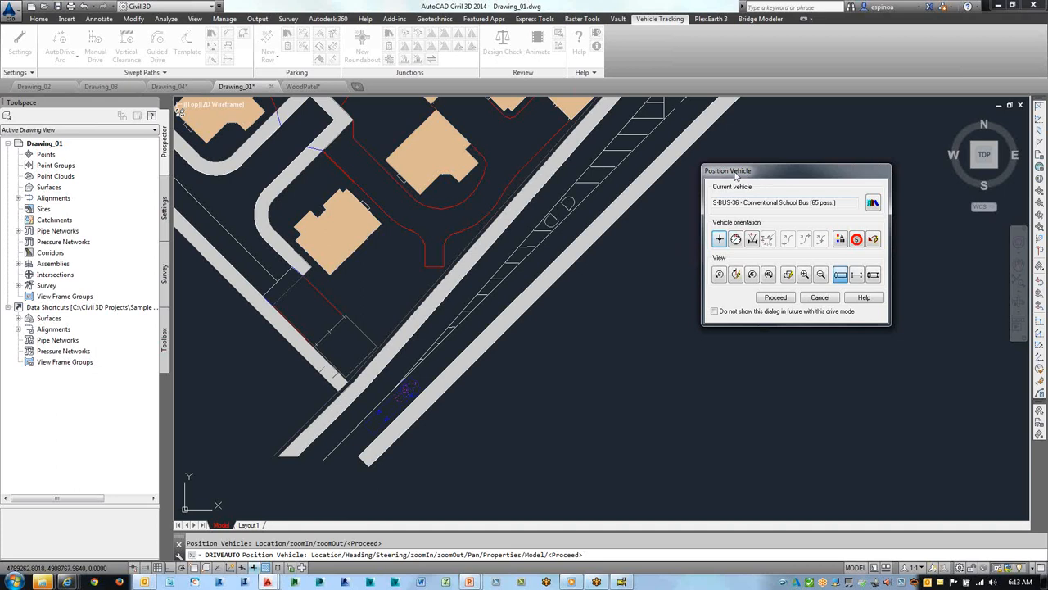
left_click(775, 299)
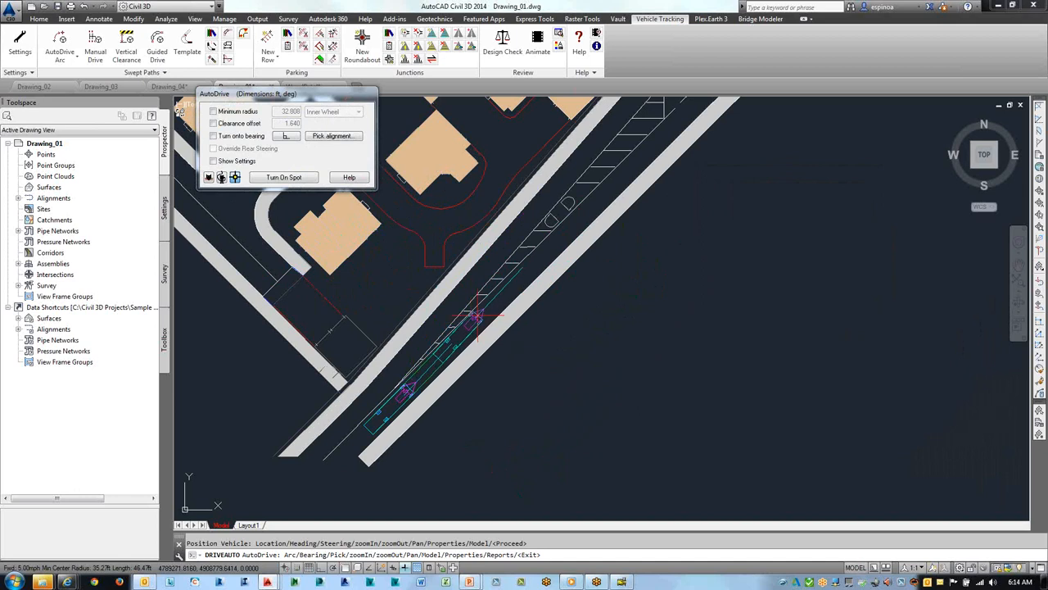
- Drive the school bus northeast along the diagonal road and turn it left into the side road at the junction
left_click(483, 314)
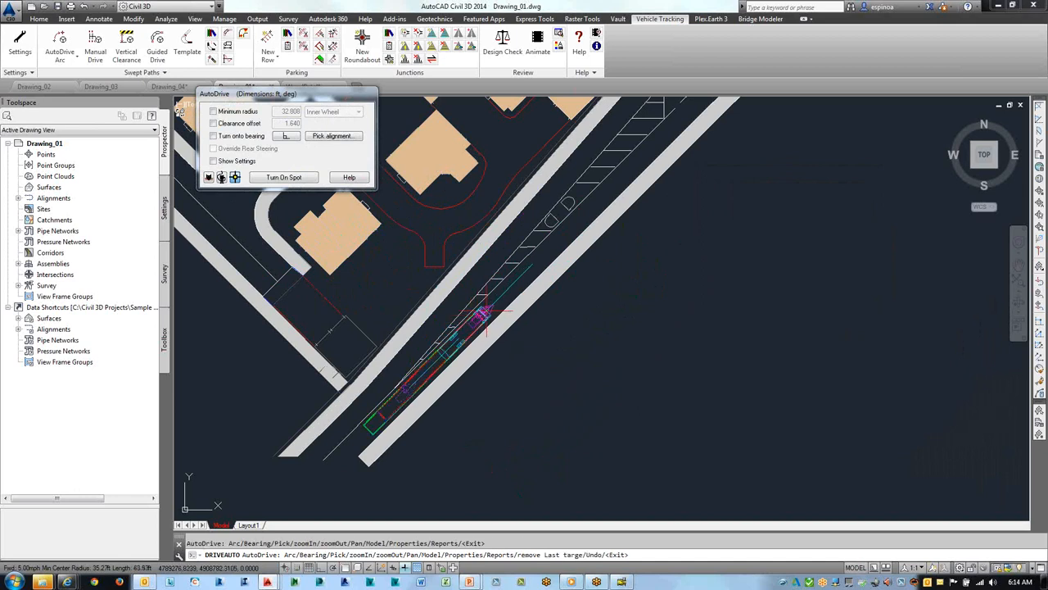
left_click(557, 241)
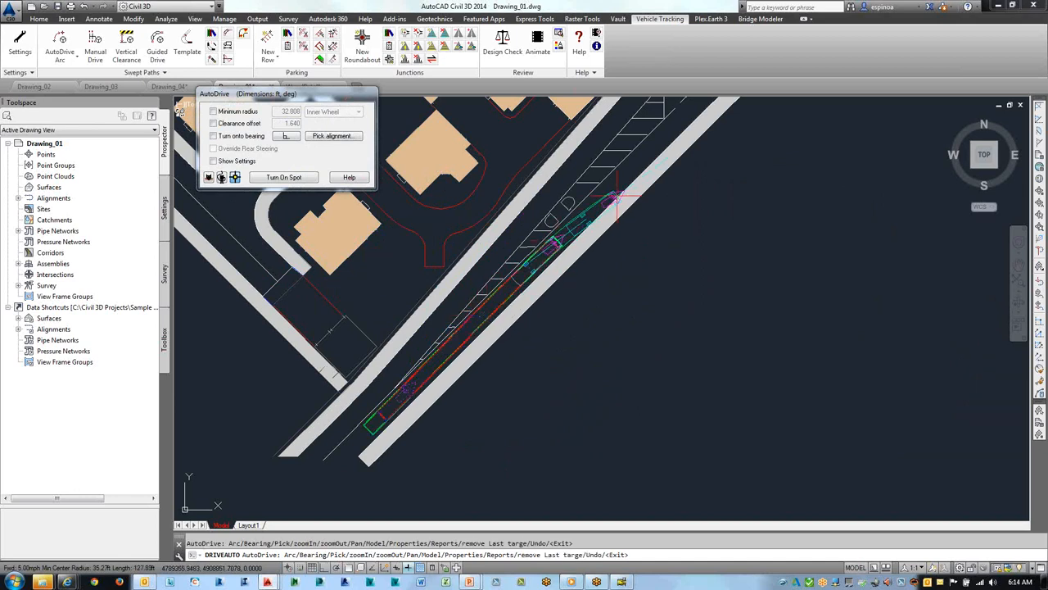
mouse_move(664, 145)
middle_mouse_down()
mouse_move(580, 216)
mouse_move(413, 442)
middle_mouse_up()
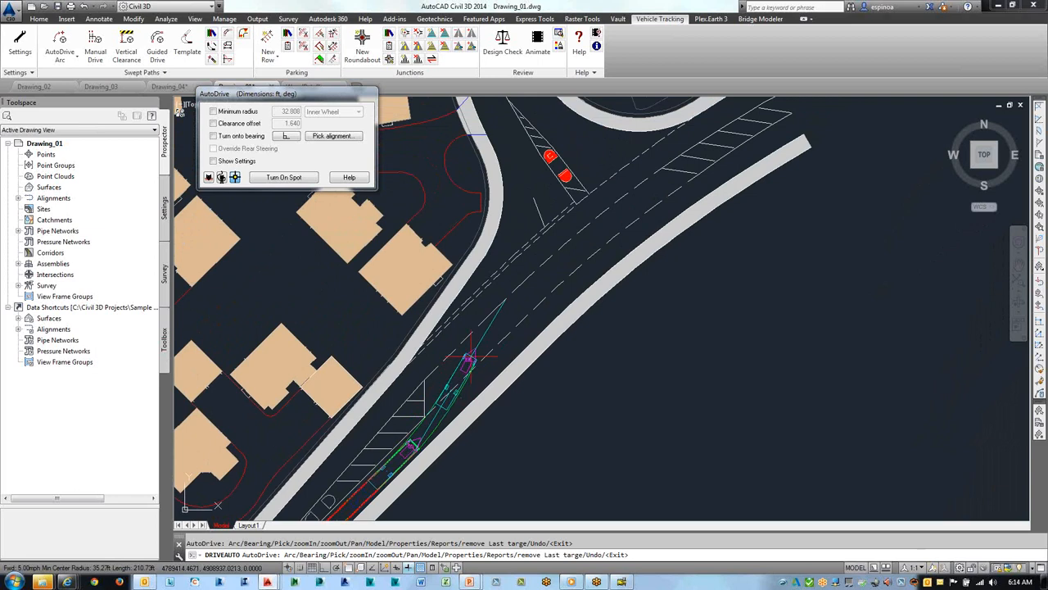
left_click(531, 292)
left_click(588, 239)
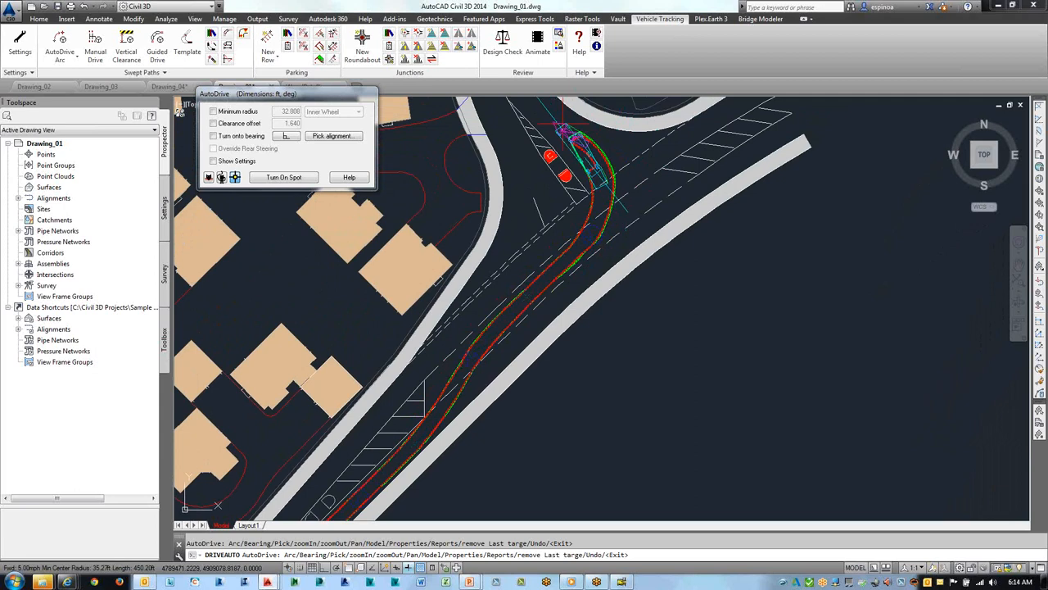
- Continue driving the bus north along the curved side road, leave the roundabout by its east exit, and finish the path
scroll(579, 142, "up", 2)
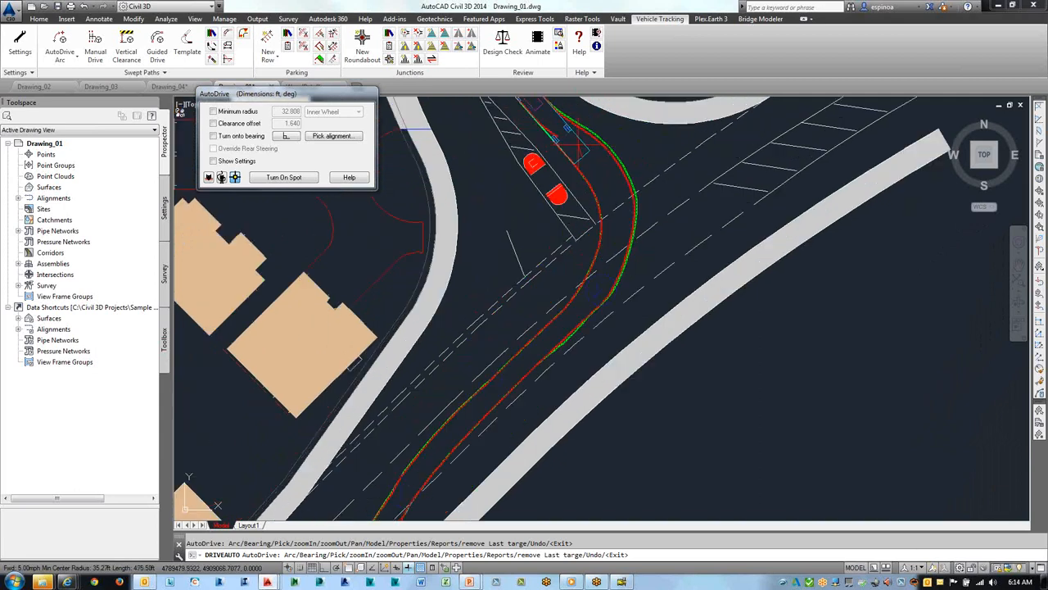
scroll(583, 147, "up", 1)
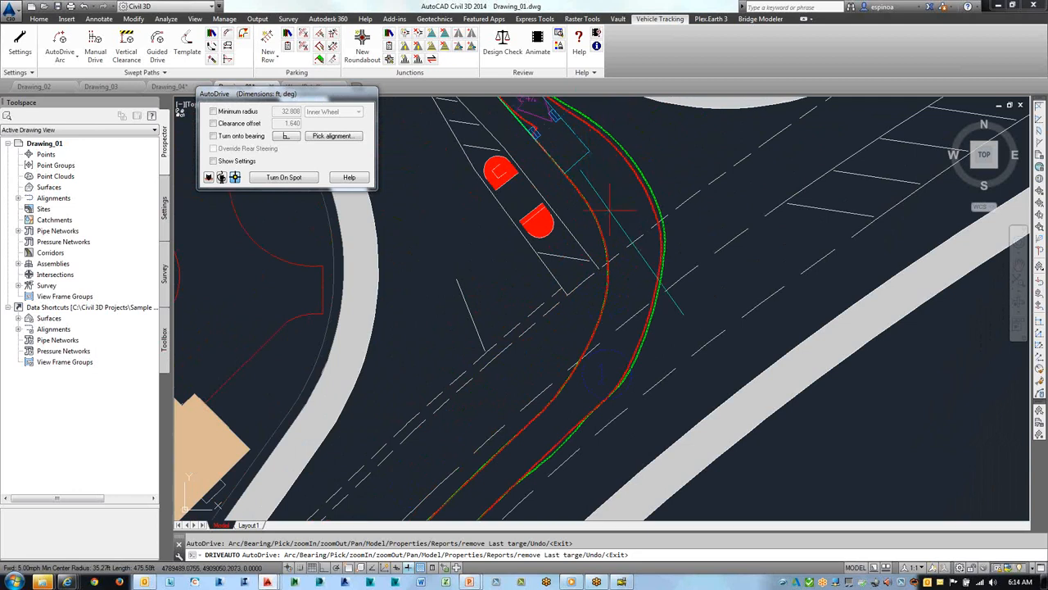
scroll(608, 212, "down", 2)
middle_click_drag(607, 212, 704, 436)
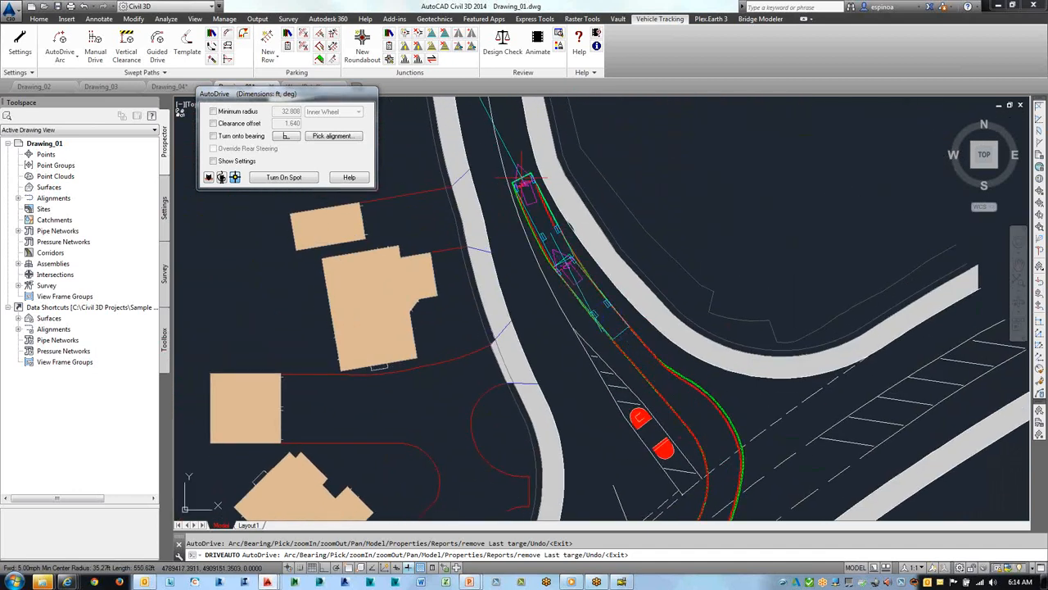
middle_click_drag(528, 196, 633, 440)
left_click(620, 402)
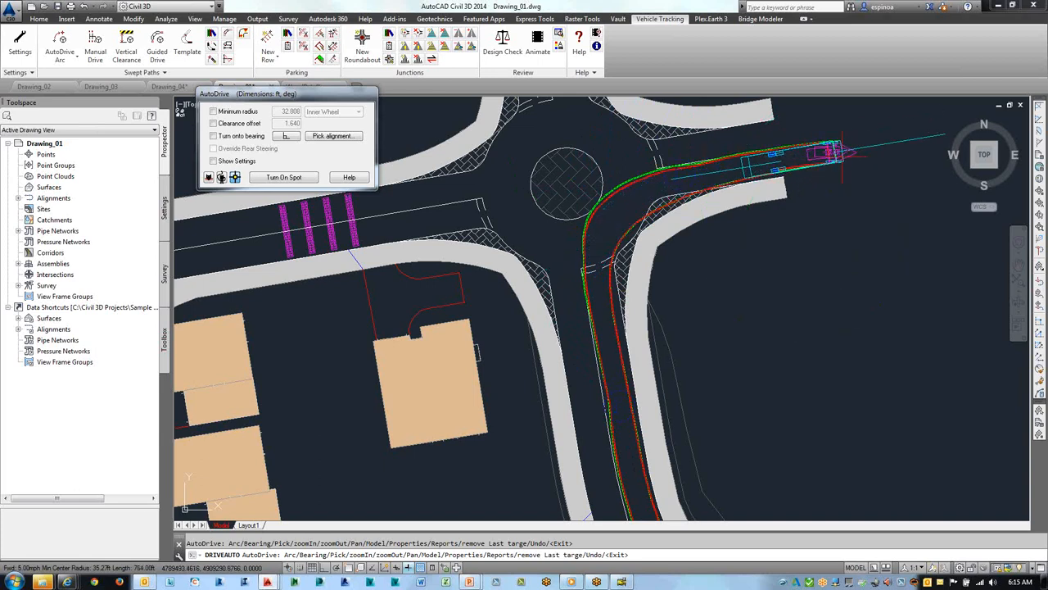
key("Return")
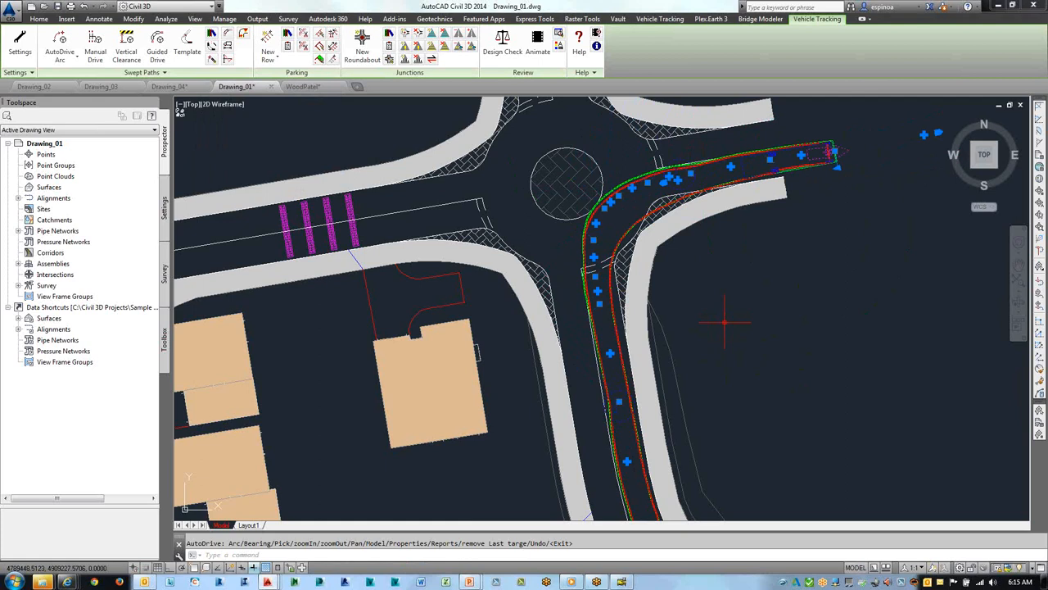
key("Escape")
- Select the swept path and examine its course and target points from the diagonal road to the side road's curve
scroll(726, 335, "down", 2)
mouse_move(721, 334)
middle_mouse_down()
mouse_move(691, 276)
mouse_move(611, 202)
middle_mouse_up()
middle_click_drag(693, 290, 749, 204)
middle_click_drag(752, 317, 814, 203)
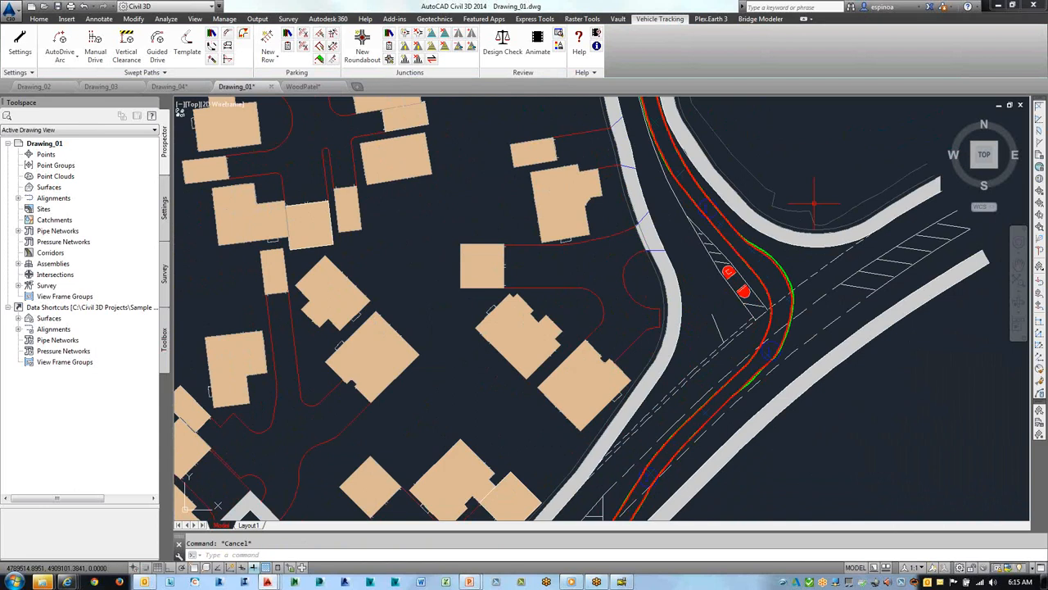
left_click(781, 263)
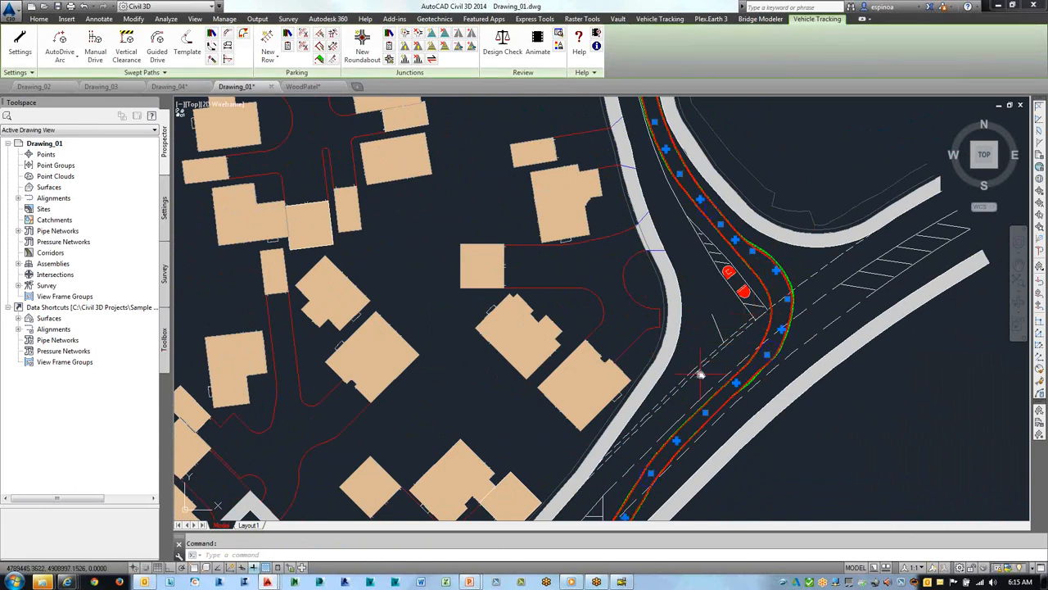
middle_click_drag(701, 363, 762, 200)
middle_click_drag(663, 365, 731, 218)
mouse_move(624, 401)
middle_mouse_down()
mouse_move(721, 282)
mouse_move(682, 341)
mouse_move(516, 491)
middle_mouse_up()
middle_click_drag(684, 263, 593, 484)
mouse_move(691, 222)
middle_mouse_down()
mouse_move(715, 438)
mouse_move(674, 339)
mouse_move(666, 380)
middle_mouse_up()
middle_click_drag(670, 320, 666, 217)
scroll(665, 319, "up", 4)
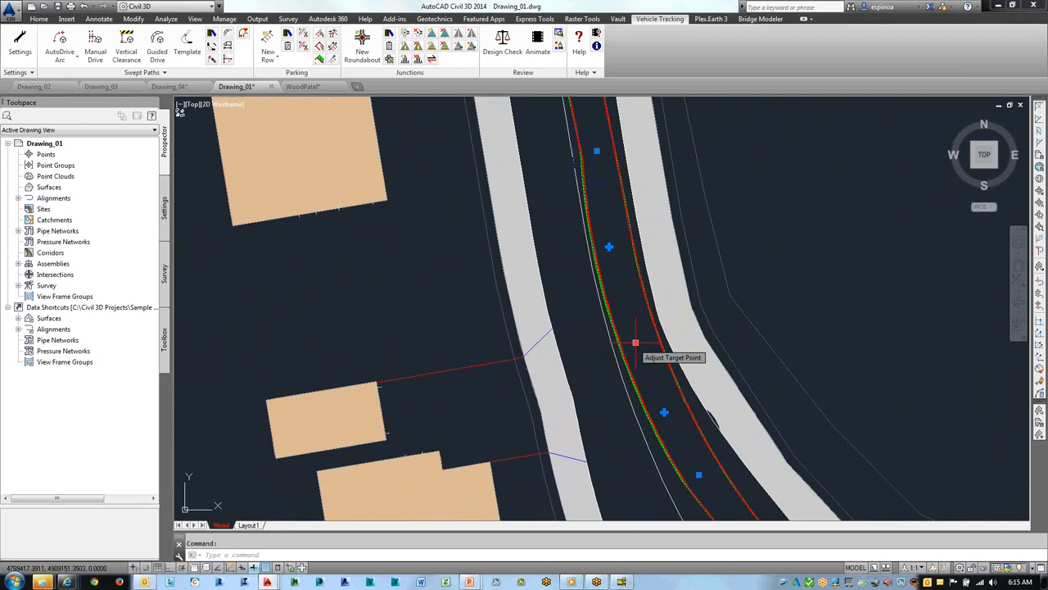
- Try moving the target point on the side road's curve south, across the centre line
left_click(635, 342)
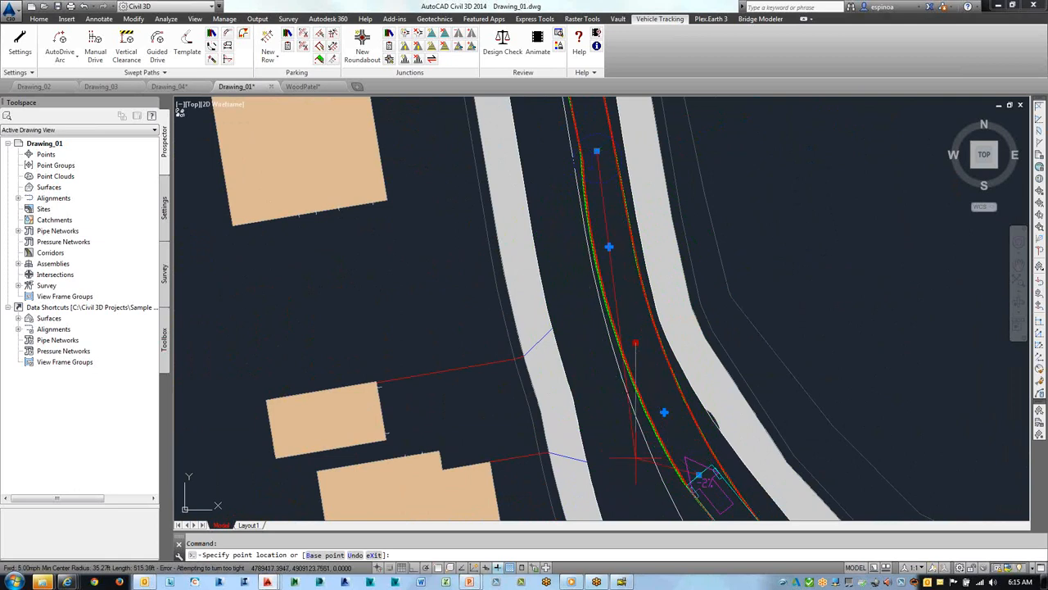
left_click(632, 457)
middle_click_drag(668, 392, 626, 276)
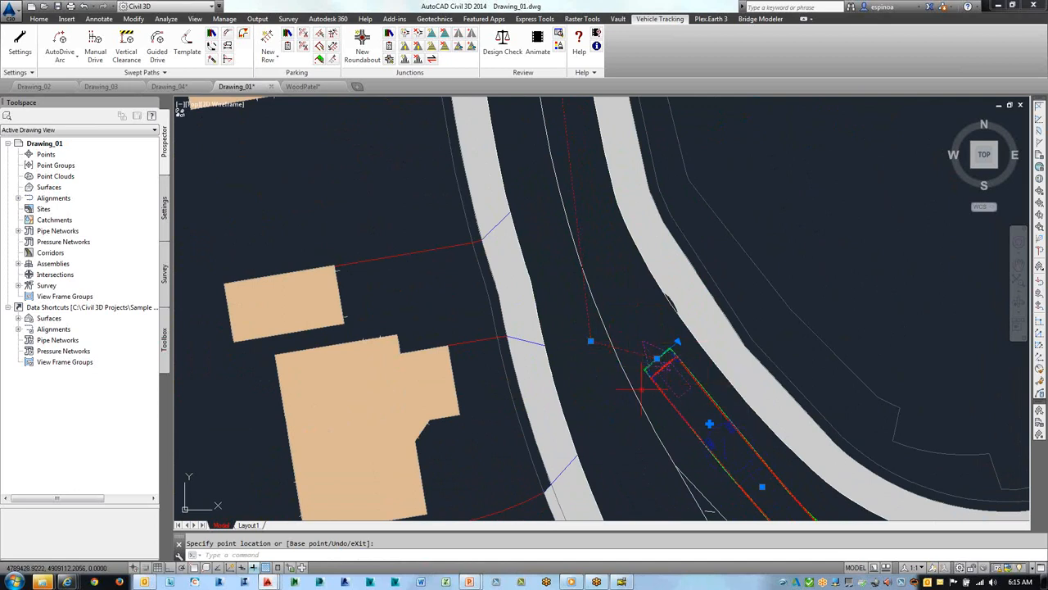
middle_click_drag(667, 363, 717, 417)
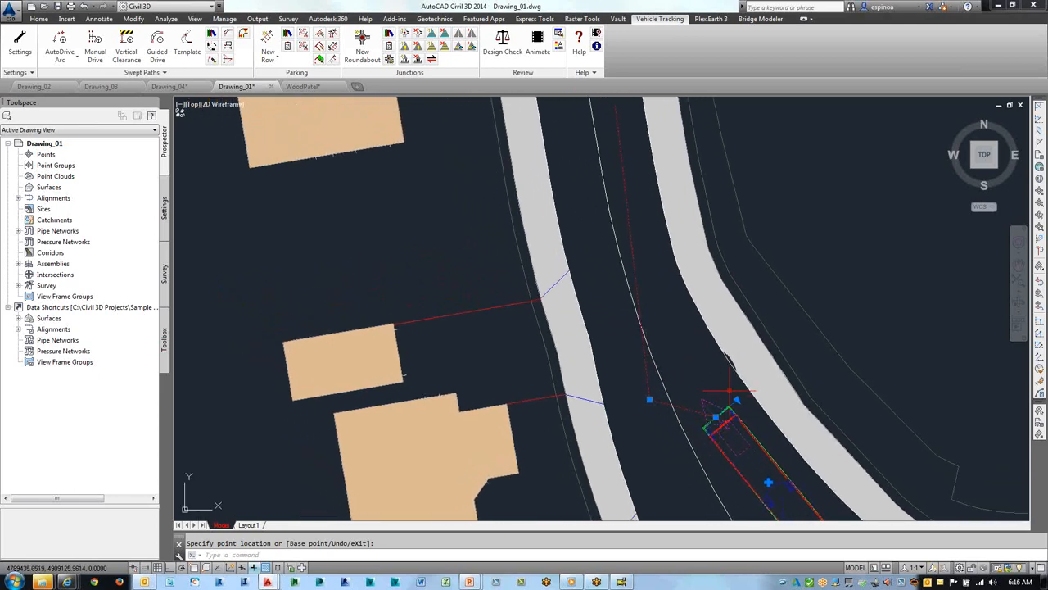
- Move the displaced target point on the curve back north into the bus's lane
left_click(649, 399)
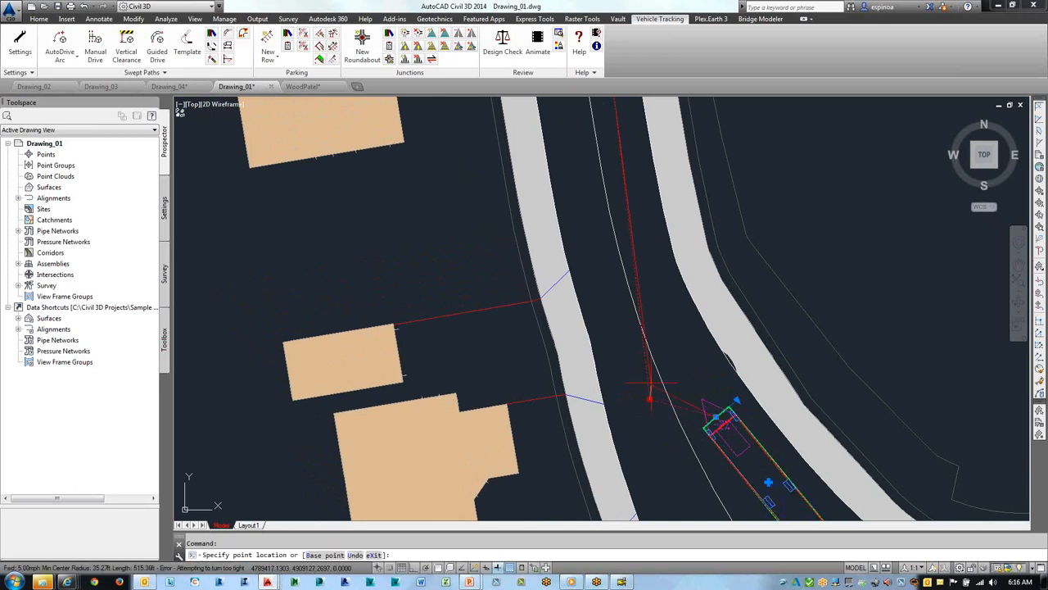
left_click(650, 271)
key("Return")
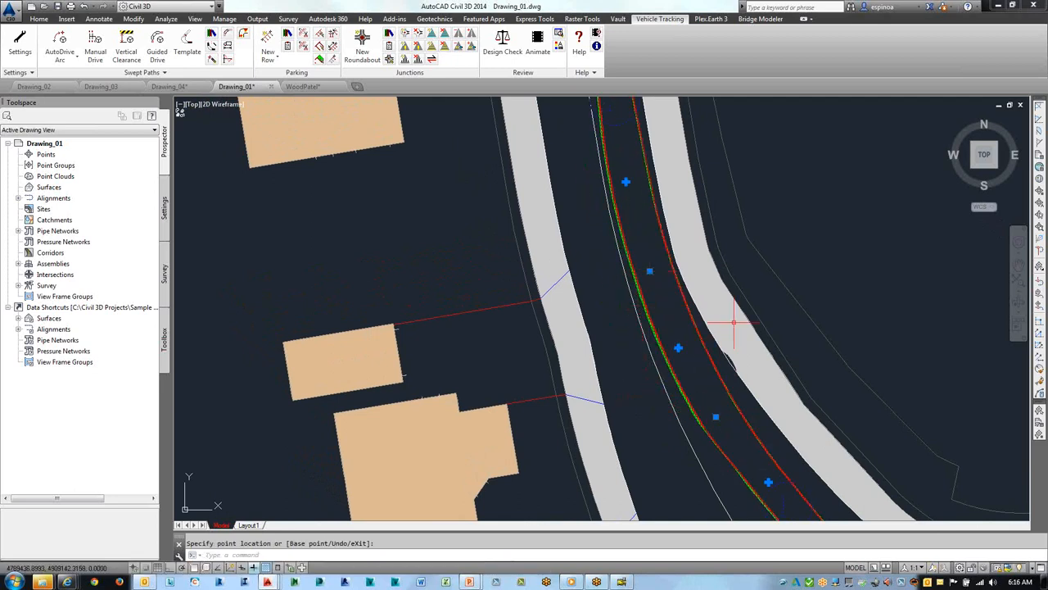
- Insert a target point in the left turn at the diagonal road junction and shift the adjacent target point farther north
middle_click_drag(734, 321, 742, 412)
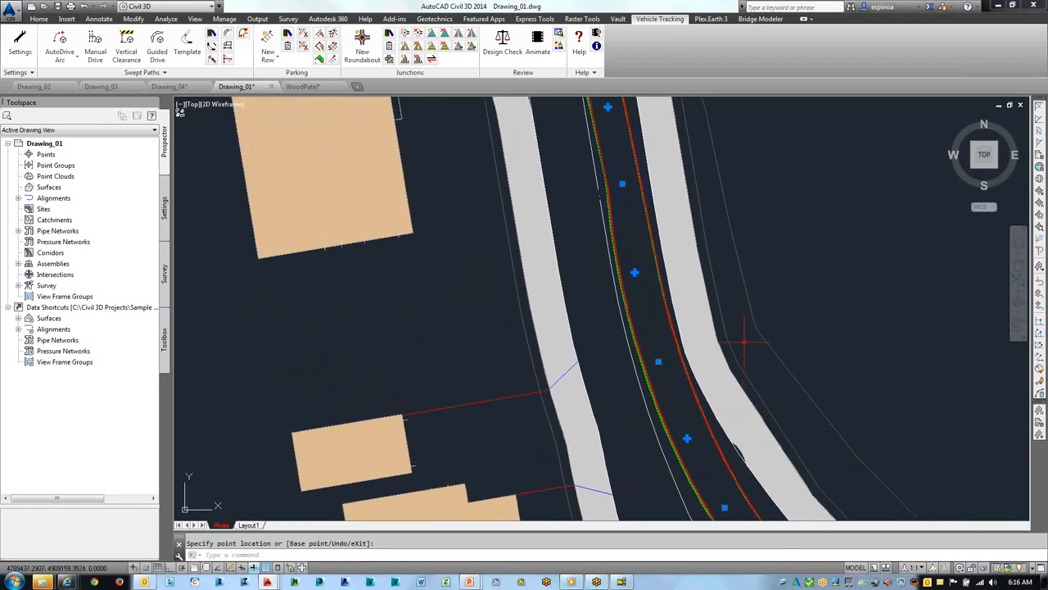
mouse_move(743, 325)
middle_mouse_down()
mouse_move(742, 338)
mouse_move(703, 222)
middle_mouse_up()
middle_click_drag(815, 399, 733, 210)
middle_click_drag(805, 299, 746, 172)
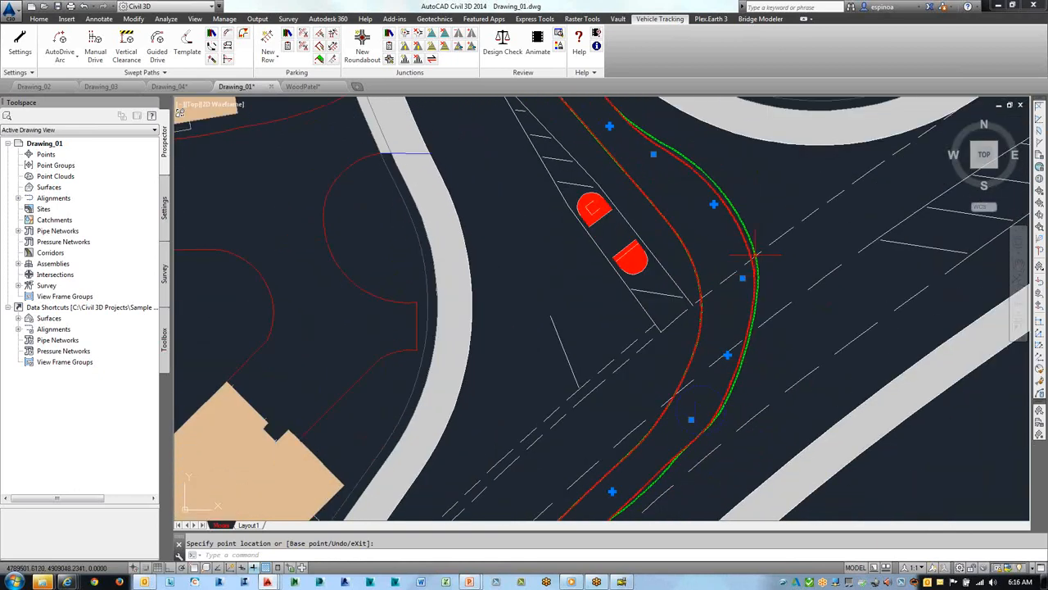
middle_click_drag(729, 401, 752, 358)
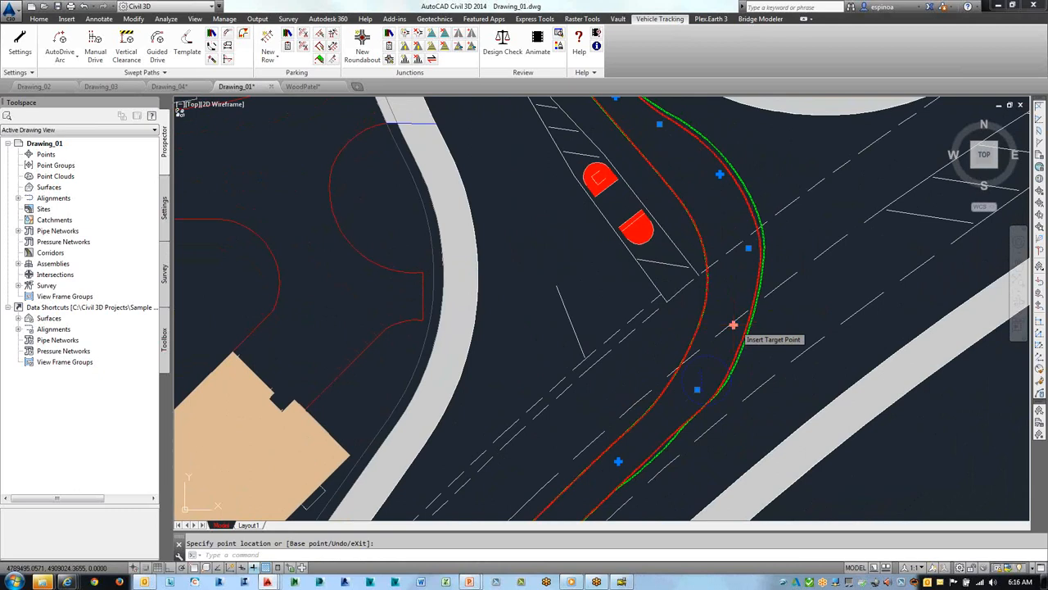
left_click(734, 325)
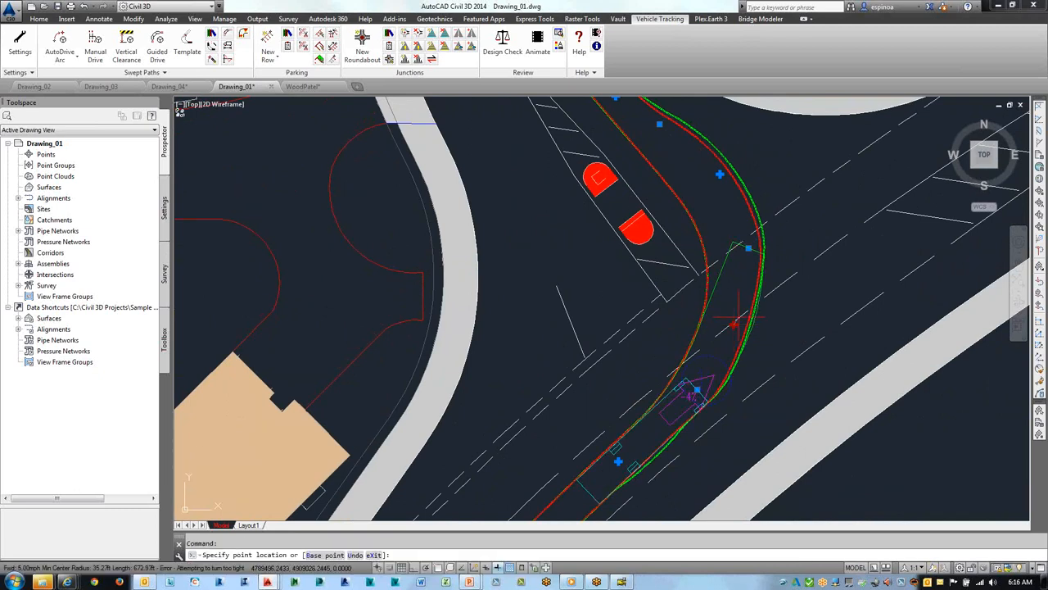
left_click(746, 275)
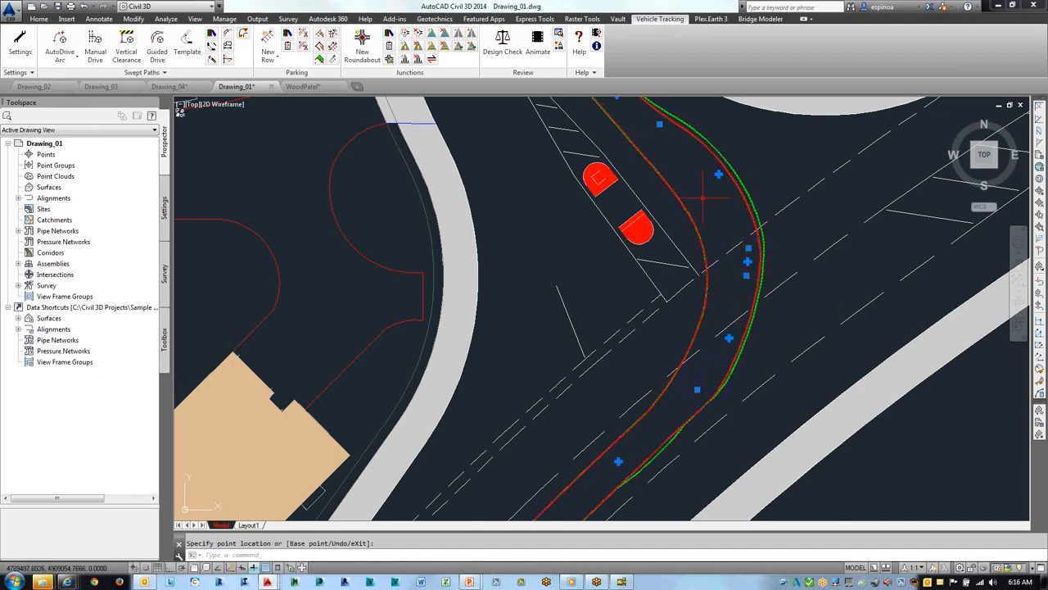
left_click(748, 248)
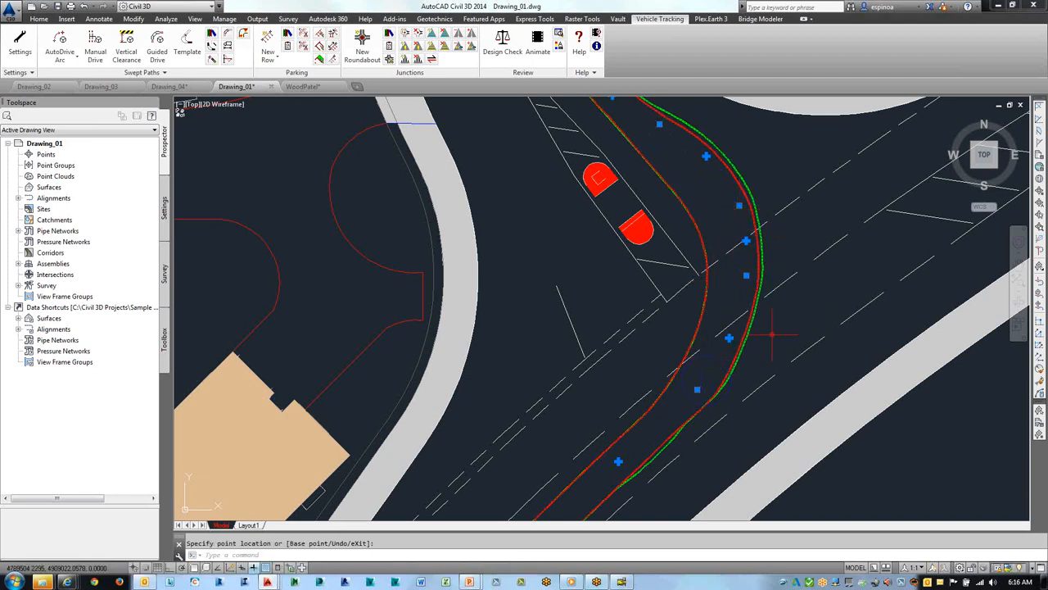
- Shift two target points northeast between the roundabout island and its east exit to restore the bus's path through the turn
scroll(770, 320, "down", 3)
middle_click_drag(754, 292, 755, 436)
middle_click_drag(713, 298, 678, 468)
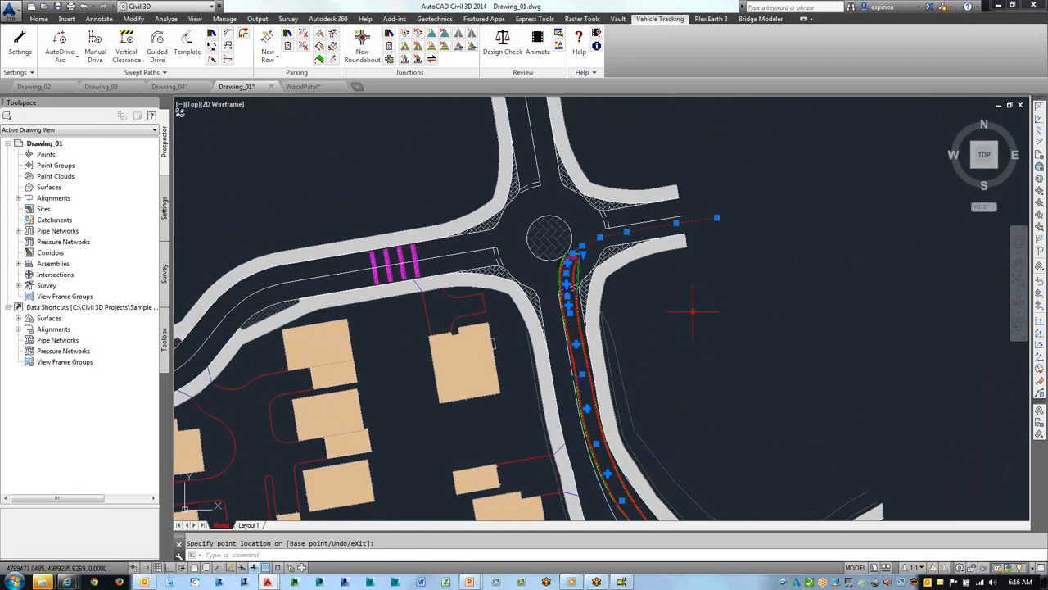
scroll(577, 250, "up", 6)
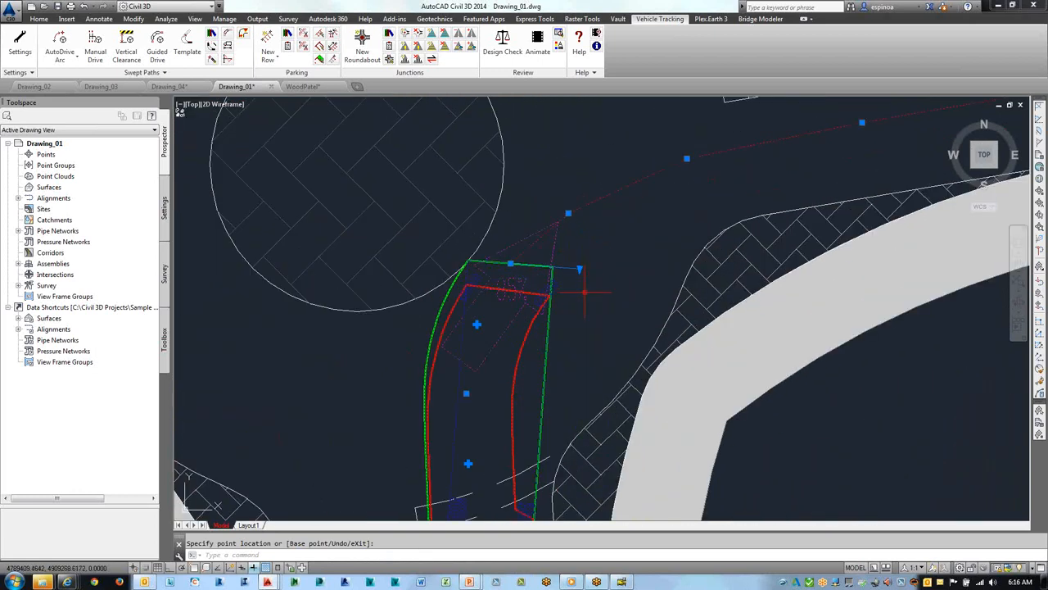
left_click(568, 213)
left_click(582, 197)
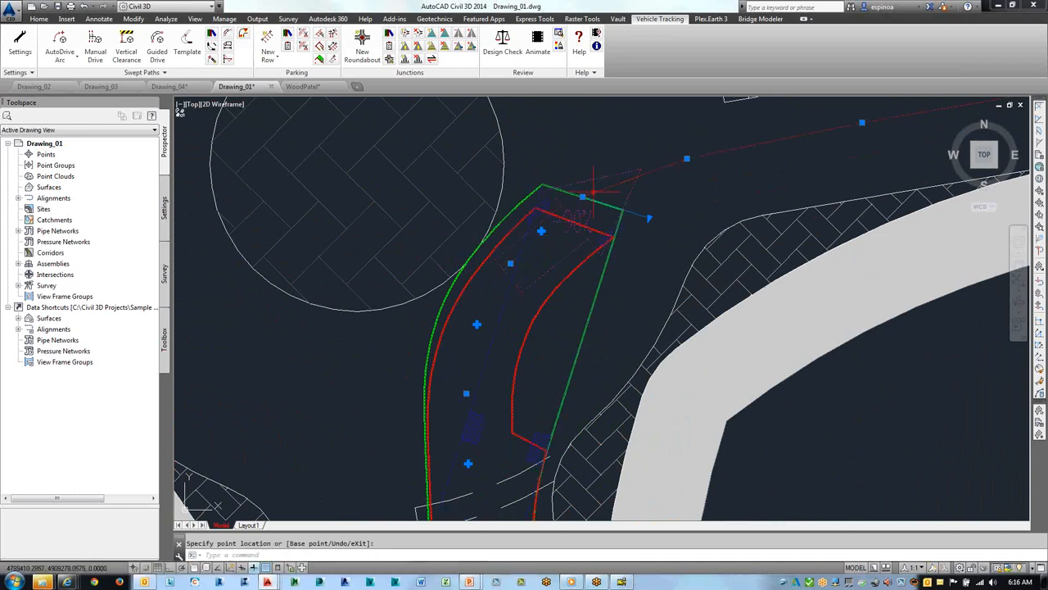
left_click(686, 159)
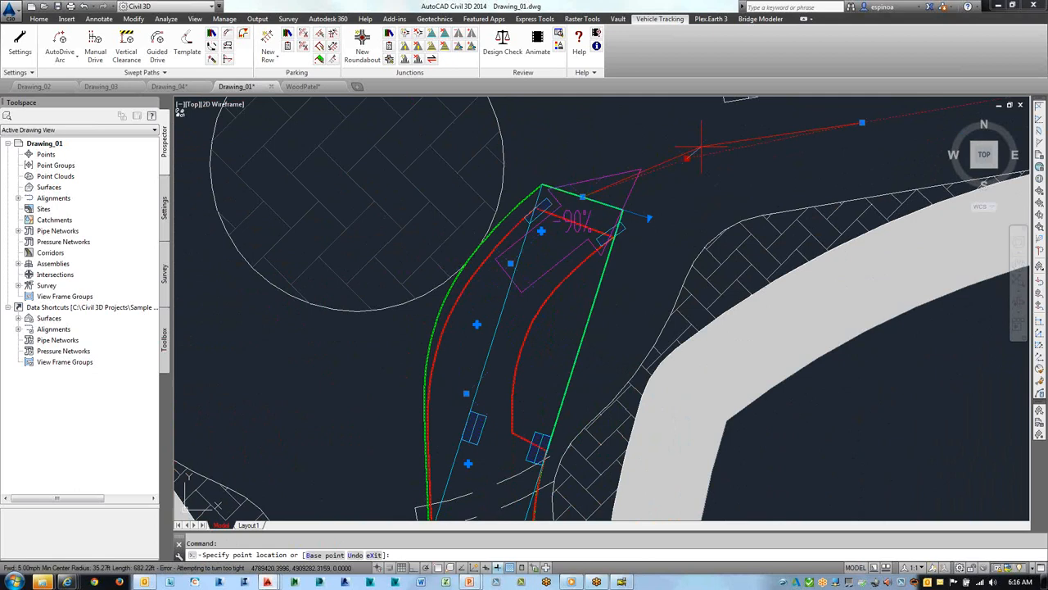
left_click(702, 144)
- Examine the edited path at the roundabout for overrun onto the kerbside paving, and review the whole route across the site
middle_click_drag(782, 158, 470, 283)
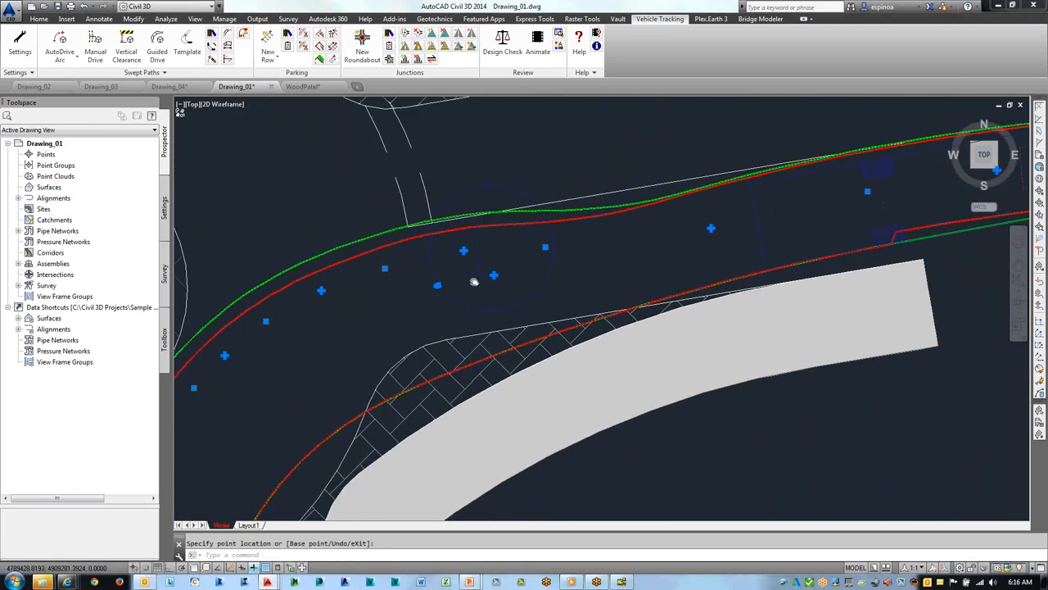
scroll(445, 299, "down", 5)
scroll(445, 298, "up", 3)
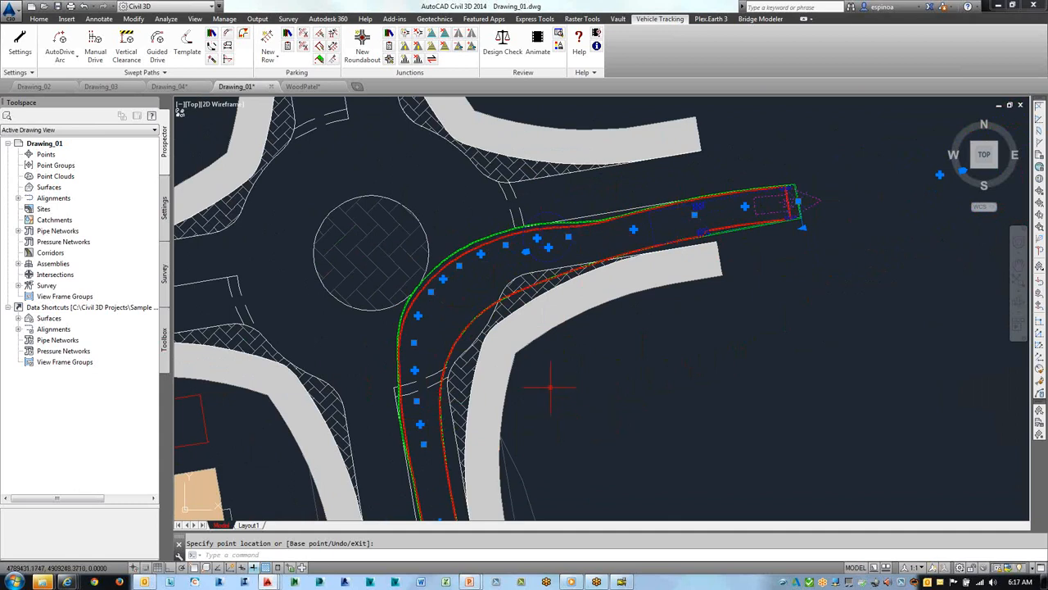
middle_click_drag(562, 382, 679, 309)
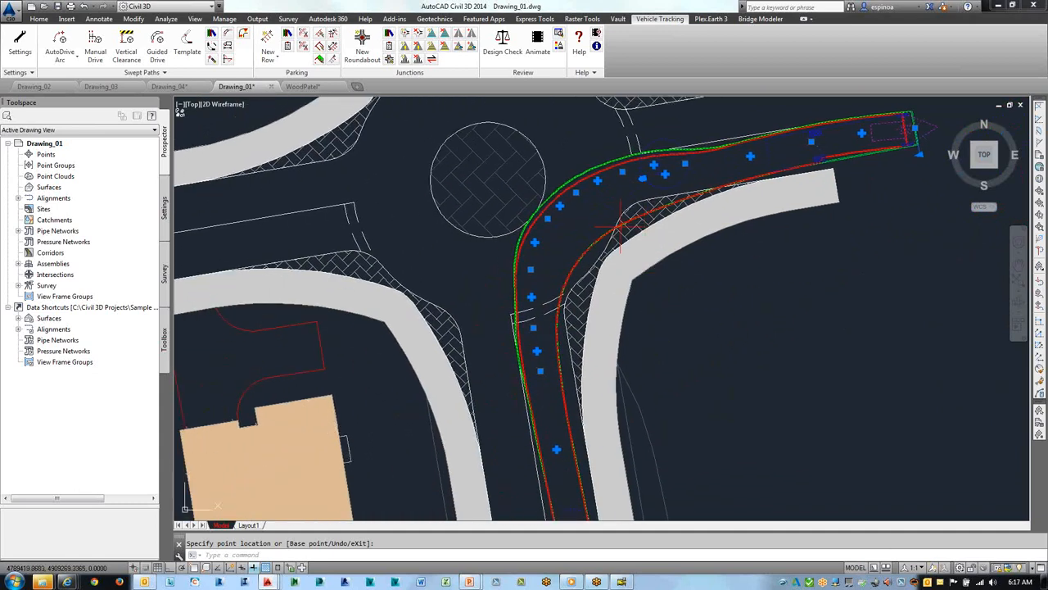
scroll(620, 222, "up", 2)
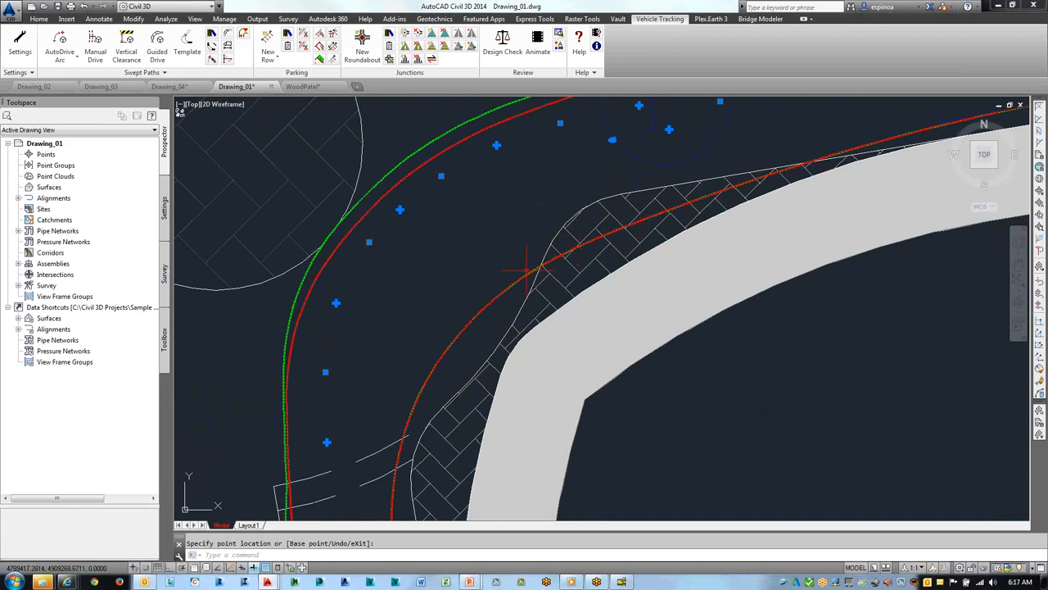
scroll(638, 214, "down", 3)
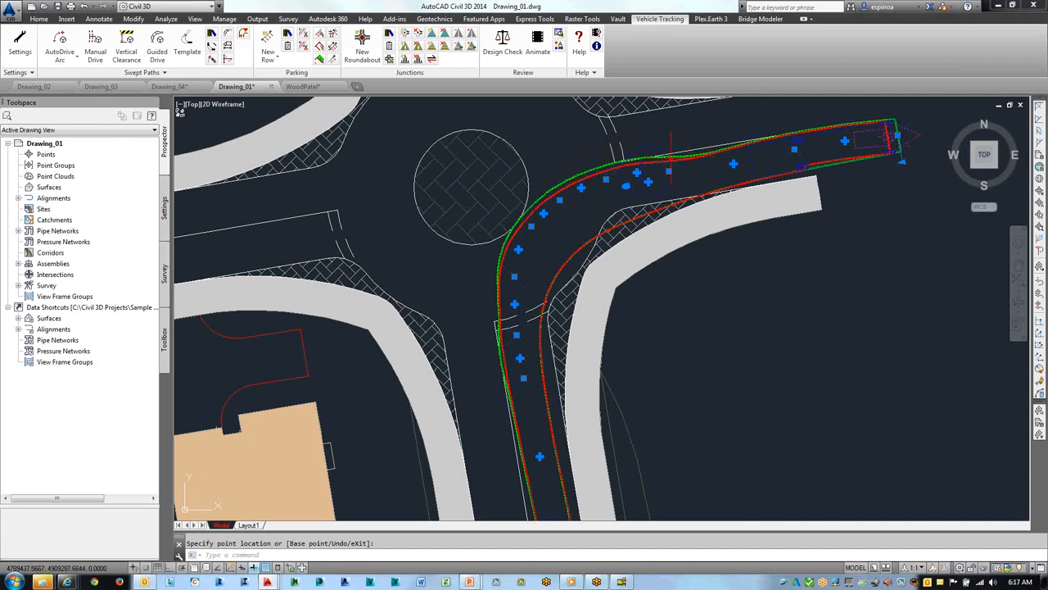
scroll(725, 328, "down", 6)
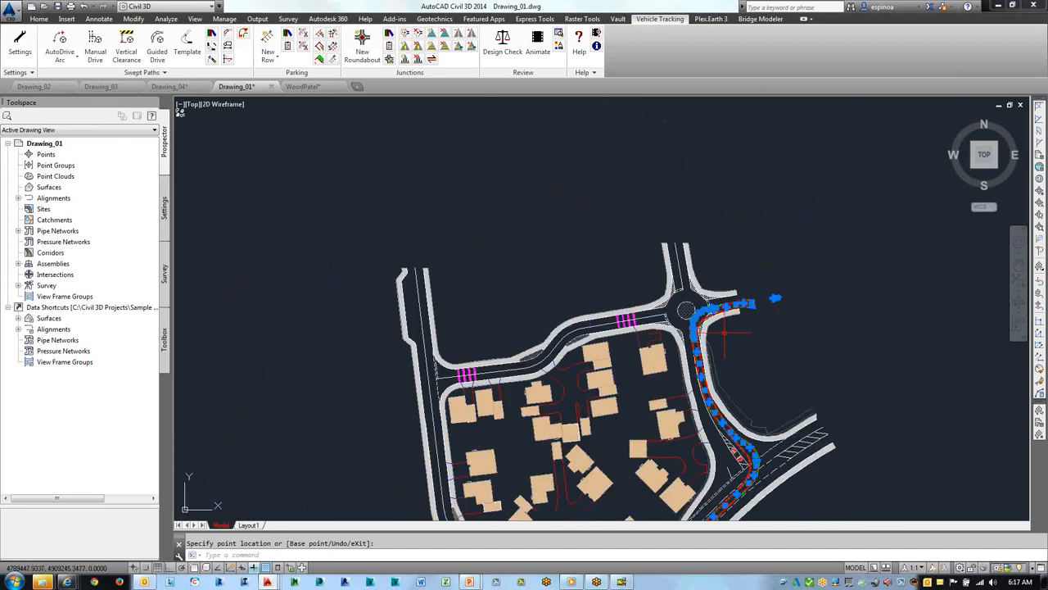
mouse_move(751, 338)
middle_mouse_down()
mouse_move(746, 263)
mouse_move(710, 207)
middle_mouse_up()
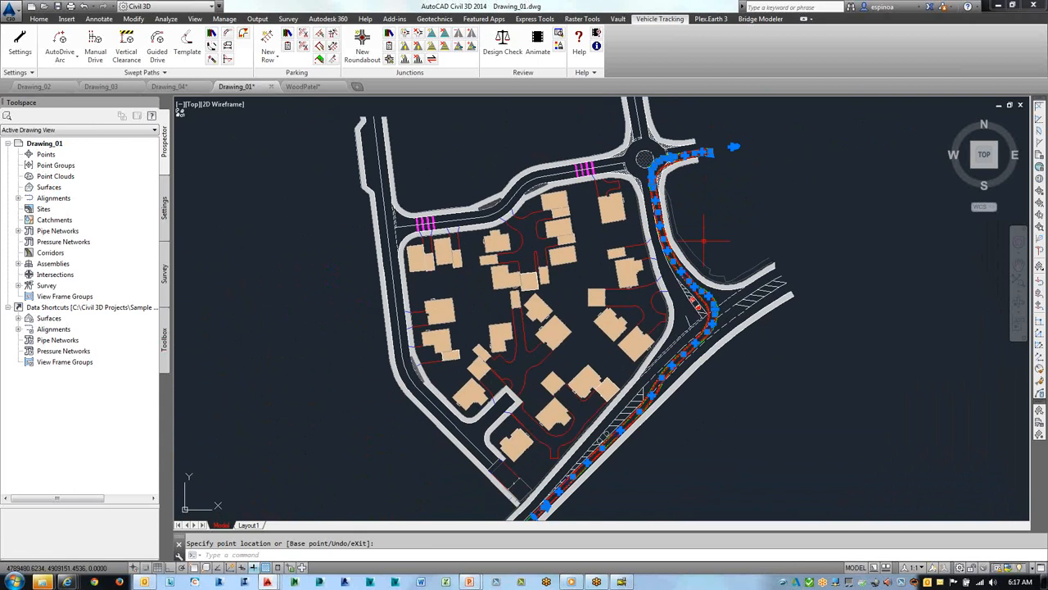
middle_click_drag(706, 247, 705, 213)
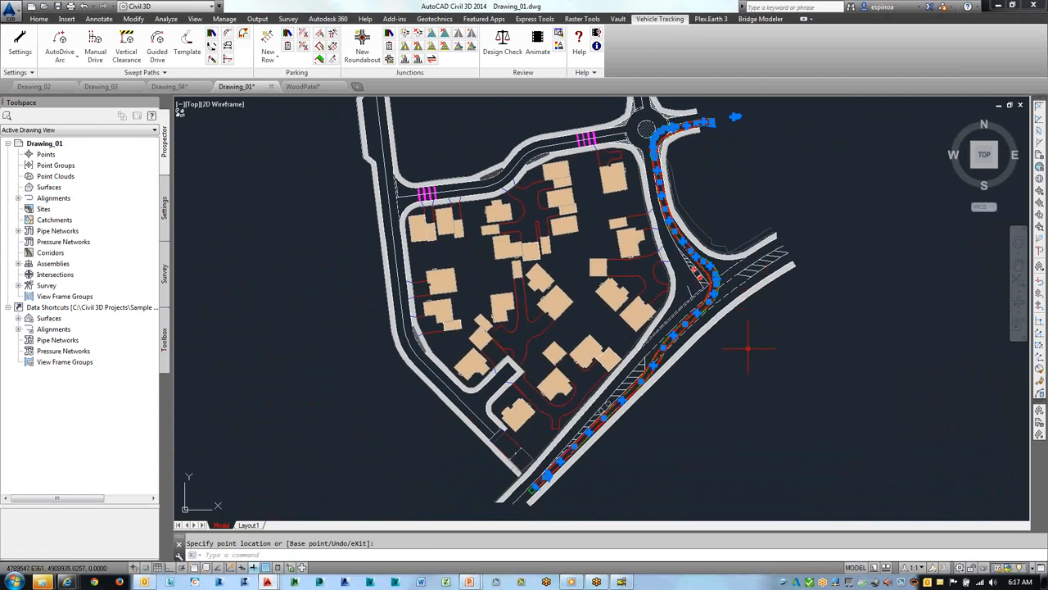
- Deselect the school bus's swept path and switch to the Drawing_02 drawing
key("Escape")
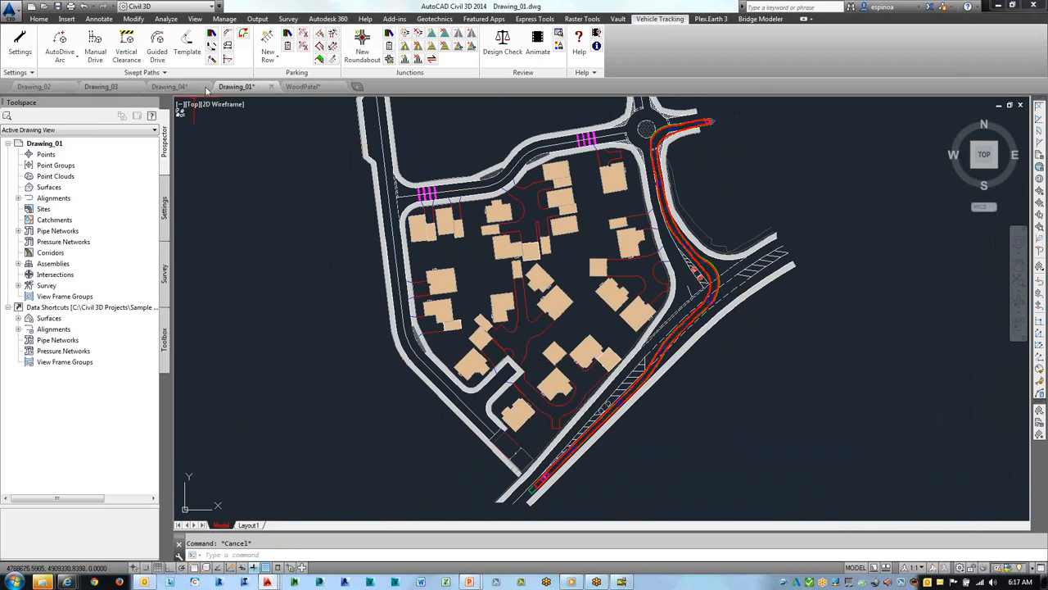
left_click(34, 86)
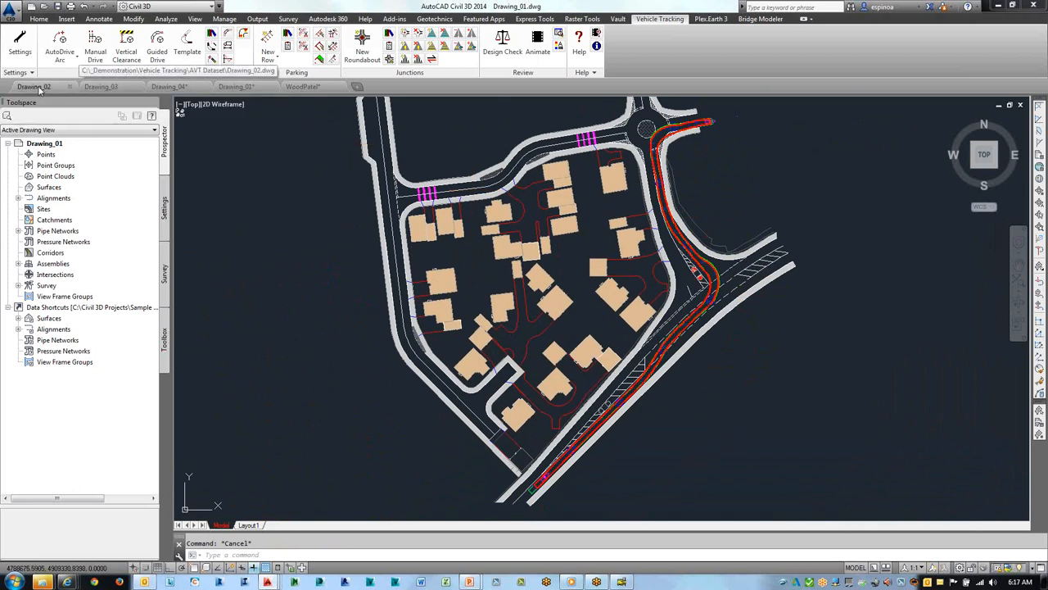
left_click(486, 186)
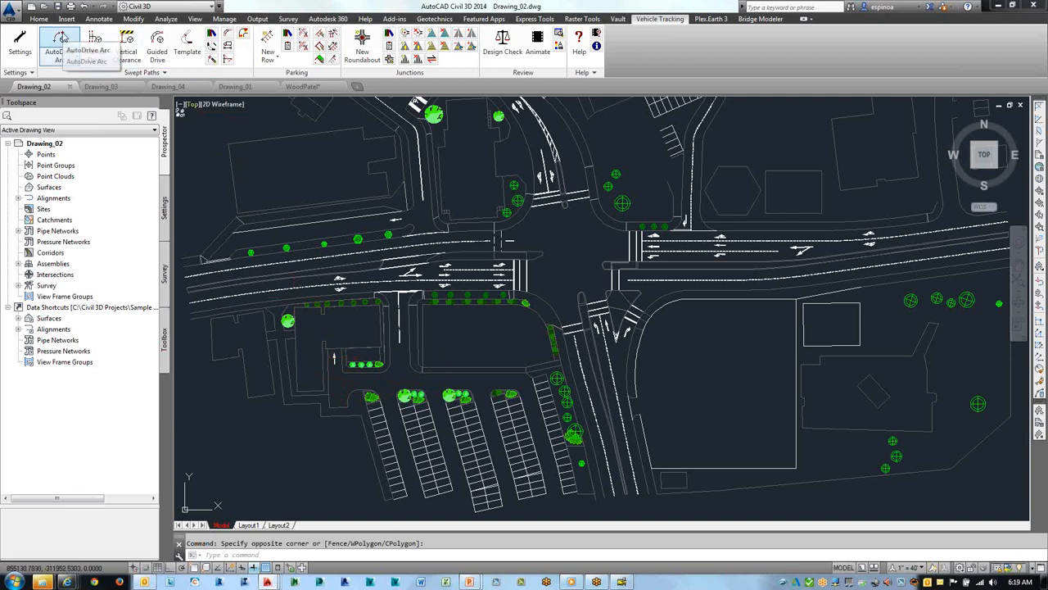
- Start AutoDrive Arc, select the SU-30 Single Unit Truck Tractor under AASHTO 2011 (US Customary) and view its vehicle diagram
left_click(61, 38)
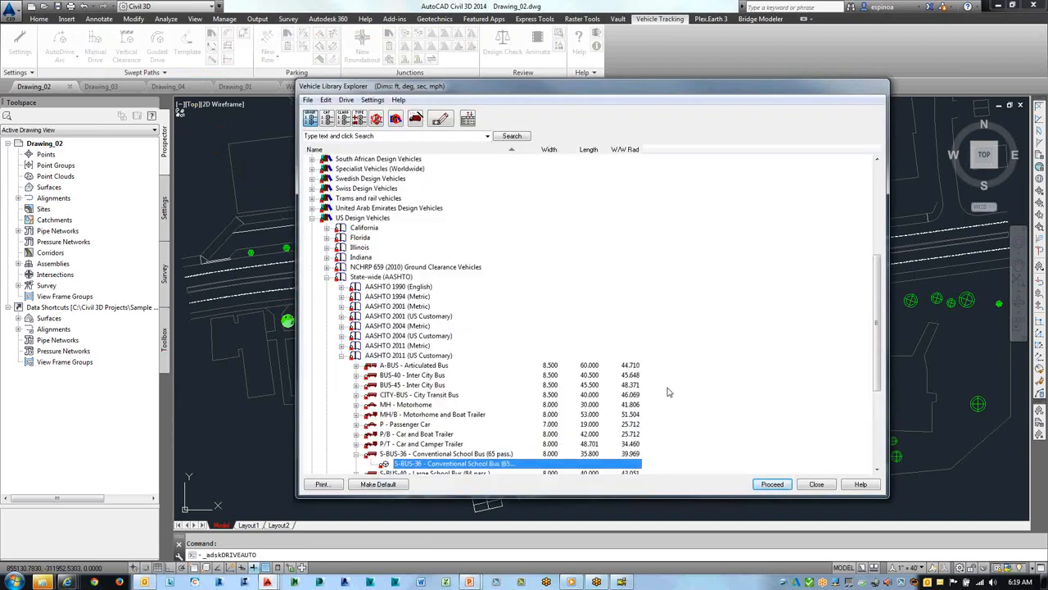
left_click_drag(875, 305, 875, 378)
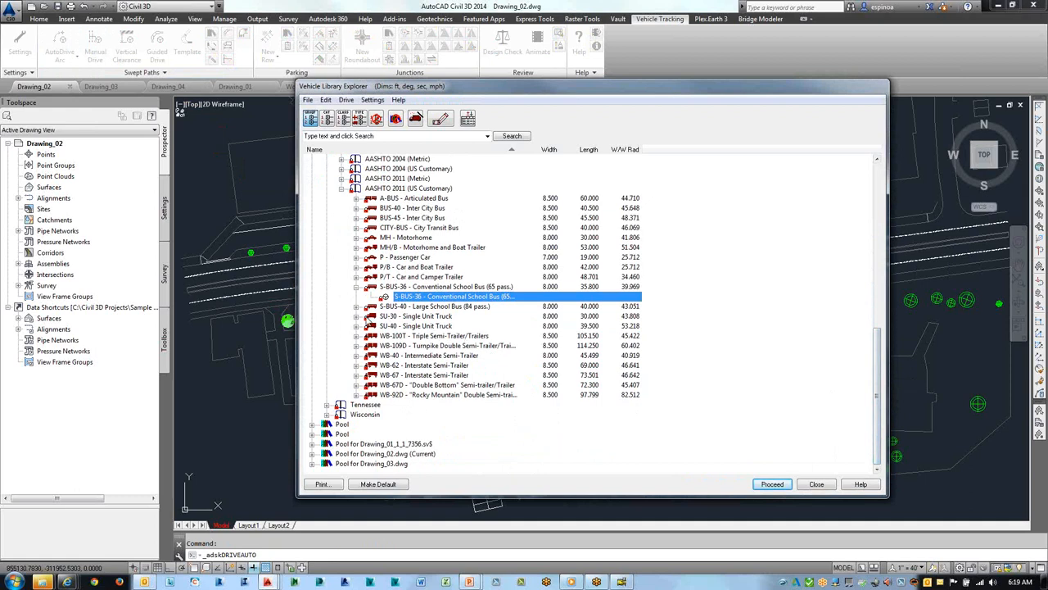
left_click(357, 317)
left_click(417, 326)
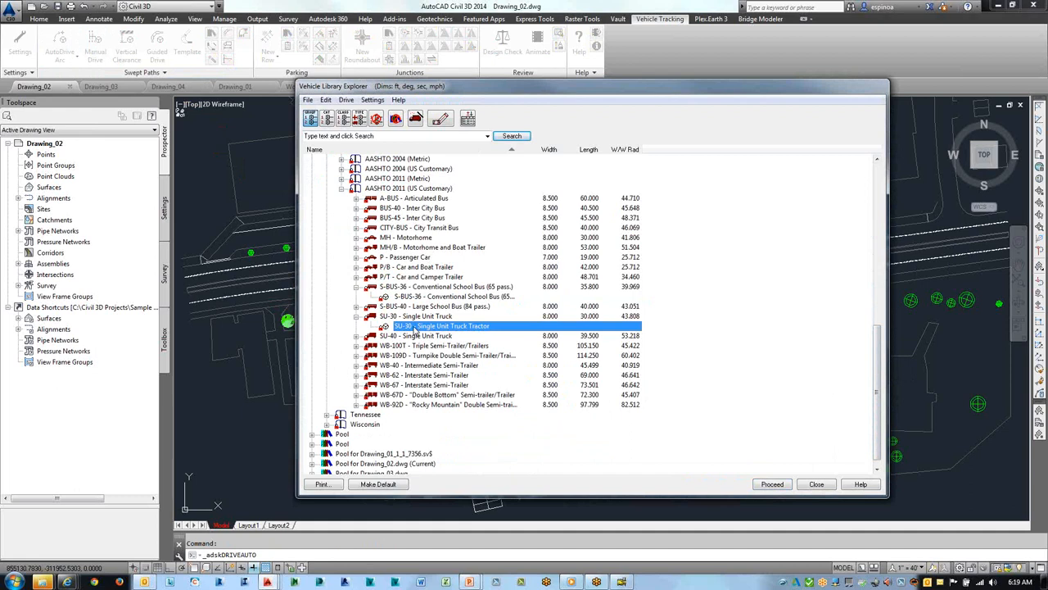
right_click(416, 329)
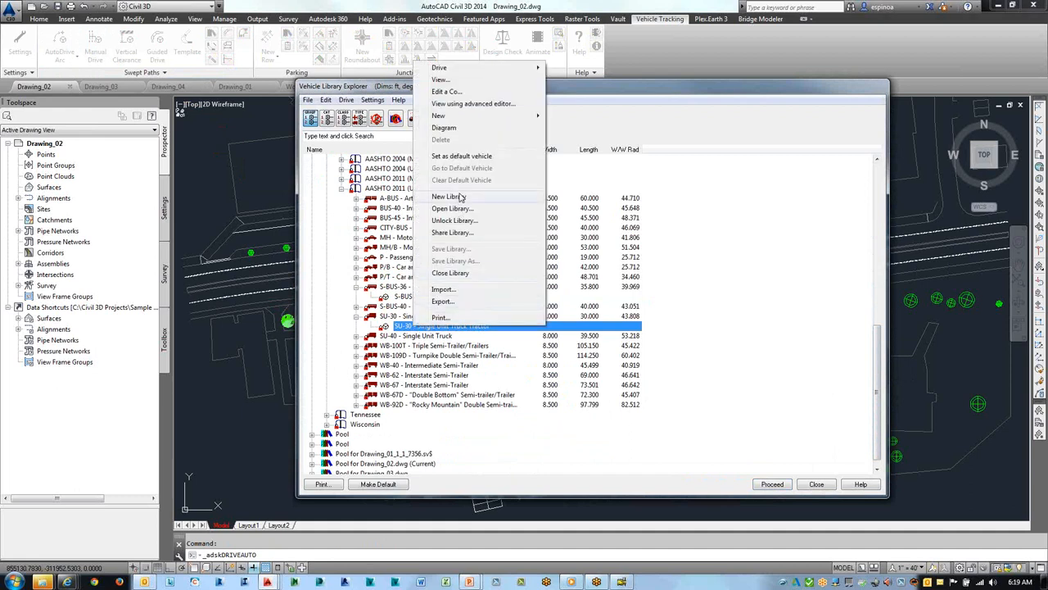
left_click(410, 329)
left_click(447, 118)
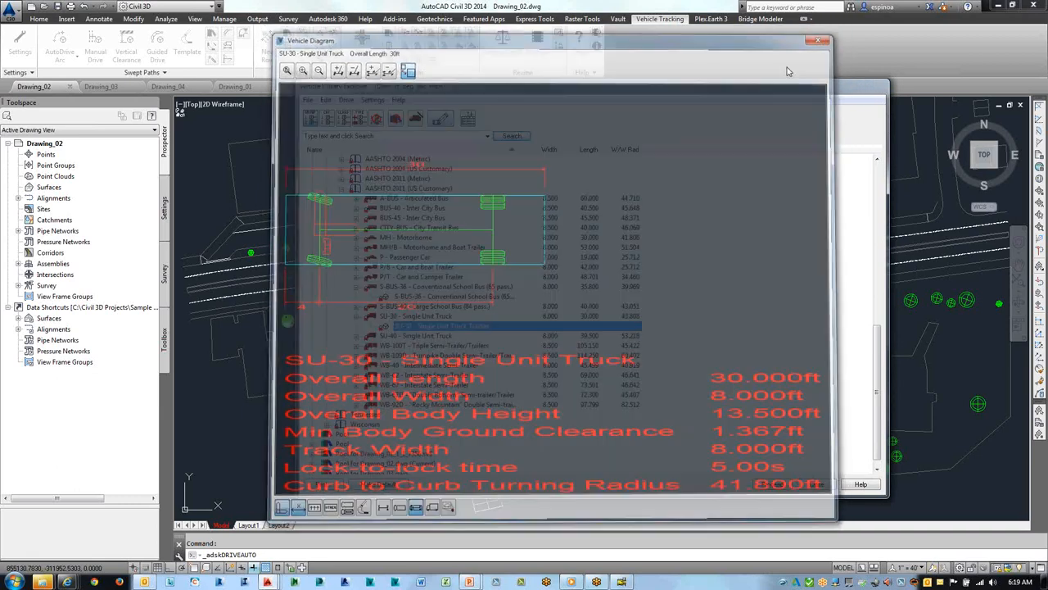
left_click(827, 30)
- Proceed with the SU-30 truck as the default vehicle and accept the existing drawing settings
left_click(770, 483)
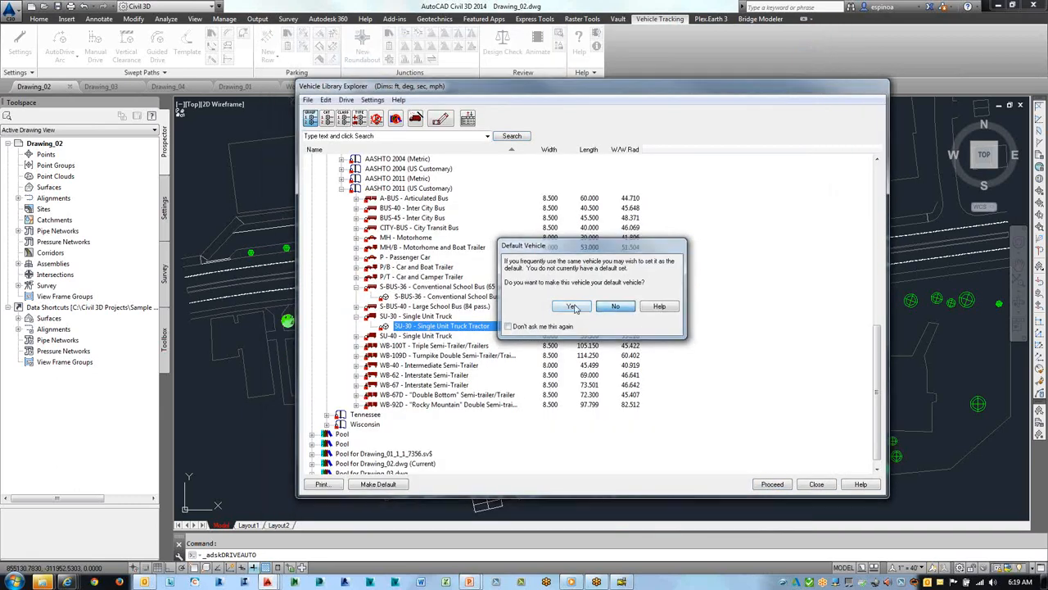
left_click(573, 306)
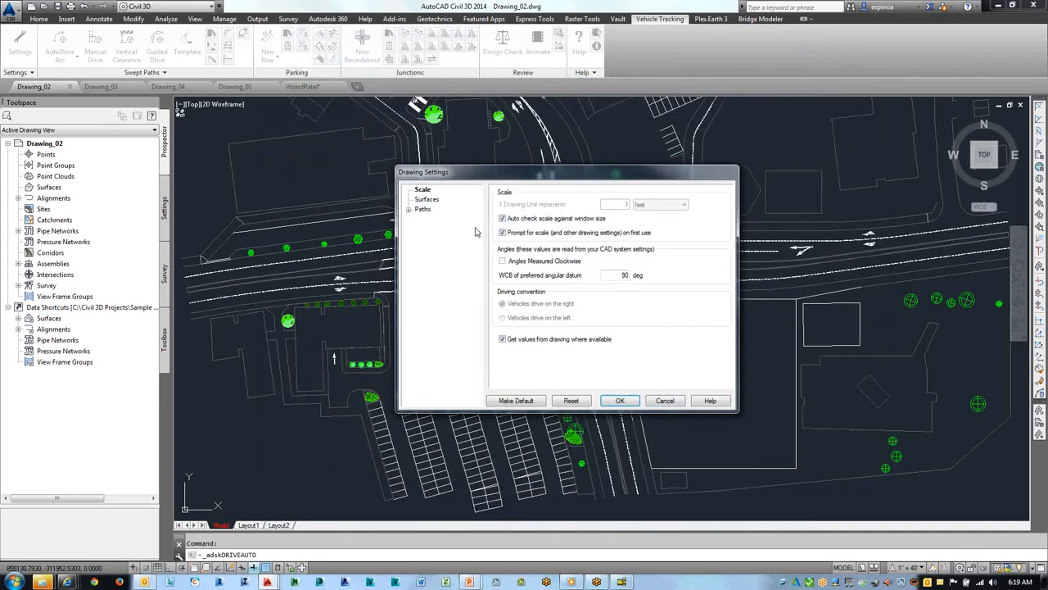
left_click(620, 402)
- Position the truck at the west end of the eastbound kerbside lane and drive it east along the lane towards the side entrance
scroll(246, 297, "up", 3)
middle_click_drag(265, 291, 489, 244)
left_click(394, 258)
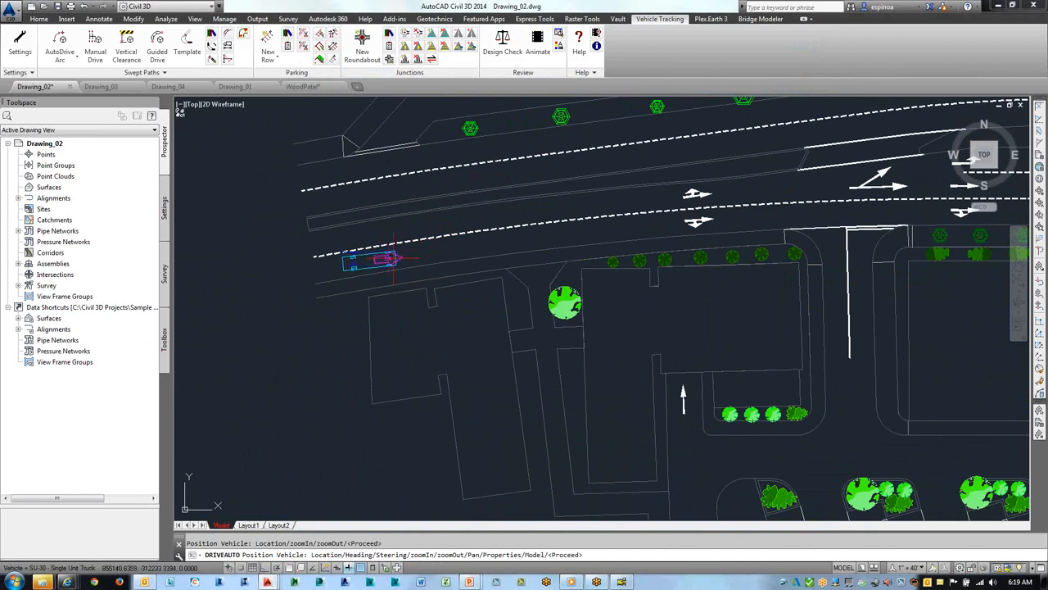
left_click(478, 247)
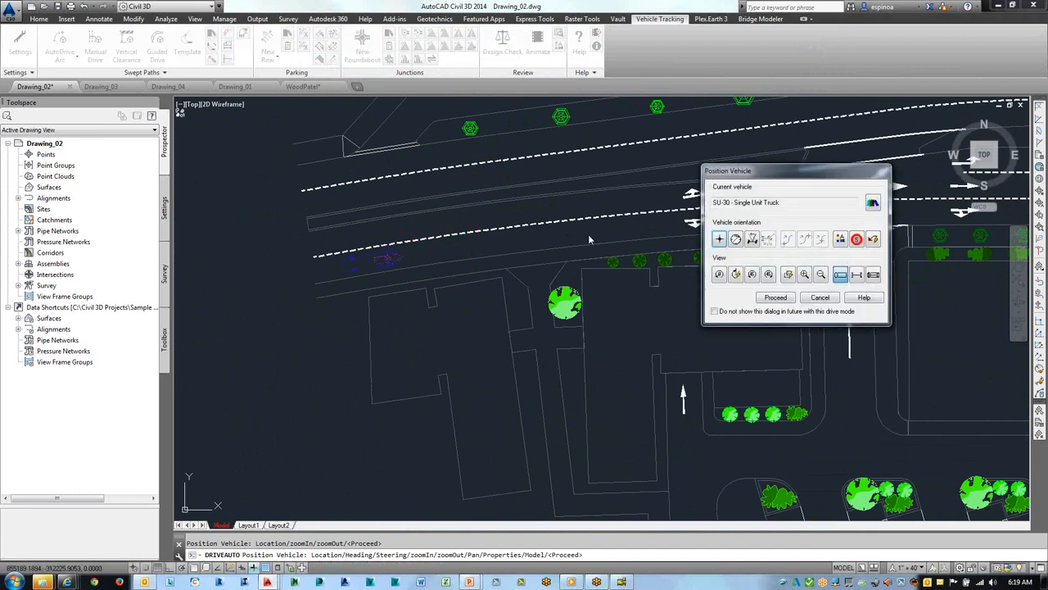
left_click(775, 297)
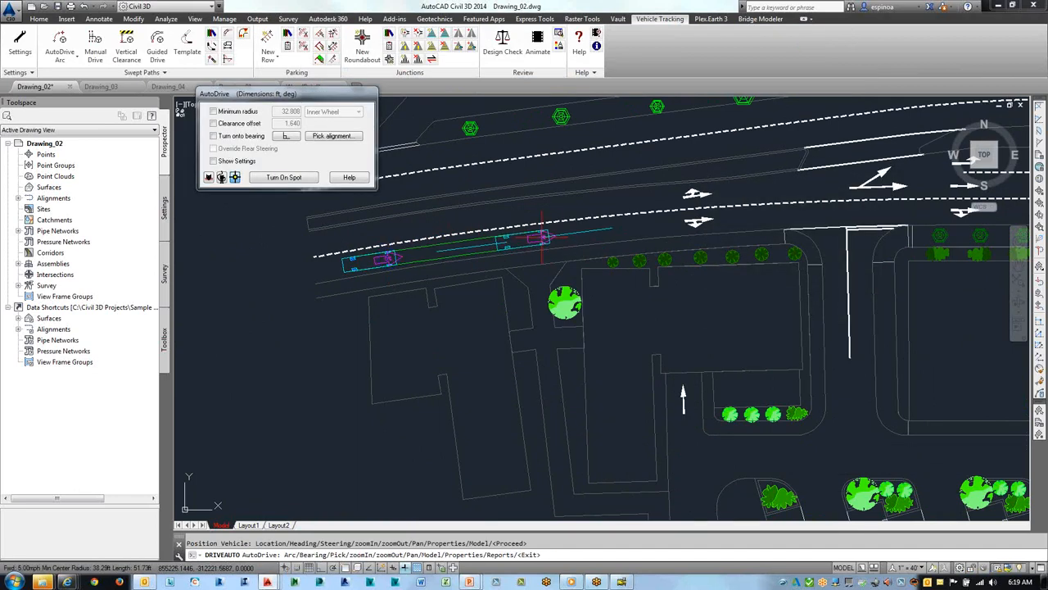
left_click(551, 236)
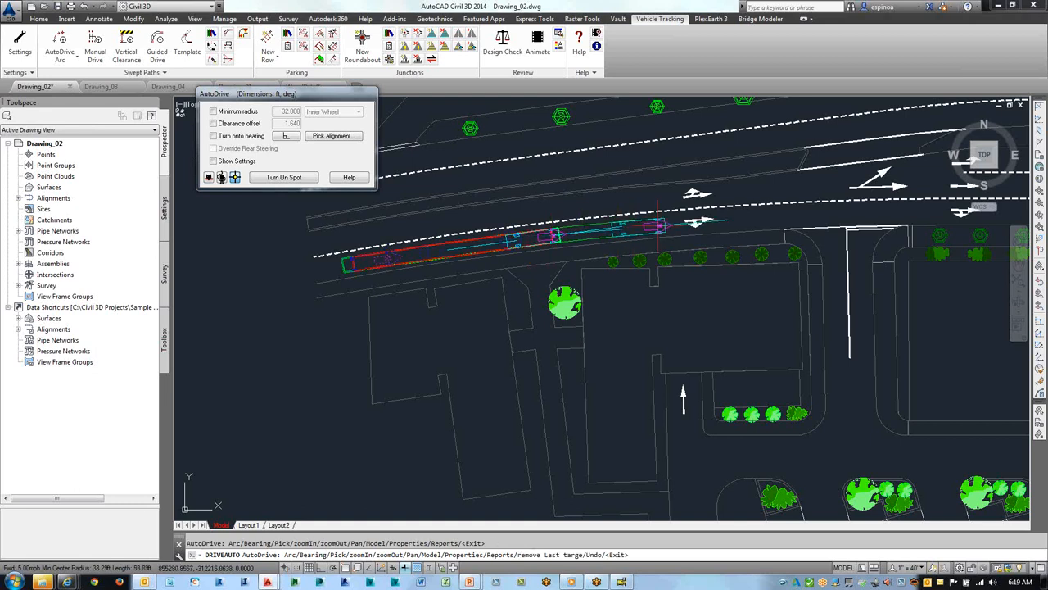
left_click(682, 222)
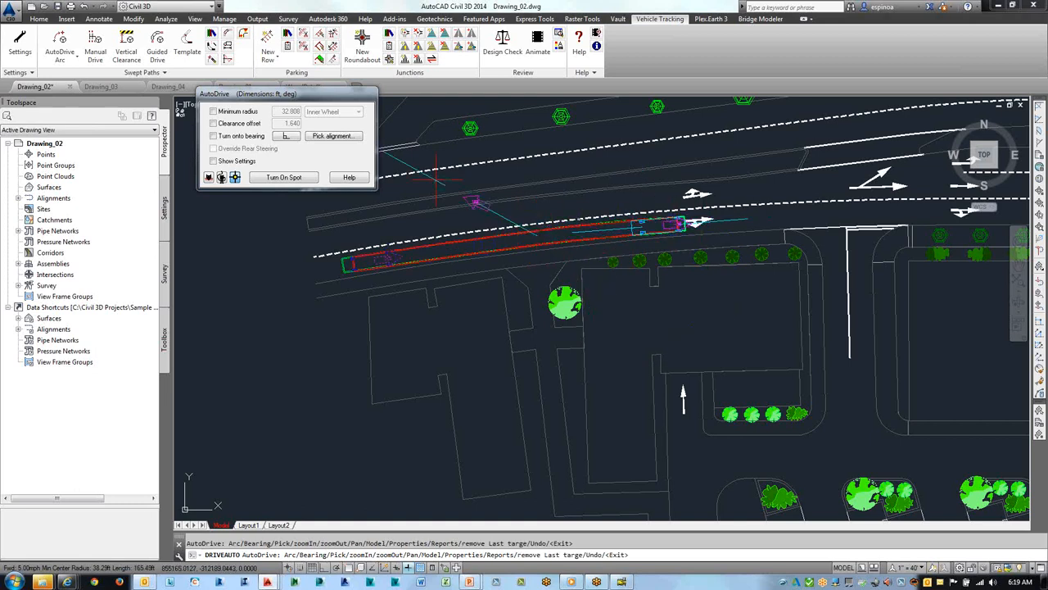
- Turn the truck right into the side entrance, aligned to the white centre line of the entrance road
left_click(334, 136)
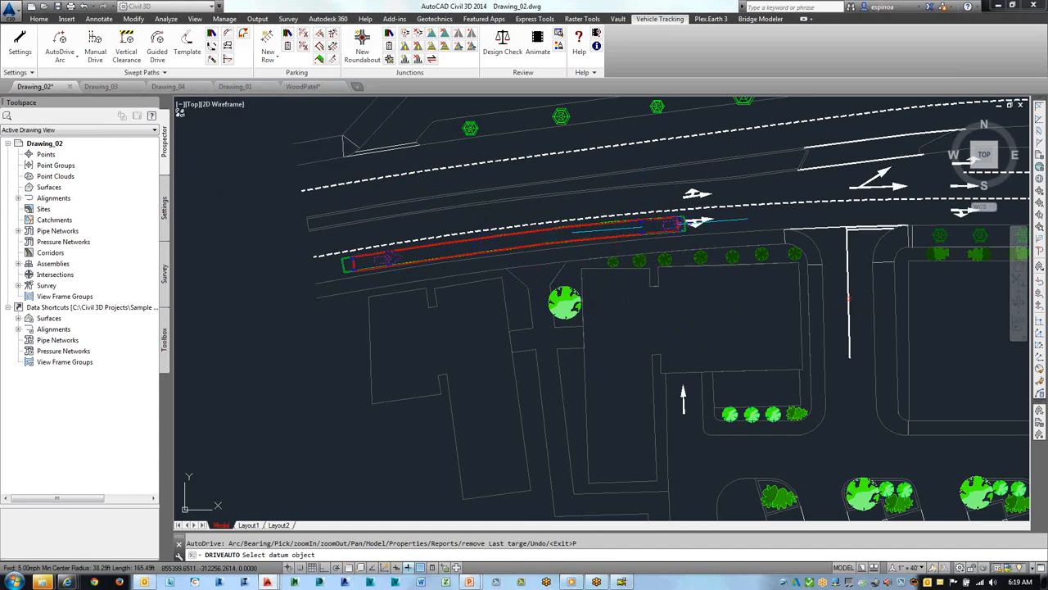
left_click(849, 299)
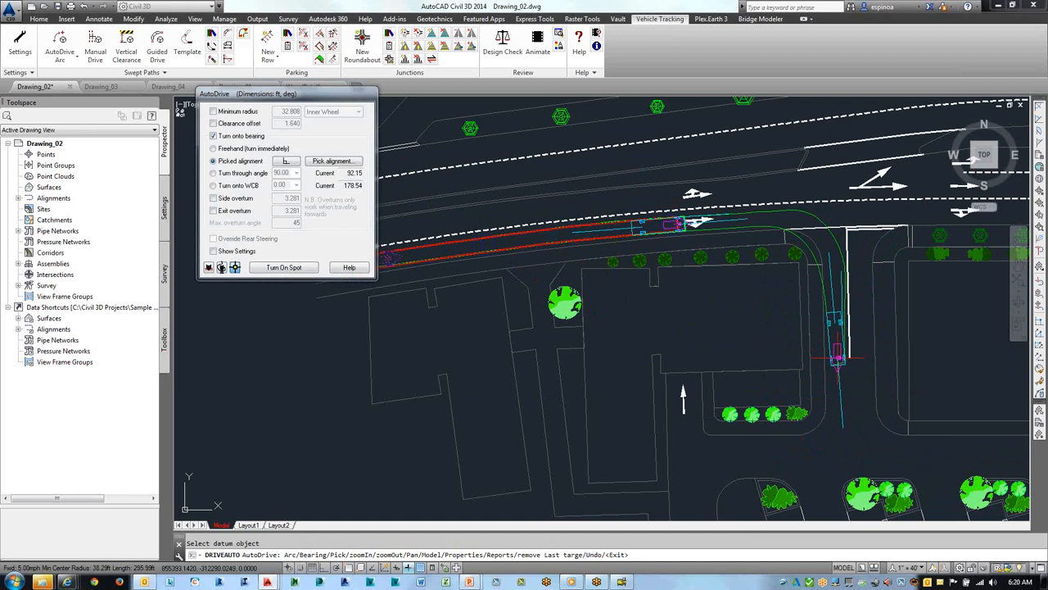
left_click(214, 149)
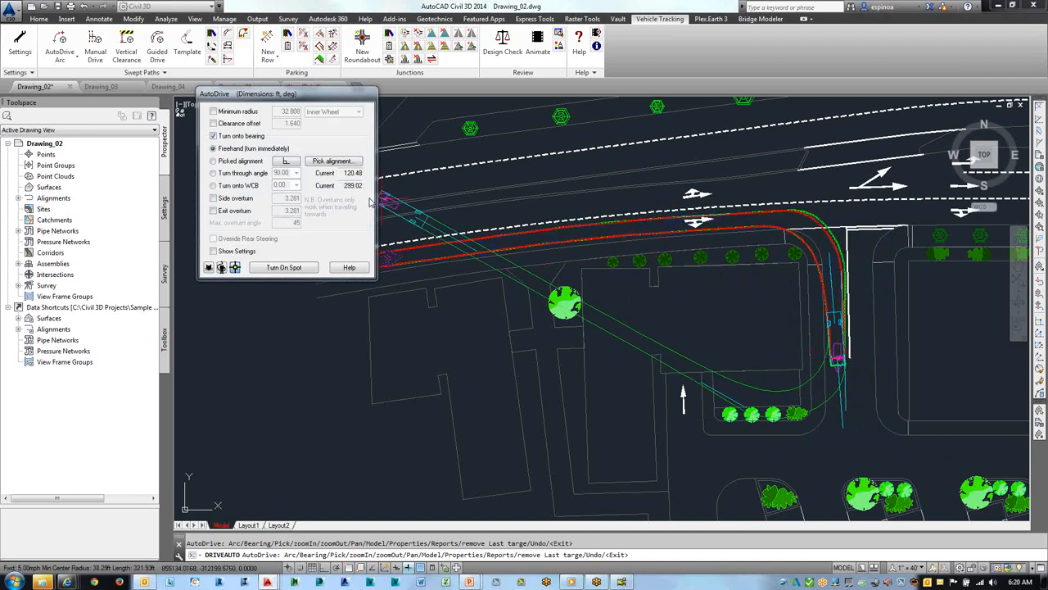
- Turn the truck left into the car park aisle, aligned to the kerb line on the aisle's north side
left_click(336, 161)
middle_click_drag(866, 389, 647, 257)
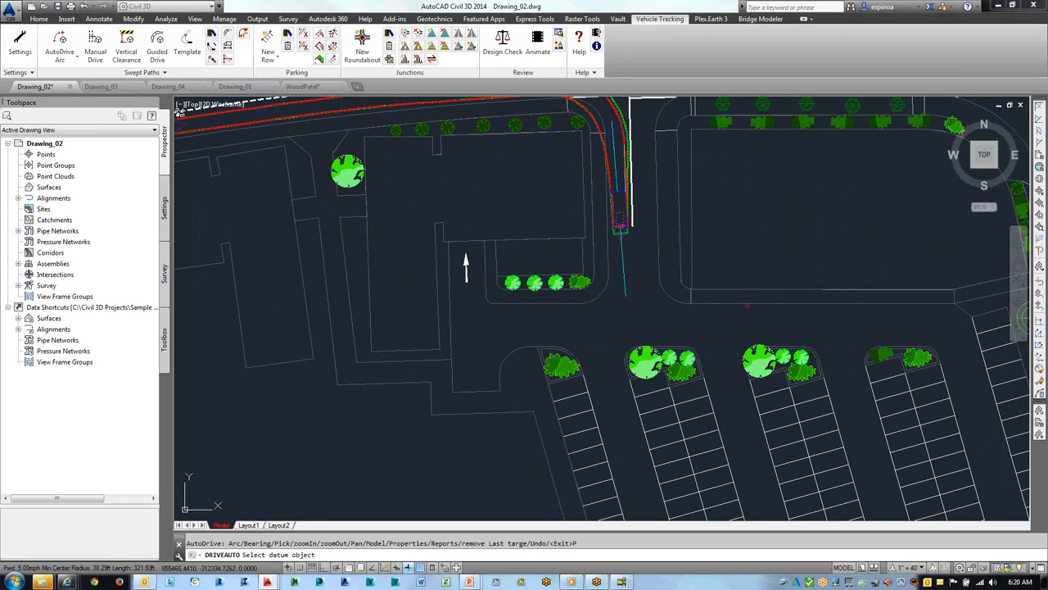
left_click(743, 289)
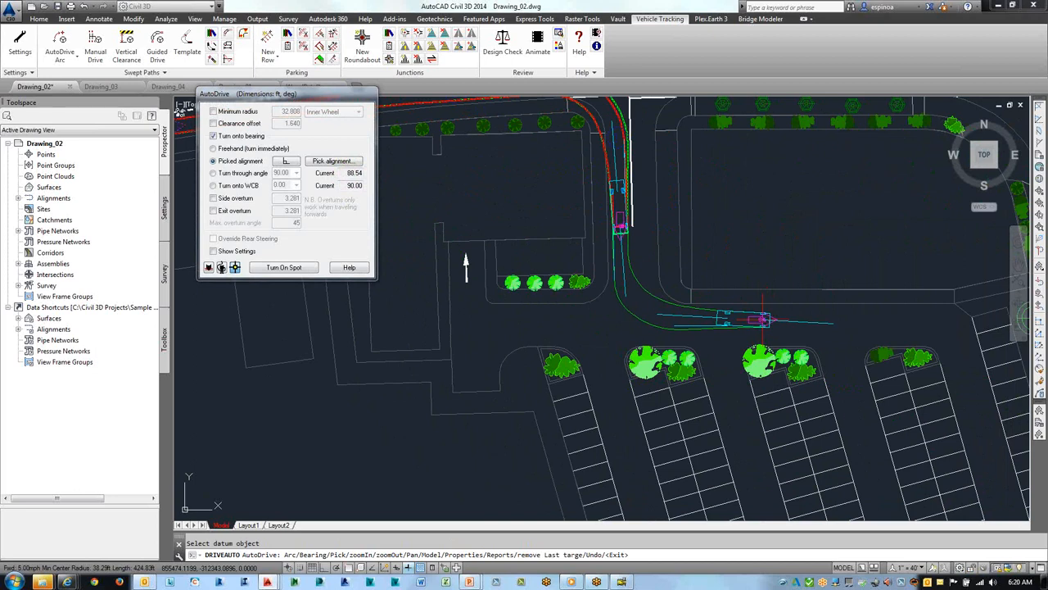
left_click(767, 318)
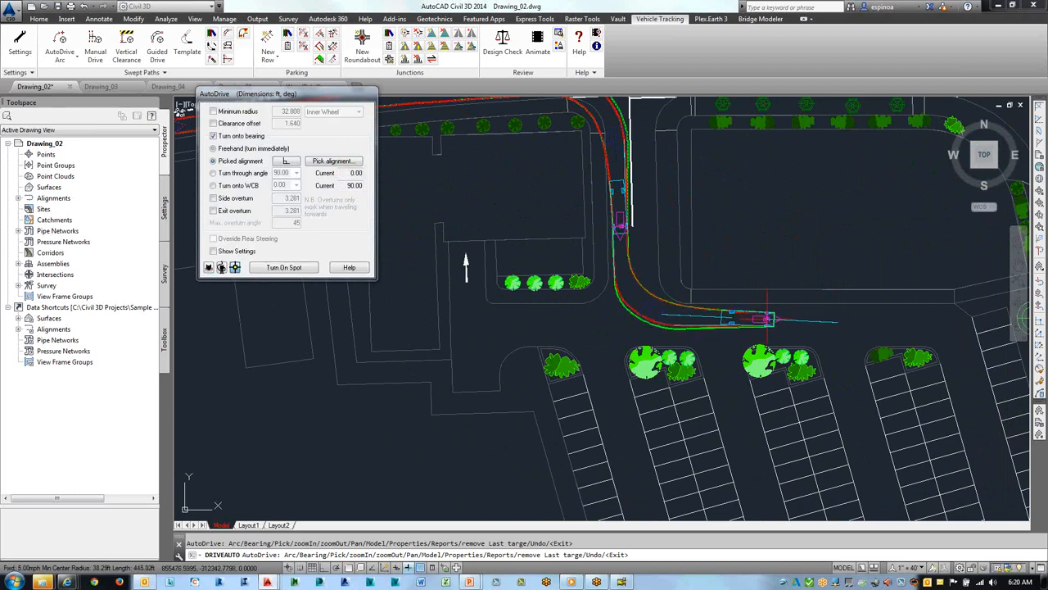
- Reverse the truck west along the aisle and into the bay with the white arrow, aligned to the bay's west edge
left_click(344, 163)
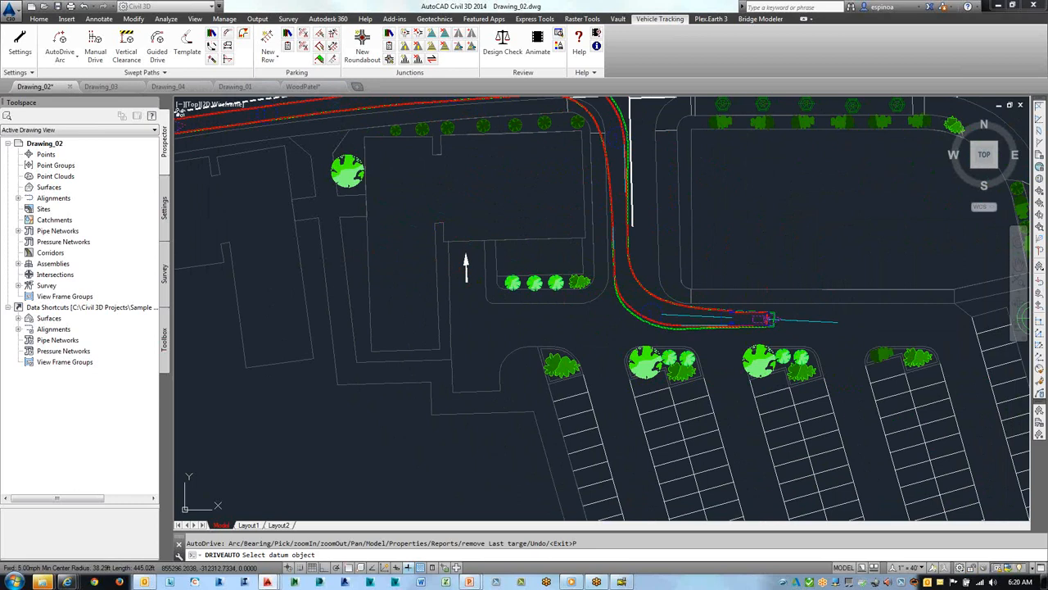
left_click(449, 281)
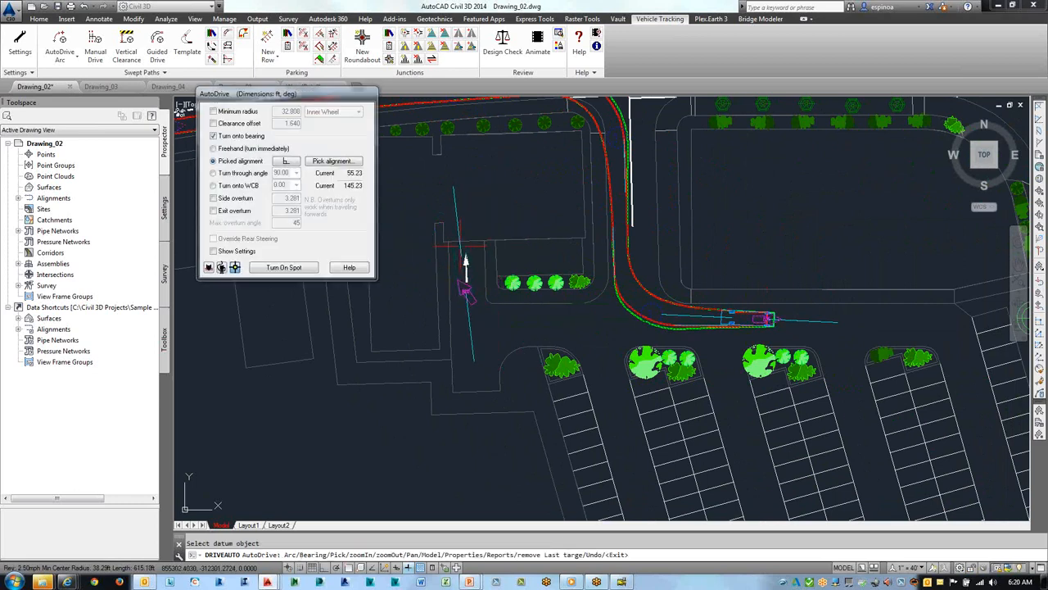
left_click(464, 260)
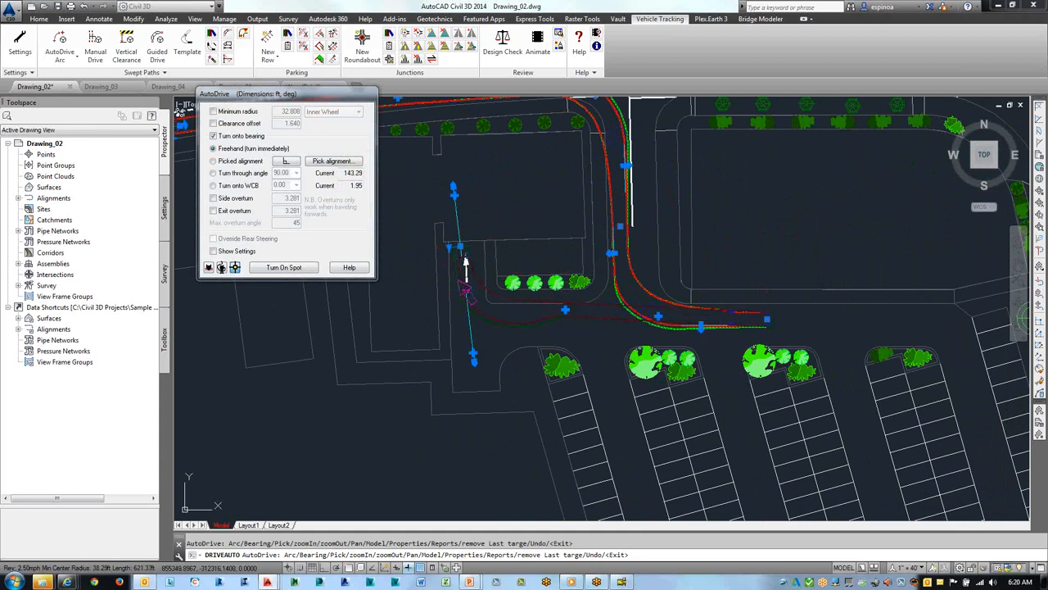
- Insert a target point in the reversing path within the aisle, slightly south of the original path and east of the bay
middle_click_drag(464, 260, 482, 343)
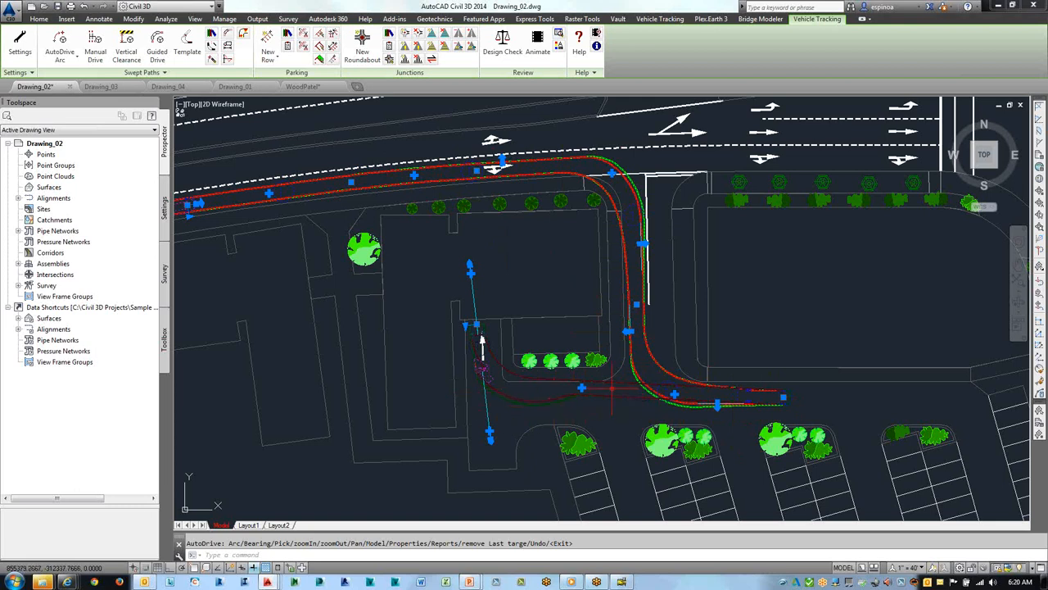
scroll(612, 388, "up", 2)
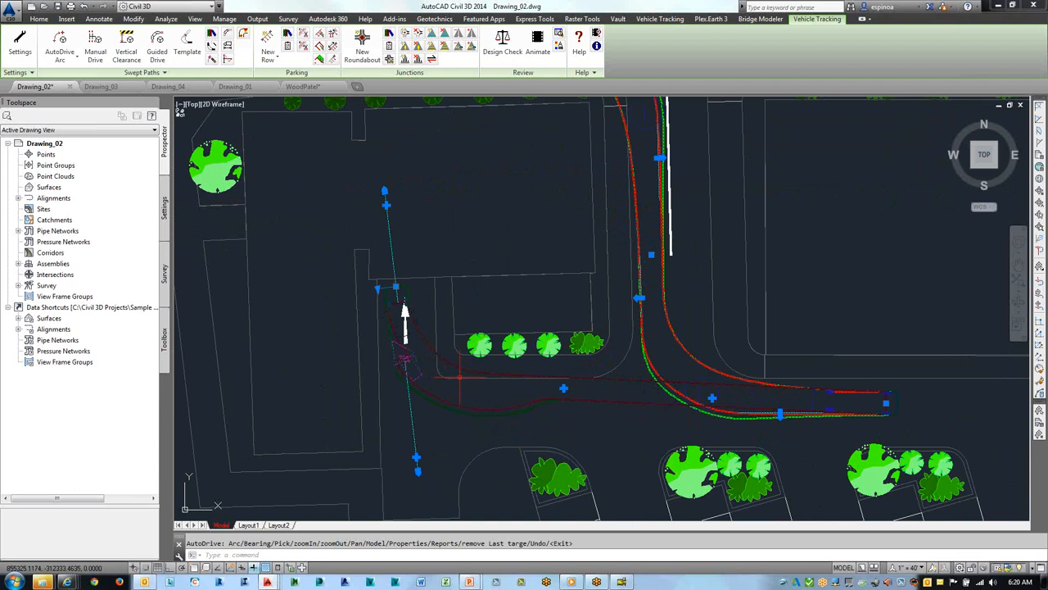
left_click(564, 388)
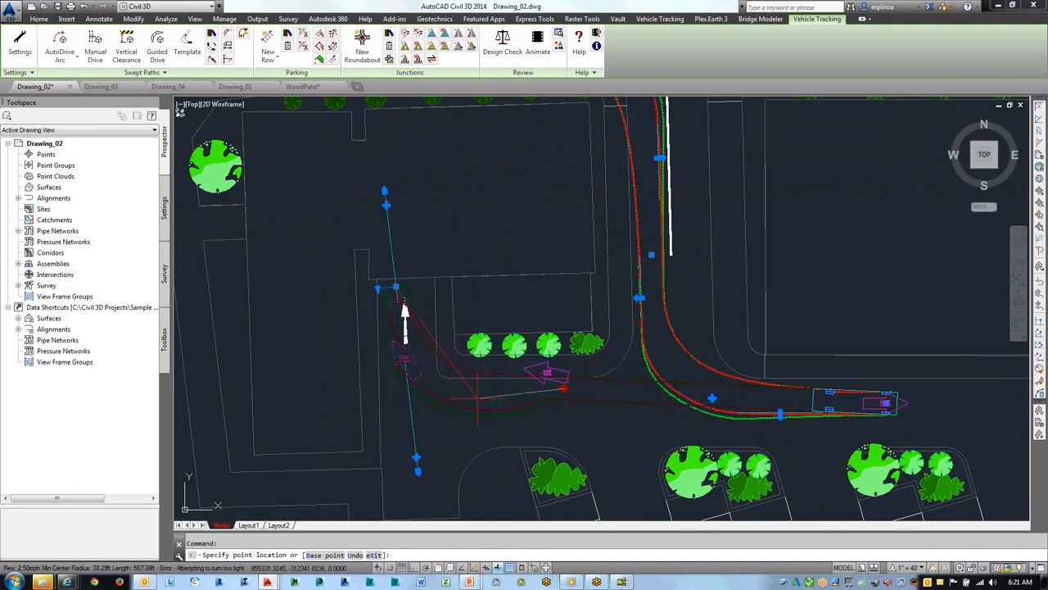
key("Escape")
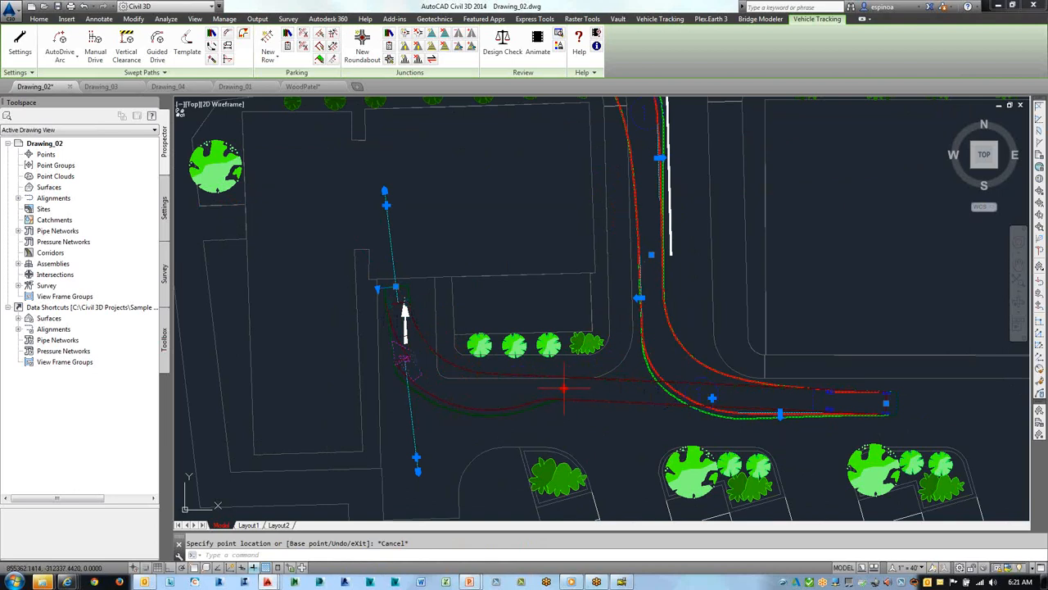
key("Return")
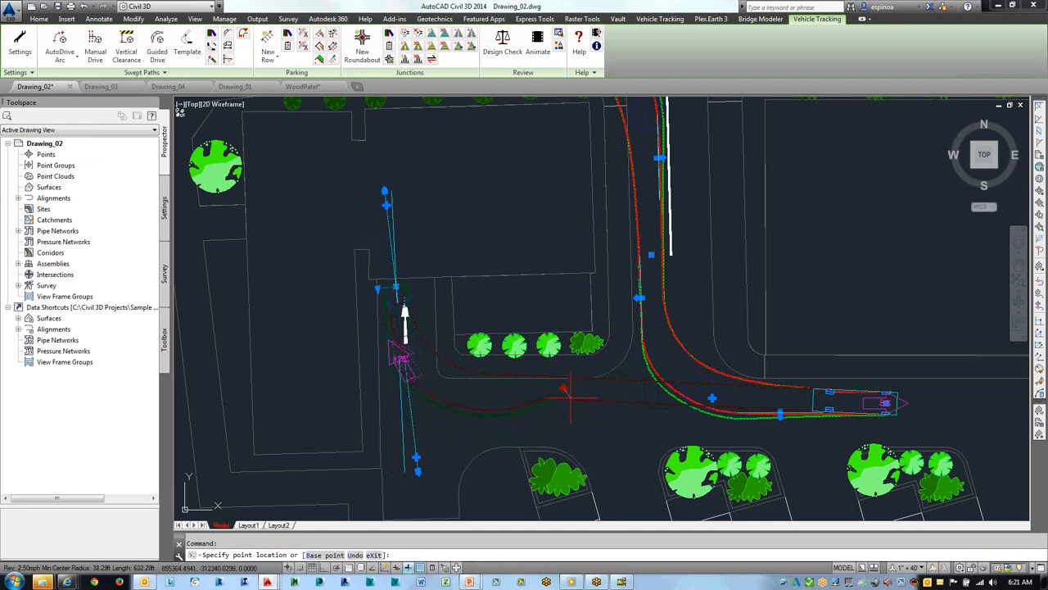
key("Return")
key("Return")
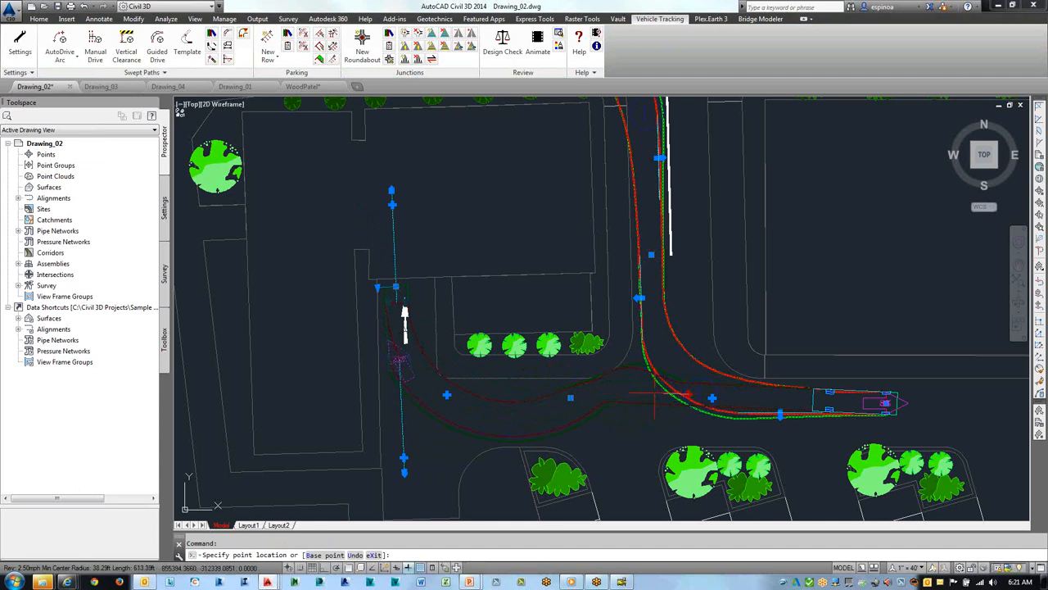
key("Escape")
- Shift the path's target at the end of the right turn into the side entrance east, just past the white centre line
scroll(737, 360, "down", 5)
scroll(741, 332, "up", 3)
scroll(741, 332, "up", 6)
left_click(655, 364)
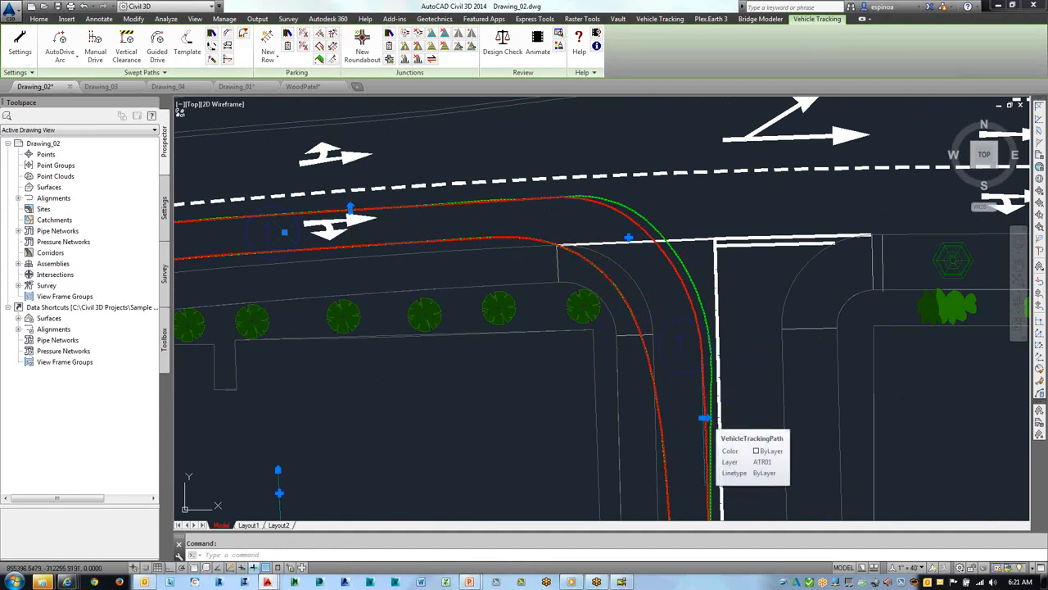
left_click(708, 415)
left_click(709, 417)
left_click(705, 418)
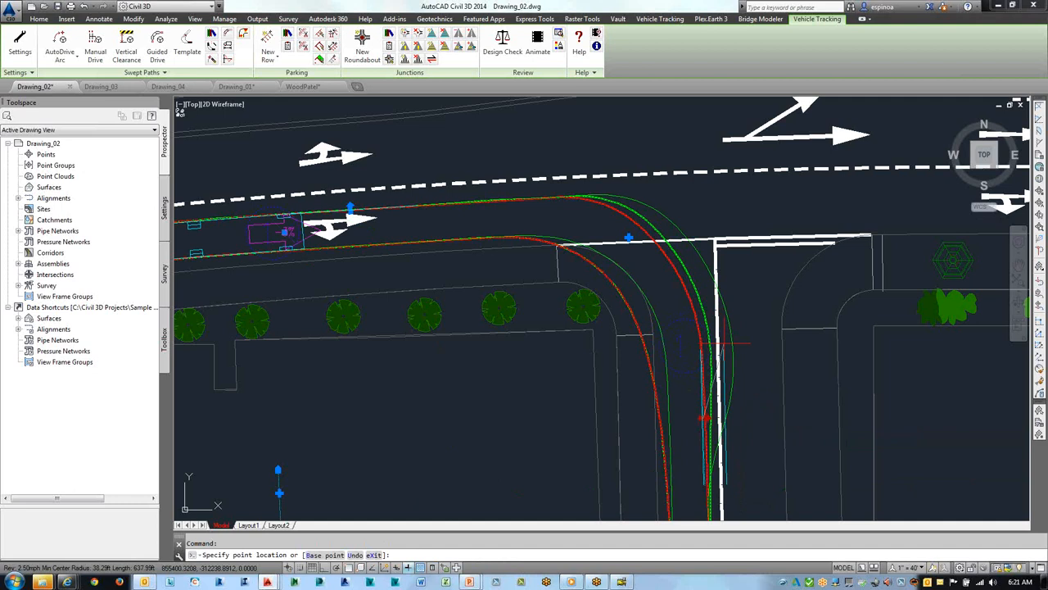
left_click(726, 416)
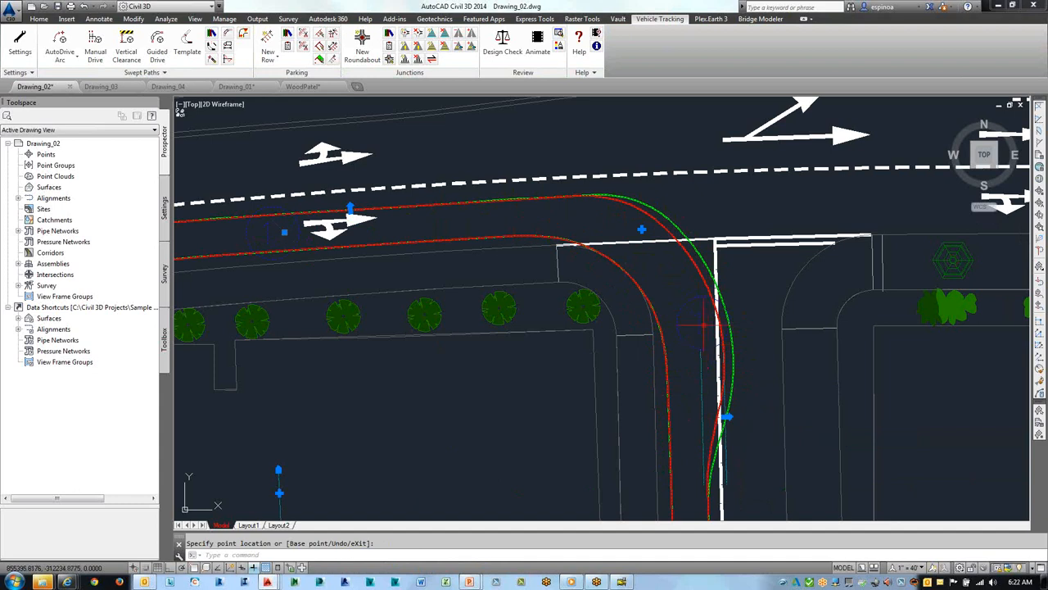
key("Escape")
scroll(655, 310, "down", 2)
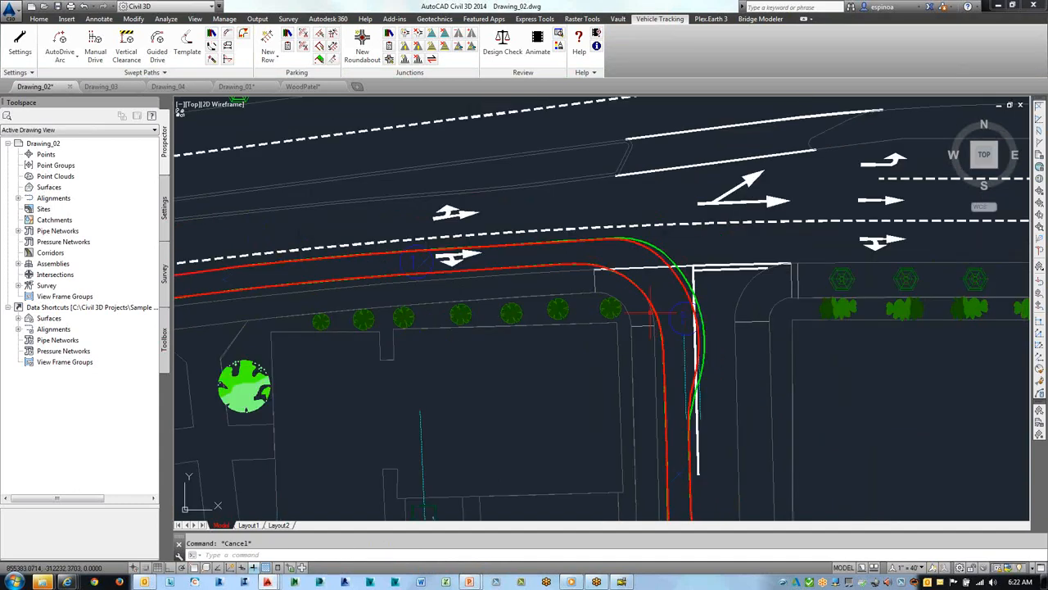
scroll(647, 310, "down", 2)
middle_click_drag(647, 309, 647, 254)
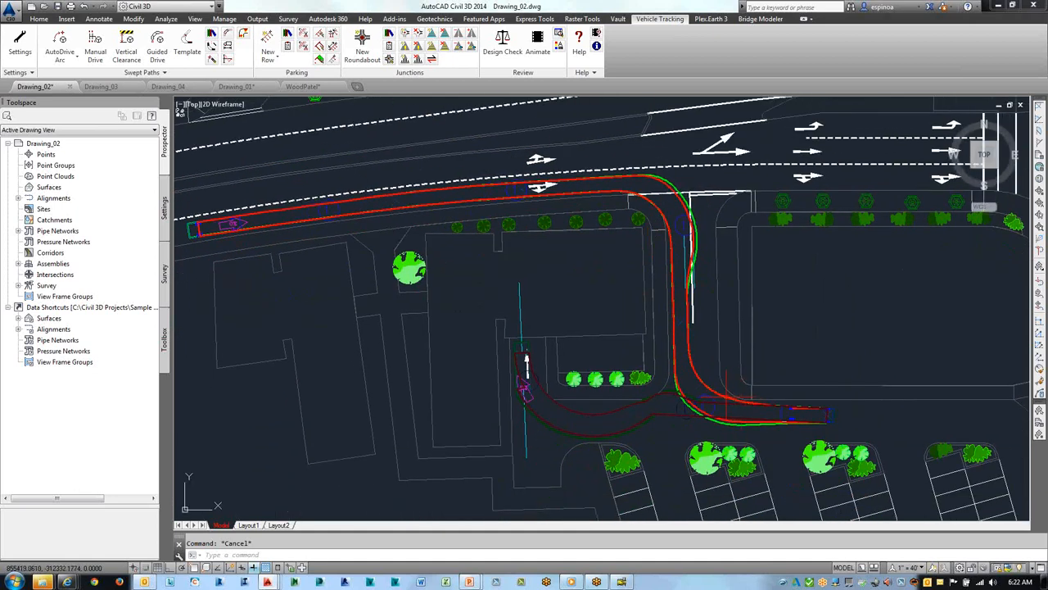
- Try to move the target at the east end of the truck's forward path farther east along the aisle
left_click(766, 422)
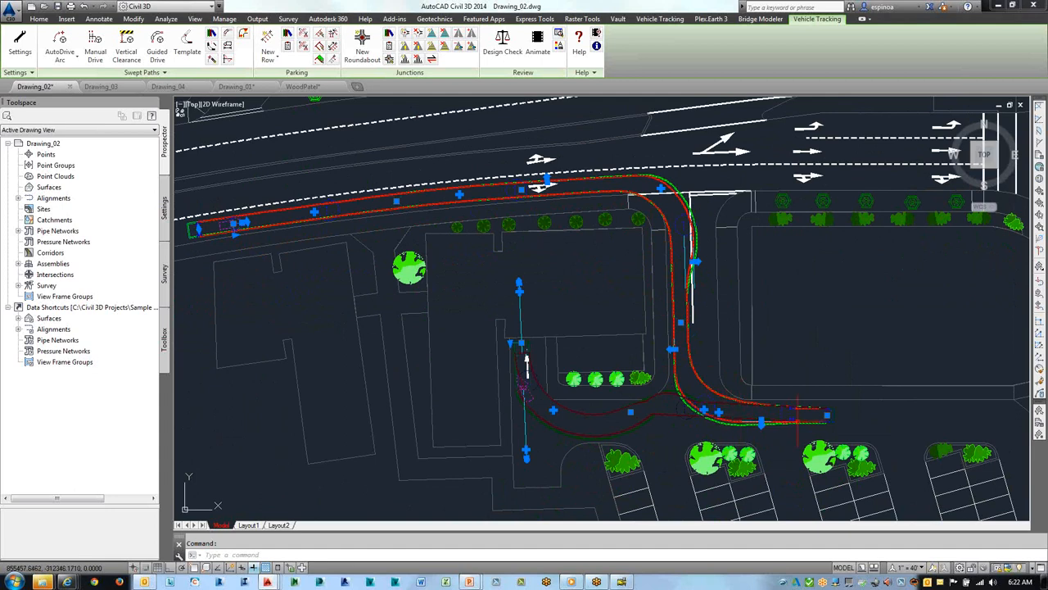
left_click(827, 415)
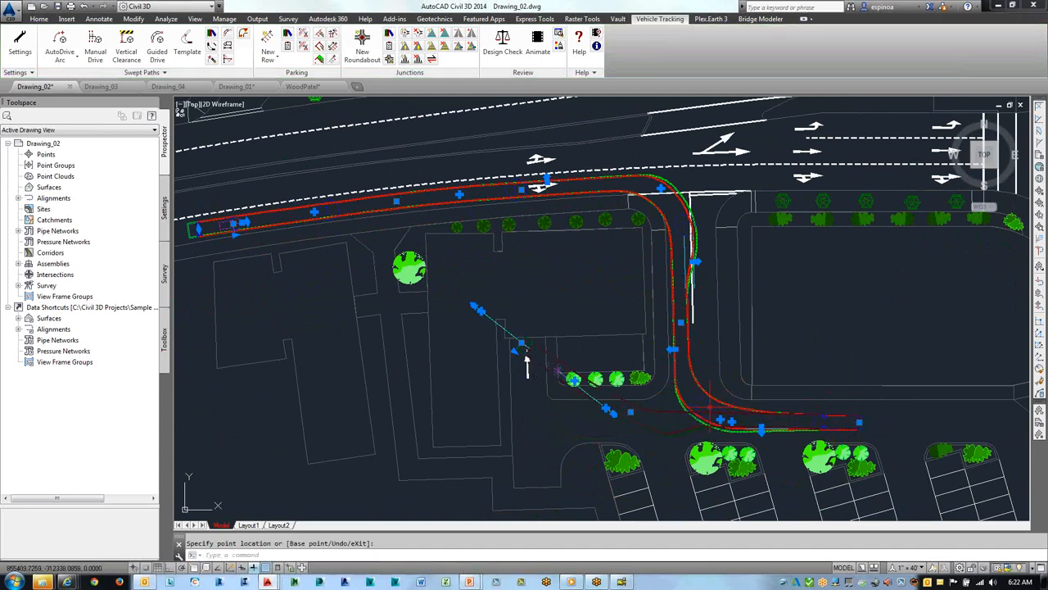
key("Escape")
key("Escape")
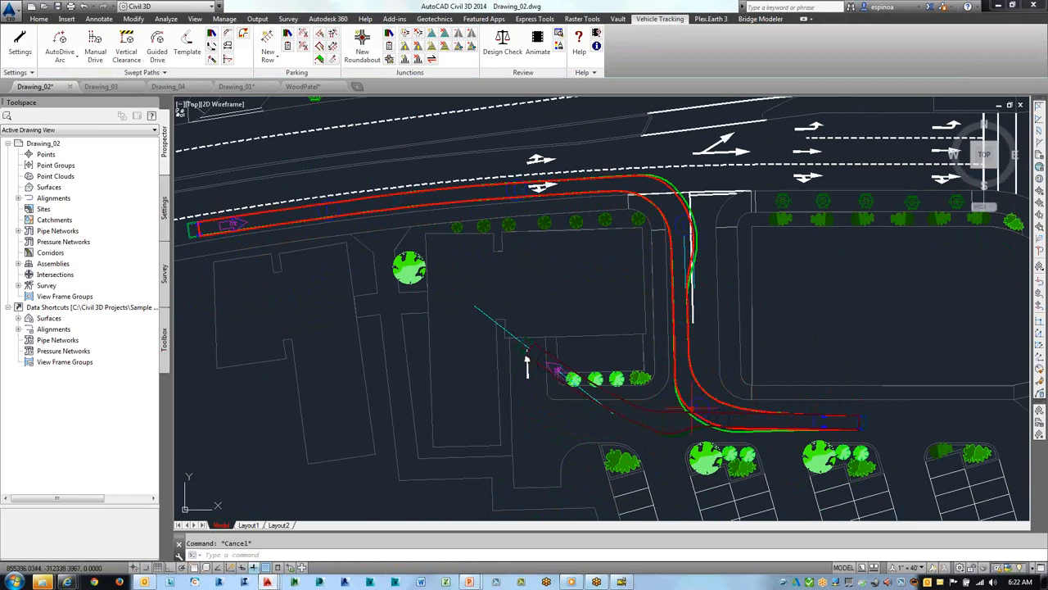
left_click(83, 6)
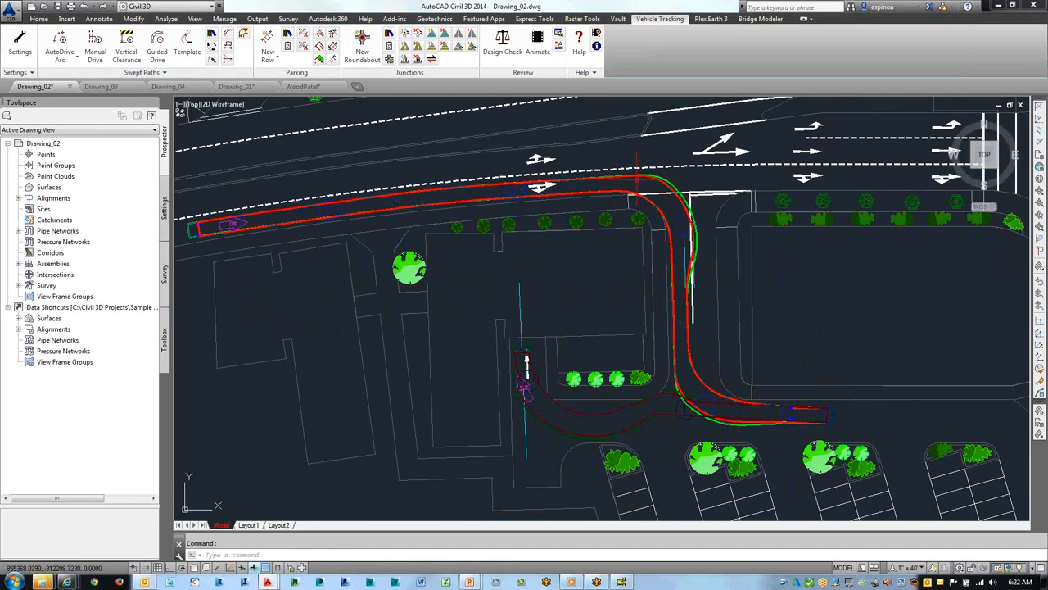
- Open the SU-30 path's existing animation with the tracking camera set to 57 back, 22 side and 24 height
left_click(630, 175)
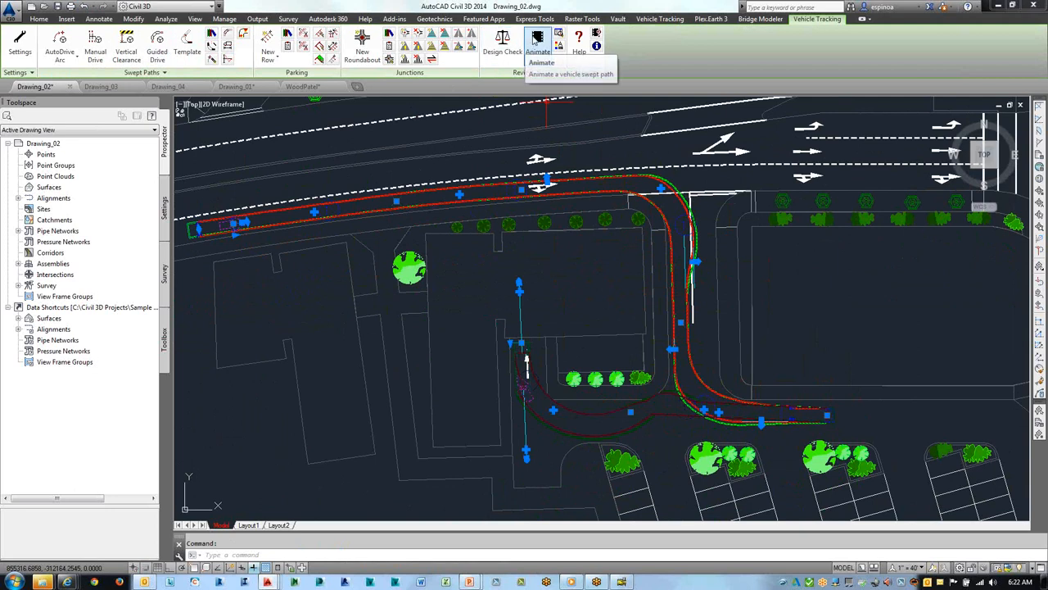
left_click(537, 38)
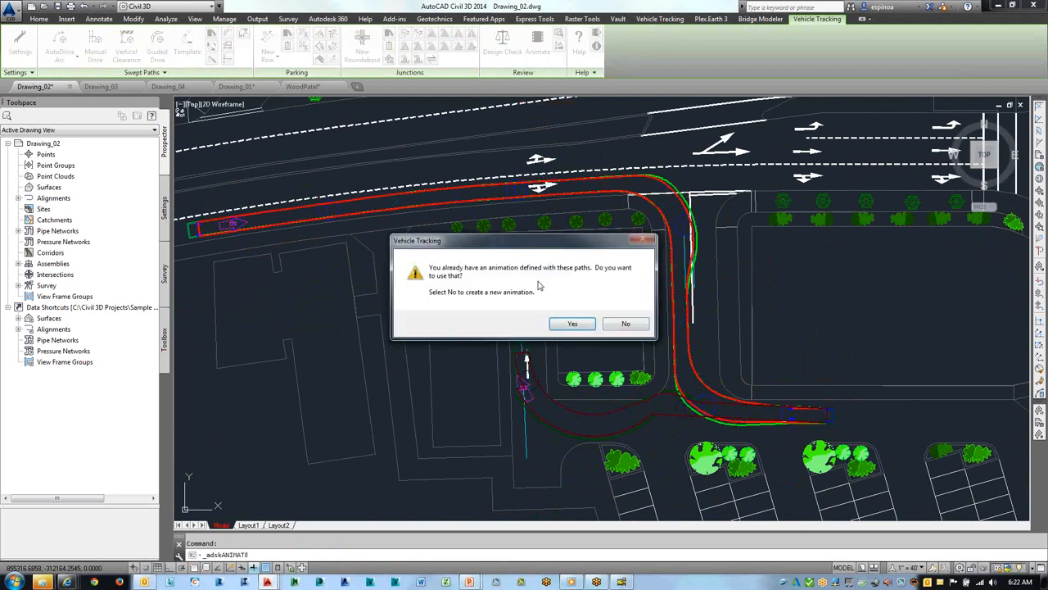
left_click(579, 324)
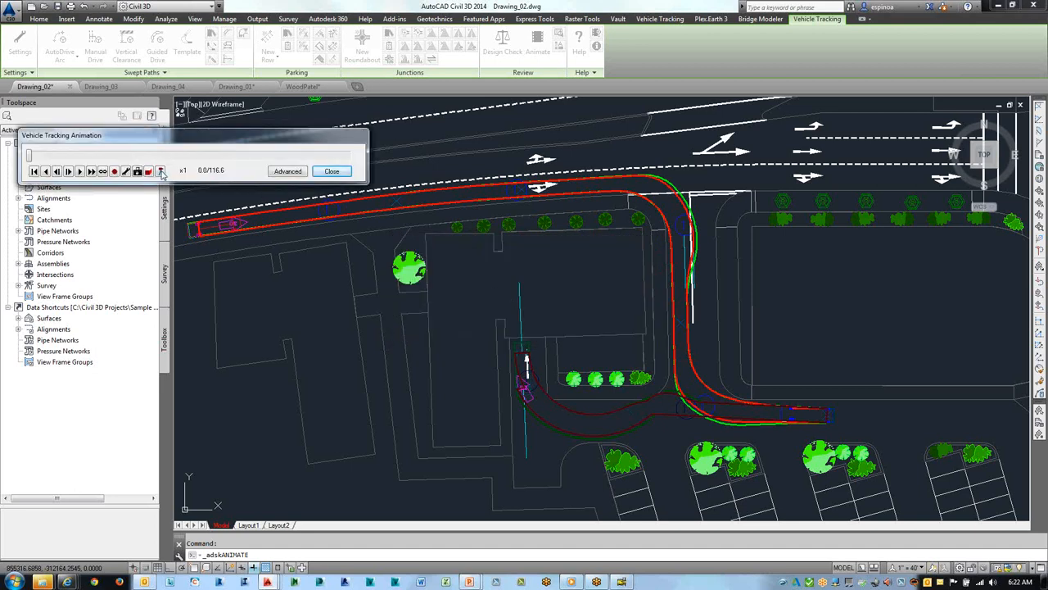
left_click(162, 172)
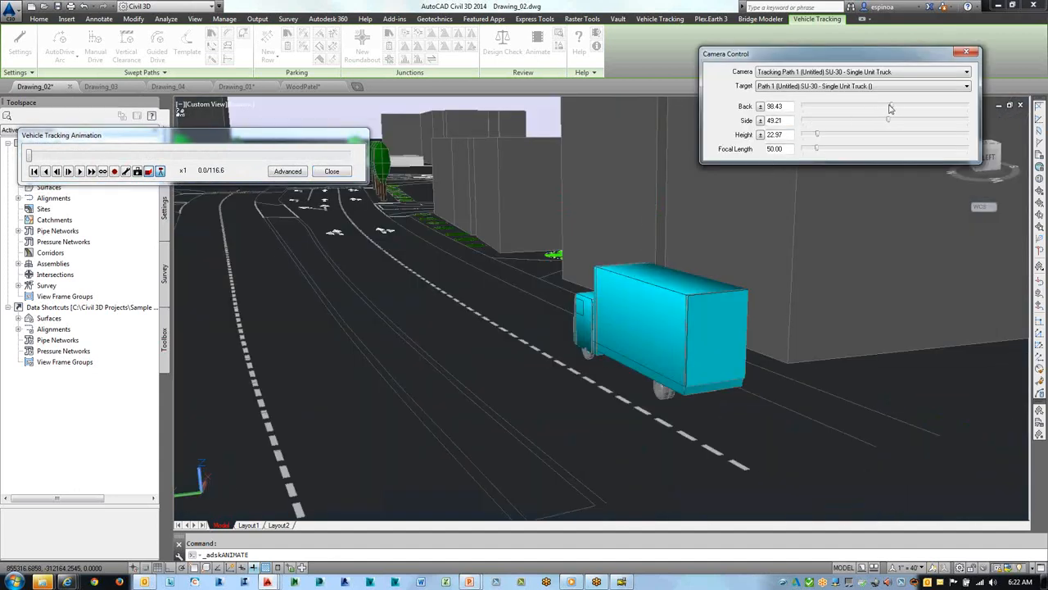
left_click_drag(893, 109, 888, 122)
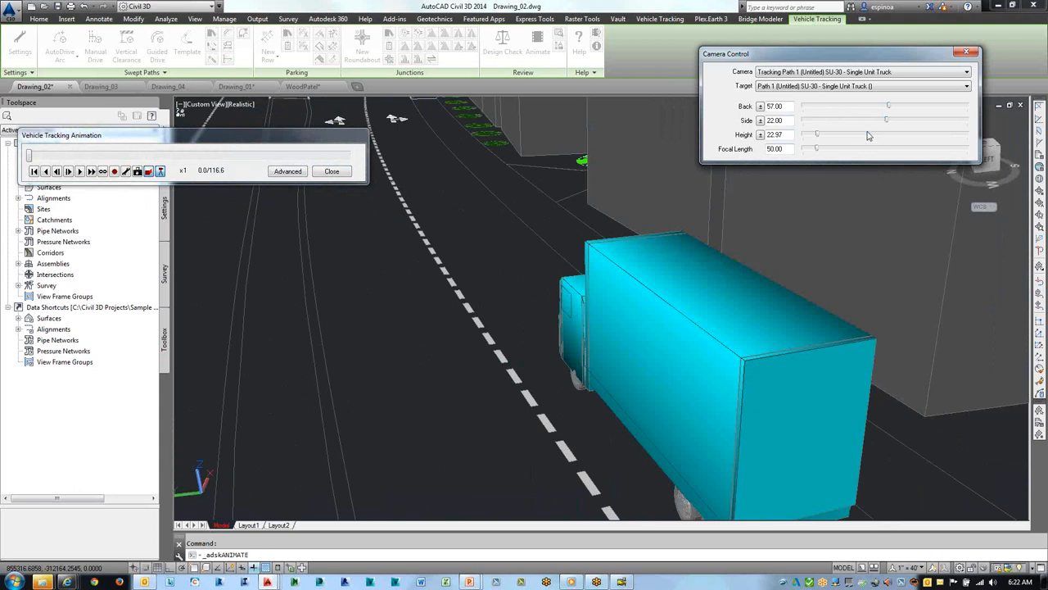
left_click_drag(819, 138, 818, 136)
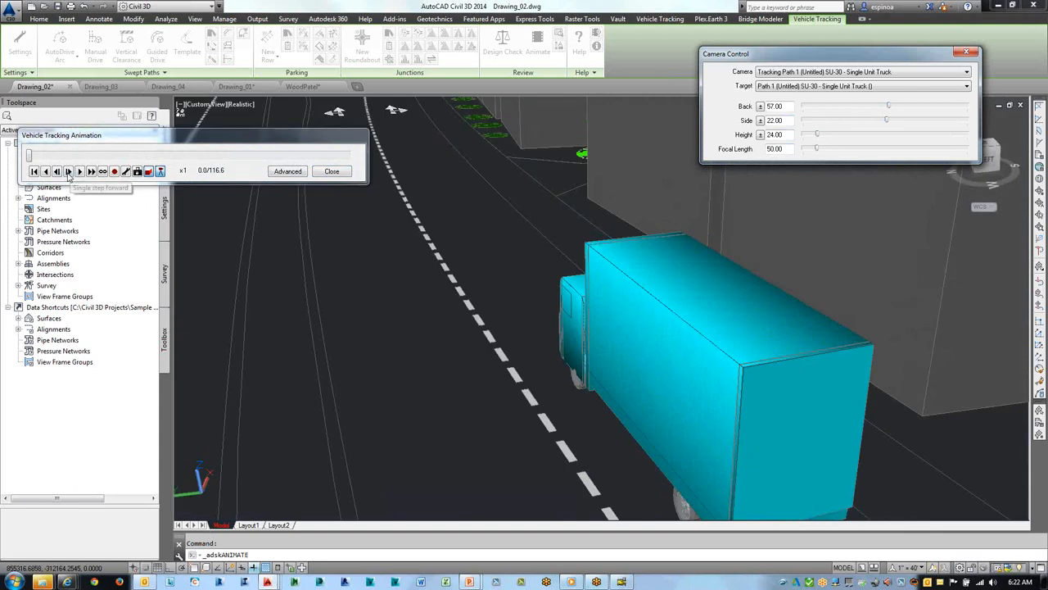
- Play the truck animation at x2 speed and reposition the tracking camera to 65 side and -100 back
left_click(79, 171)
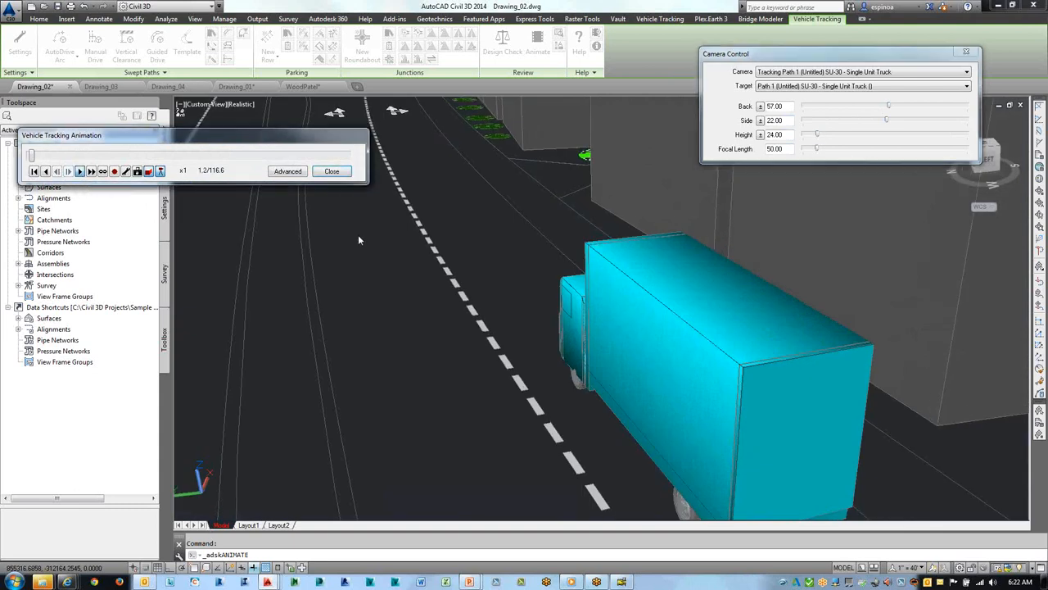
left_click(91, 171)
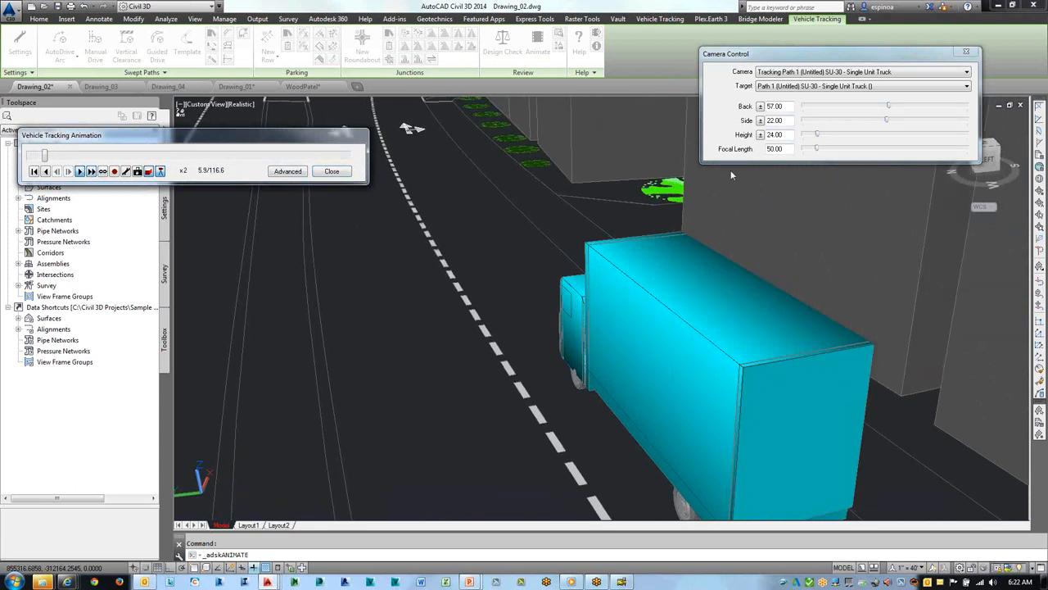
mouse_move(885, 123)
left_mouse_down()
mouse_move(897, 123)
mouse_move(886, 109)
left_mouse_up()
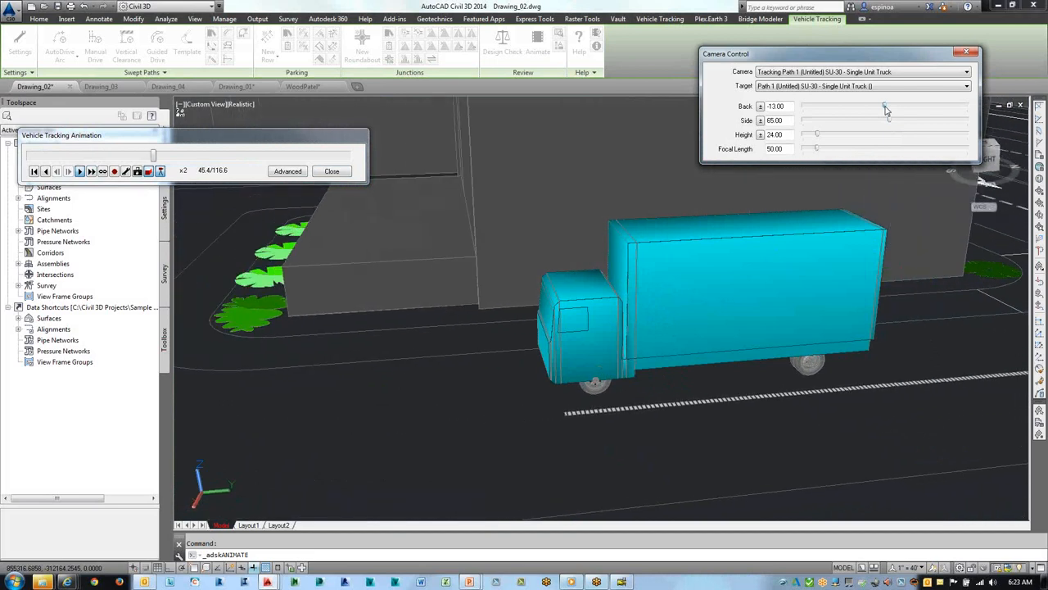
left_click_drag(885, 109, 880, 109)
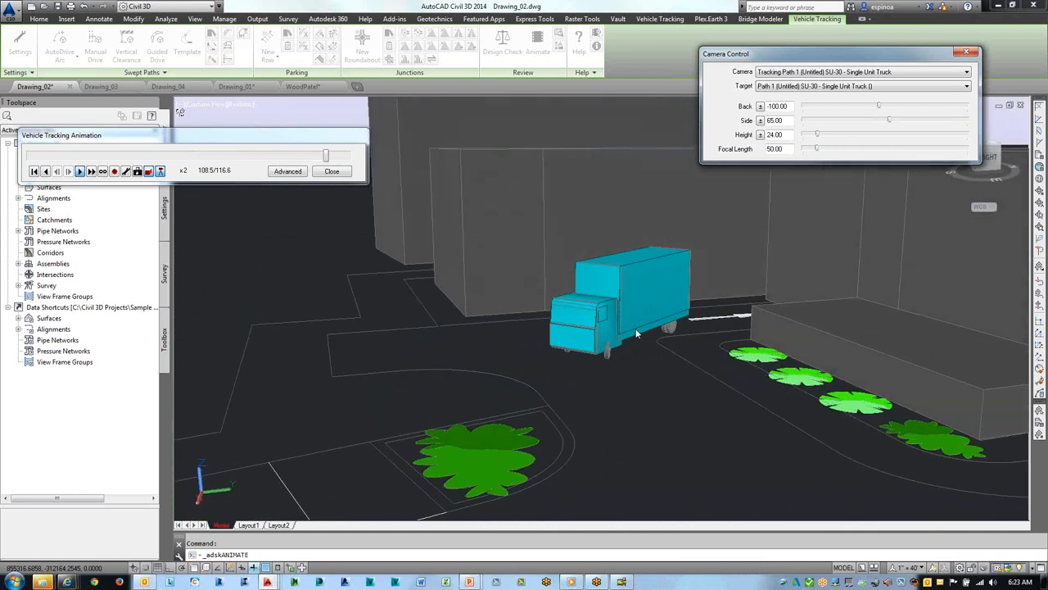
- Close the camera control and the animation without saving the viewpoint
left_click(969, 54)
left_click(329, 171)
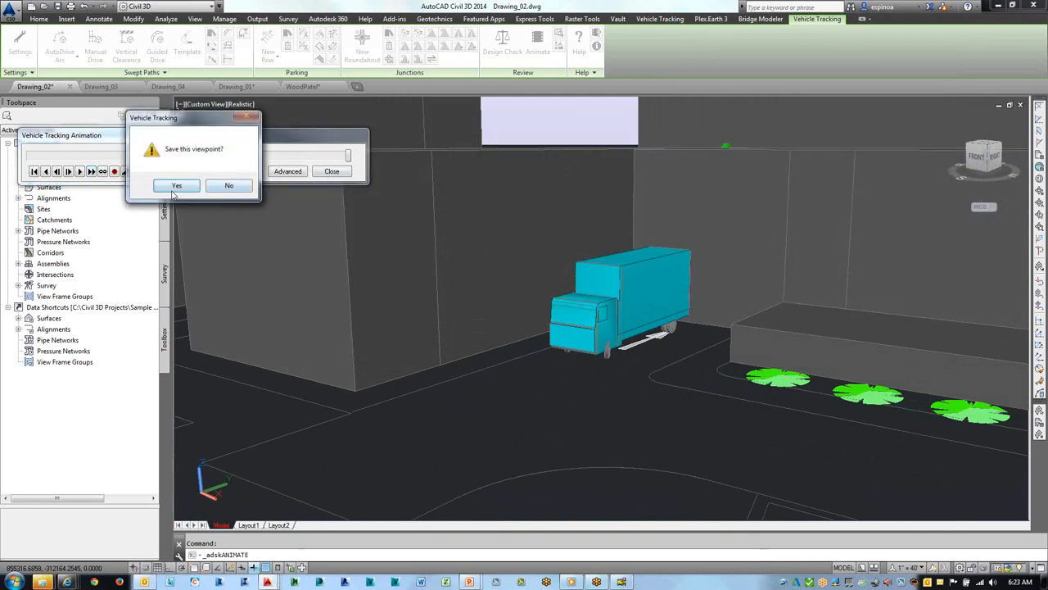
left_click(229, 186)
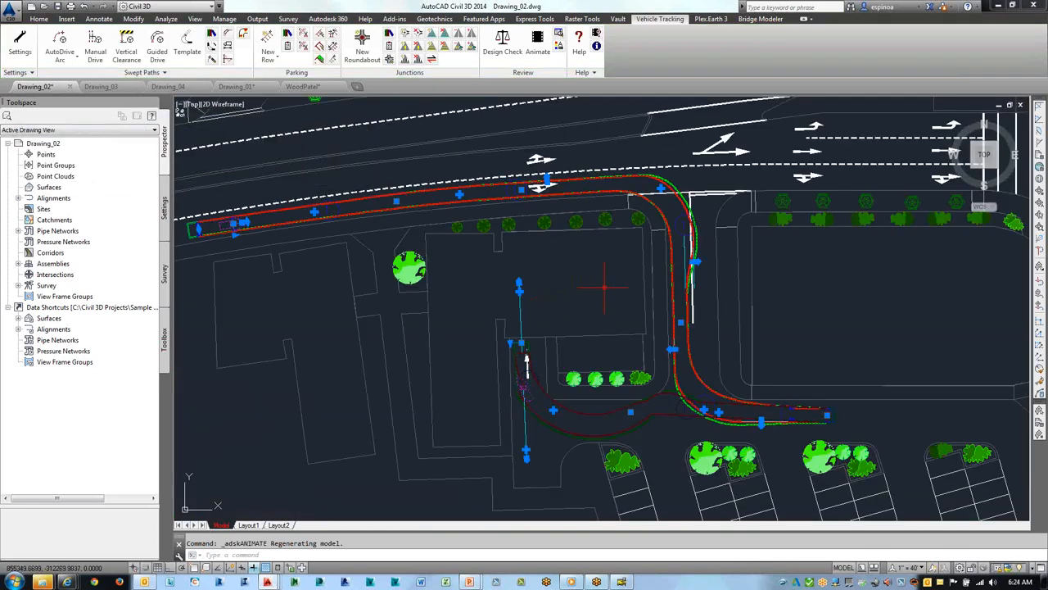
- Insert the SU-30 vehicle profile with its dimensions and data in the empty area west of the swept path's start
scroll(629, 285, "down", 3)
scroll(632, 283, "down", 2)
scroll(630, 283, "up", 2)
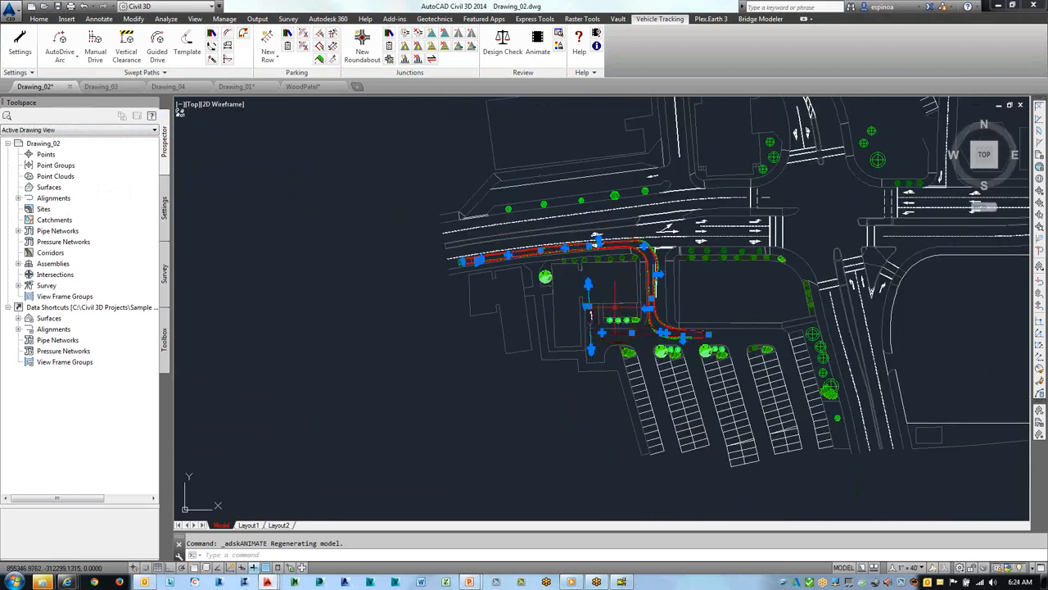
left_click(229, 48)
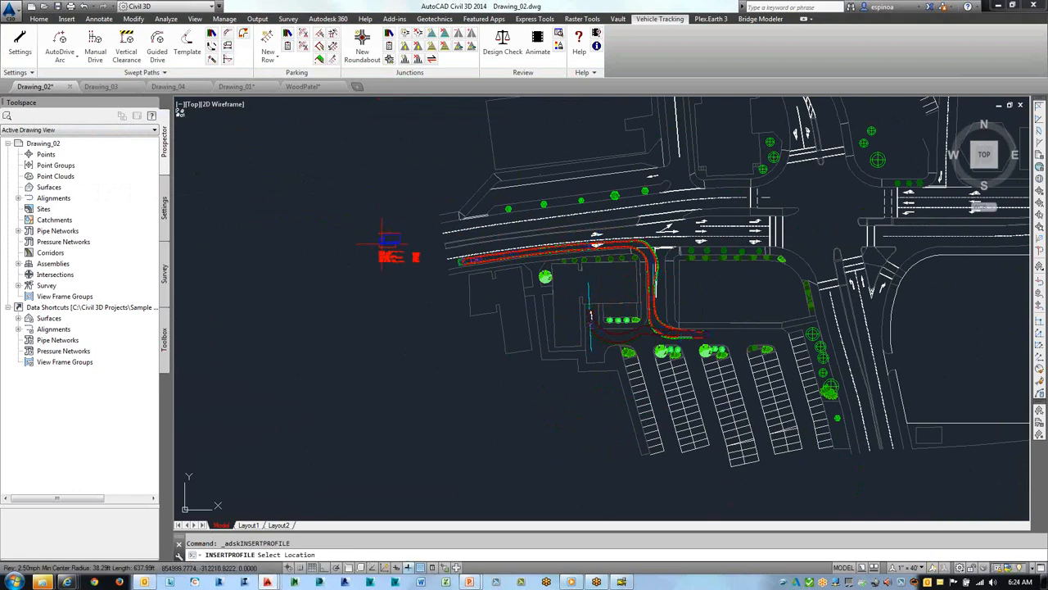
left_click(412, 286)
key("Escape")
scroll(424, 299, "up", 8)
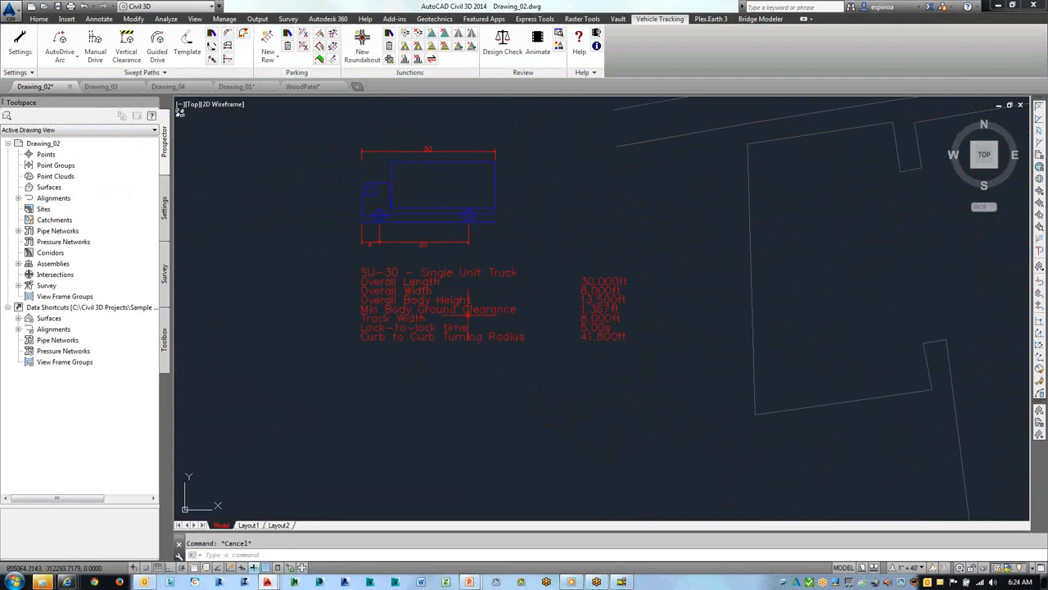
scroll(378, 241, "up", 2)
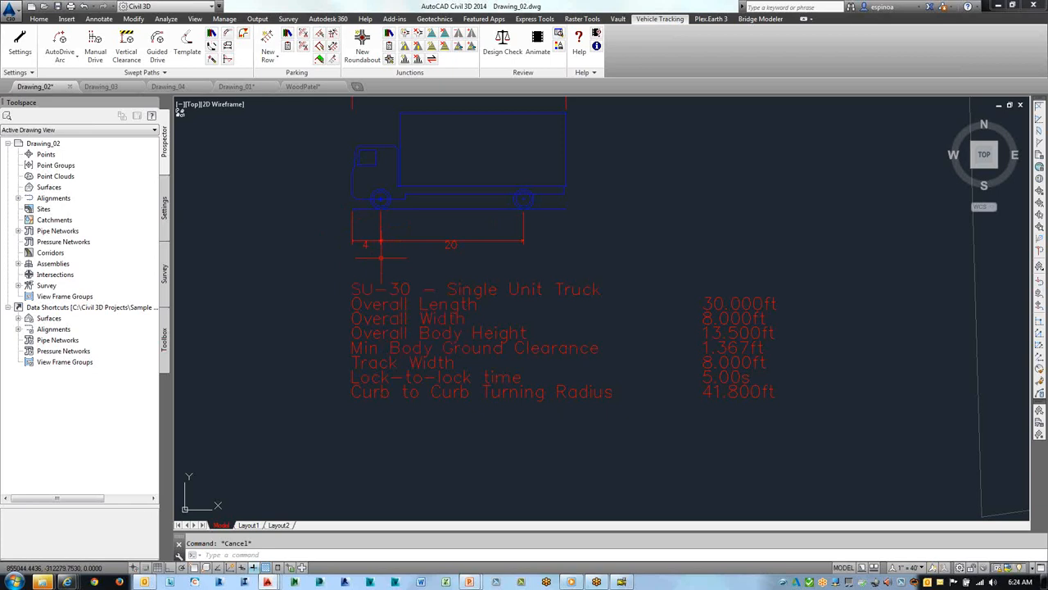
- Insert the steering graph of the SU-30 path in the empty area southwest of the site
scroll(676, 385, "down", 4)
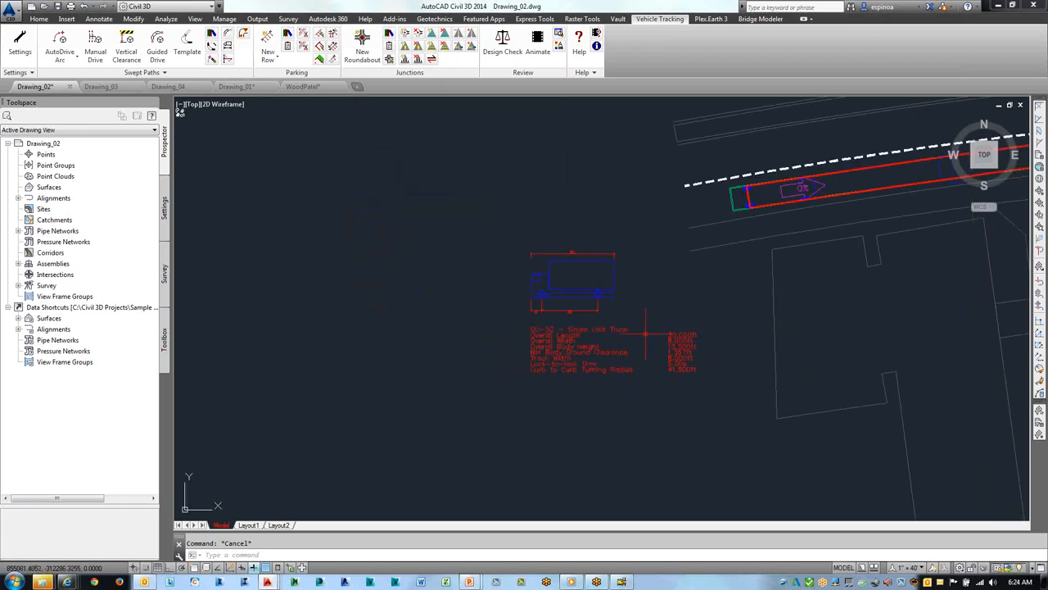
scroll(644, 311, "down", 4)
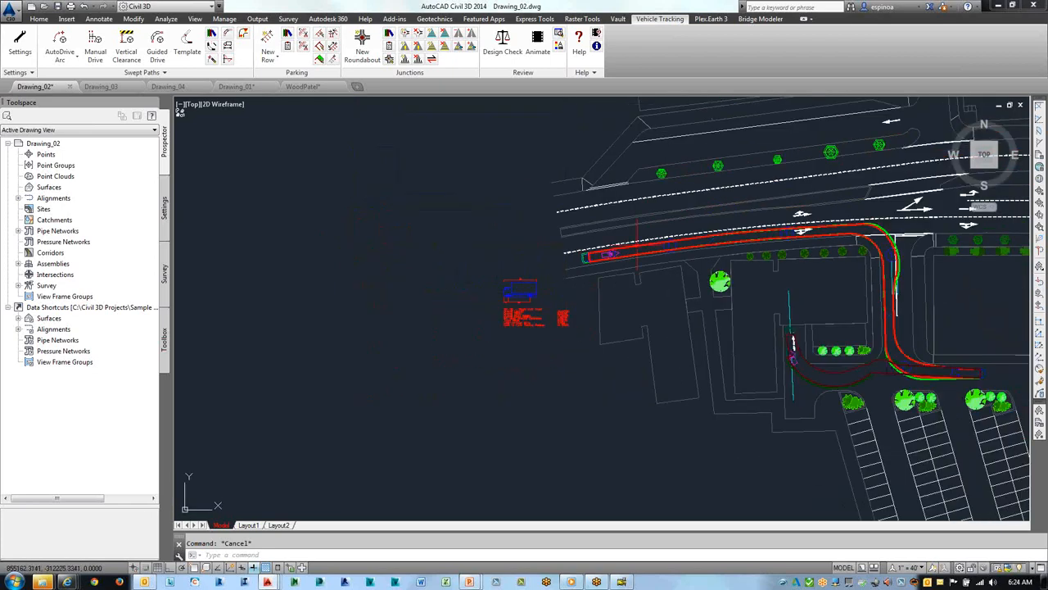
left_click(628, 246)
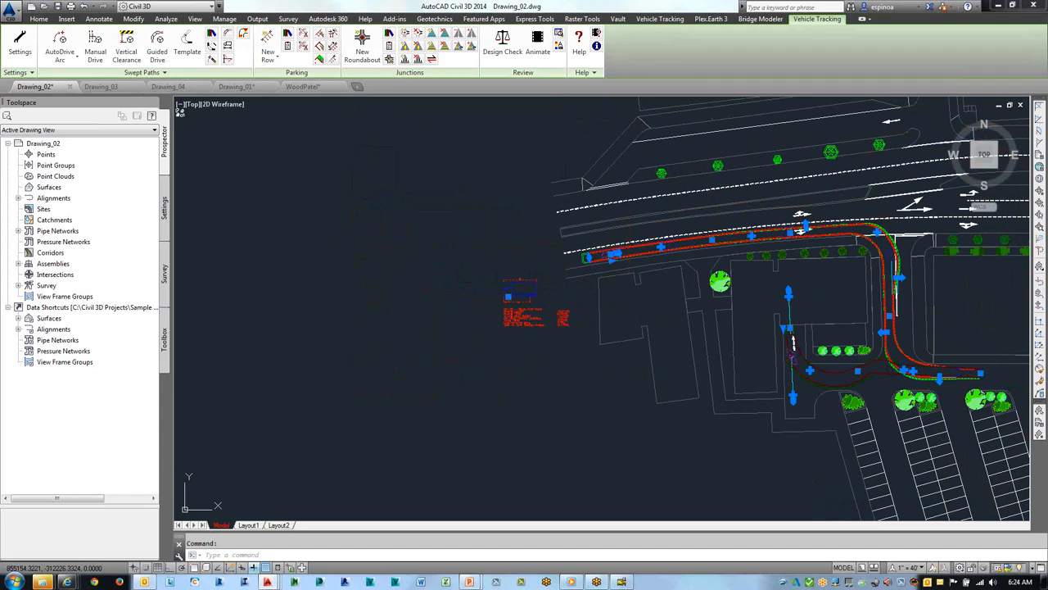
left_click(227, 59)
scroll(468, 197, "down", 8)
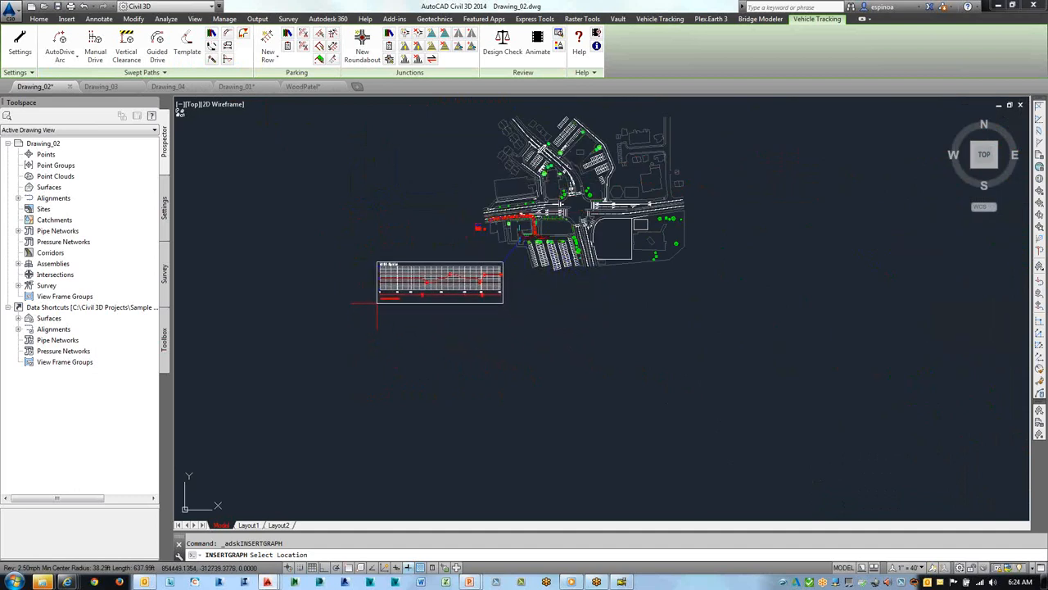
left_click(377, 303)
key("Escape")
- Examine the steering angles and their percentages along the graph, especially in the reversing section
scroll(481, 289, "up", 5)
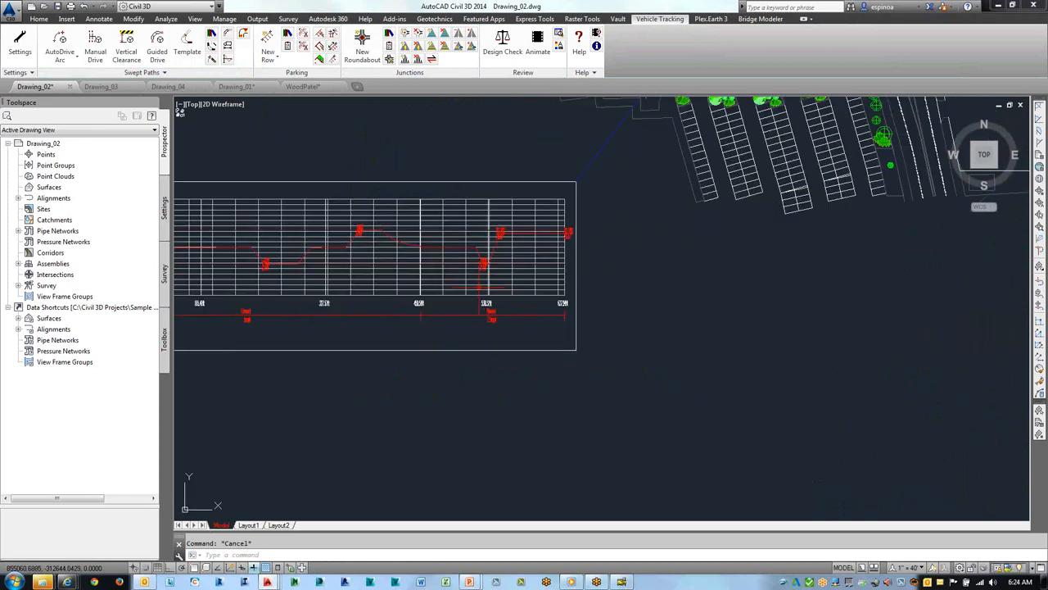
middle_click_drag(476, 277, 719, 287)
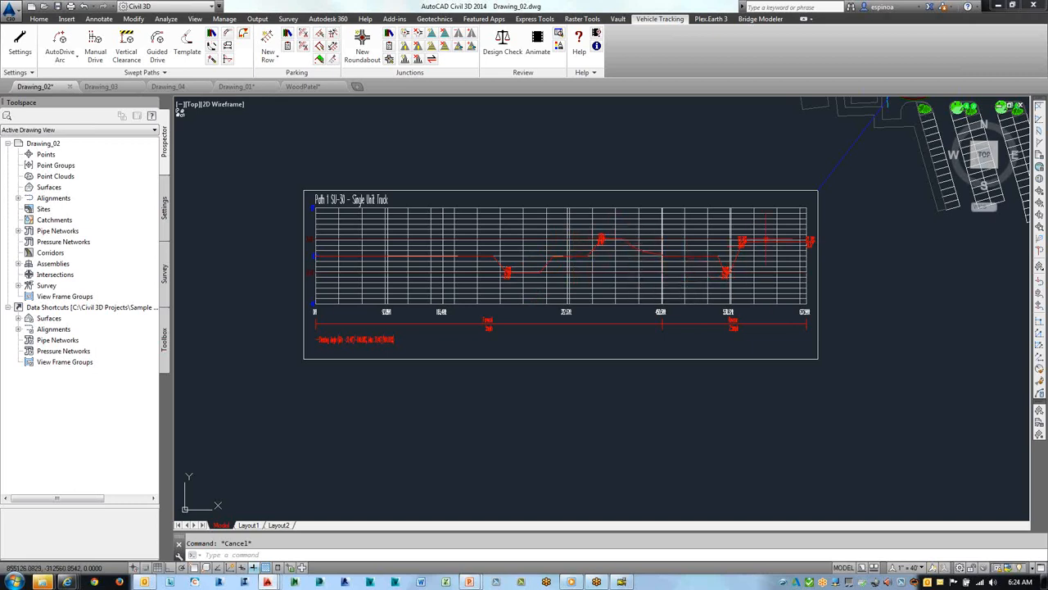
scroll(783, 242, "up", 3)
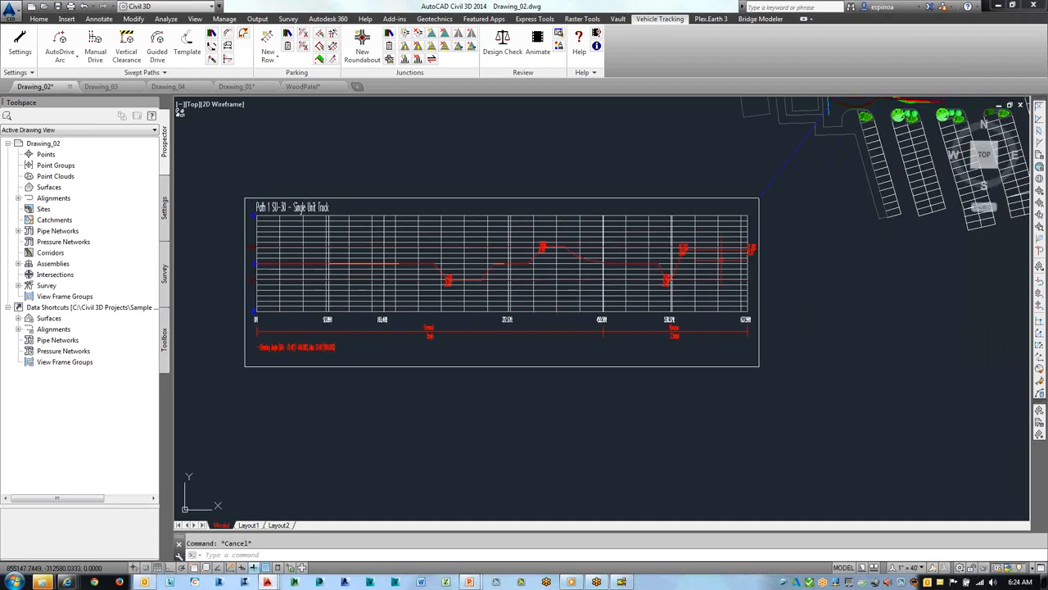
scroll(782, 241, "up", 2)
scroll(690, 251, "up", 4)
middle_click_drag(645, 262, 446, 268)
scroll(446, 268, "down", 1)
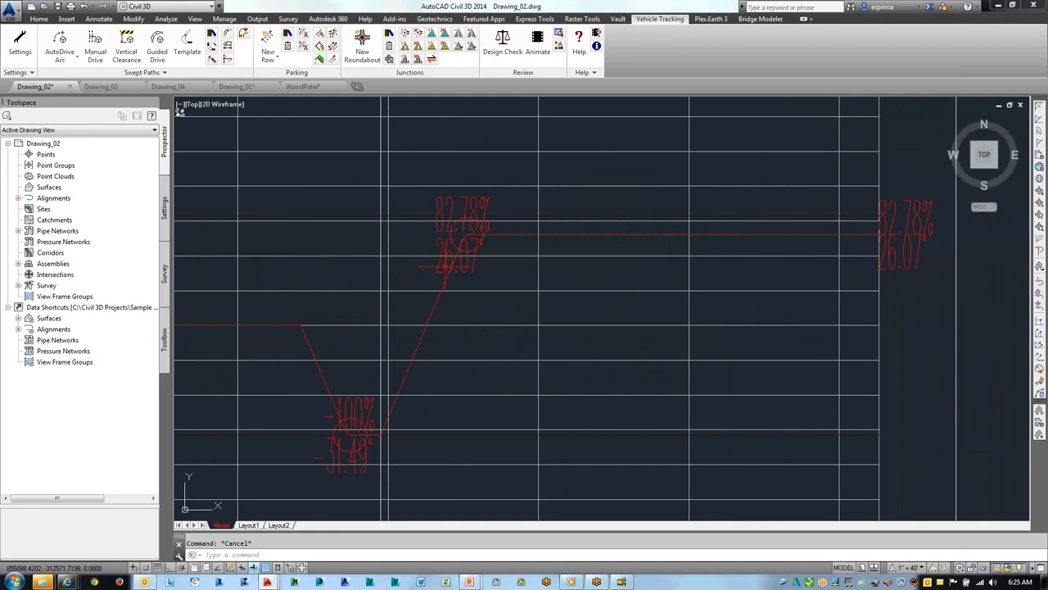
scroll(434, 274, "down", 2)
scroll(415, 281, "up", 1)
middle_click_drag(415, 281, 704, 283)
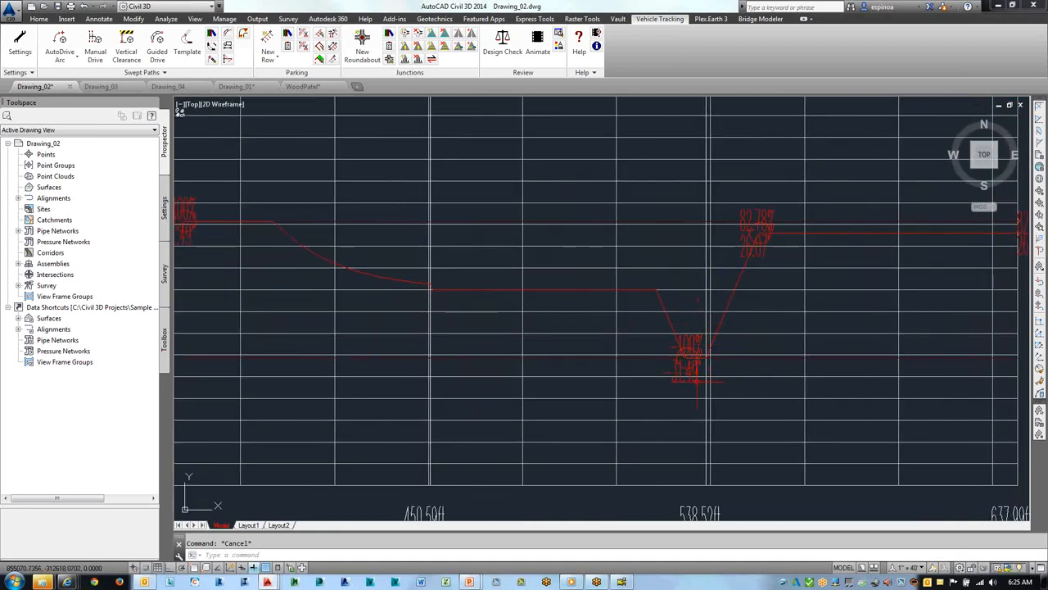
scroll(708, 352, "down", 4)
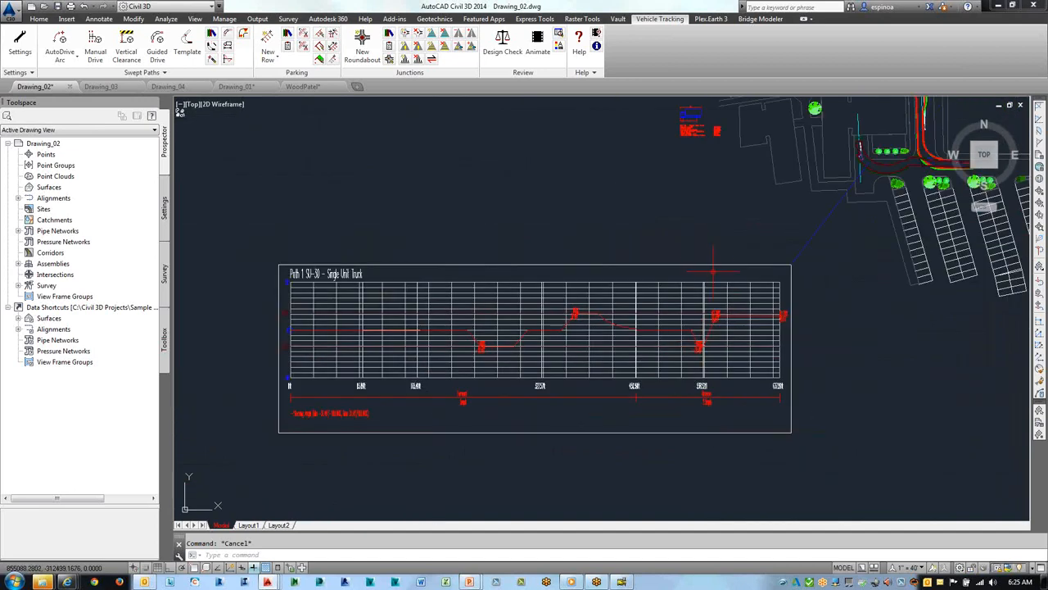
- Run a design check on the drawing and review the first two severe steering exceptions, leaving them unjustified
left_click(502, 42)
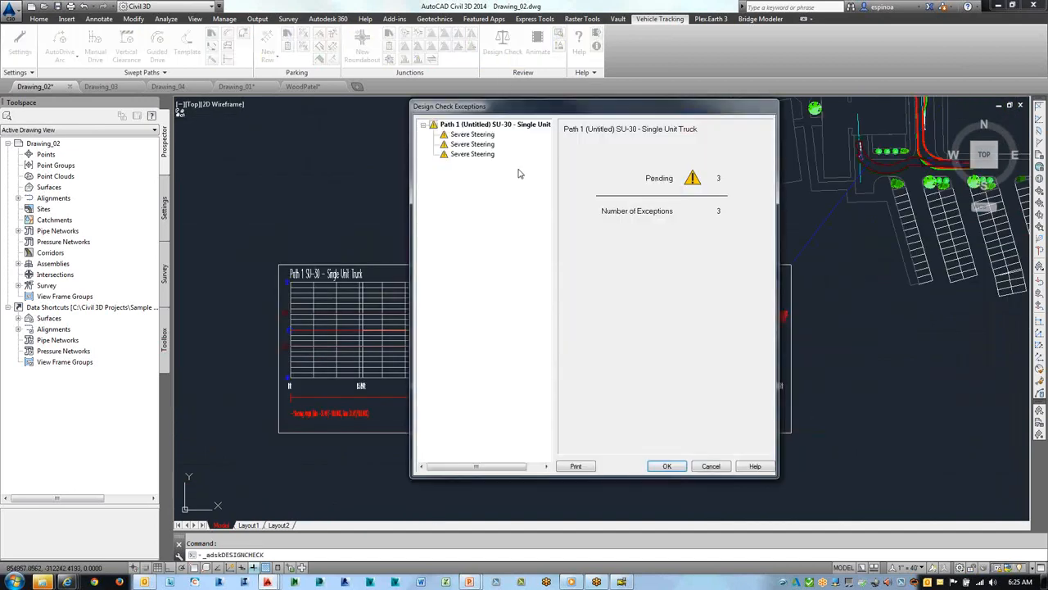
left_click(471, 136)
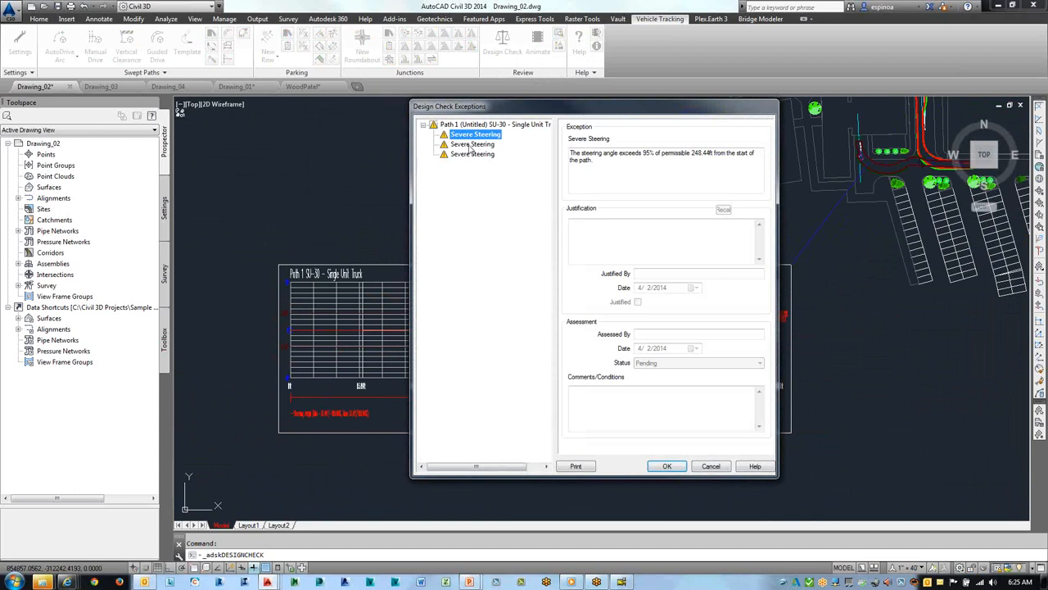
left_click(472, 144)
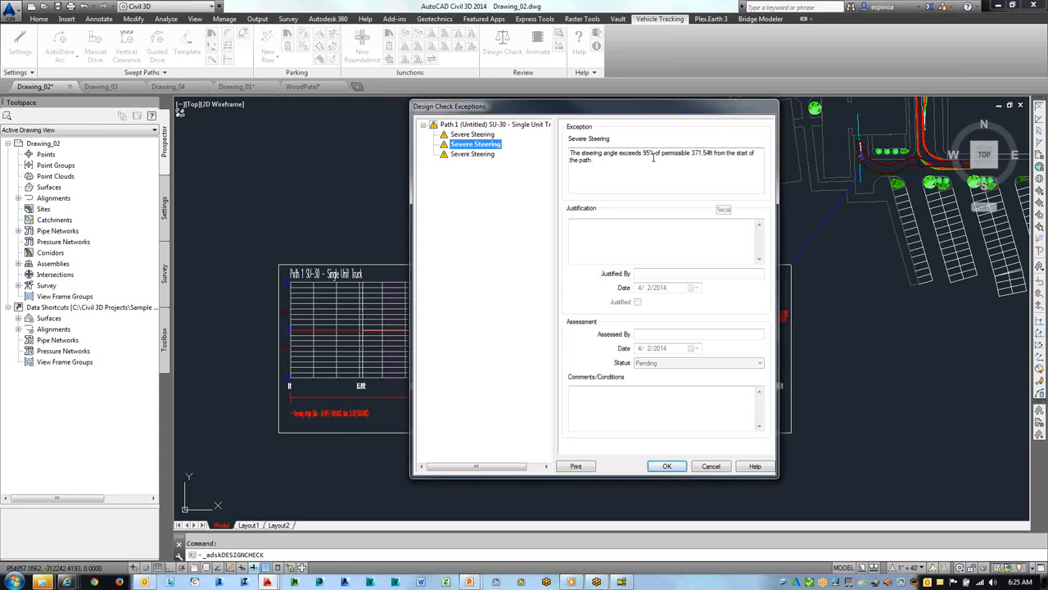
left_click(711, 467)
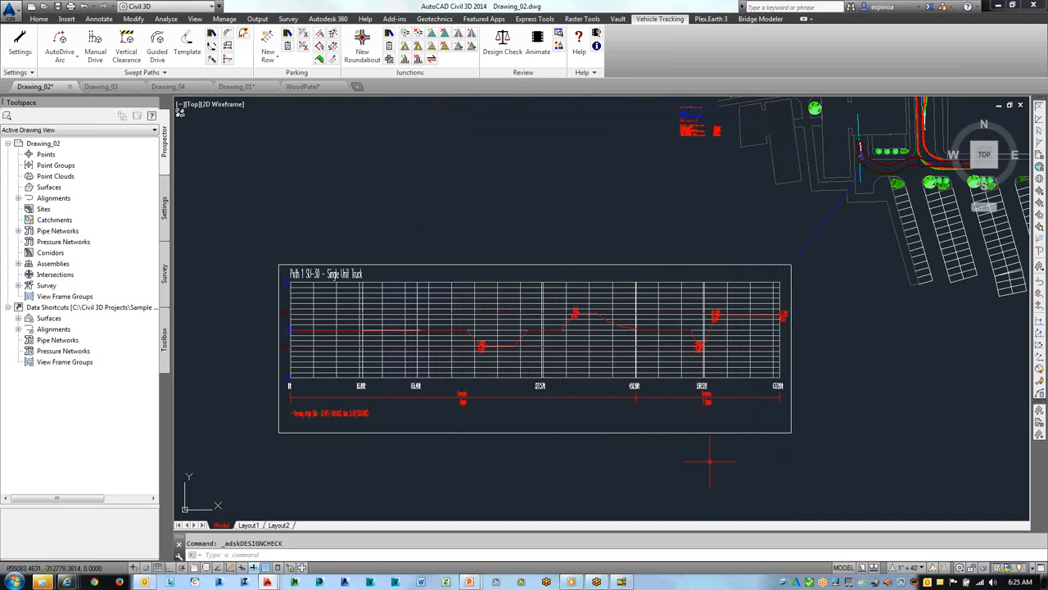
mouse_move(627, 199)
middle_mouse_down()
mouse_move(541, 224)
mouse_move(542, 252)
middle_mouse_up()
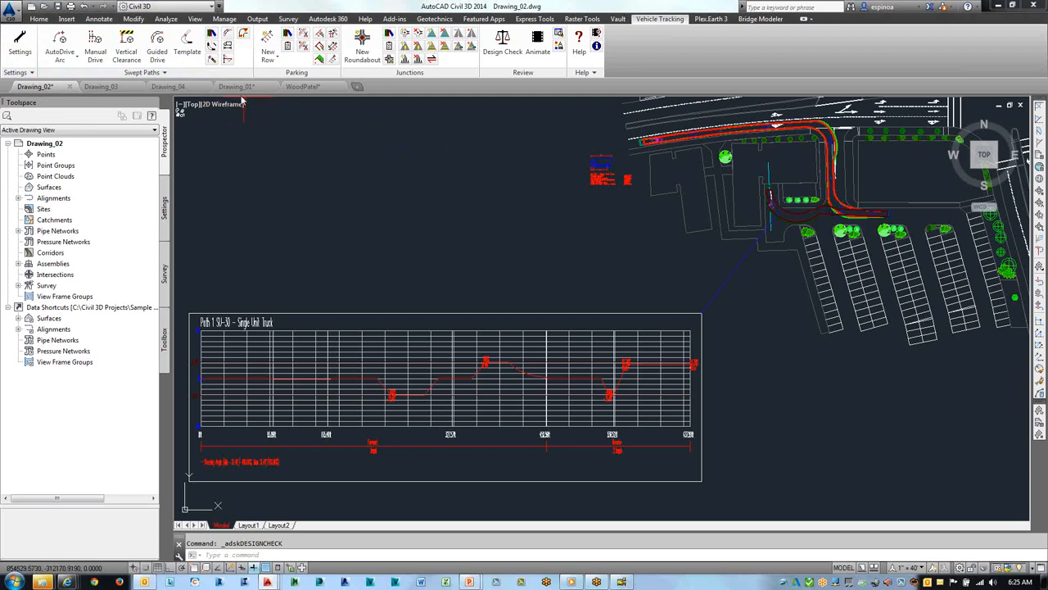
- Start a new parking row with 90-degree bays on both sides, snapped from the south side of the east lot's west entrance to its southwest corner
middle_click_drag(836, 203, 309, 262)
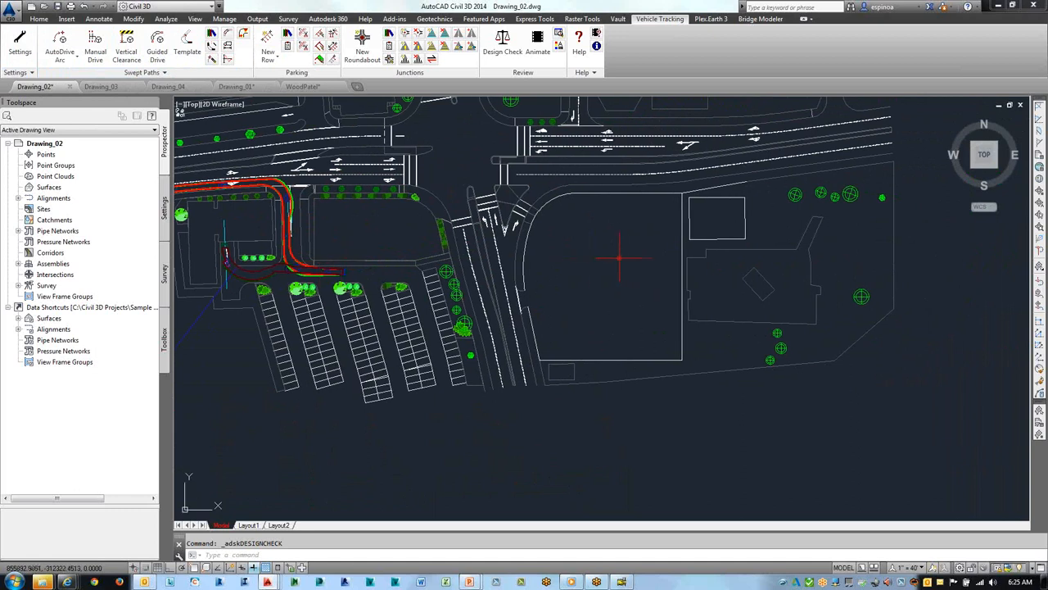
scroll(627, 258, "up", 2)
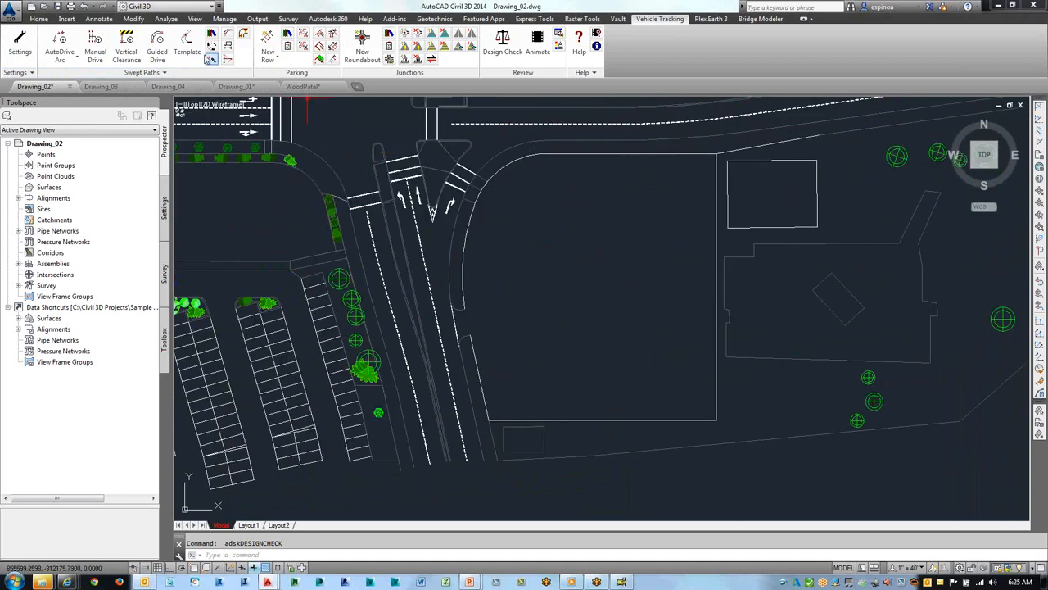
scroll(610, 249, "up", 2)
scroll(603, 236, "down", 2)
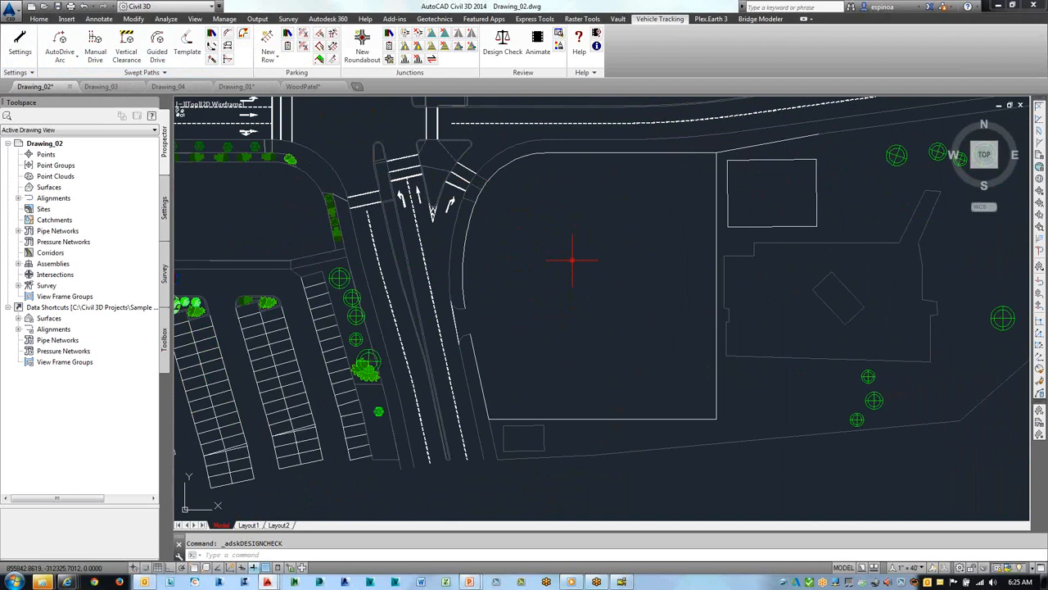
middle_click_drag(573, 241, 562, 260)
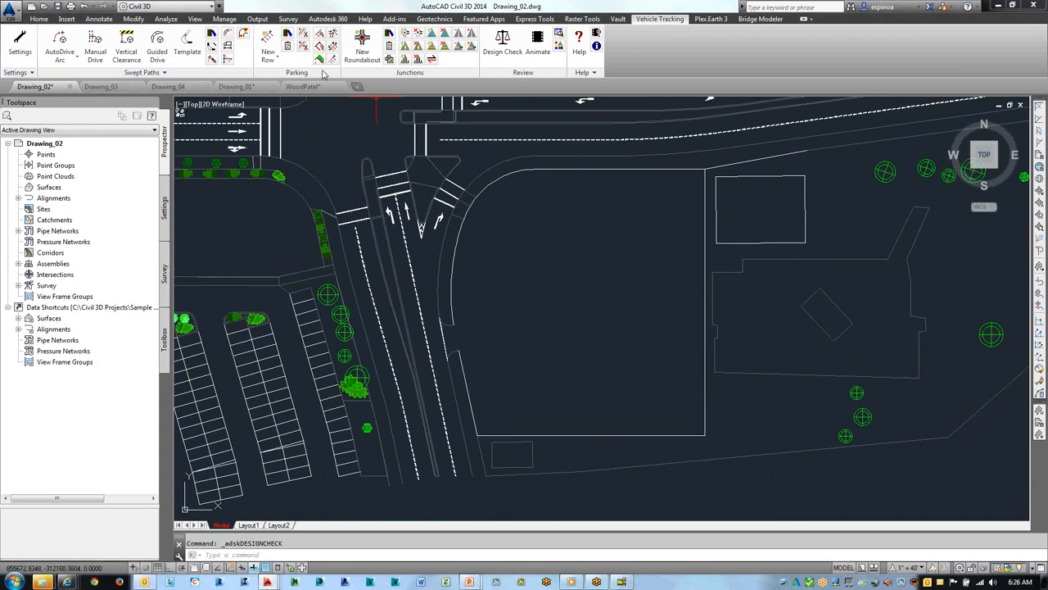
left_click(272, 60)
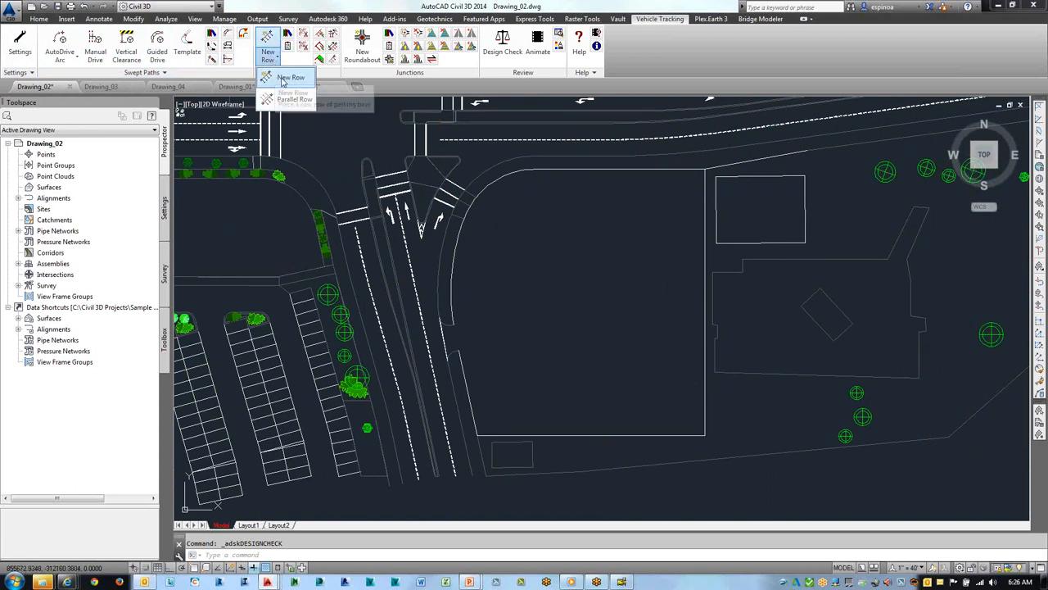
left_click(287, 78)
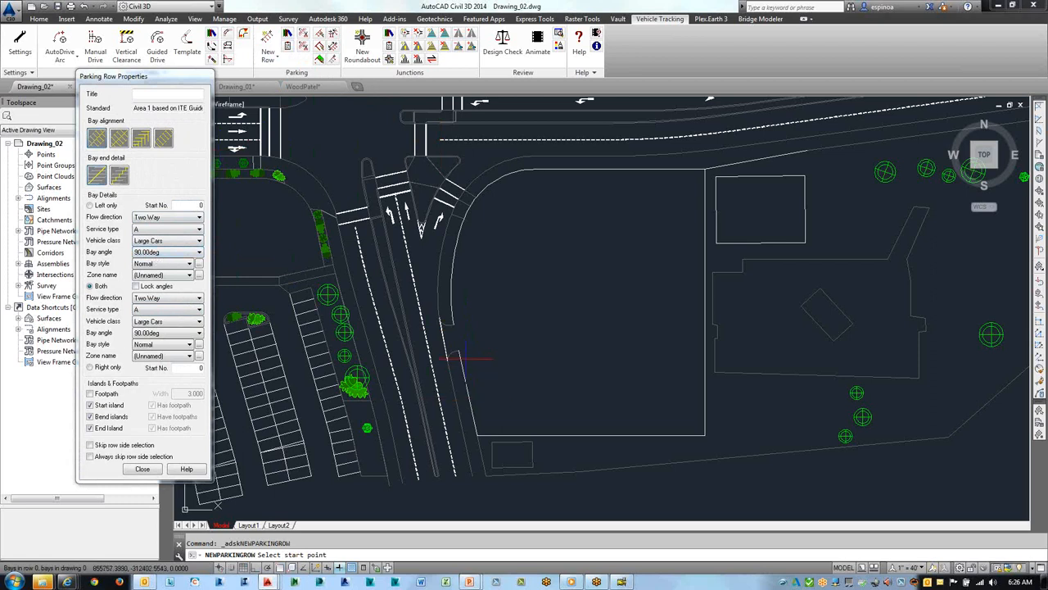
key("F3")
left_click(458, 354)
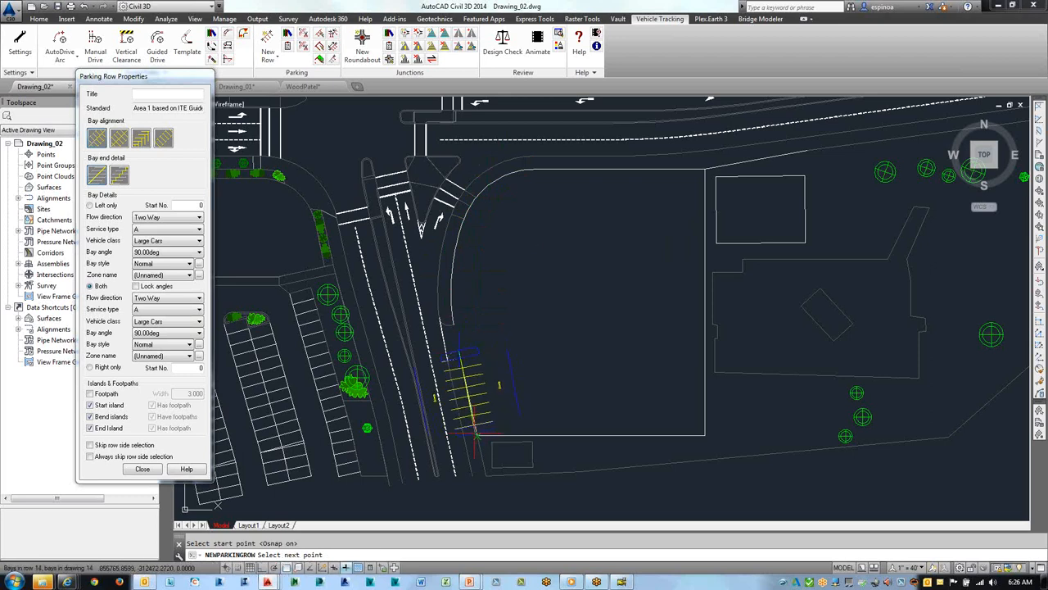
scroll(476, 431, "up", 5)
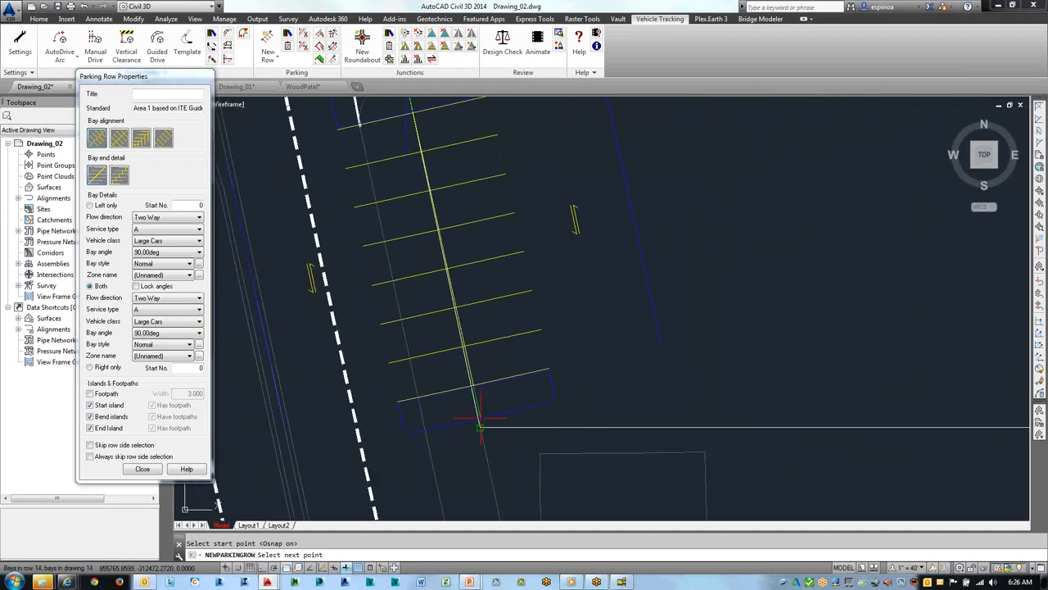
left_click(481, 423)
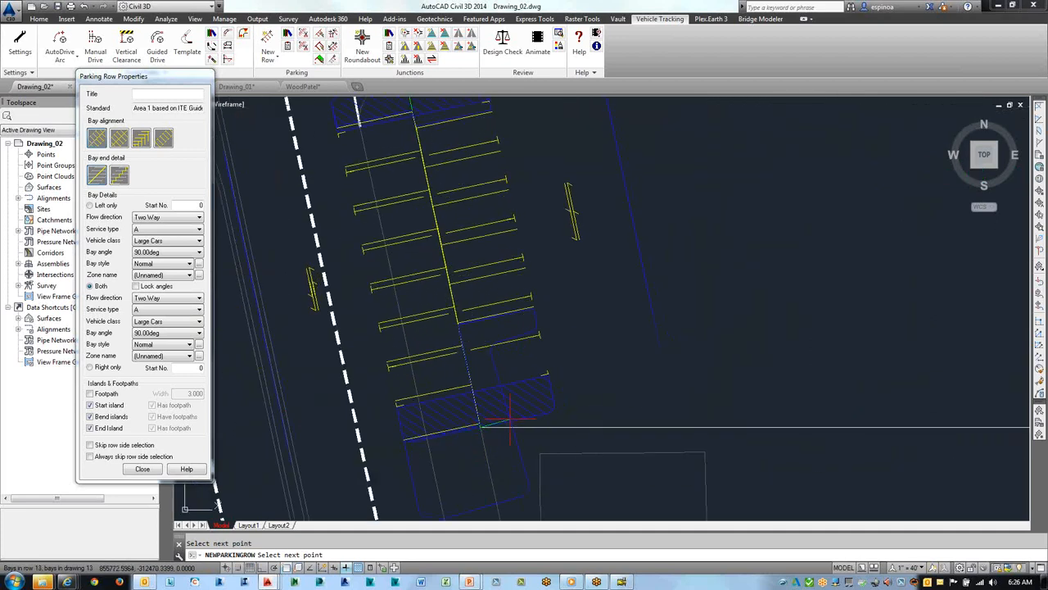
- Continue the parking row along the lot's south, east and north edges and the northwest curve, ending at the north side of the entrance
scroll(510, 420, "down", 6)
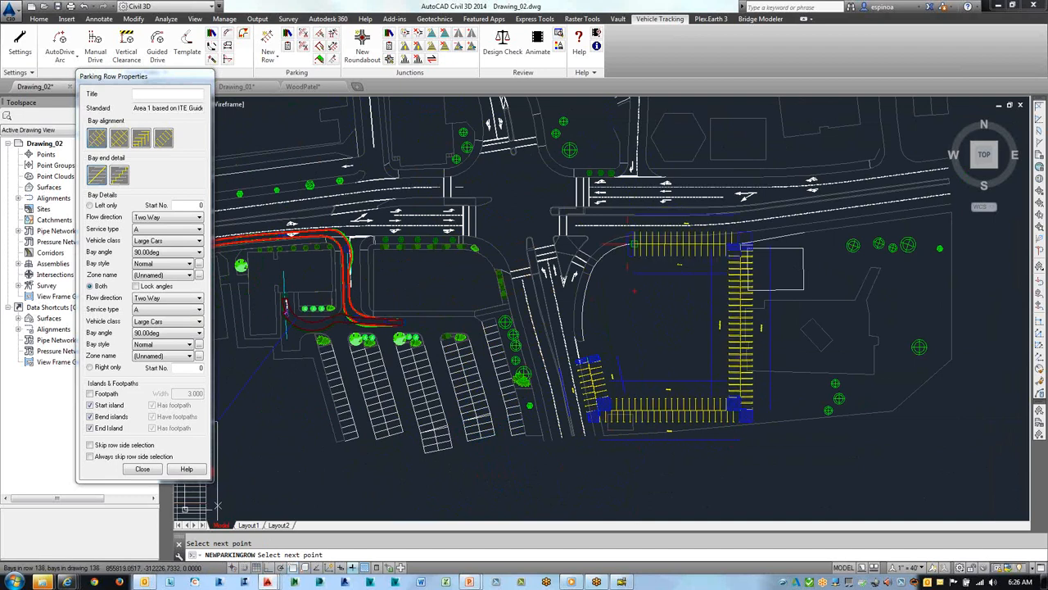
scroll(596, 275, "up", 5)
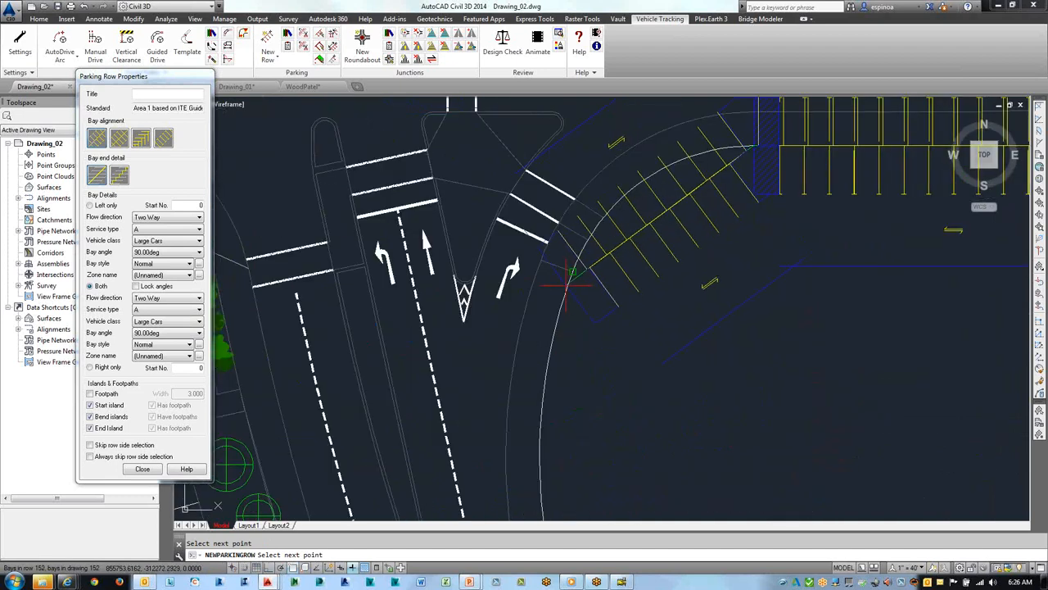
left_click(566, 284)
middle_click_drag(570, 332, 600, 246)
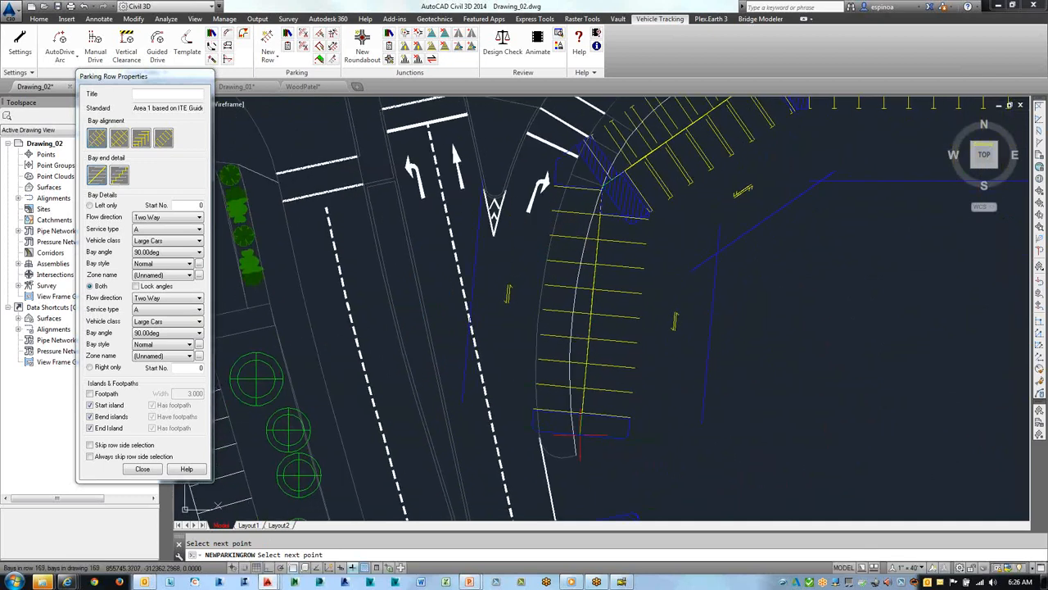
left_click(575, 450)
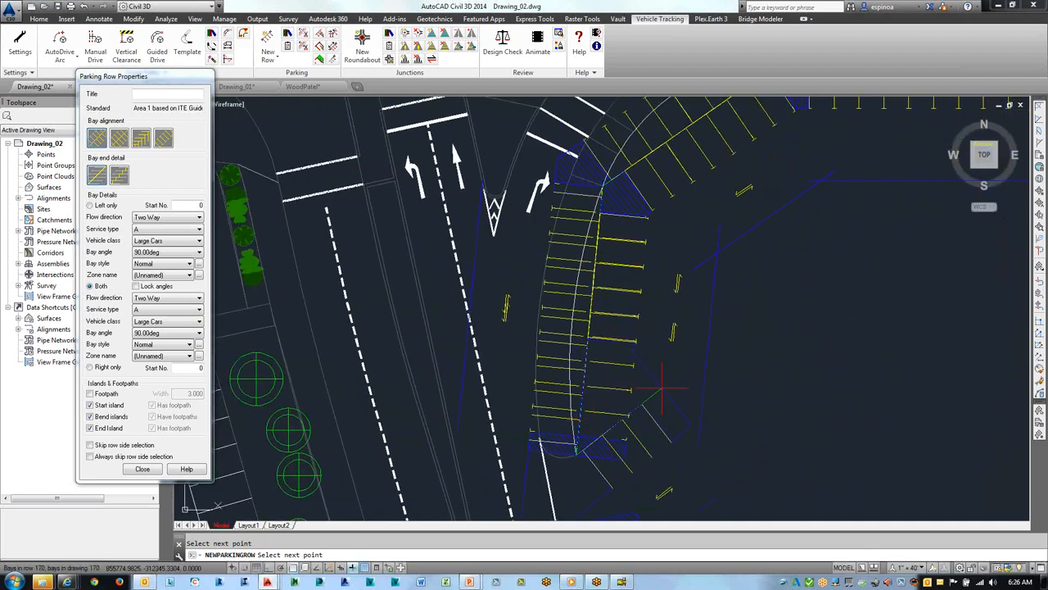
key("Return")
- Keep only the inward-facing bays on every segment of the parking row and finish the row
scroll(714, 374, "down", 4)
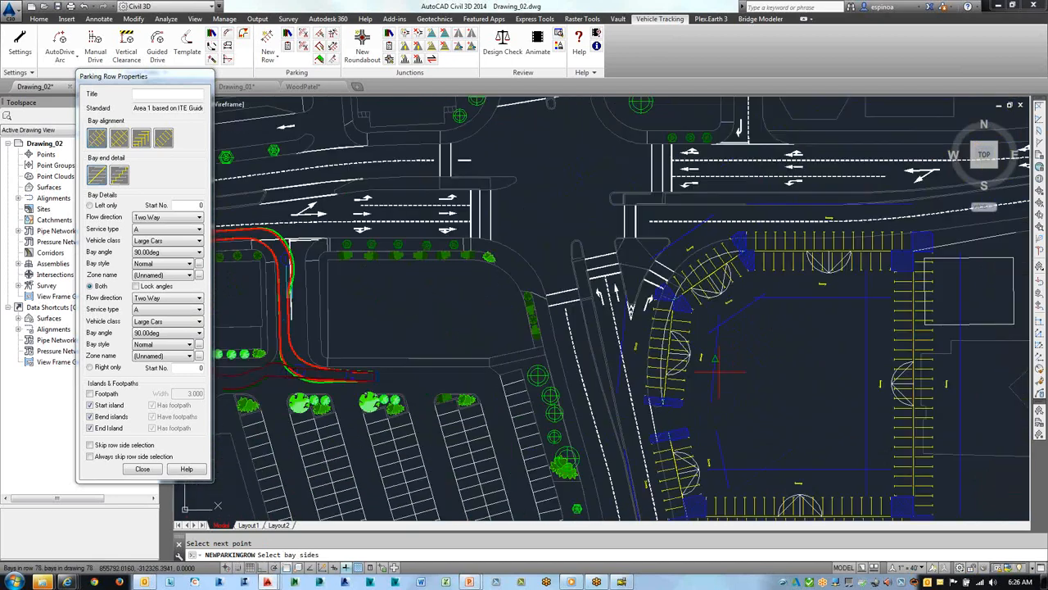
middle_click_drag(715, 349, 513, 264)
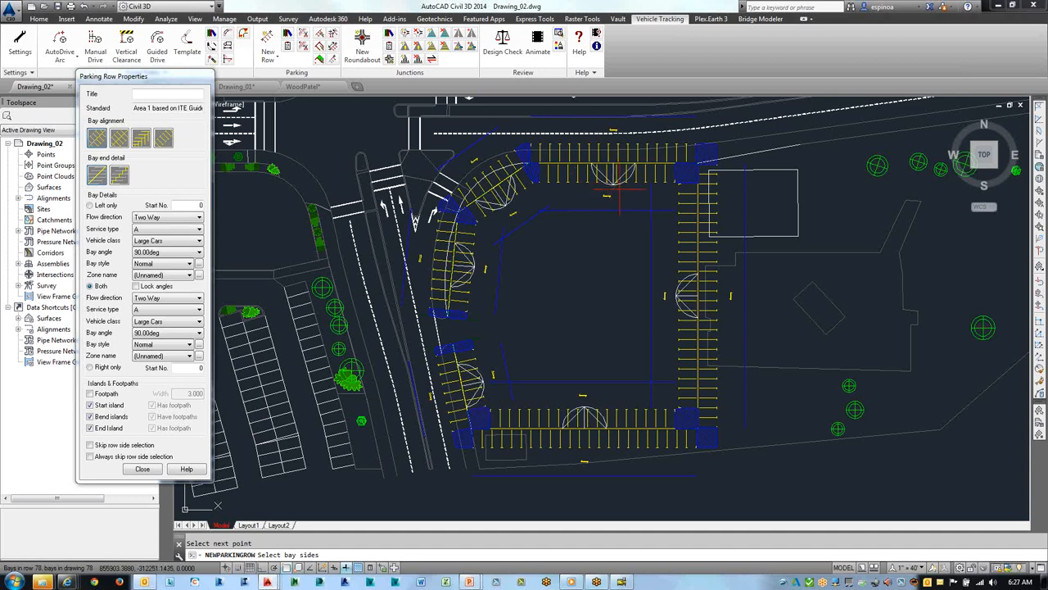
key("F3")
key("Return")
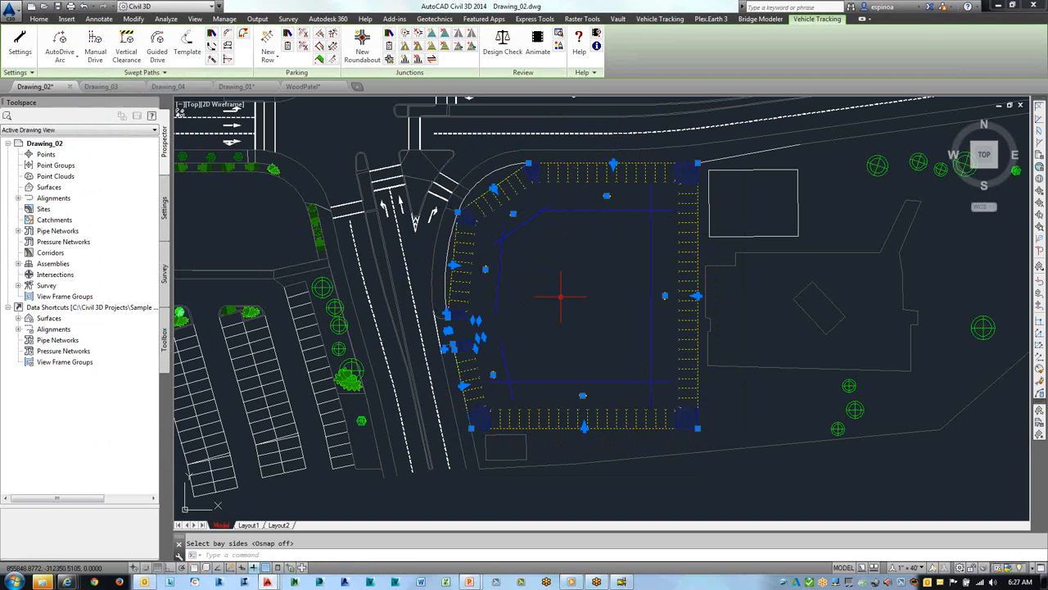
- Bend the parking row's straight northwest segment into an arc that follows the lot's curved boundary
scroll(494, 172, "up", 3)
scroll(495, 174, "up", 3)
scroll(497, 173, "down", 2)
middle_click_drag(496, 173, 536, 229)
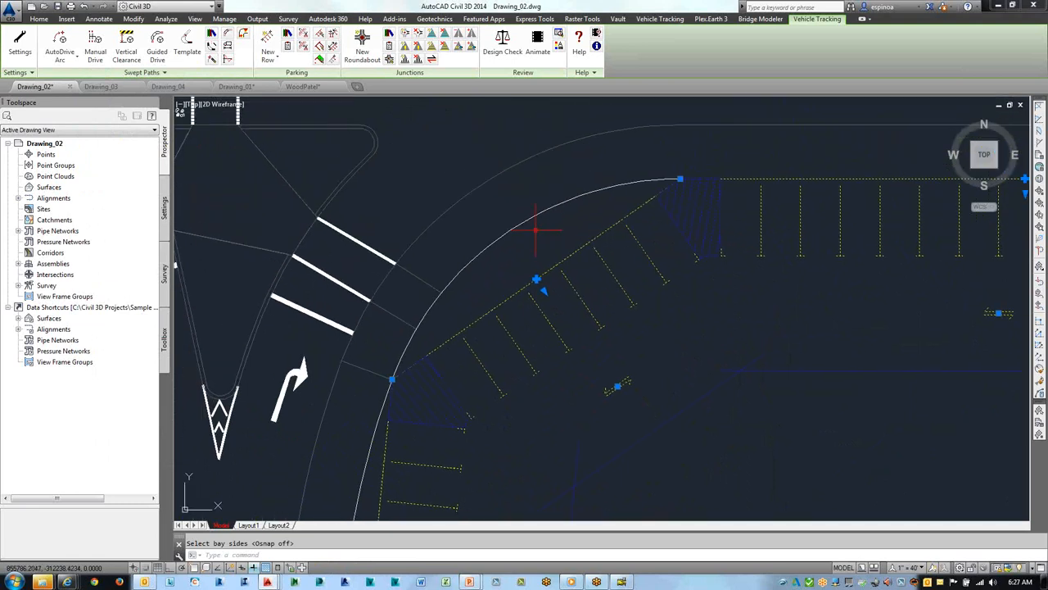
left_click(543, 288)
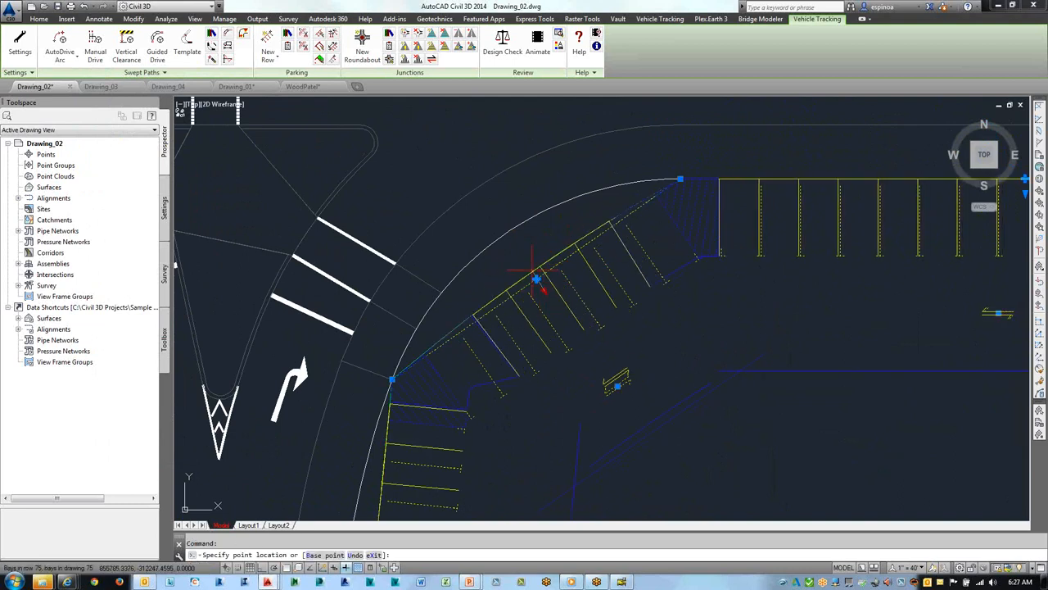
left_click(506, 234)
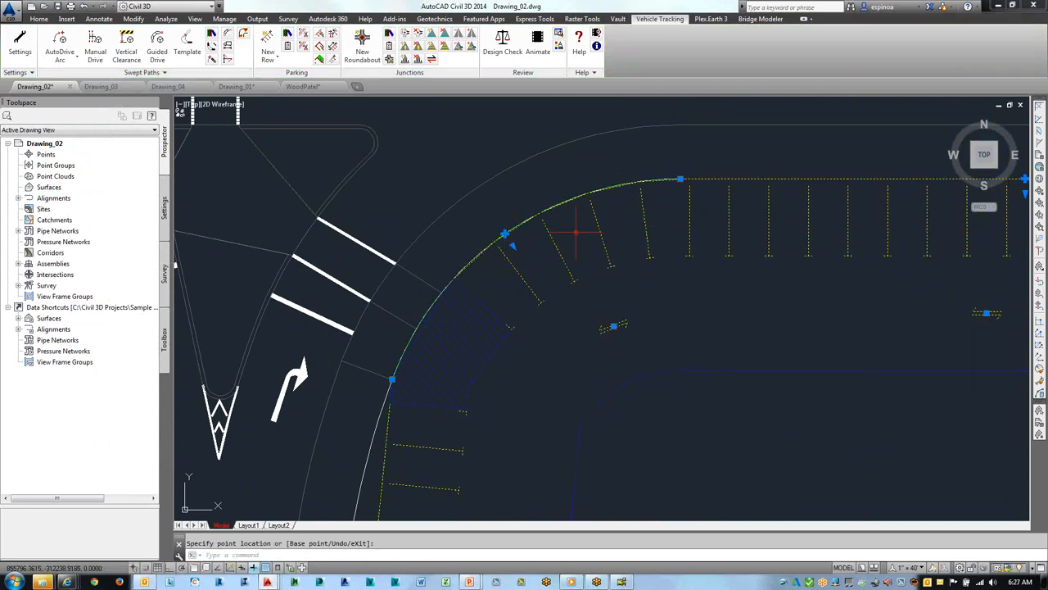
- Curve the row segment north of the entrance to match the lot's west boundary, and deselect the row
scroll(489, 342, "down", 2)
middle_click_drag(495, 352, 583, 203)
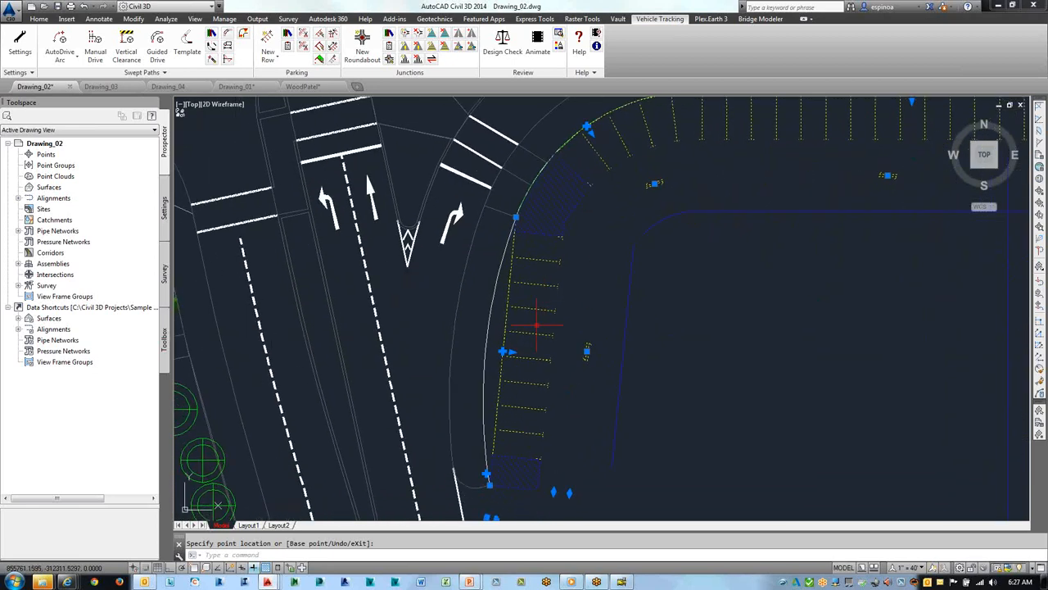
left_click(504, 352)
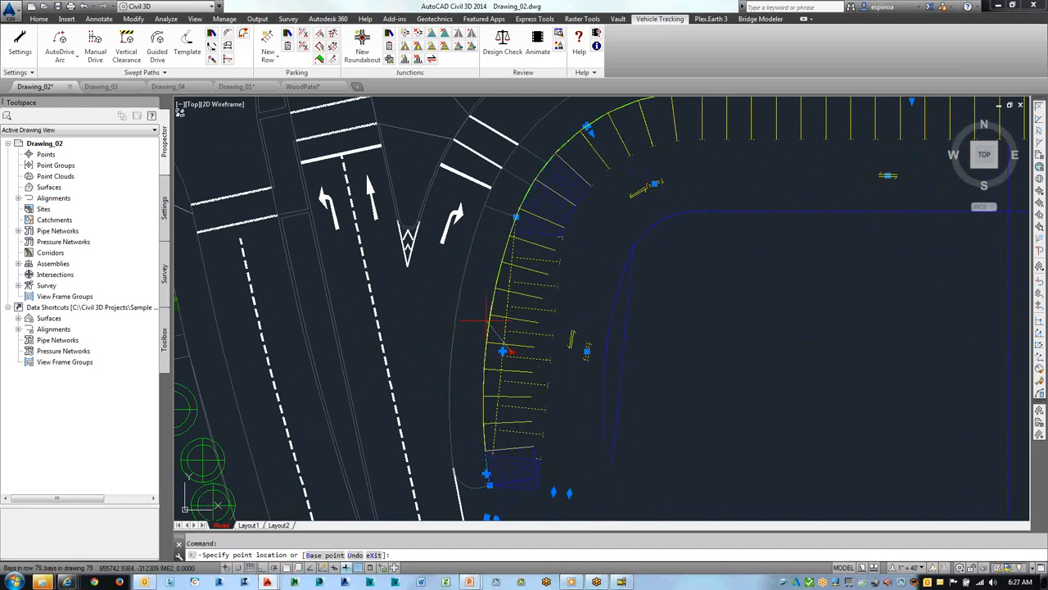
left_click(487, 348)
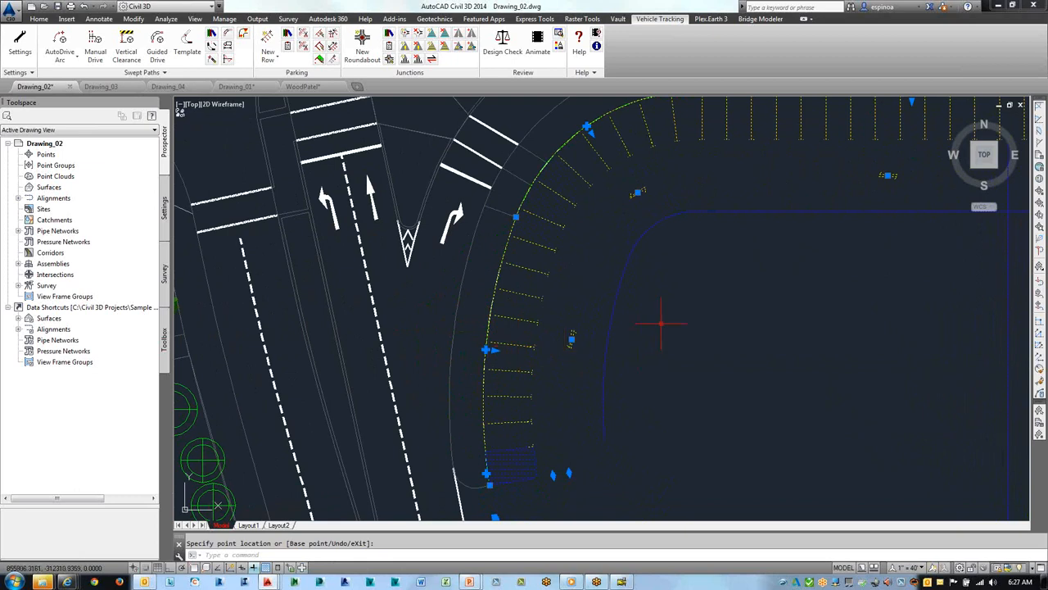
mouse_move(702, 318)
middle_mouse_down()
mouse_move(676, 306)
mouse_move(483, 307)
middle_mouse_up()
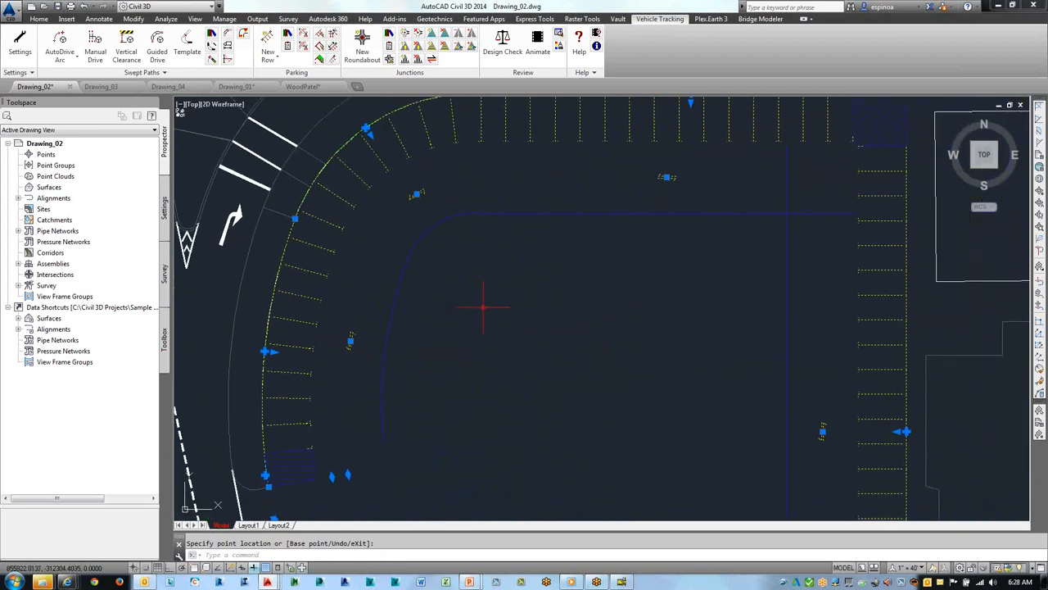
scroll(484, 307, "down", 2)
key("Escape")
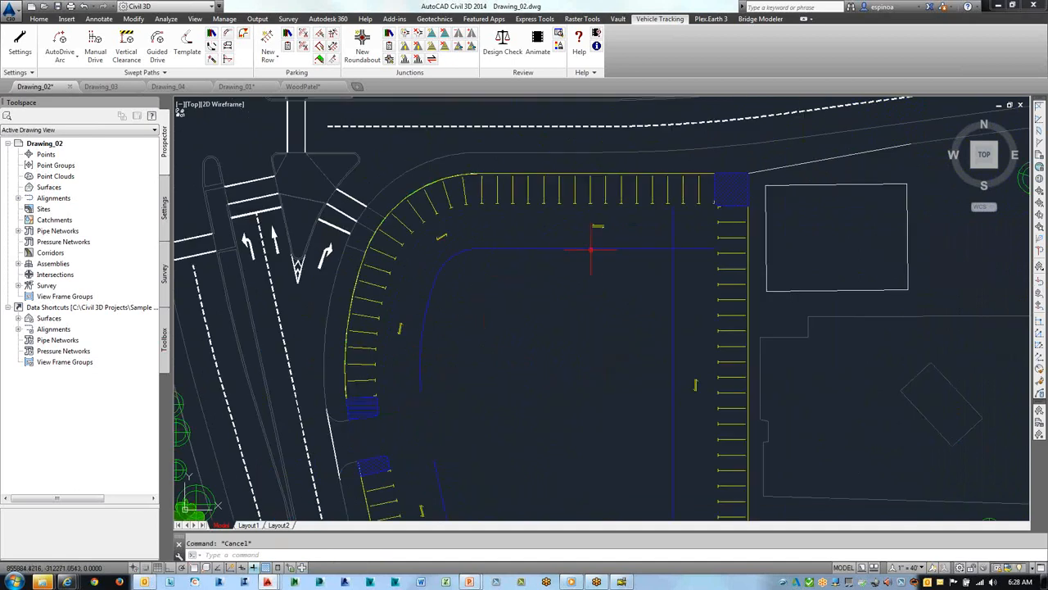
- Cycle the north aisle's traffic flow through both one-way directions and back to two-way, and deselect the row
scroll(606, 229, "up", 6)
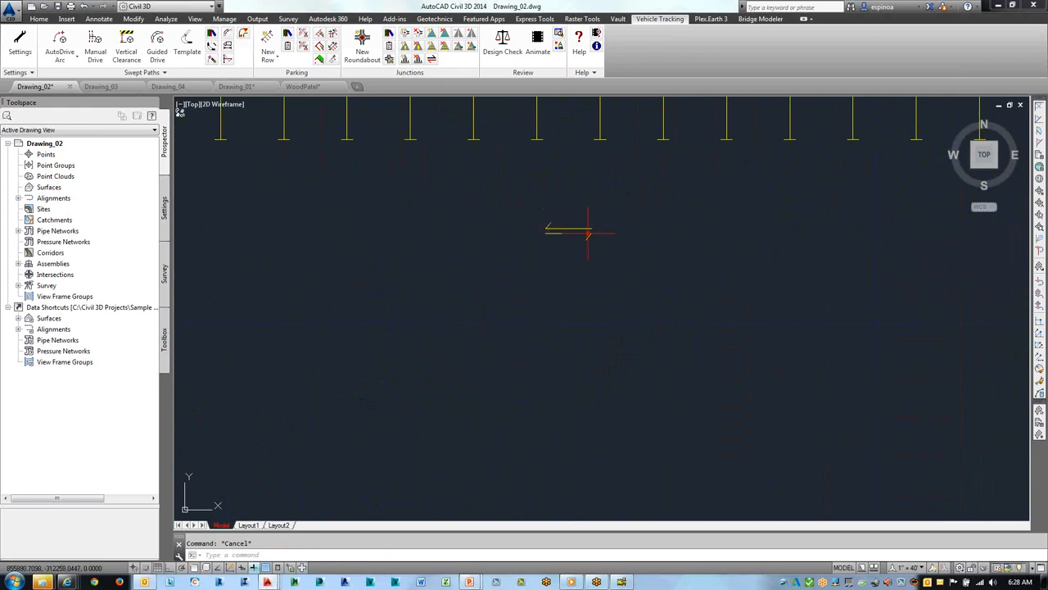
left_click(572, 237)
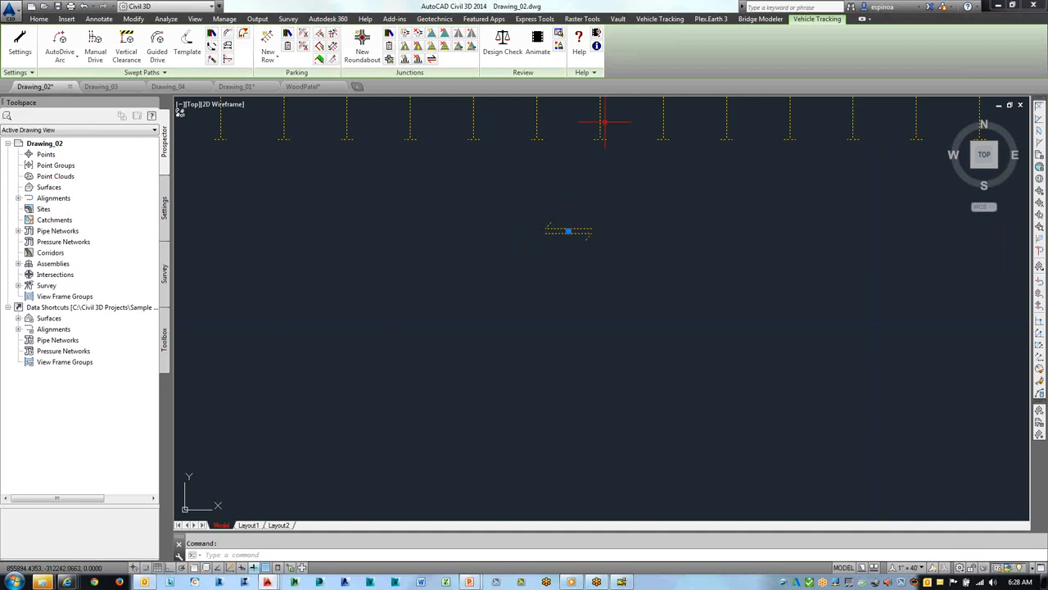
left_click(568, 231)
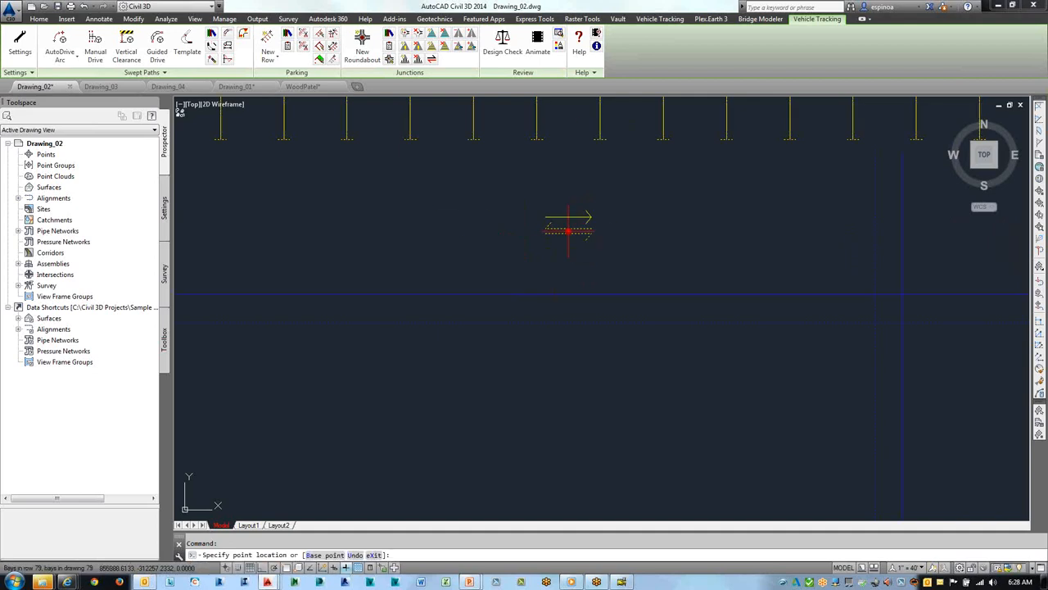
left_click(569, 231)
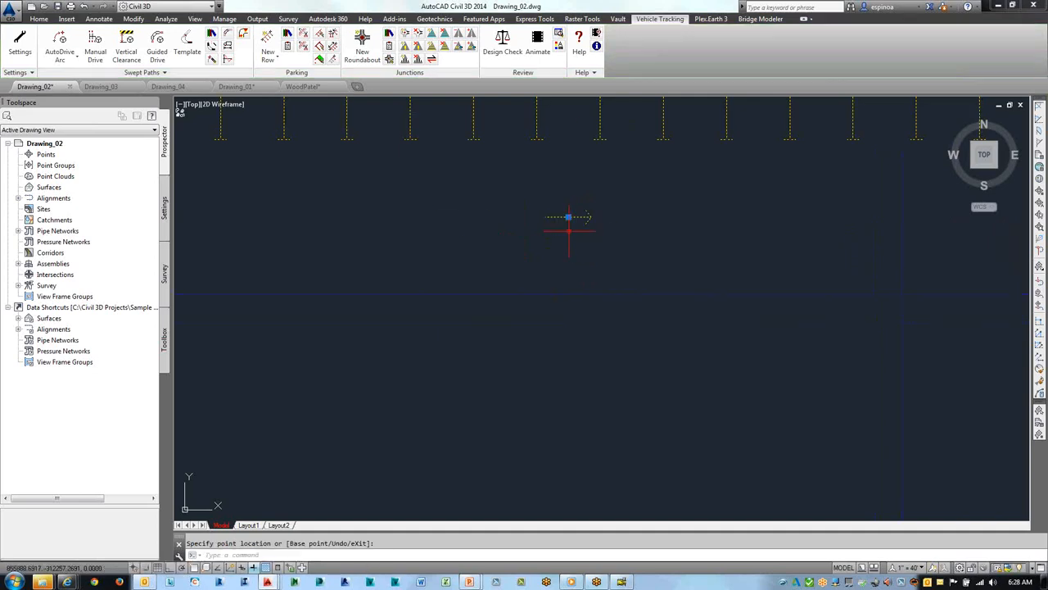
left_click(569, 217)
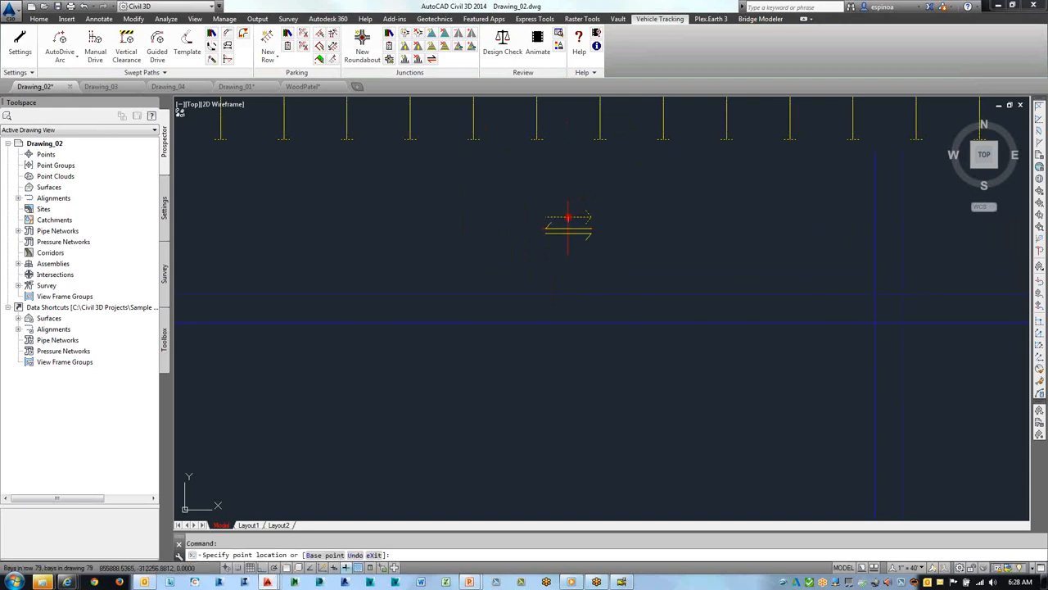
left_click(518, 214)
left_click(569, 217)
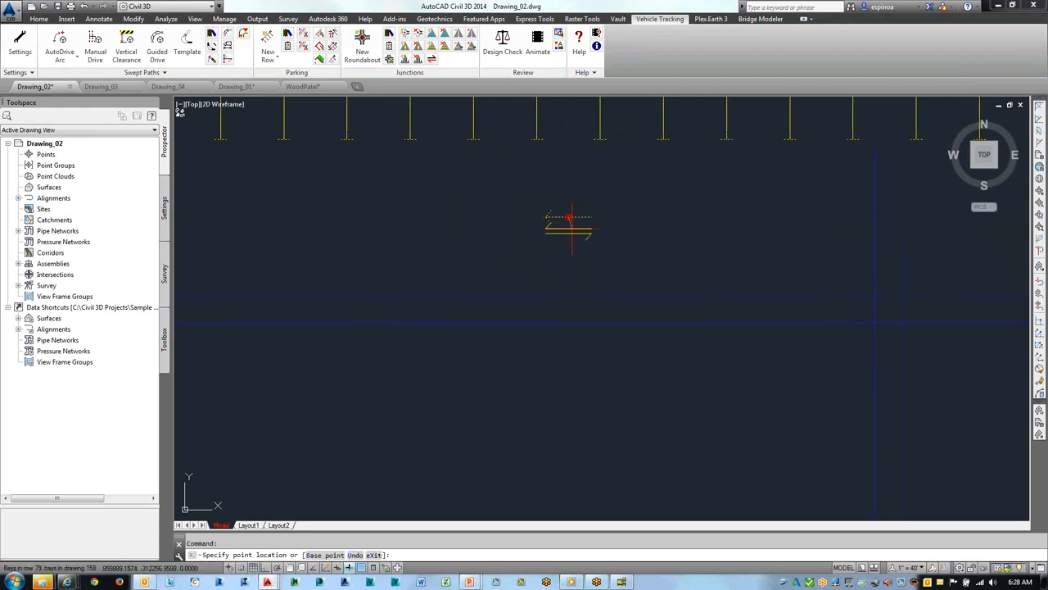
left_click(568, 231)
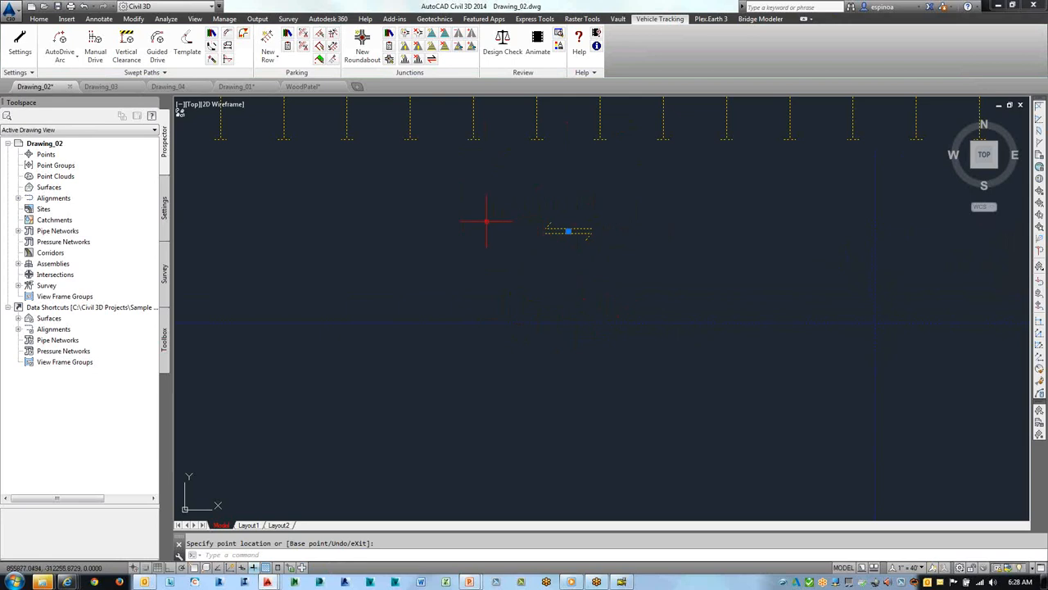
scroll(541, 274, "down", 3)
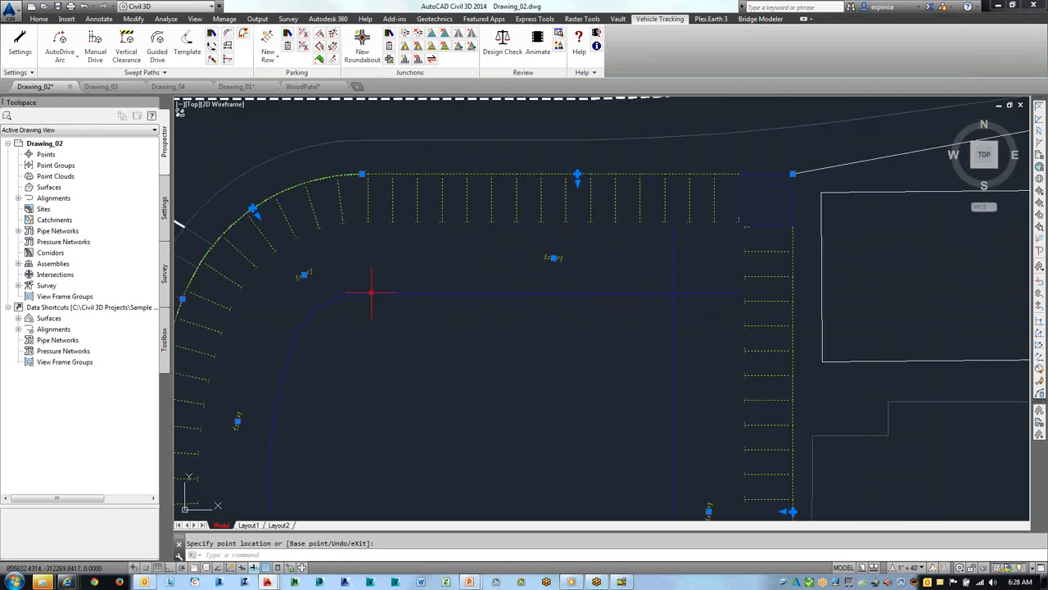
middle_click_drag(506, 254, 547, 224)
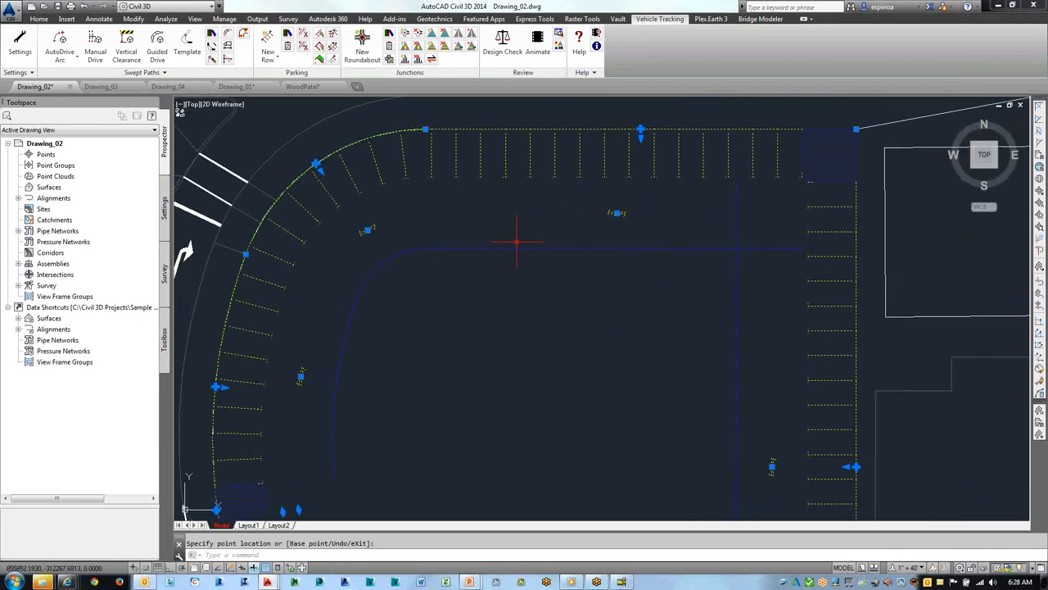
key("Escape")
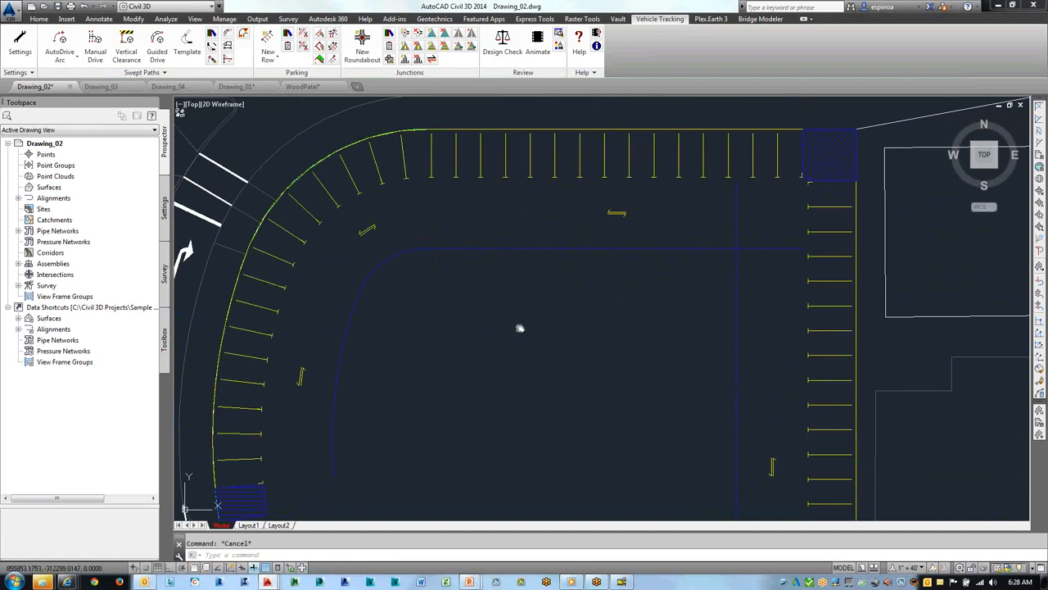
scroll(529, 249, "down", 4)
scroll(521, 252, "up", 2)
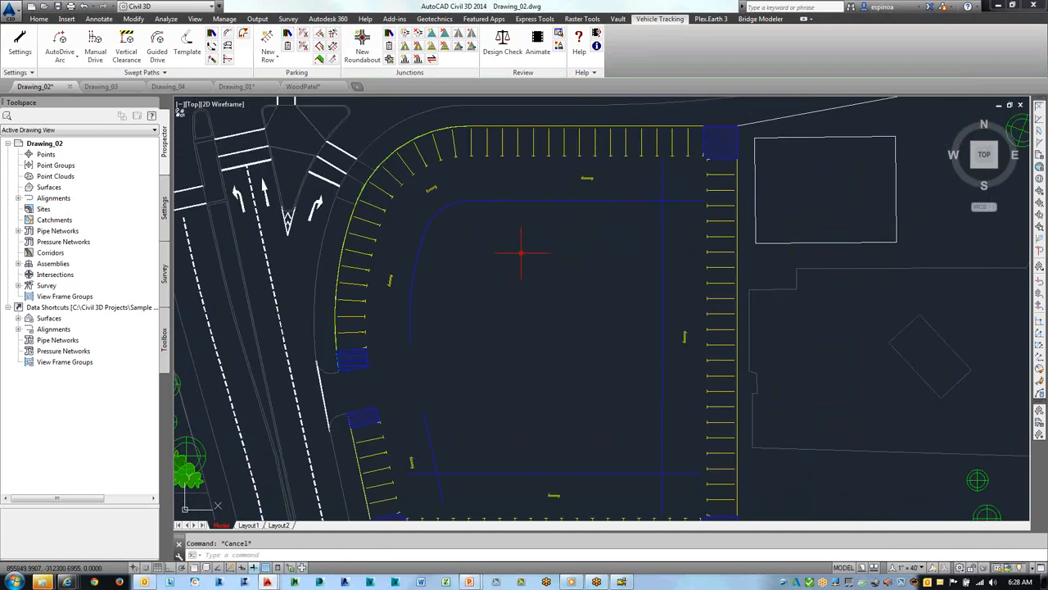
- Place a double-sided parallel row inside the whole perimeter parking row, and delete it
middle_click_drag(520, 254, 524, 240)
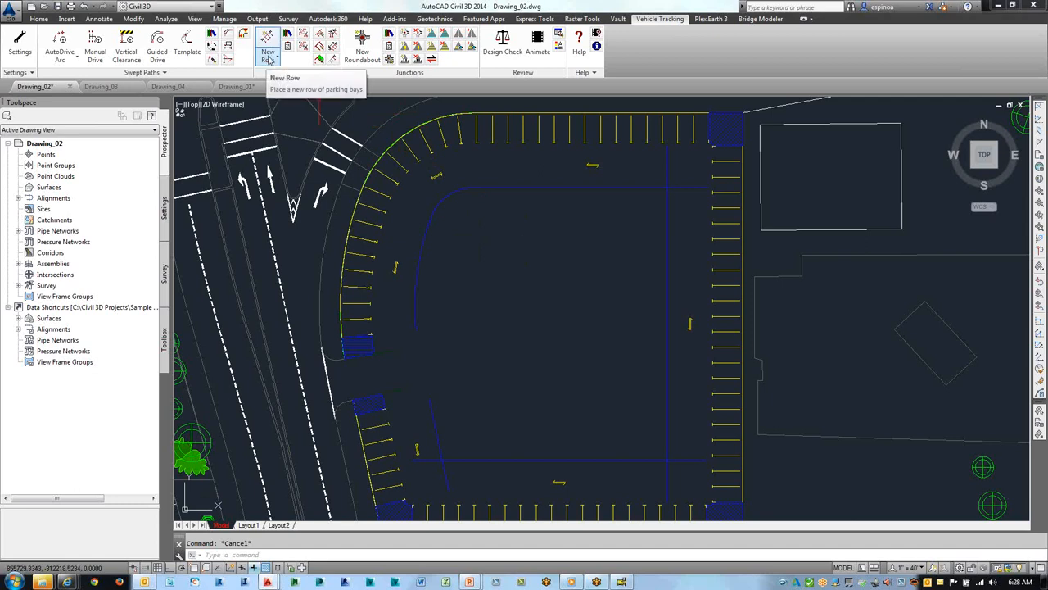
left_click(267, 58)
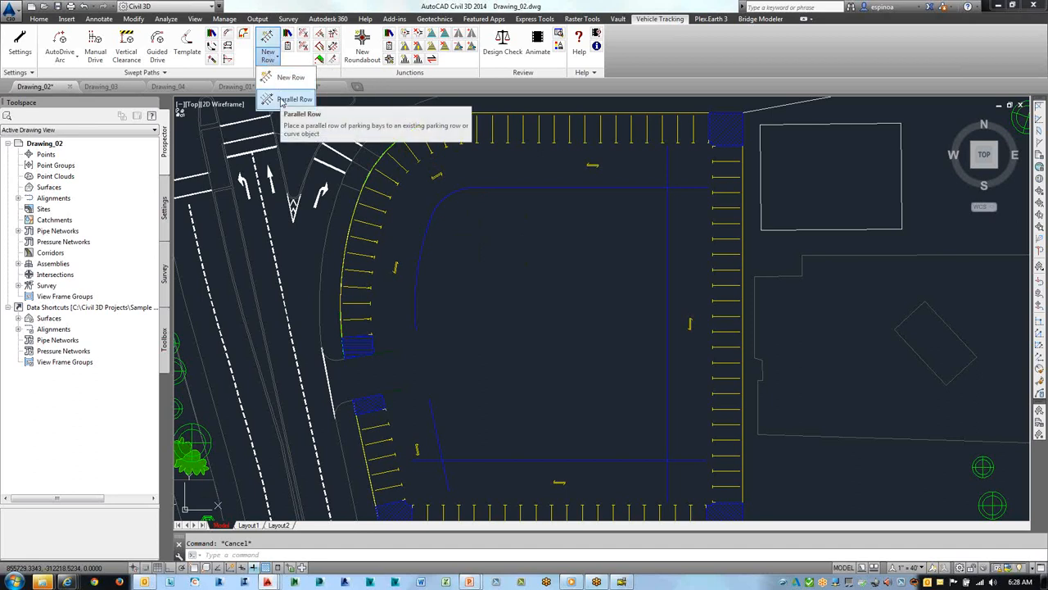
left_click(288, 99)
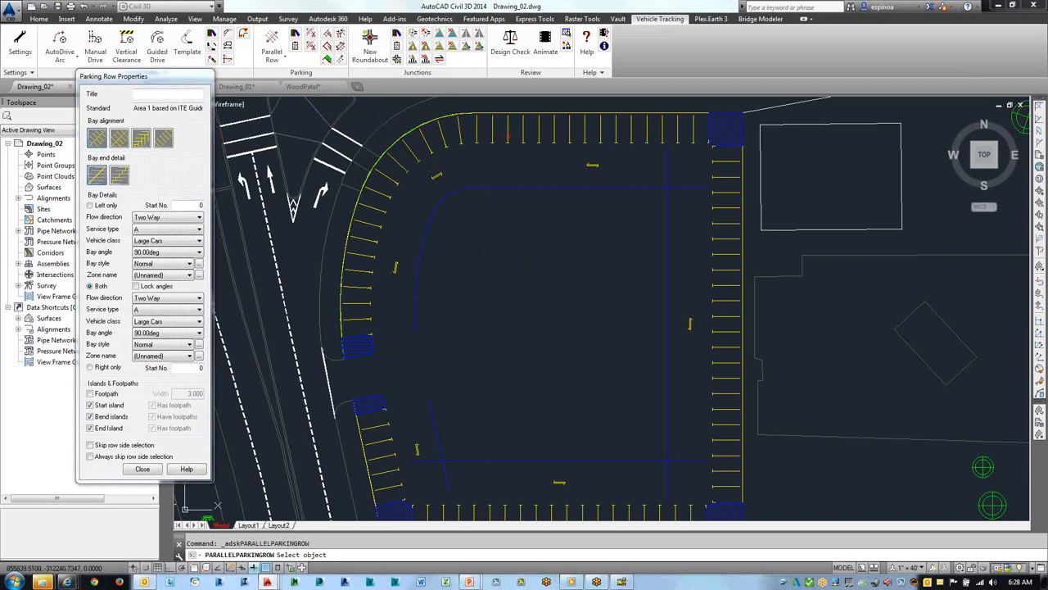
left_click(508, 137)
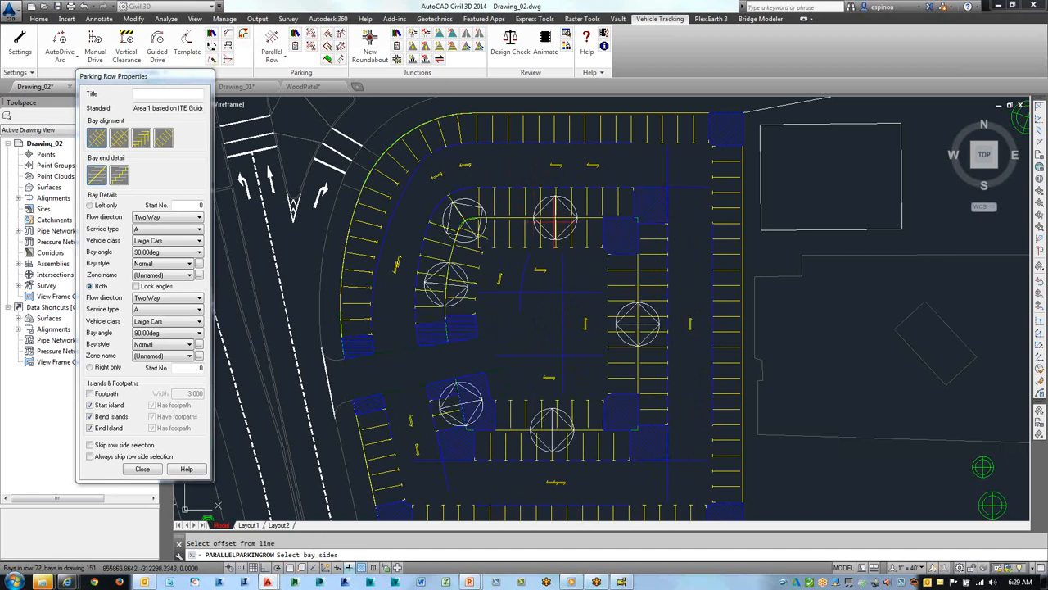
left_click(556, 220)
key("Escape")
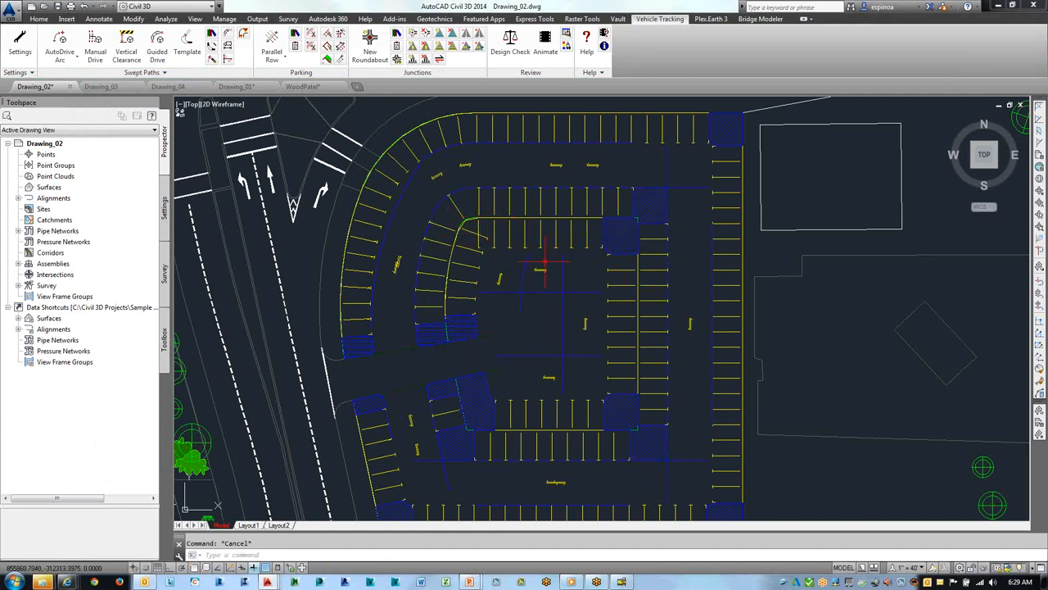
left_click(540, 237)
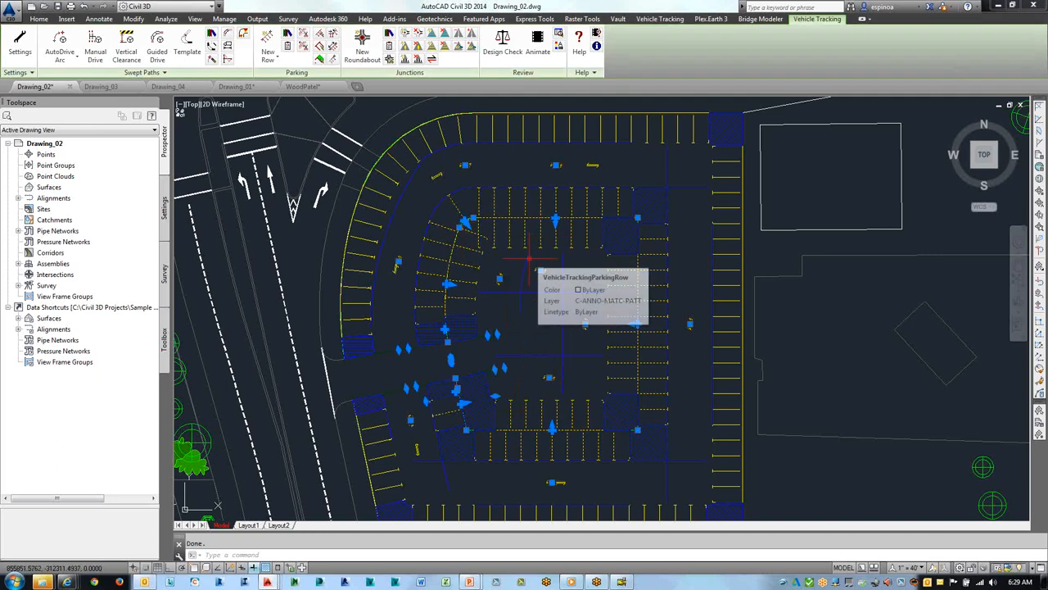
key("Delete")
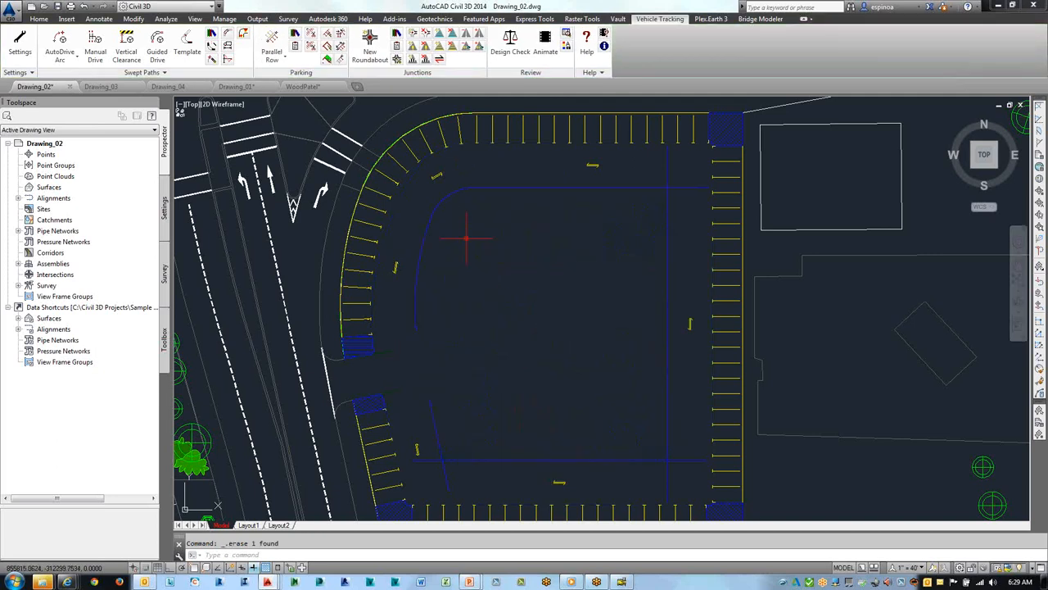
- Draw a straight double-sided parking row across the north of the lot's interior, from the curved west aisle to the east aisle edge
left_click(273, 59)
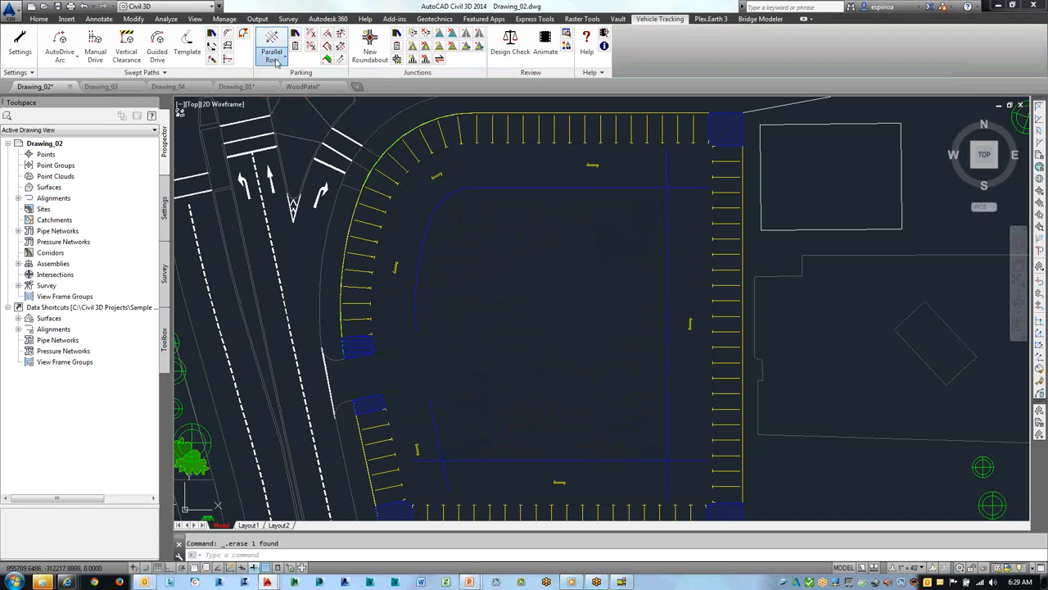
left_click(284, 81)
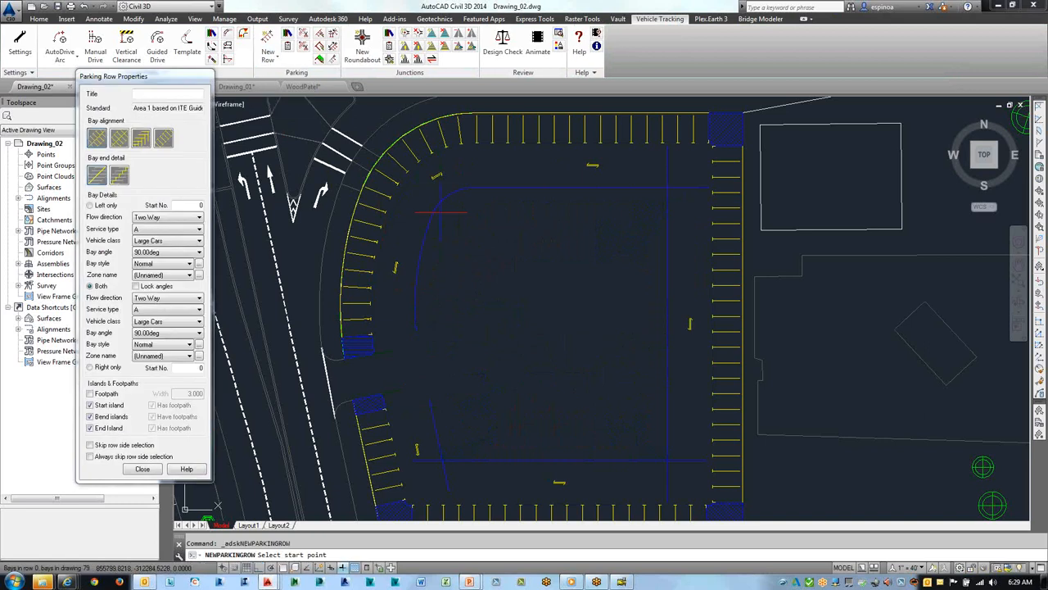
scroll(441, 216, "up", 5)
middle_click_drag(432, 213, 343, 223)
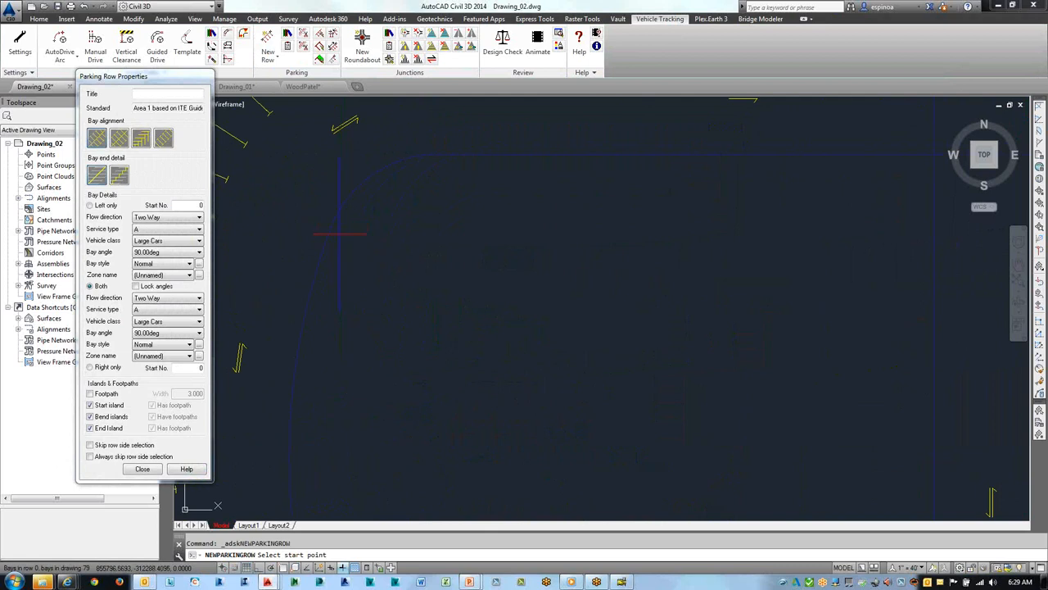
left_click(338, 233)
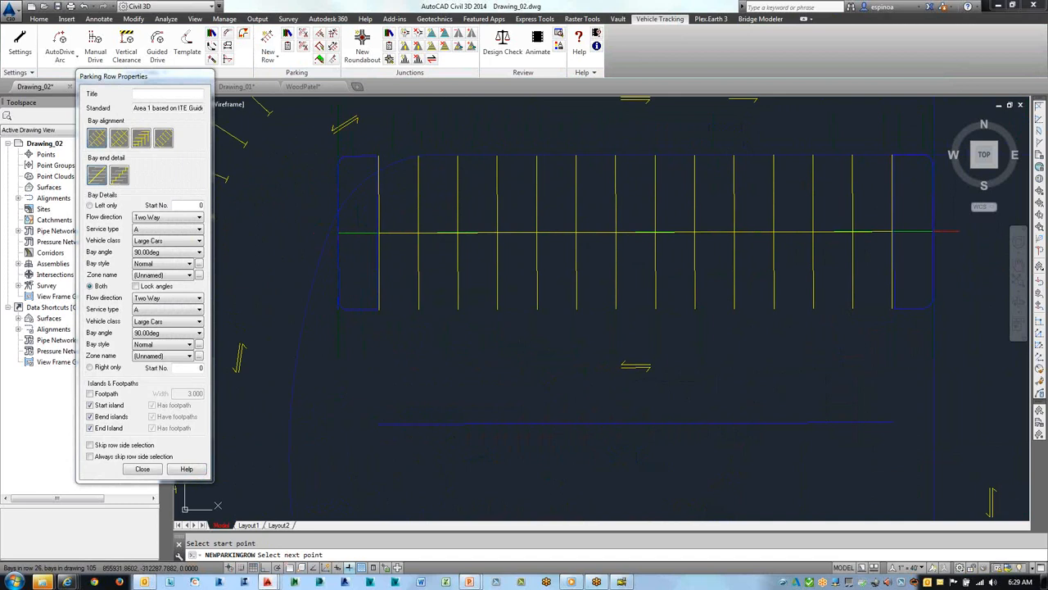
left_click(933, 232)
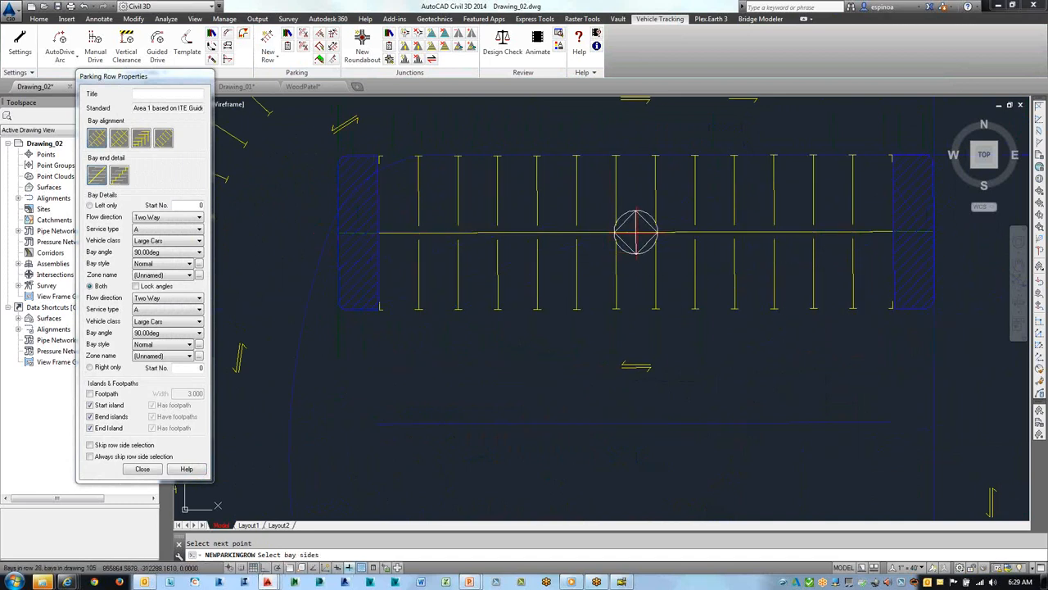
left_click(636, 232)
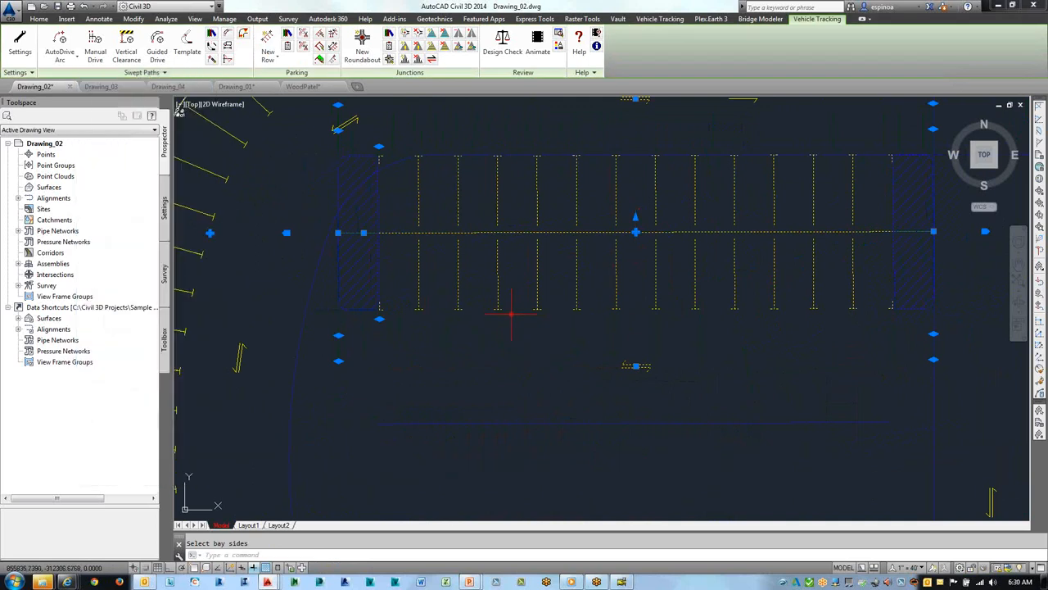
- Reshape both sides of the interior row's west end island to follow the curved edge of the west aisle
scroll(511, 313, "down", 3)
scroll(446, 238, "up", 3)
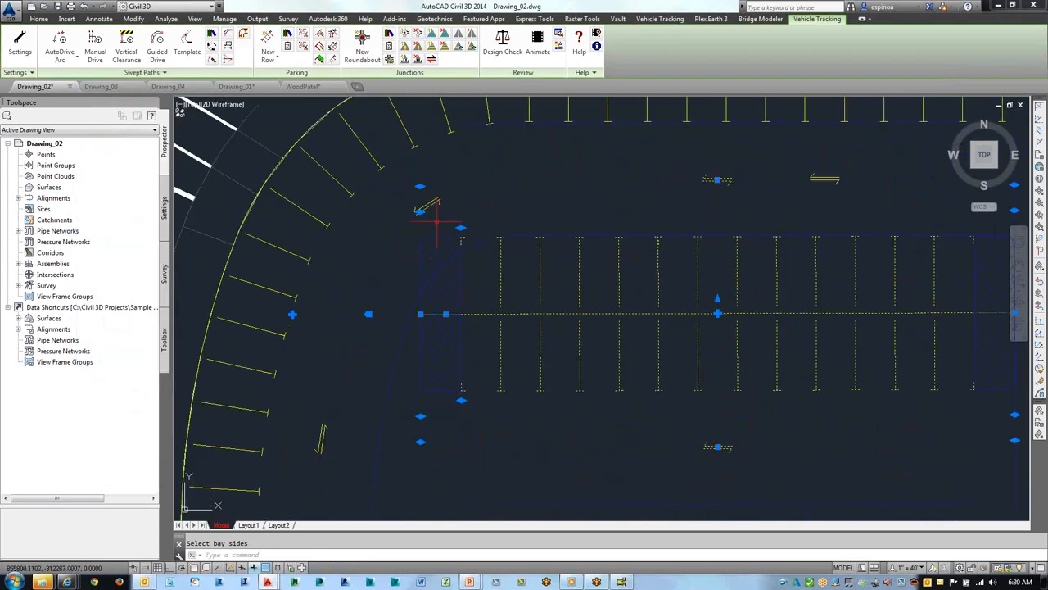
left_click(419, 187)
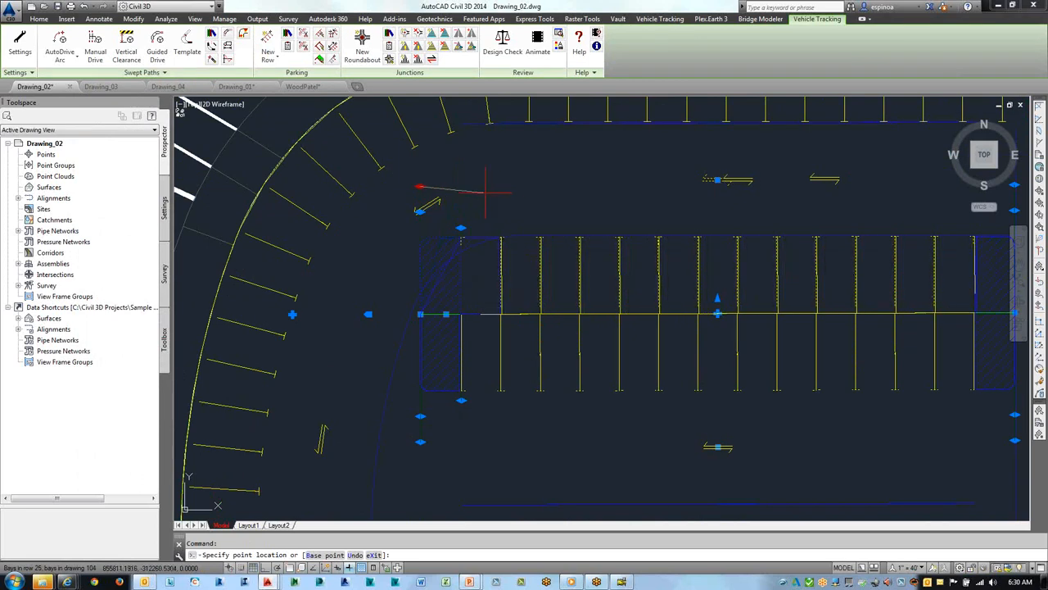
left_click(420, 314)
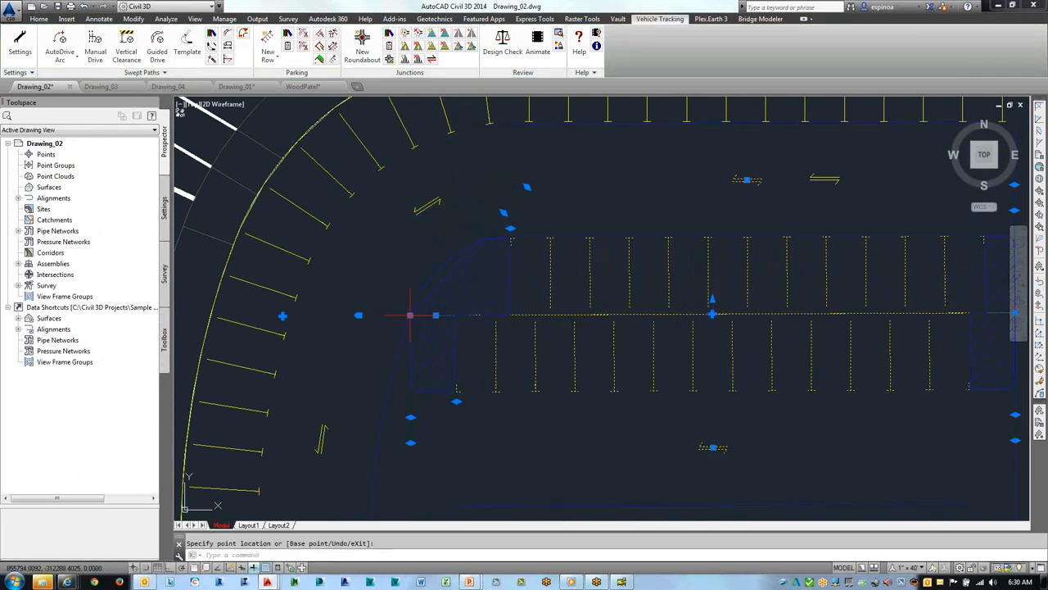
middle_click_drag(484, 362, 602, 262)
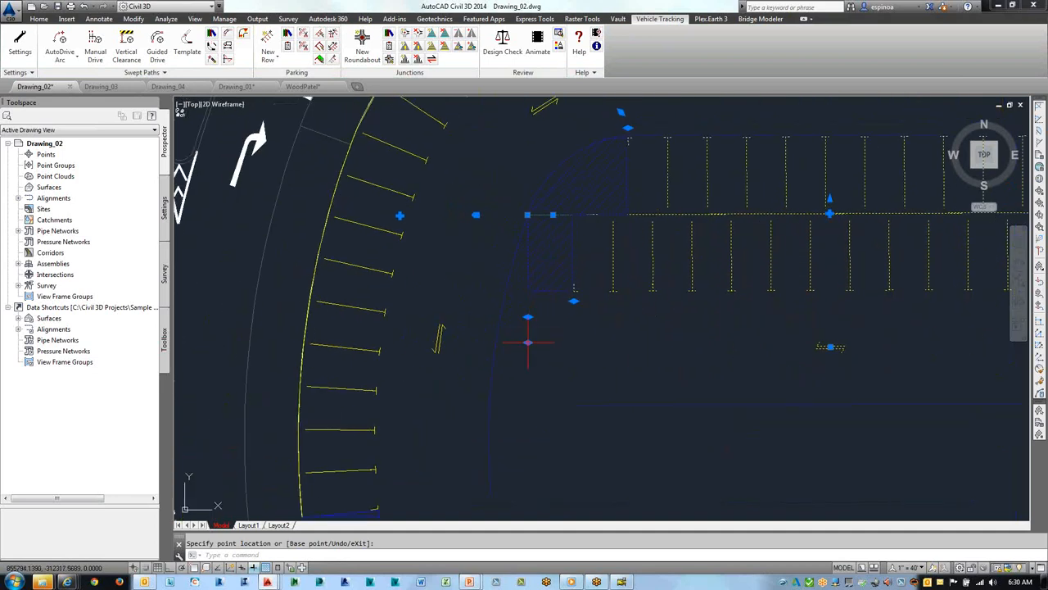
left_click(528, 342)
left_click(493, 342)
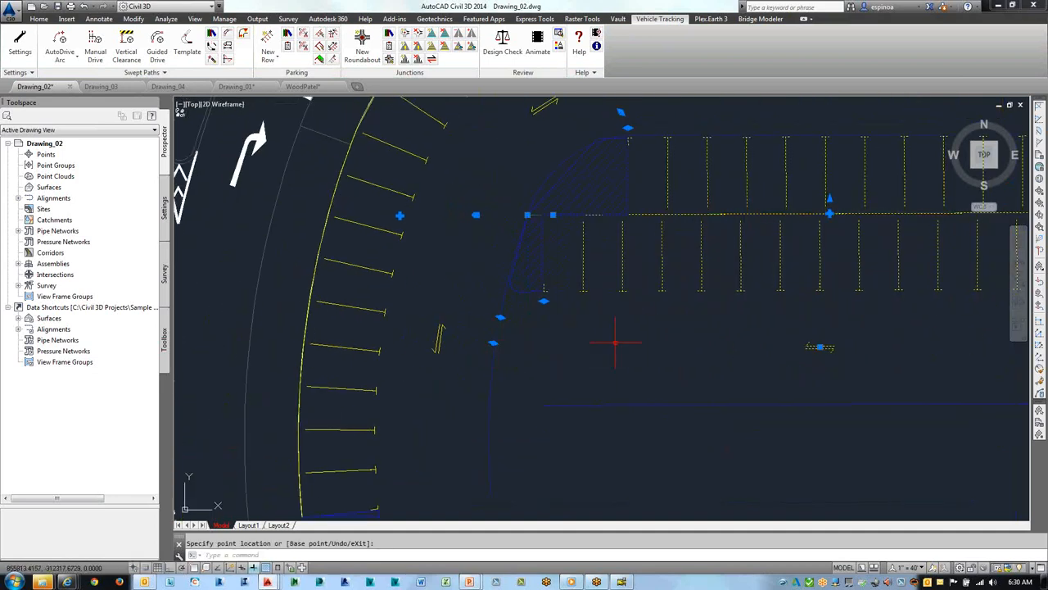
- Add a double-sided parallel row one aisle south of the first interior row
scroll(499, 302, "down", 3)
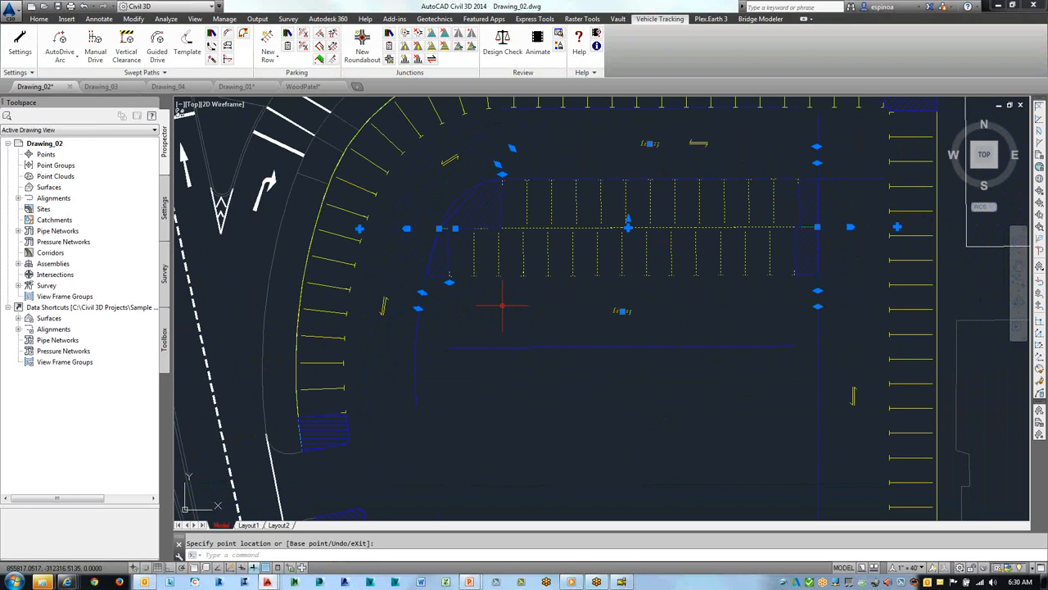
middle_click_drag(499, 302, 436, 278)
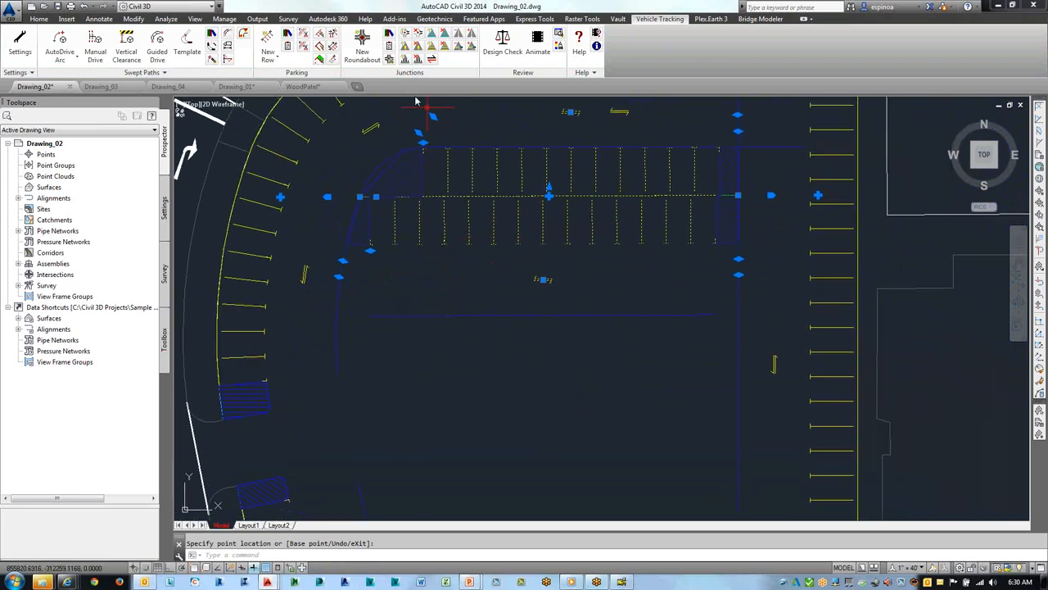
left_click(272, 60)
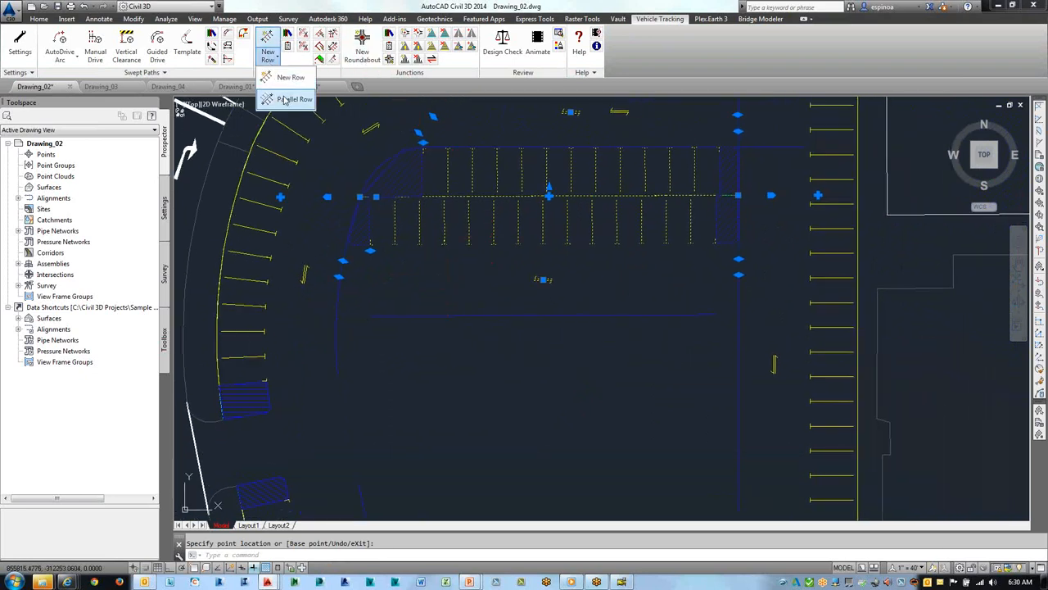
left_click(285, 100)
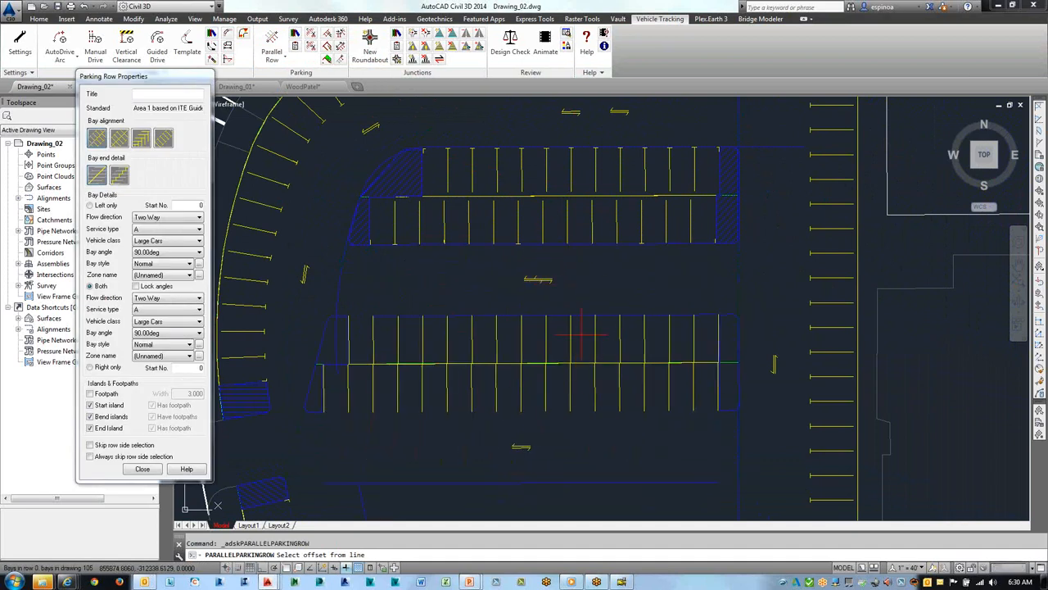
left_click(605, 261)
middle_click_drag(568, 267, 617, 172)
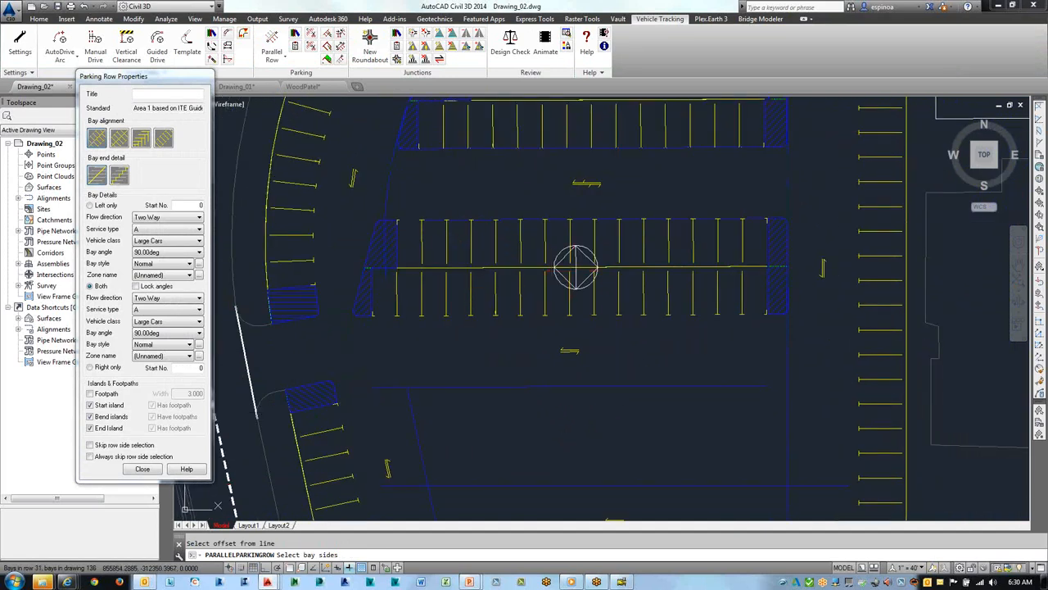
left_click(576, 267)
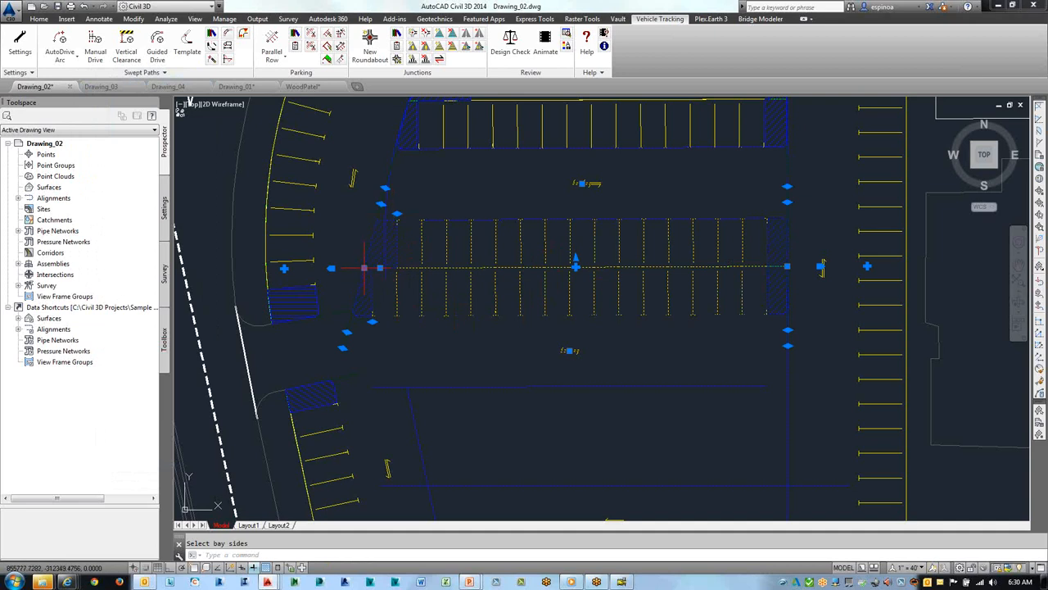
- Shorten the second interior row at its west end and square up its end island along the aisle edge
left_click(379, 268)
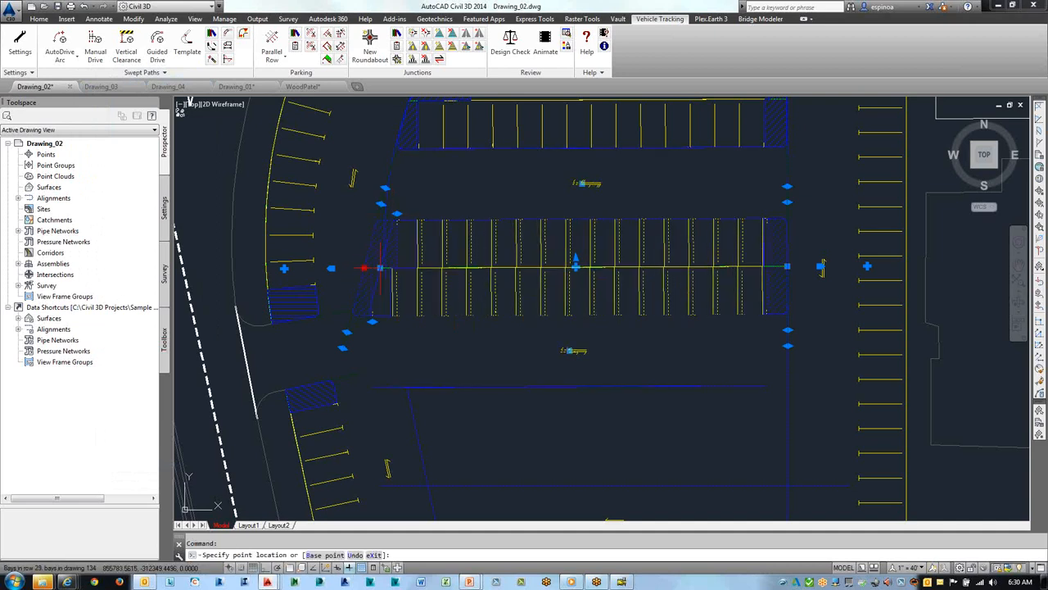
left_click(399, 263)
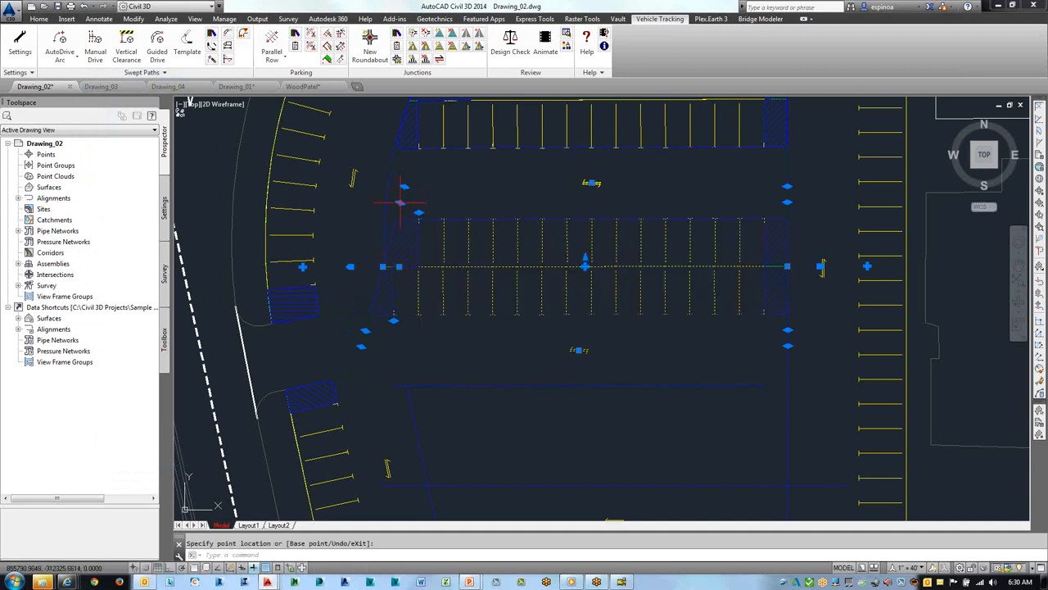
left_click(400, 203)
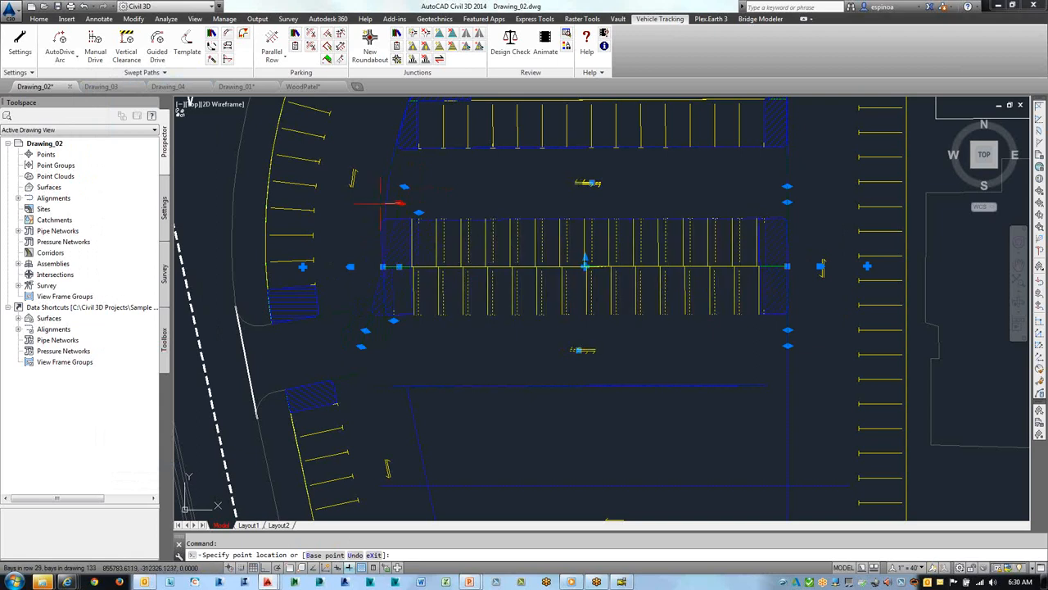
left_click(379, 203)
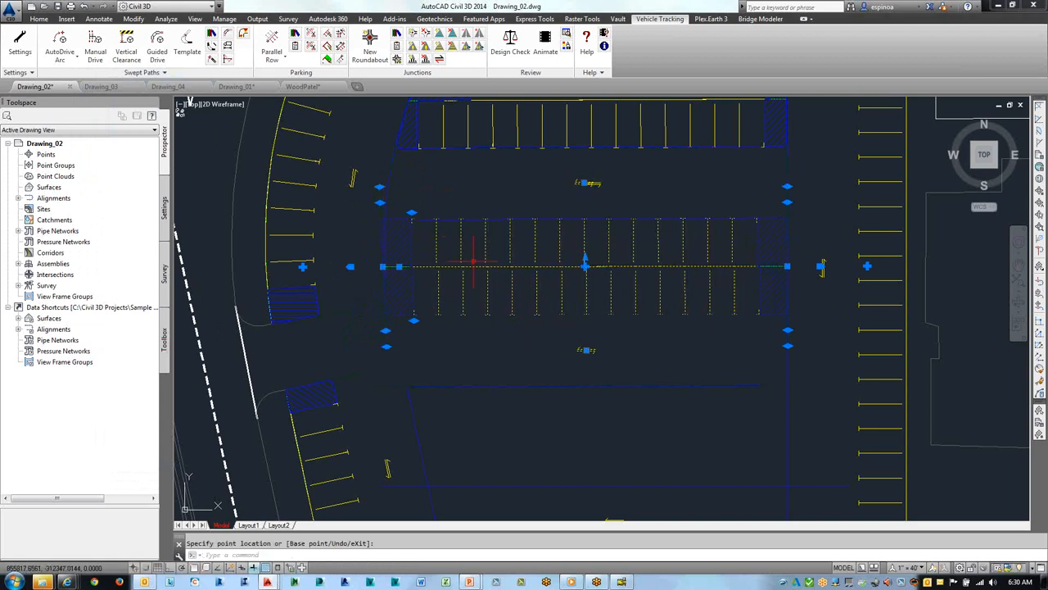
- Add a third double-sided parallel row south of the second interior row
left_click(270, 57)
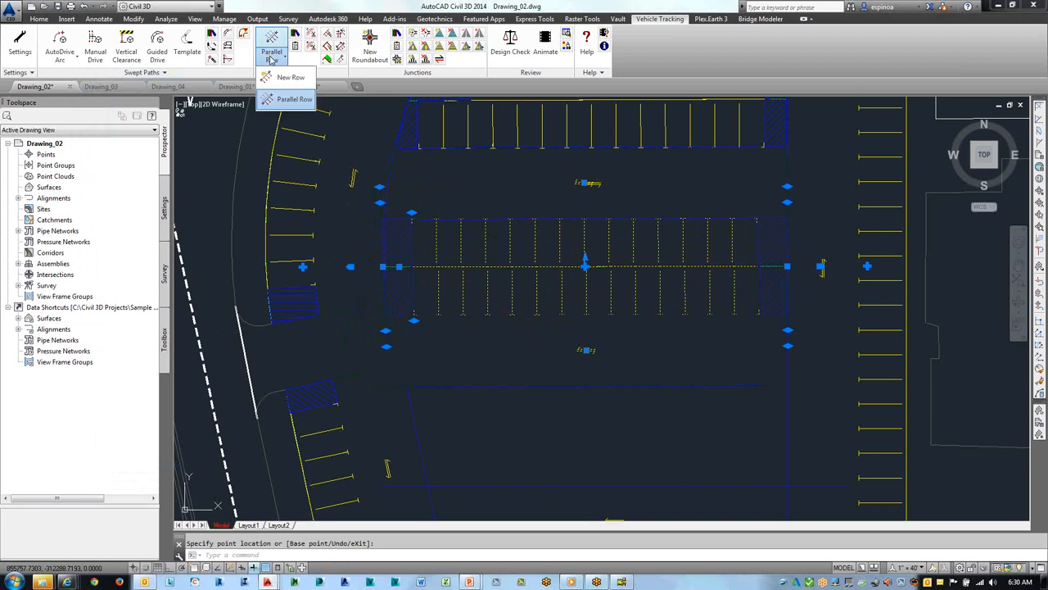
left_click(283, 99)
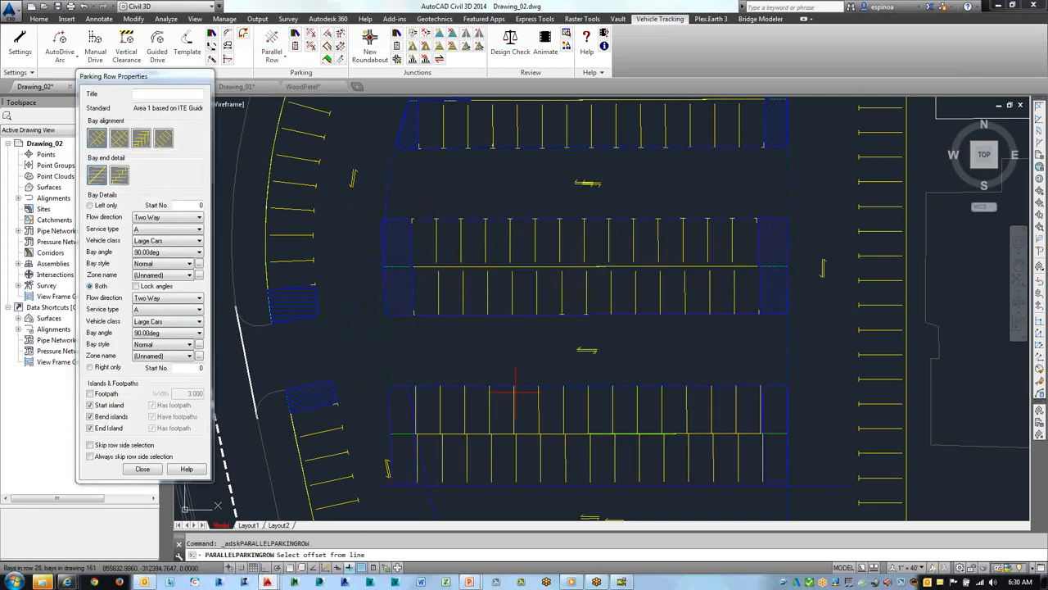
left_click(514, 386)
left_click(587, 431)
middle_click_drag(567, 372, 547, 265)
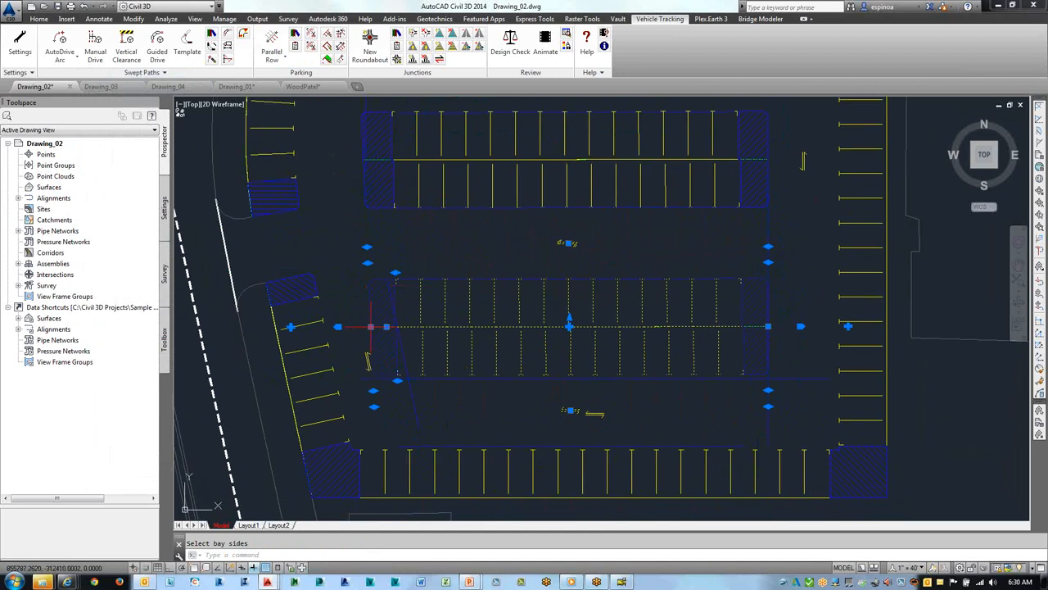
- Shorten the third row's west end, angle its end island along the slanted aisle edge, and deselect the row
left_click(386, 326)
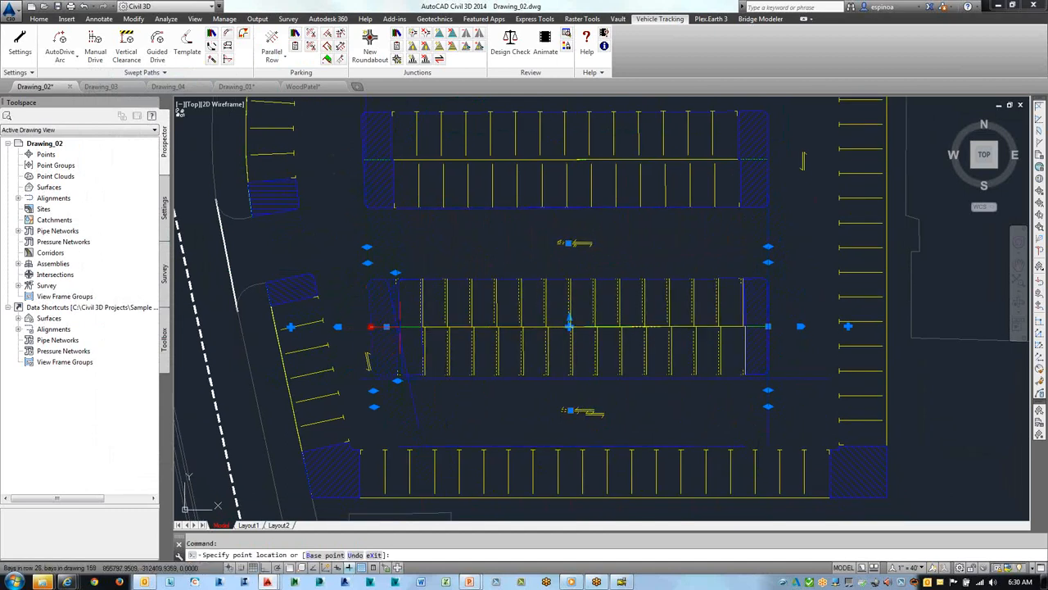
left_click(399, 327)
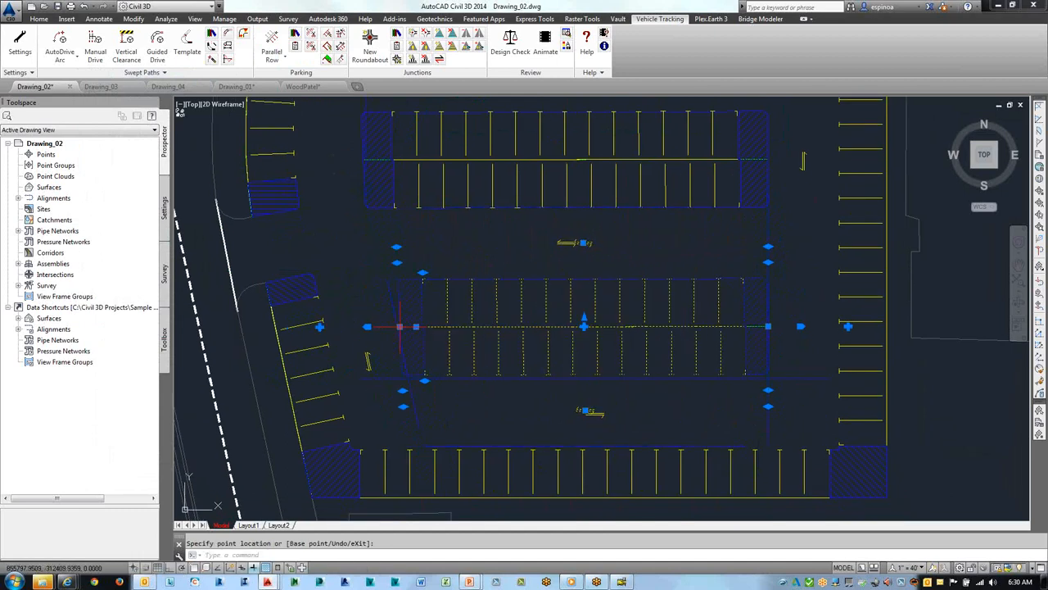
left_click(397, 263)
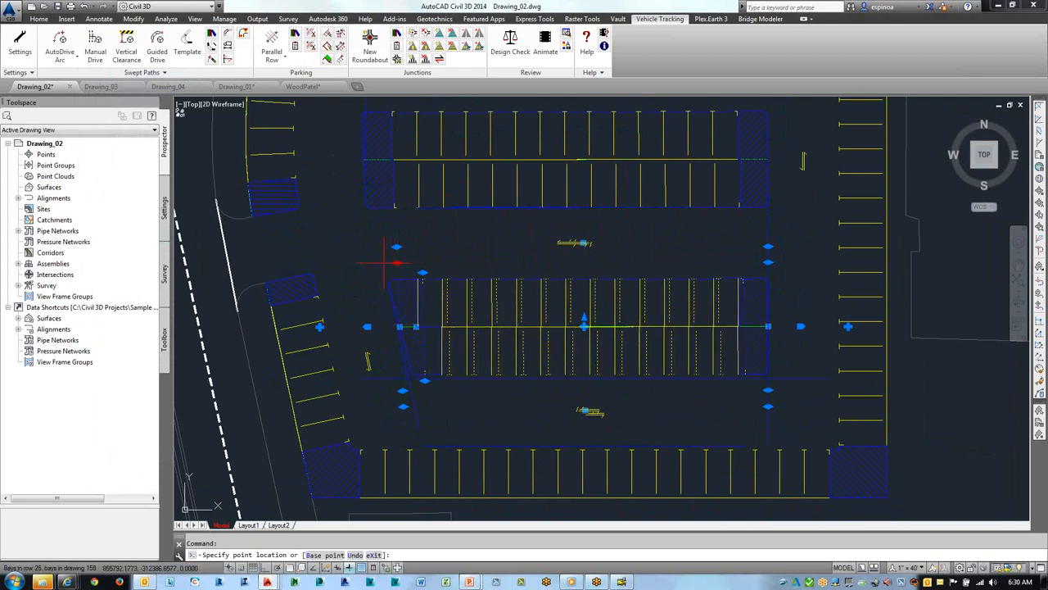
left_click(387, 263)
key("Escape")
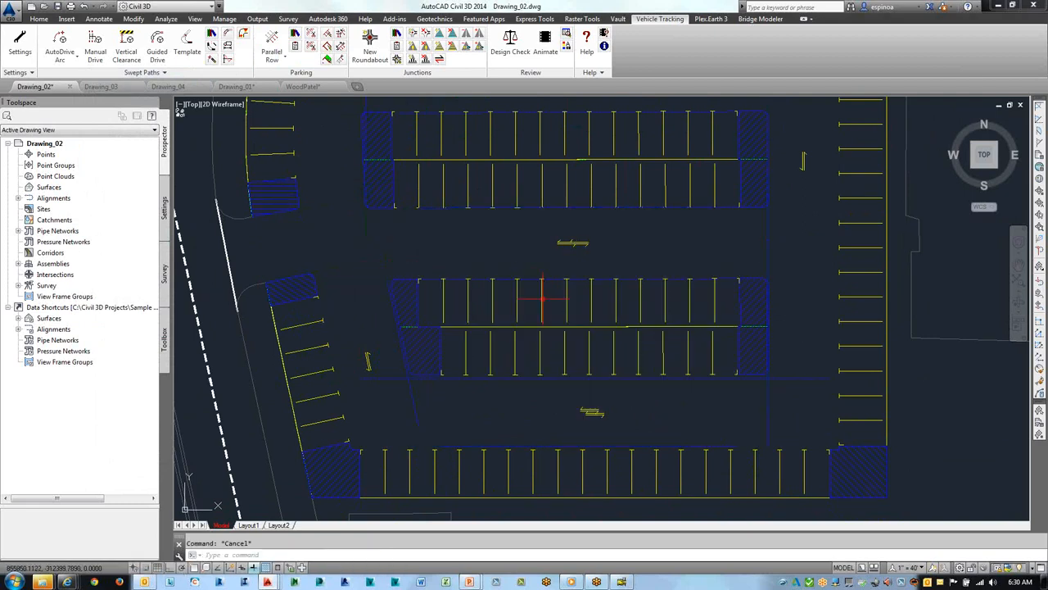
scroll(571, 272, "down", 4)
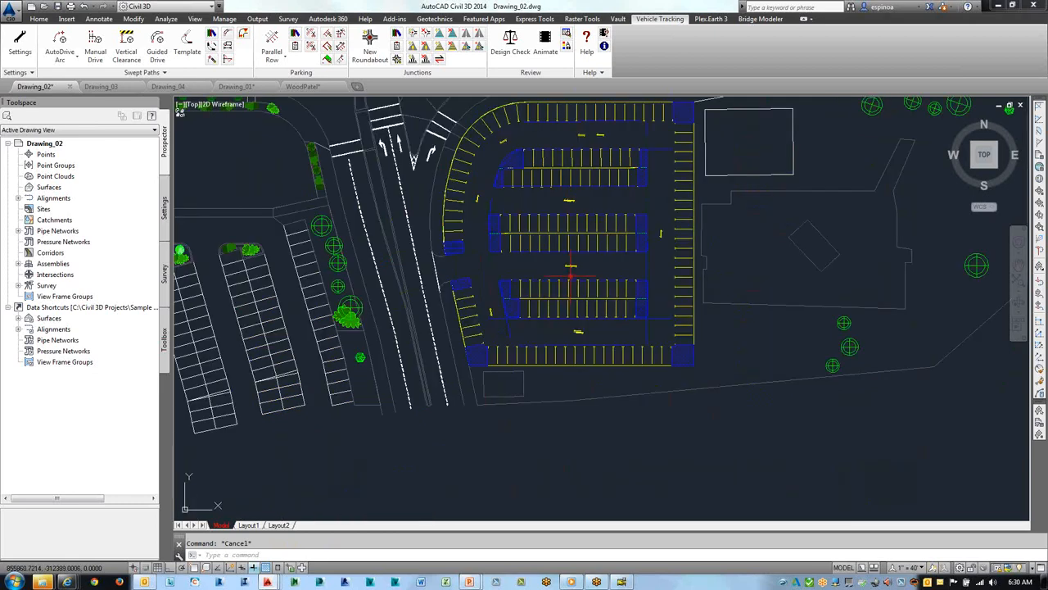
middle_click_drag(571, 272, 531, 342)
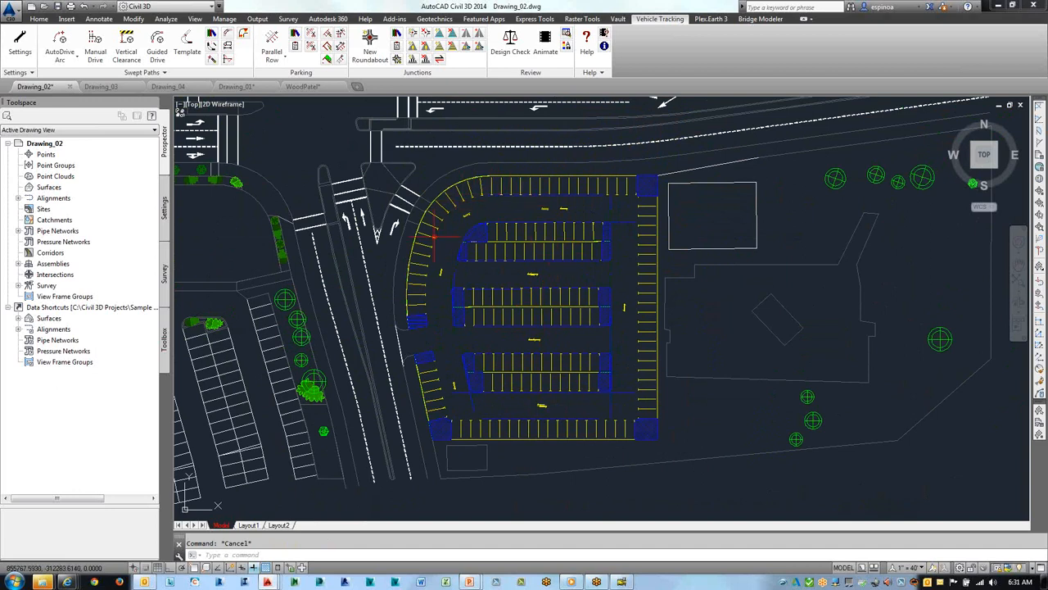
scroll(459, 204, "up", 5)
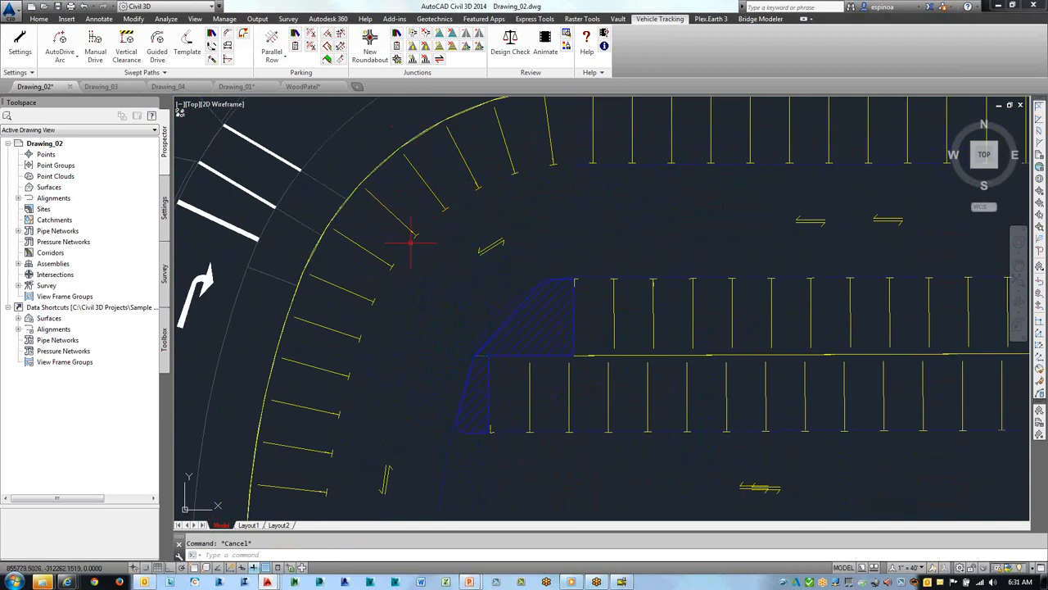
scroll(450, 295, "down", 5)
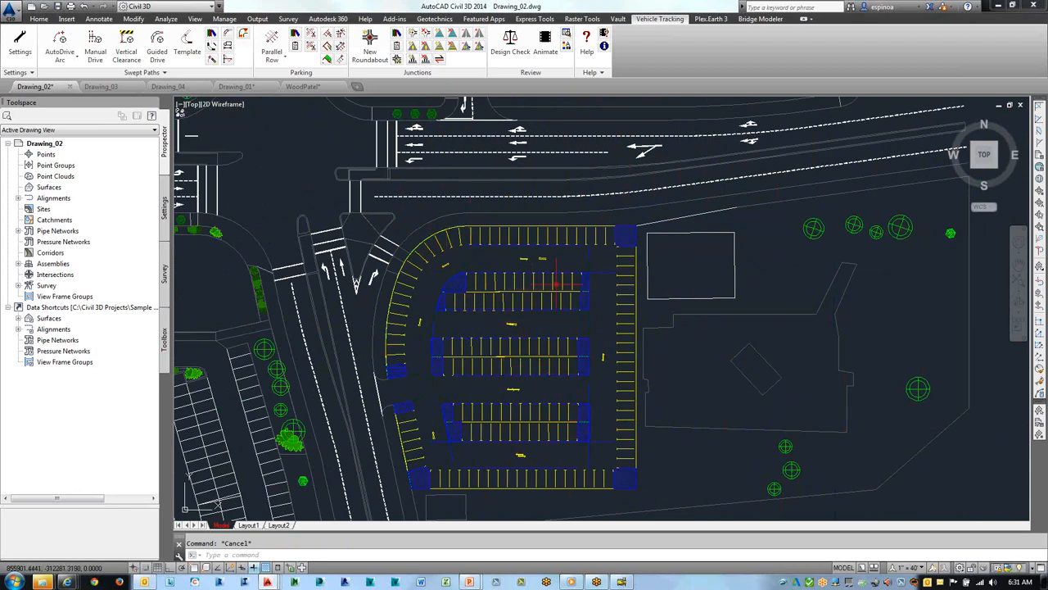
- Edit the southernmost bay in the east perimeter parking row and change its bay type to Disabled
left_click(326, 47)
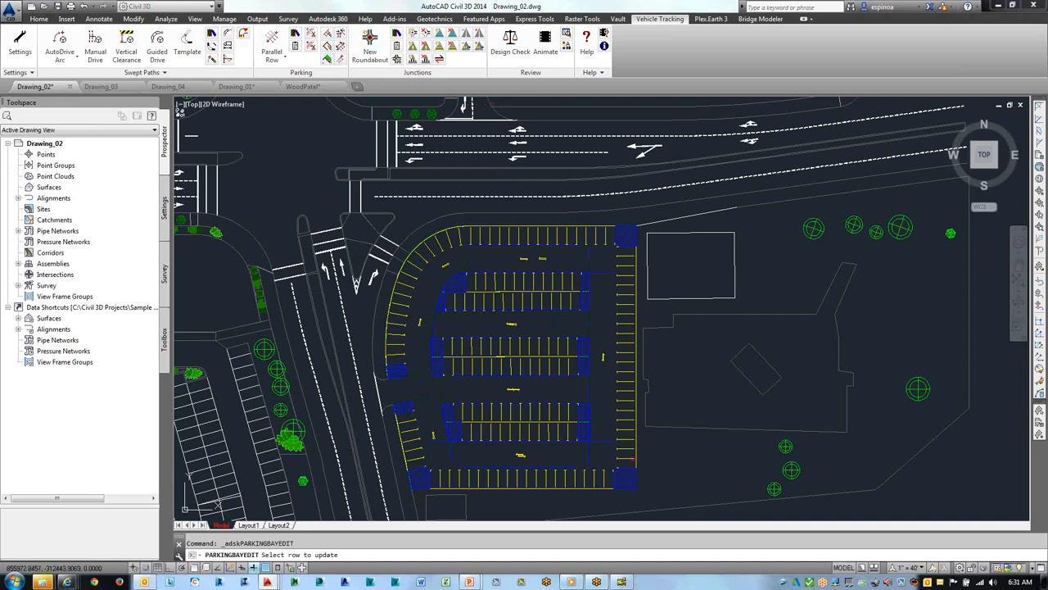
left_click(626, 458)
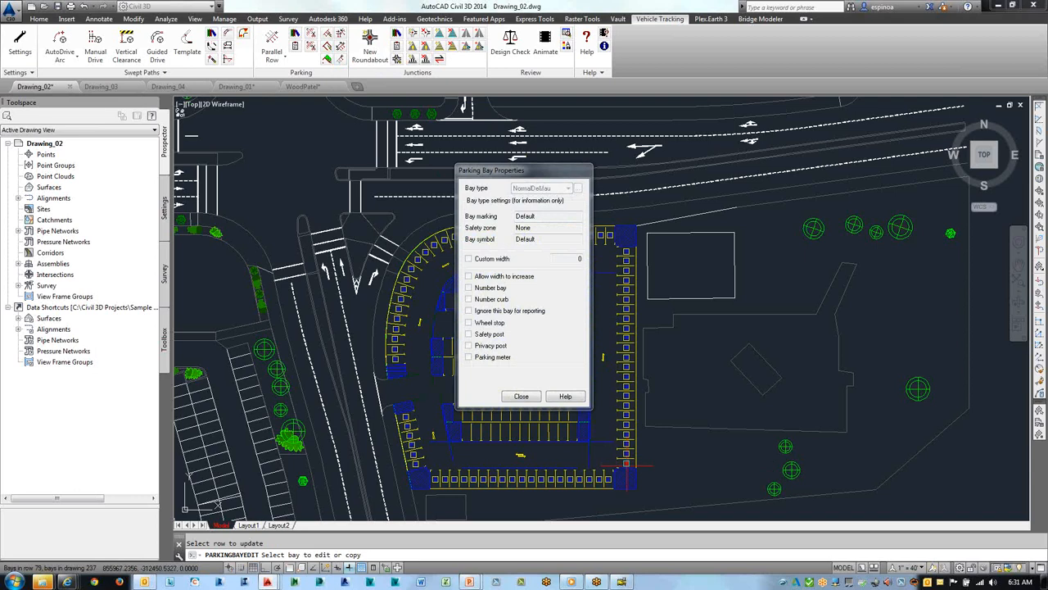
left_click(626, 467)
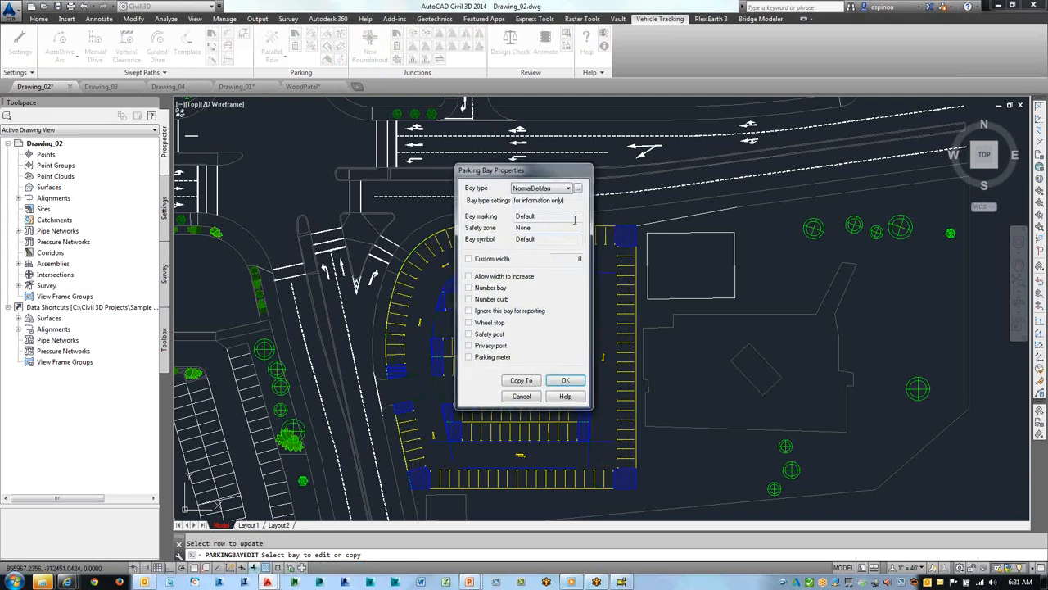
left_click(571, 190)
left_click(537, 203)
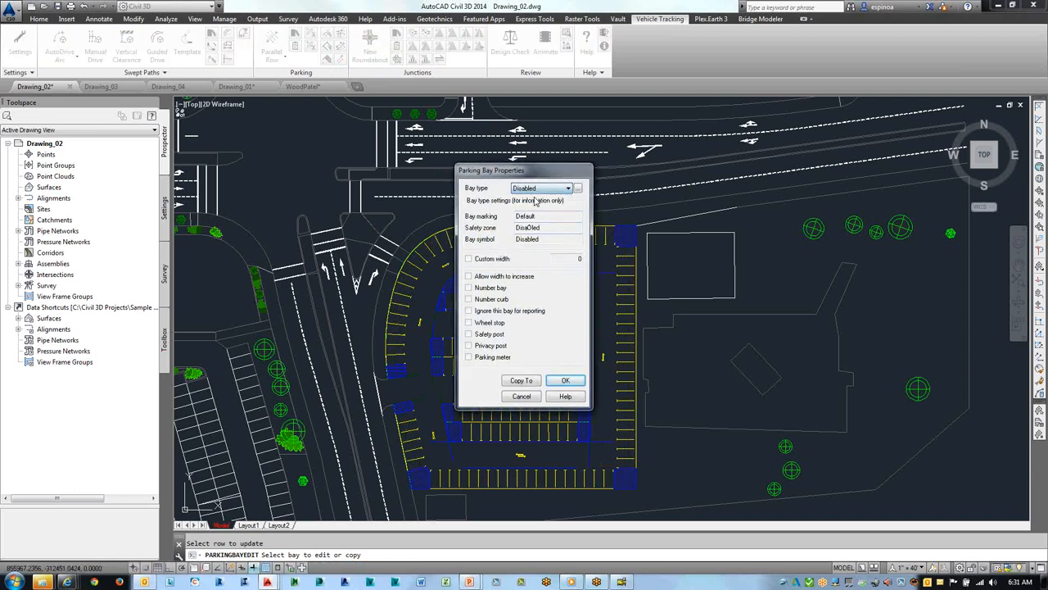
- Copy the Disabled bay settings to the next seven bays north in the east perimeter row, and end with the row deselected
left_click(522, 380)
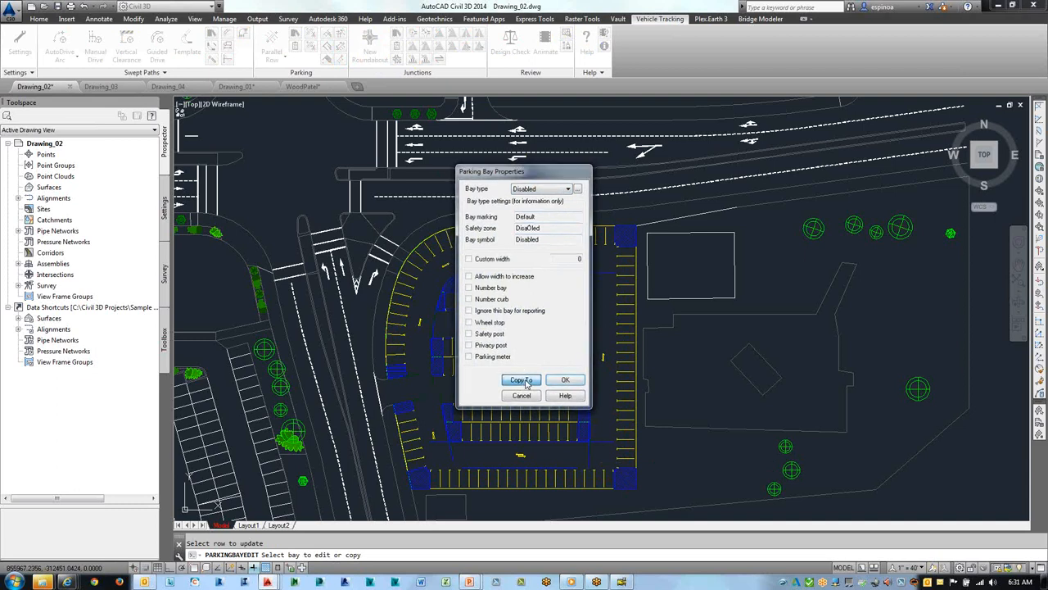
scroll(639, 475, "up", 5)
scroll(680, 348, "up", 3)
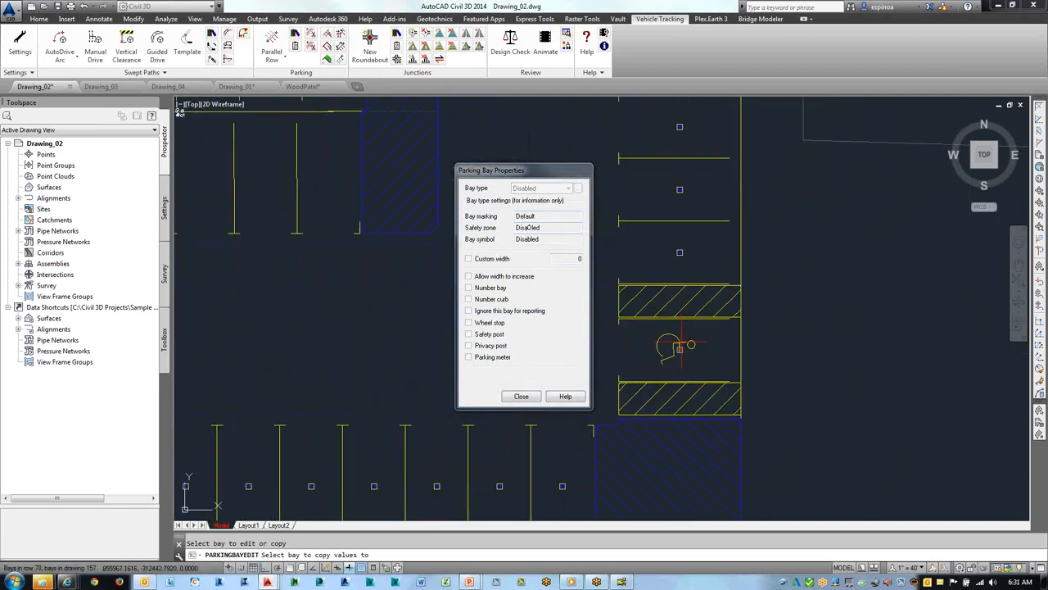
left_click(680, 254)
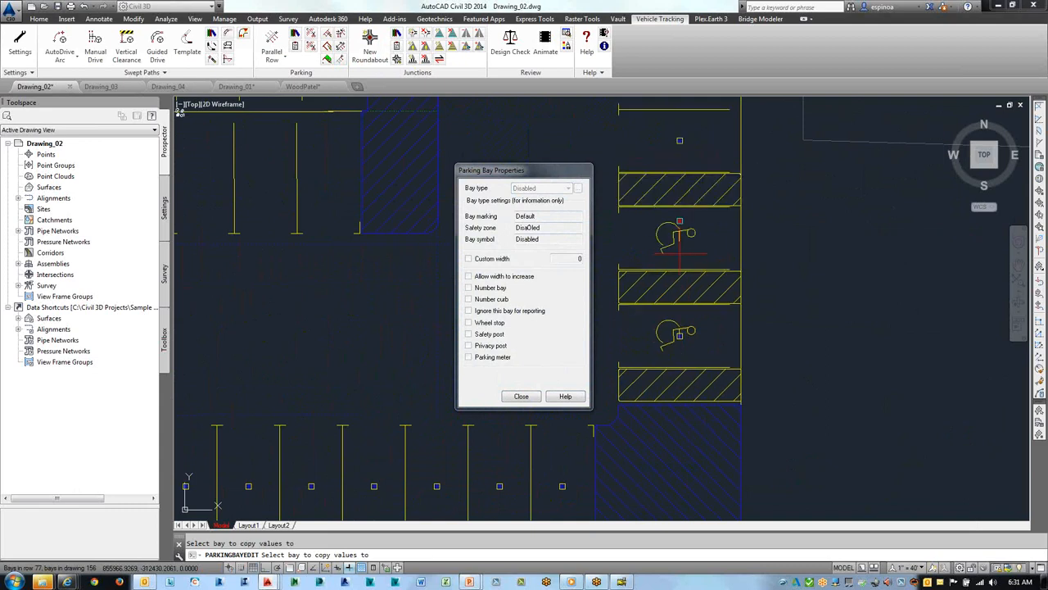
left_click(681, 141)
middle_click_drag(696, 182, 719, 322)
scroll(719, 322, "down", 5)
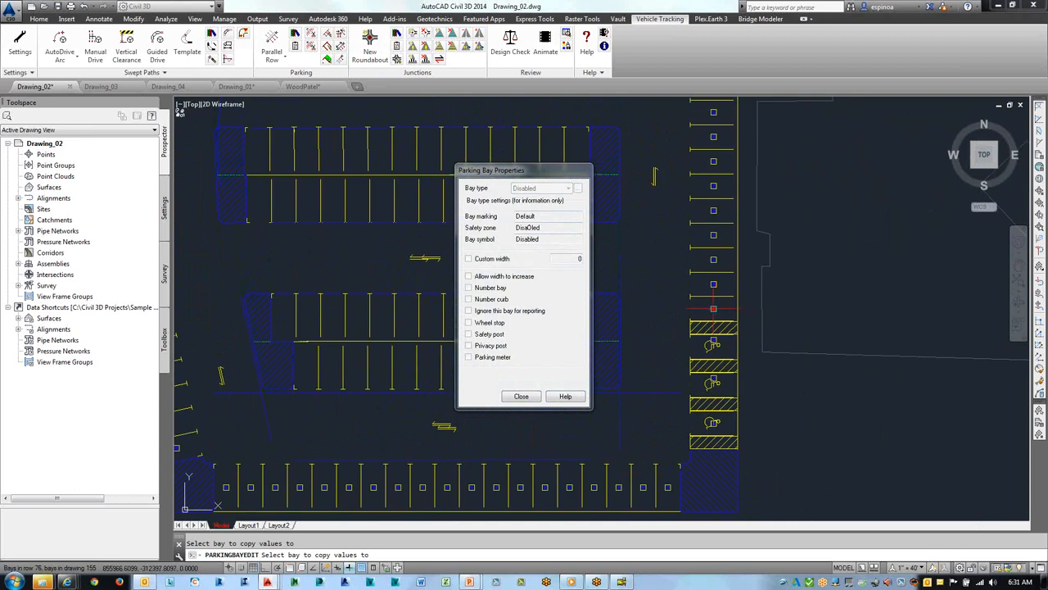
left_click(714, 308)
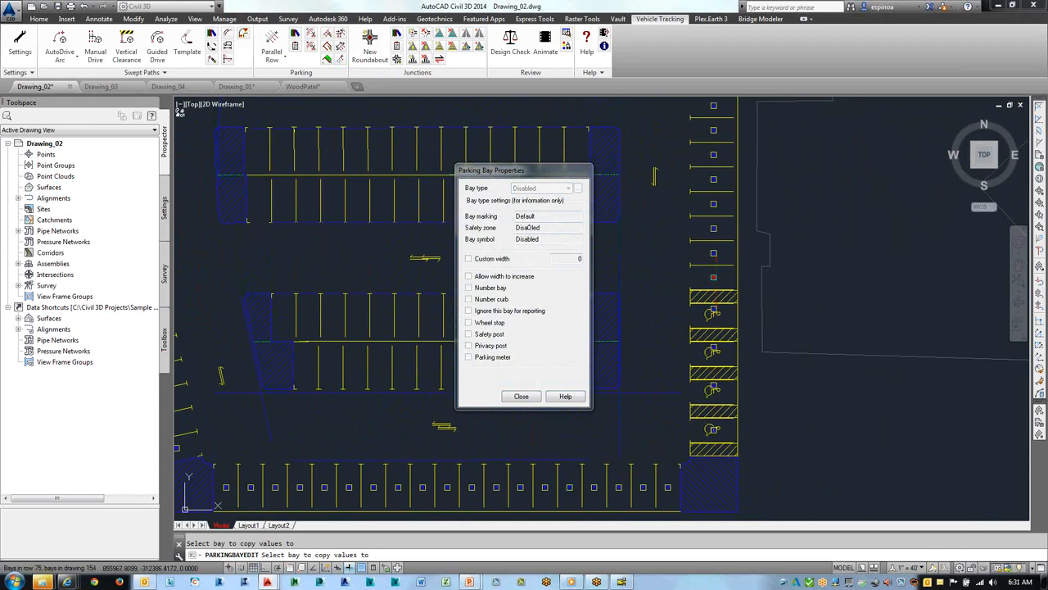
left_click(713, 274)
left_click(713, 233)
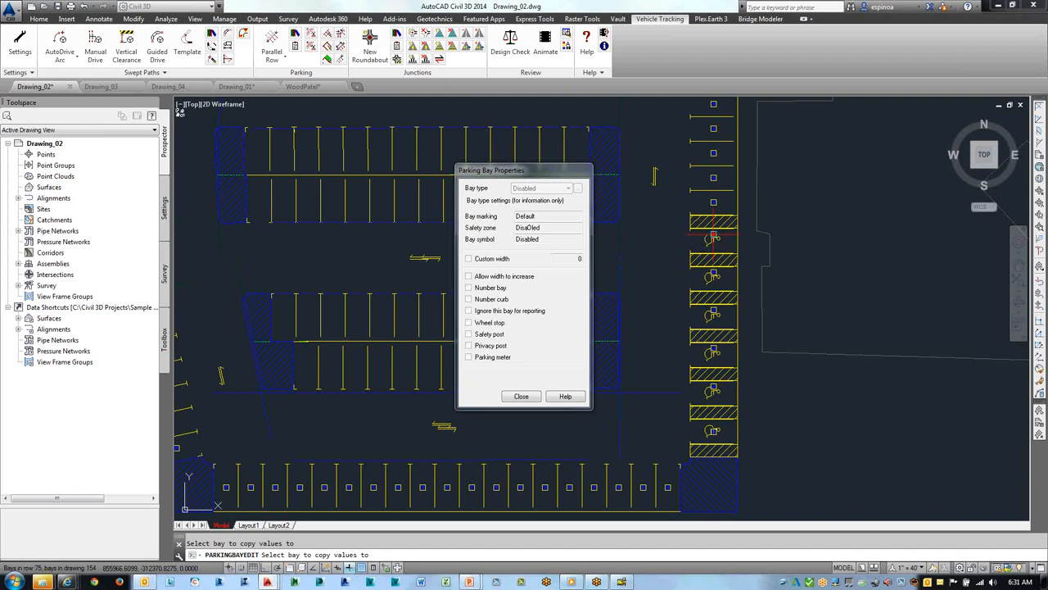
left_click(714, 197)
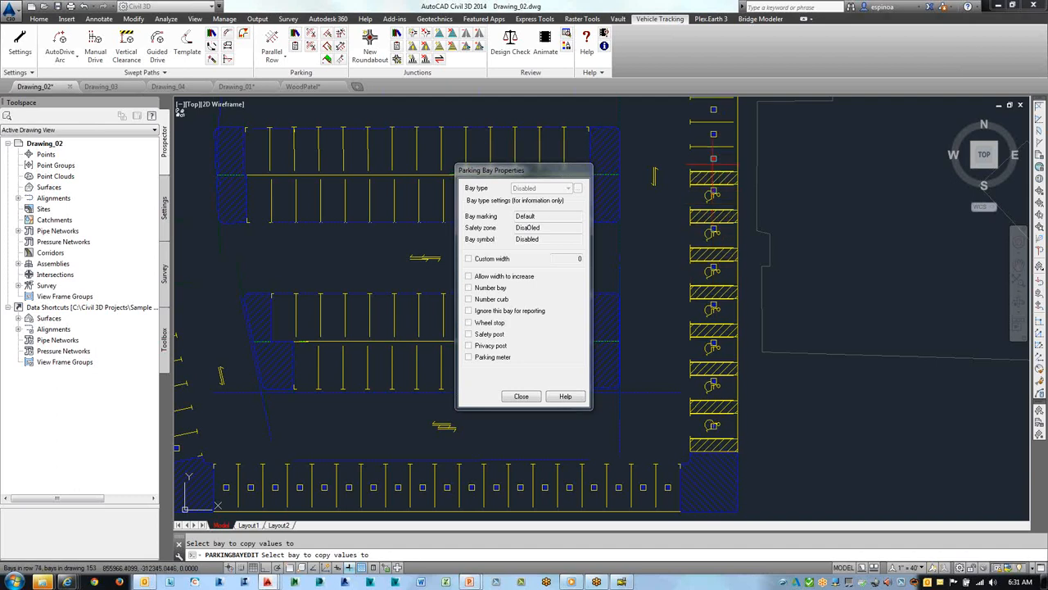
left_click(713, 158)
key("Escape")
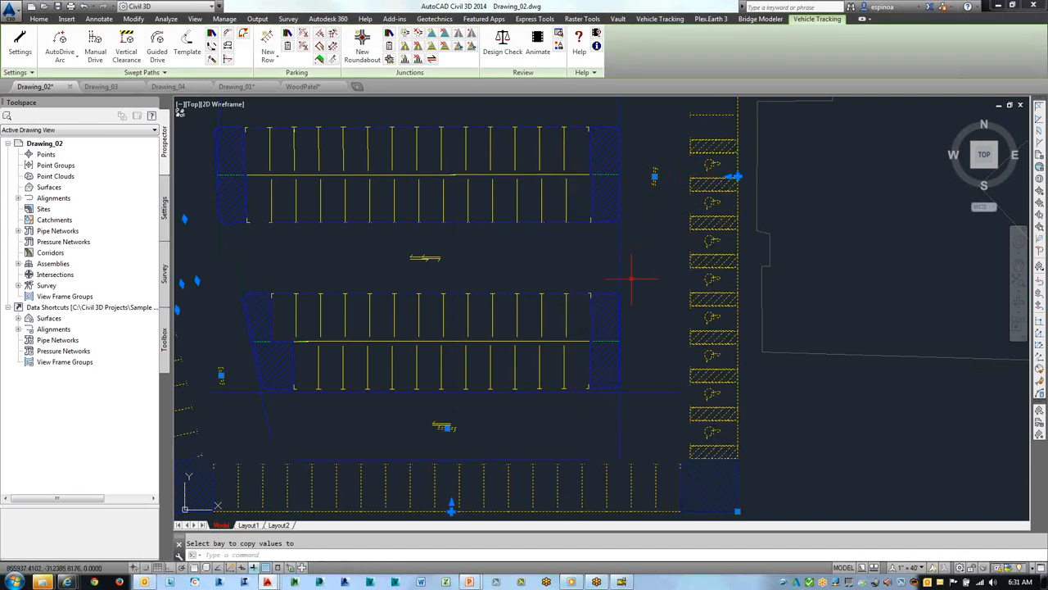
key("Escape")
scroll(679, 356, "down", 4)
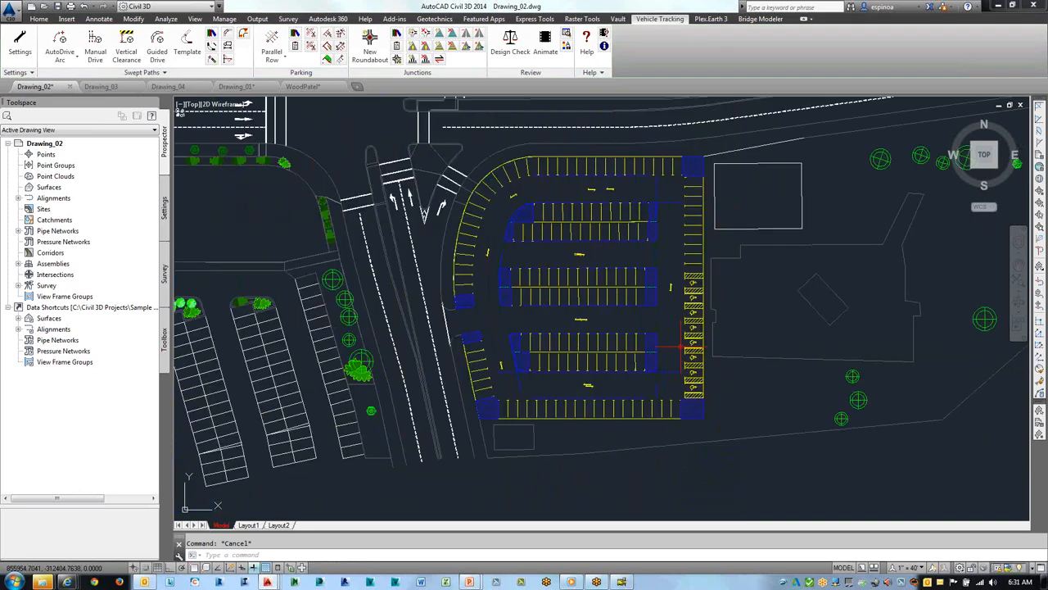
scroll(679, 368, "up", 2)
middle_click_drag(679, 352, 742, 378)
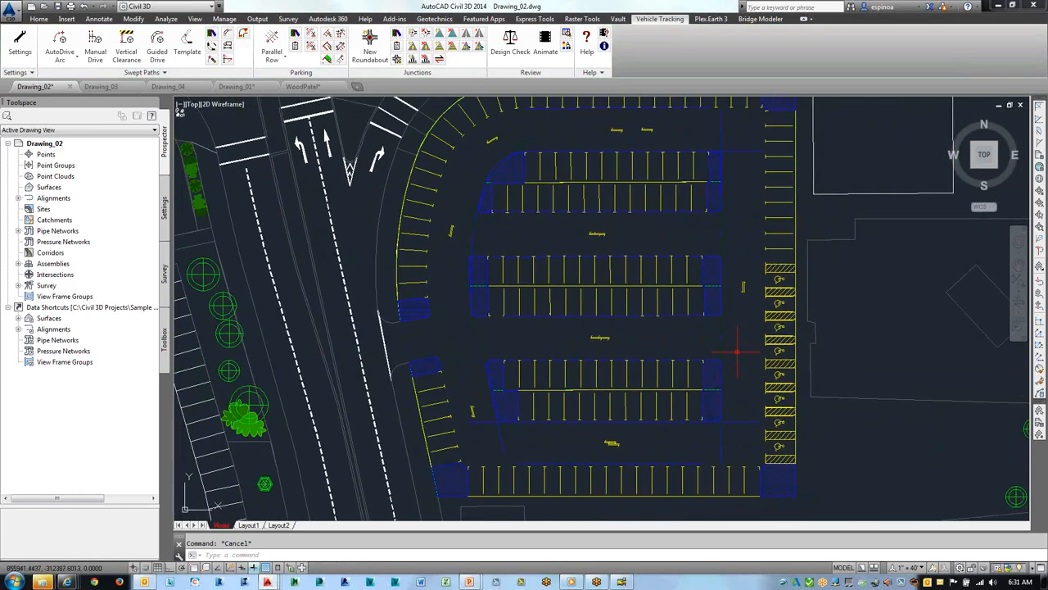
middle_click_drag(696, 336, 651, 371)
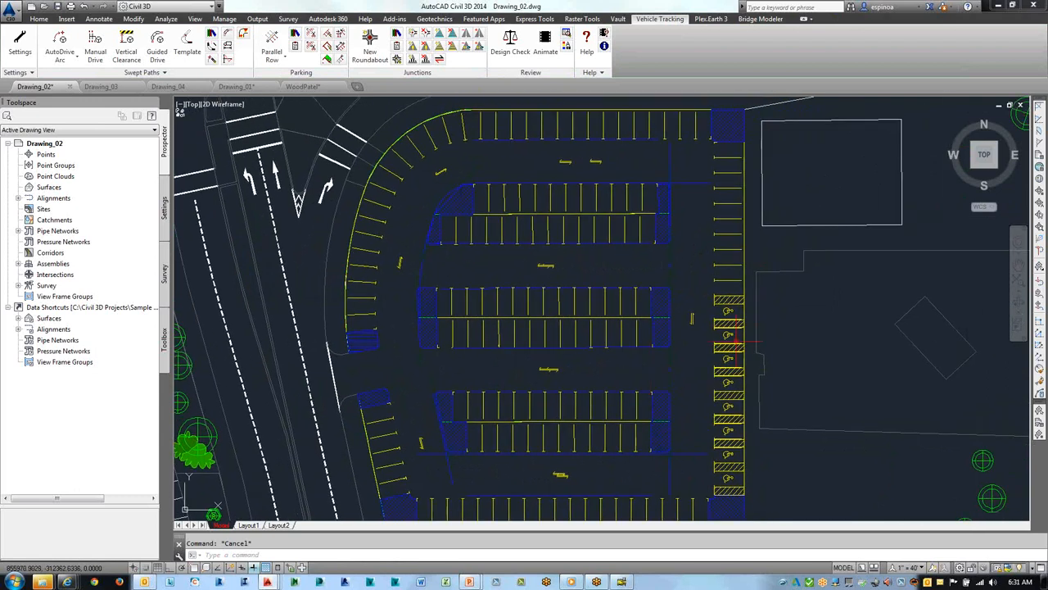
scroll(808, 332, "down", 2)
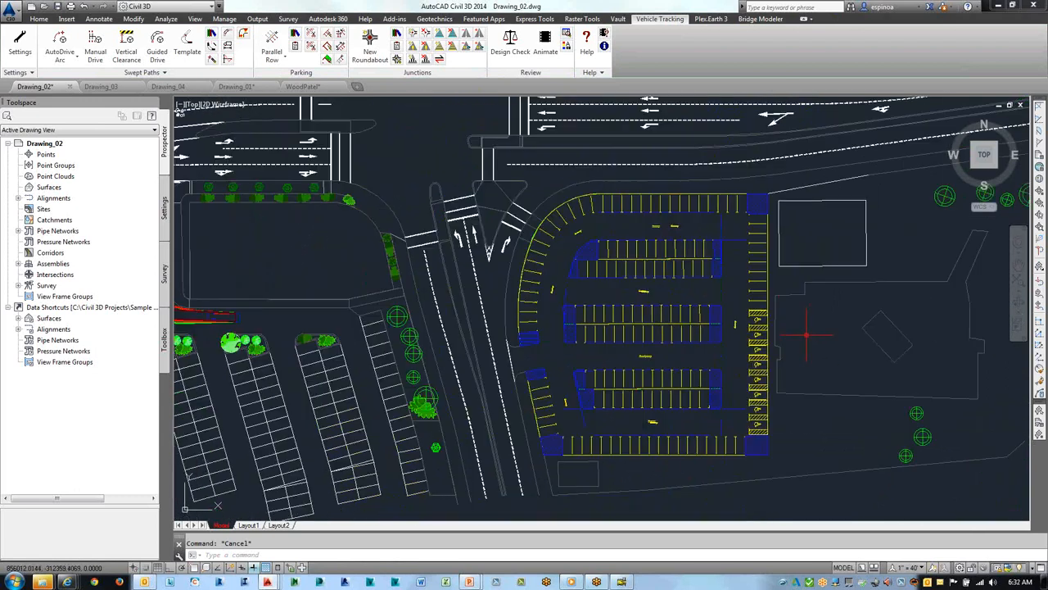
middle_click_drag(807, 332, 732, 346)
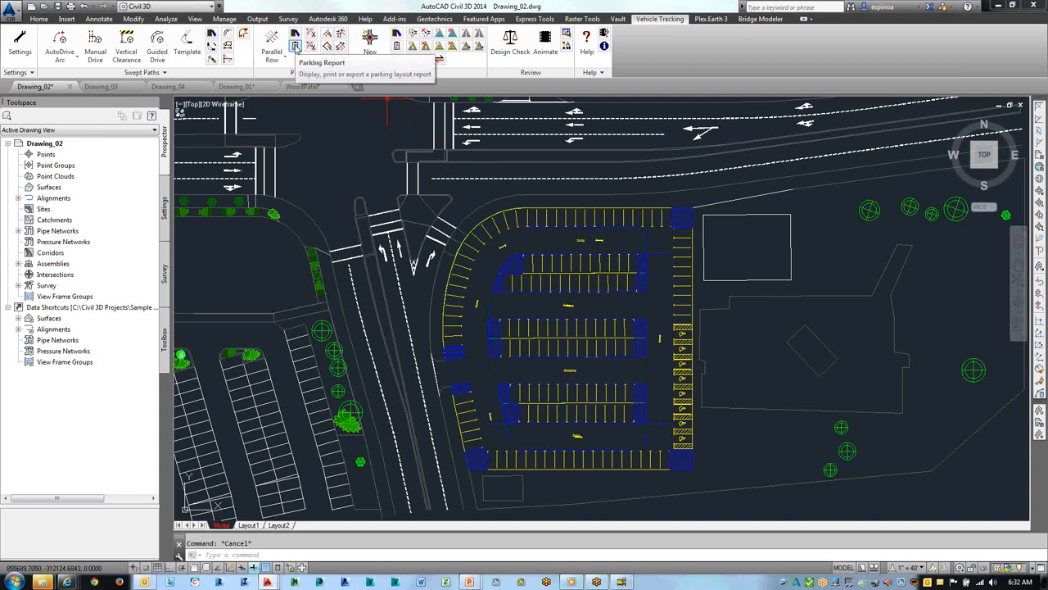
- Display the parking bay report for the drawing, review its bay counts by type, and close it
left_click(295, 47)
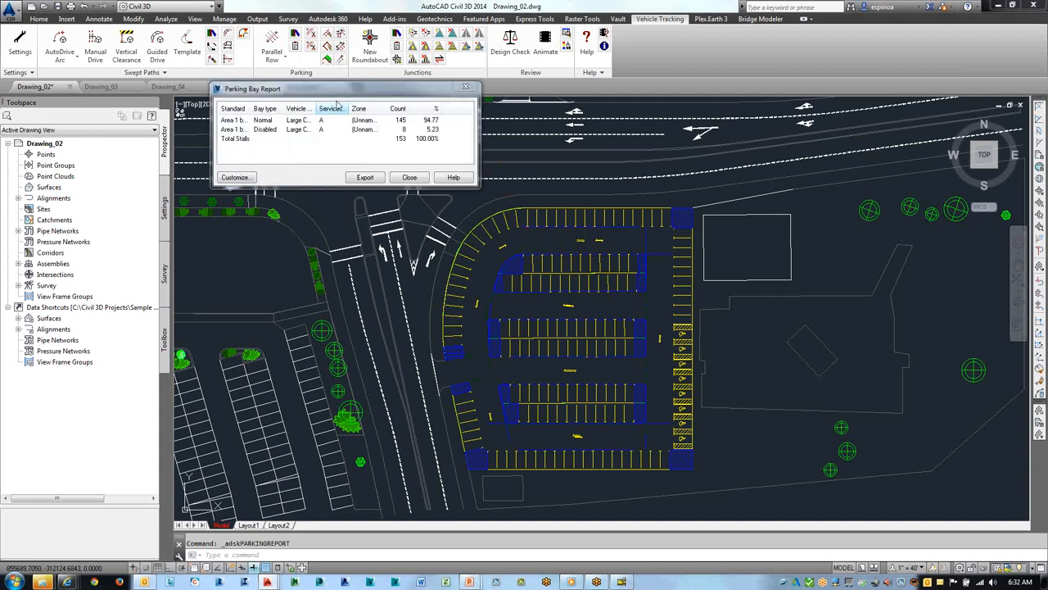
left_click_drag(334, 95, 316, 160)
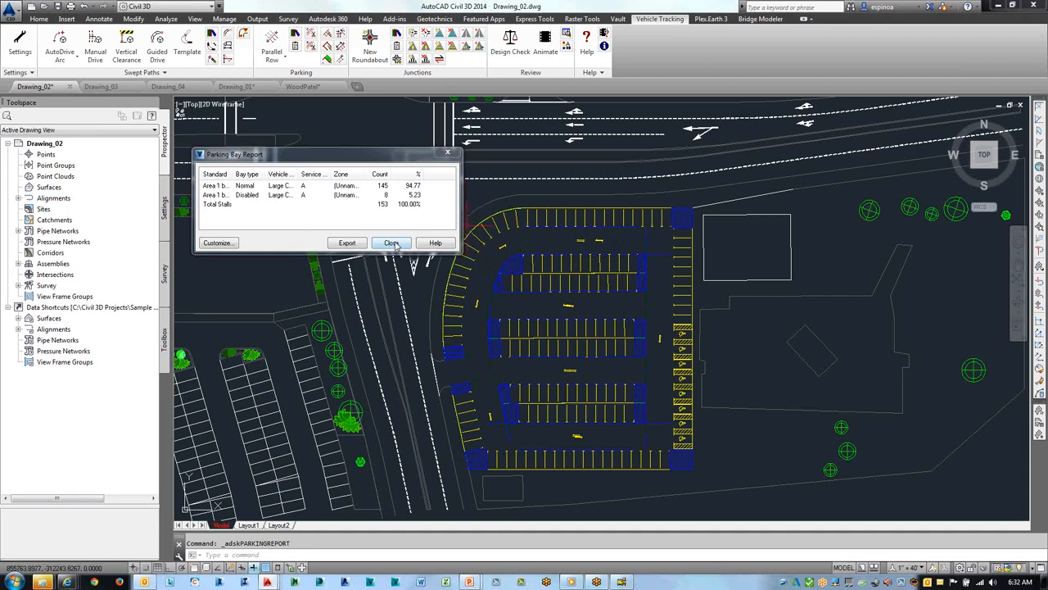
left_click(393, 244)
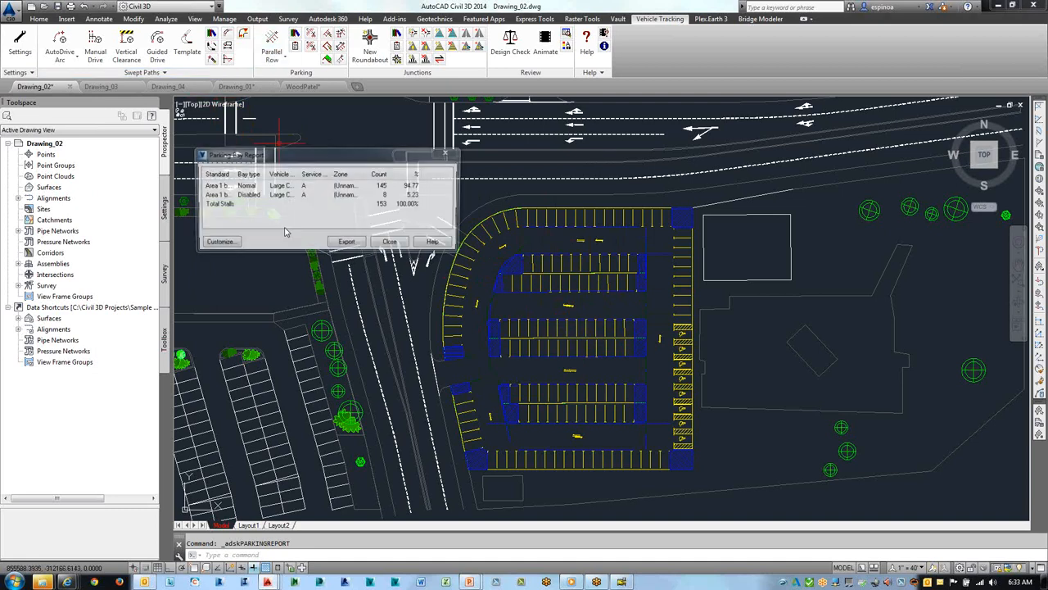
- Customize the parking report to show selected columns: parking standard, bay type, service type, vehicle class, parking zone, bay count and bay type percentages
left_click(218, 244)
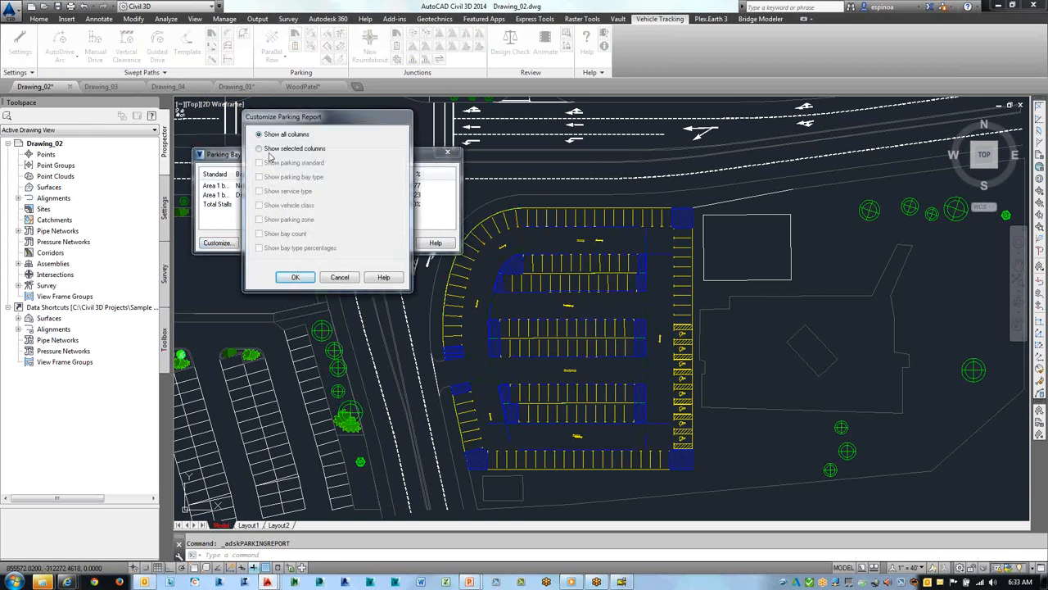
left_click(258, 149)
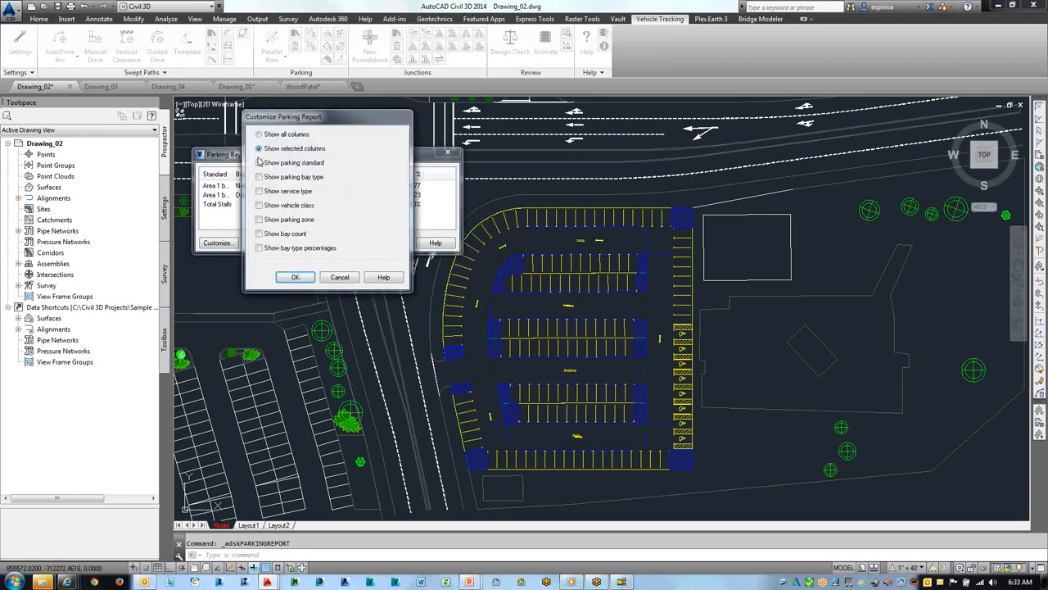
left_click(259, 163)
left_click(259, 177)
left_click(258, 190)
left_click(259, 205)
left_click(259, 220)
left_click(259, 233)
left_click(259, 248)
left_click(295, 276)
- View the CSV export options for the parking report without saving a file, and close the report
left_click(339, 247)
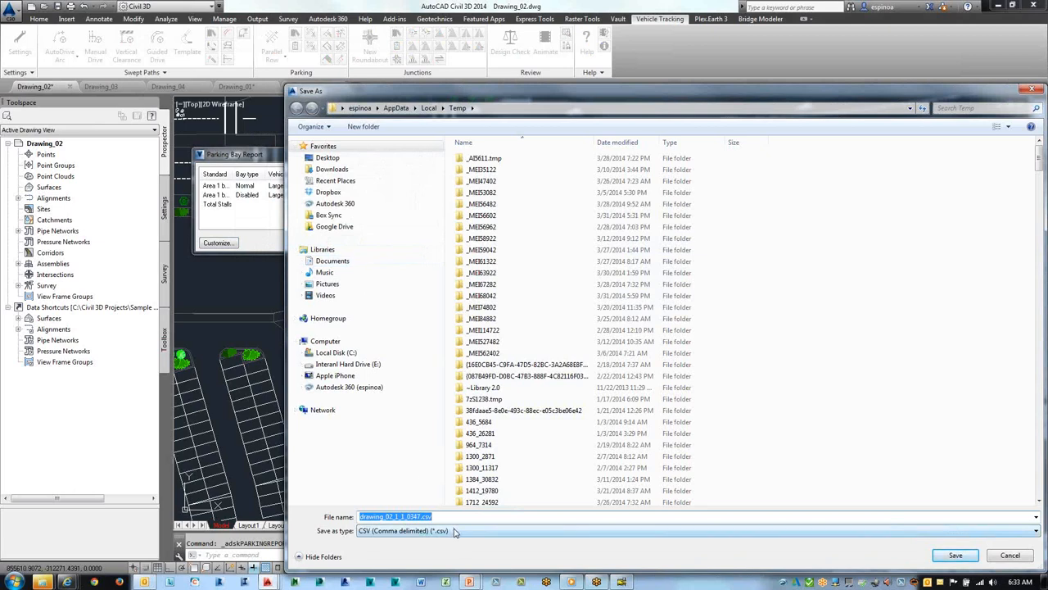
left_click(1010, 555)
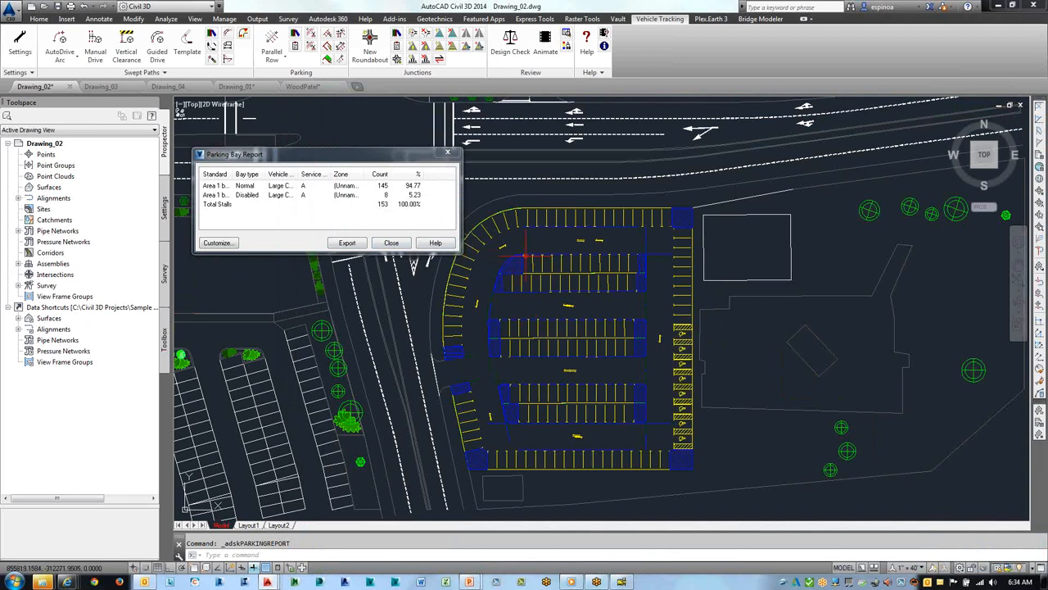
left_click(389, 244)
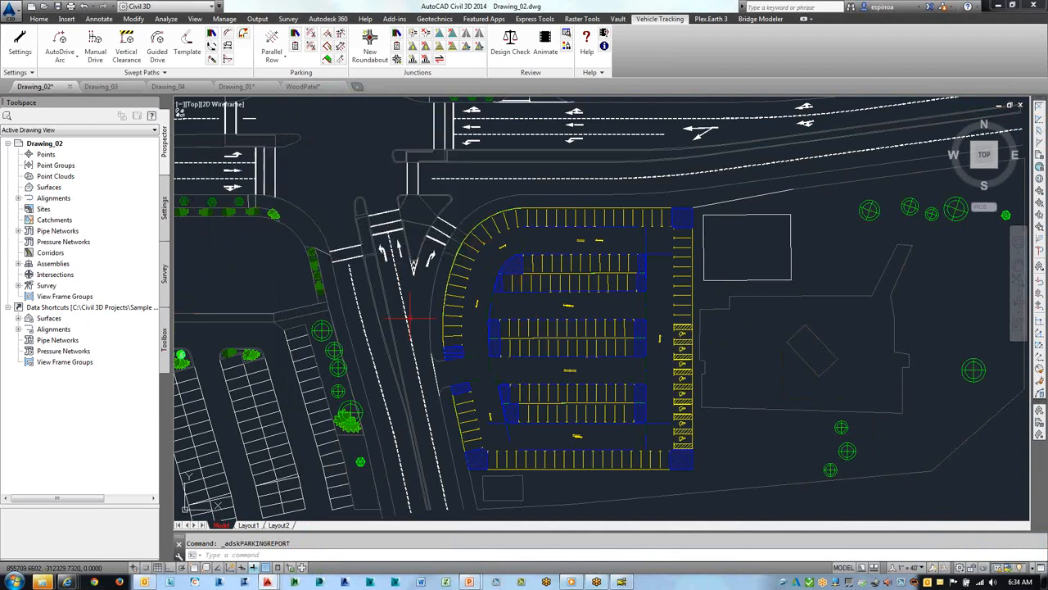
- Check the PROXYGRAPHICS system variable without entering a new value
left_click(420, 582)
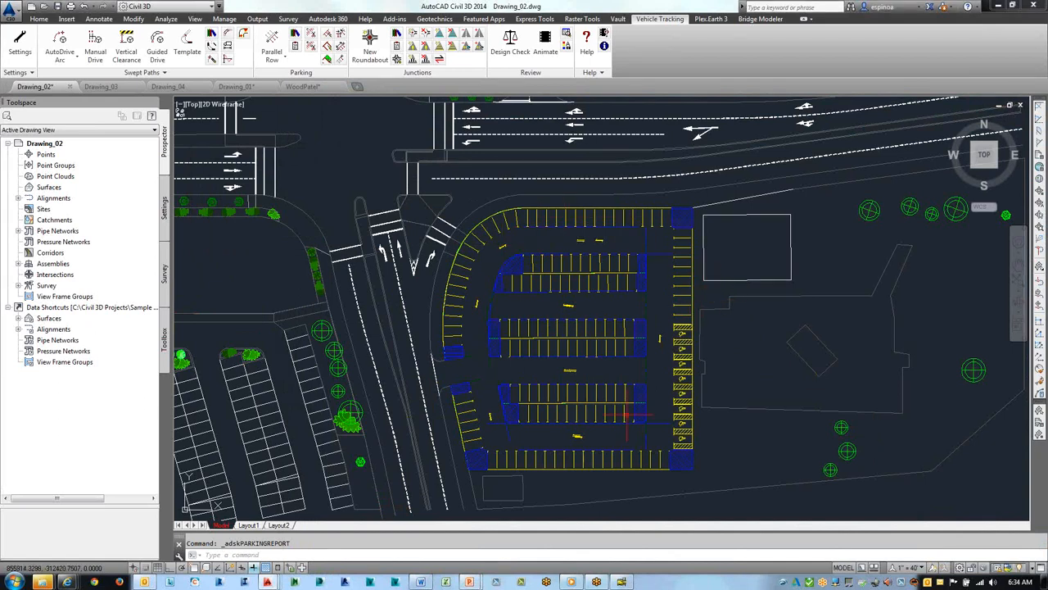
mouse_move(587, 396)
left_click(398, 554)
type("proxy")
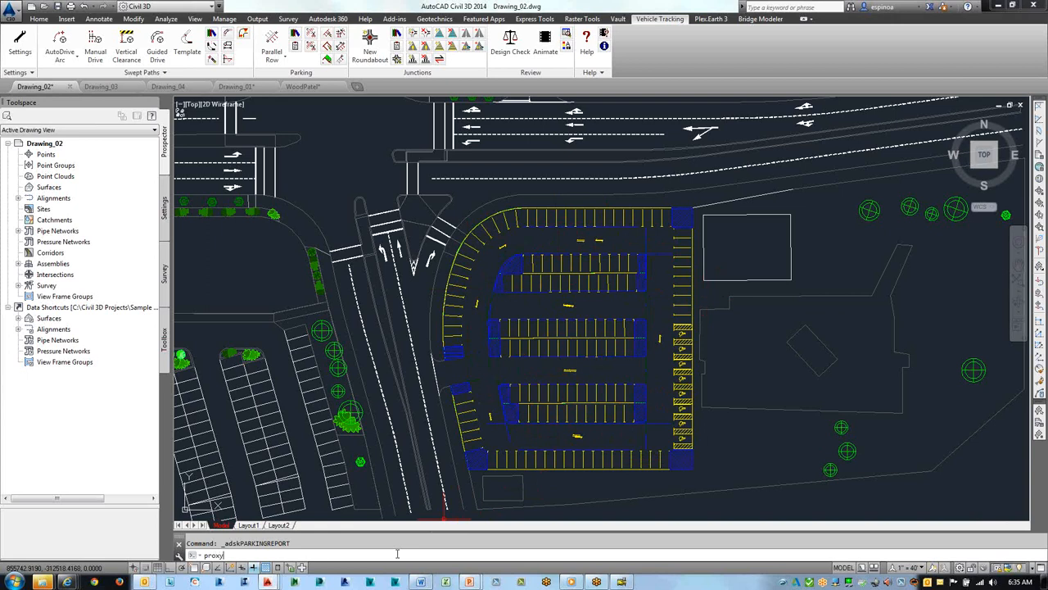
type("gr")
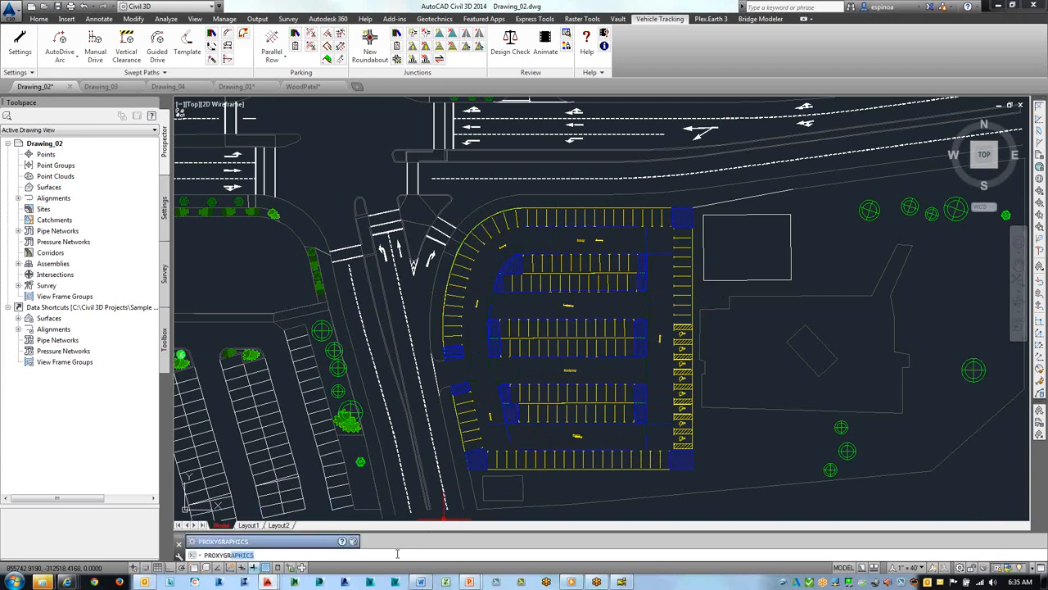
key("Return")
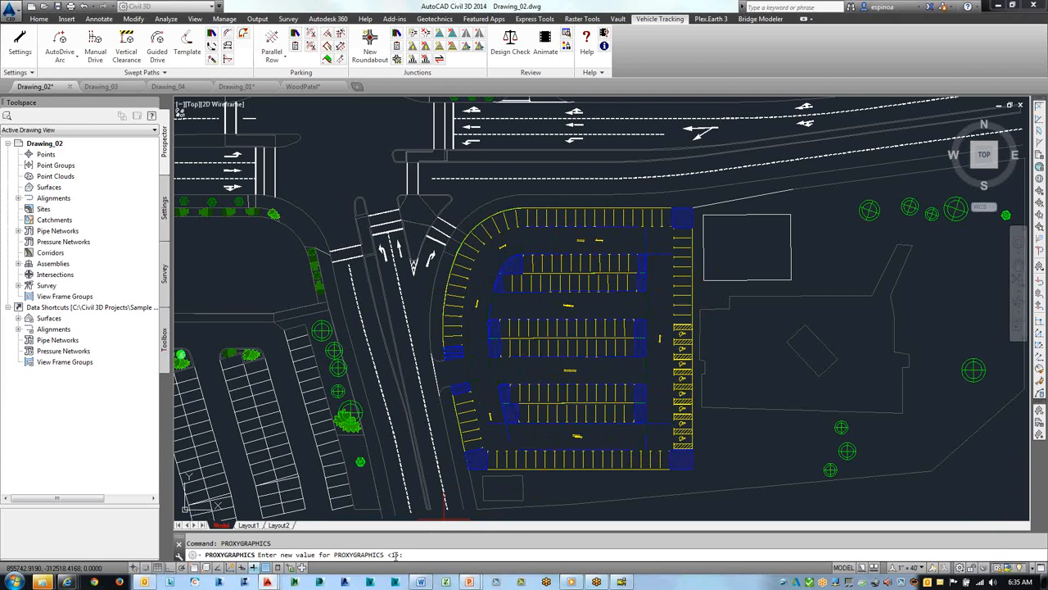
key("Escape")
- Review the proxy image choices for custom objects in the Open and Save options, keeping Show proxy graphics
right_click(444, 543)
left_click(467, 537)
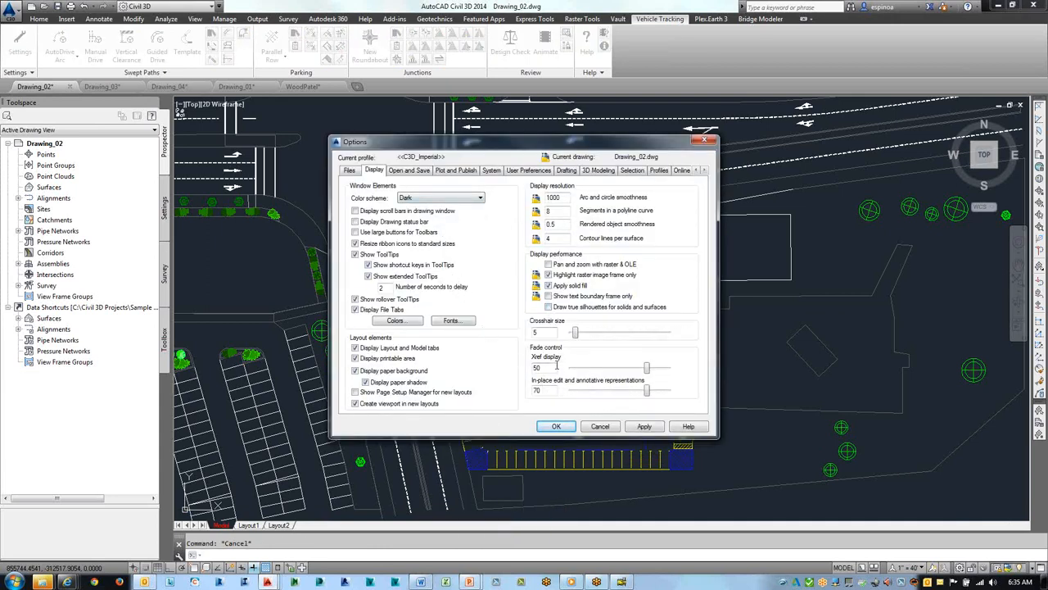
left_click(410, 172)
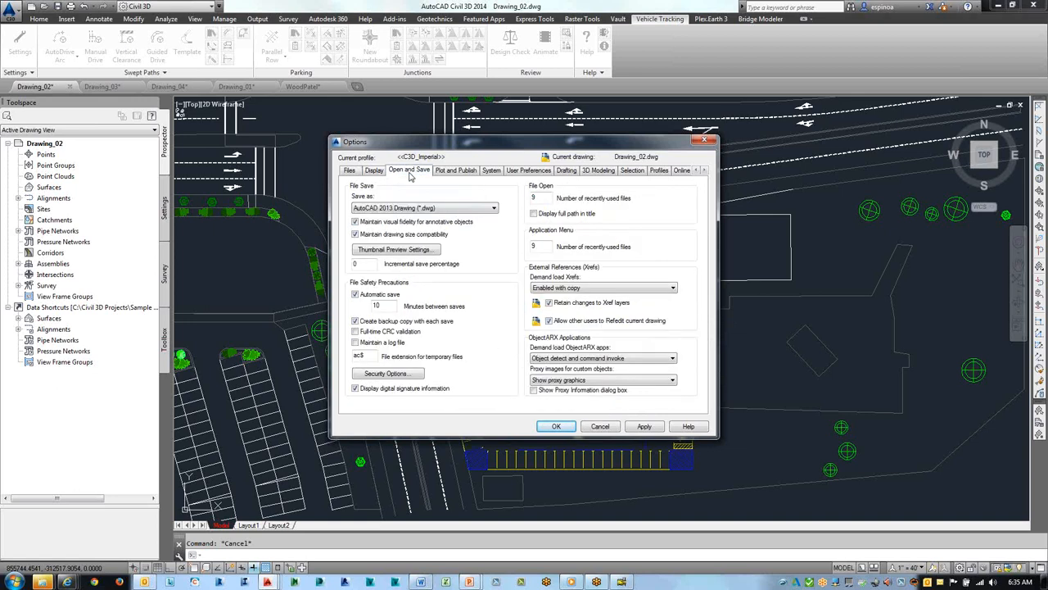
left_click(571, 381)
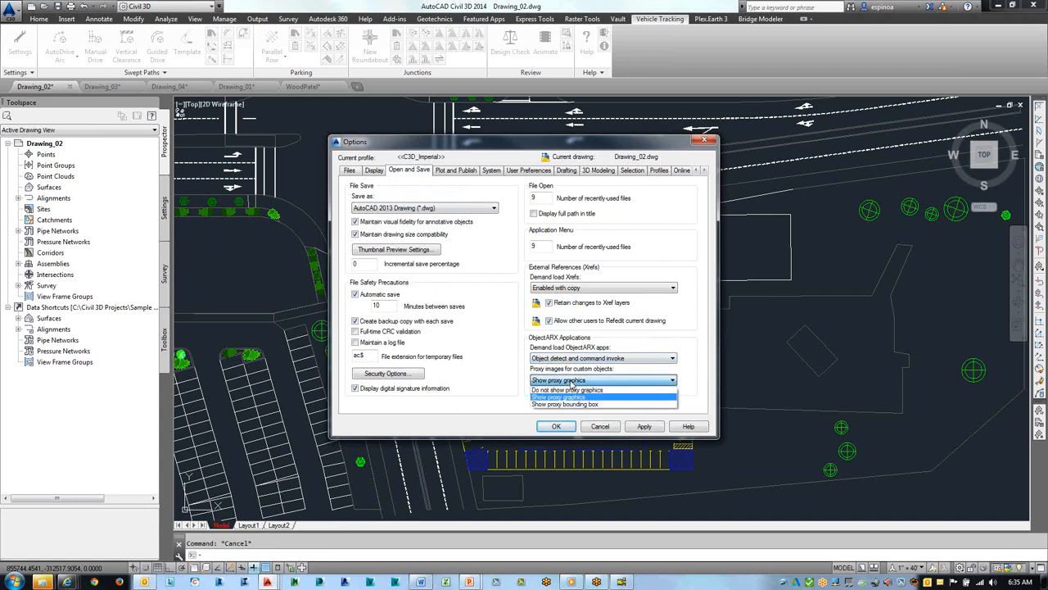
left_click(685, 331)
left_click(556, 426)
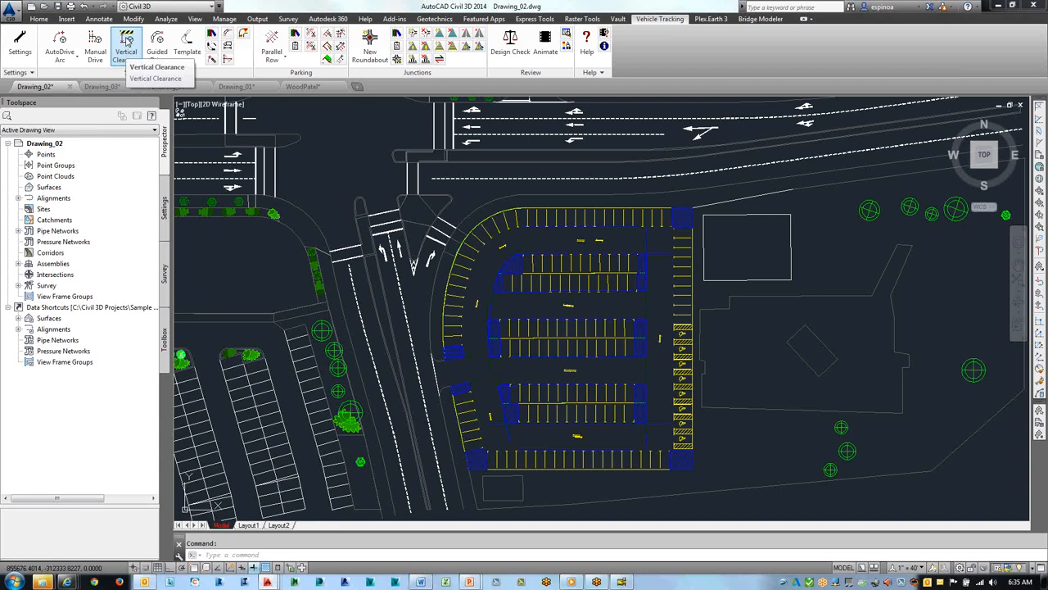
left_click(127, 41)
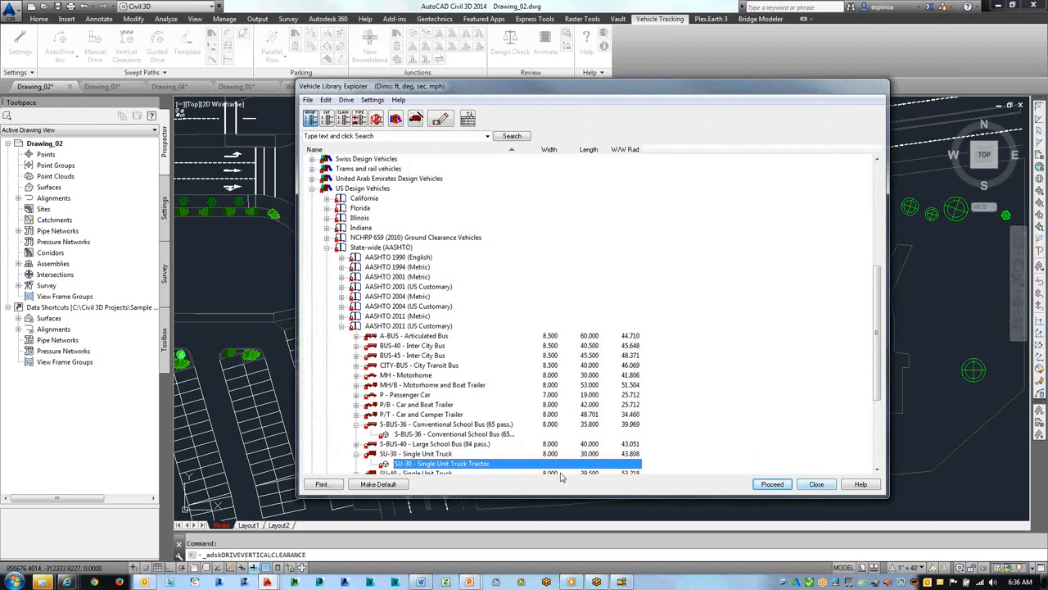
left_click(772, 484)
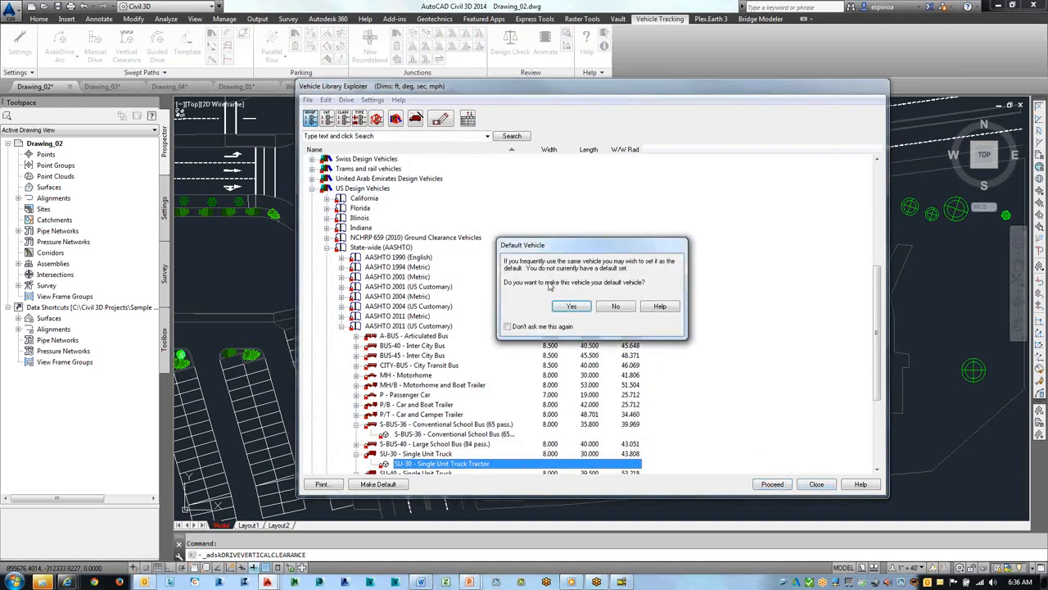
left_click(588, 306)
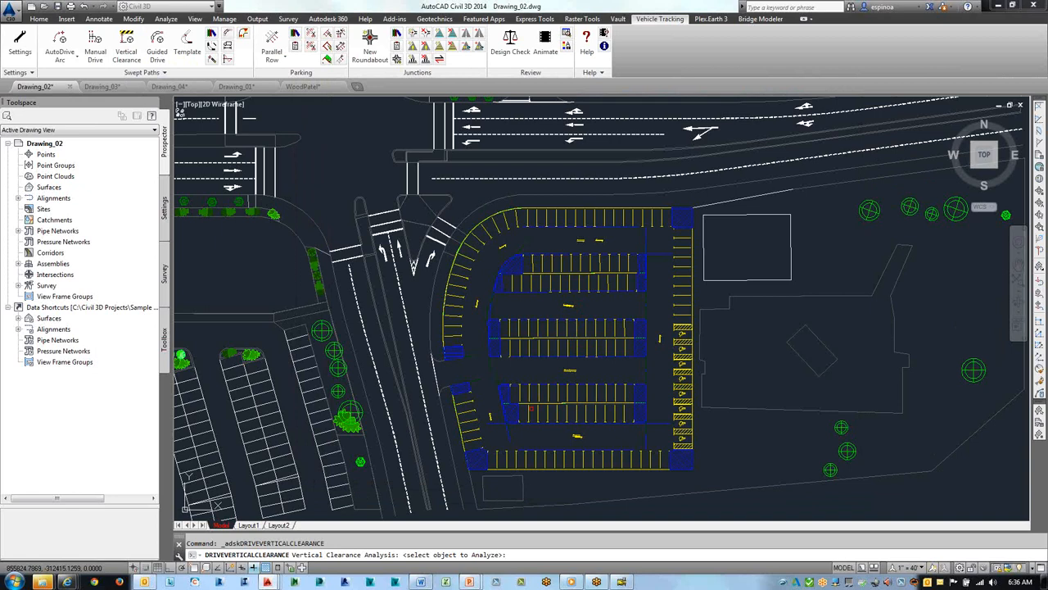
key("Escape")
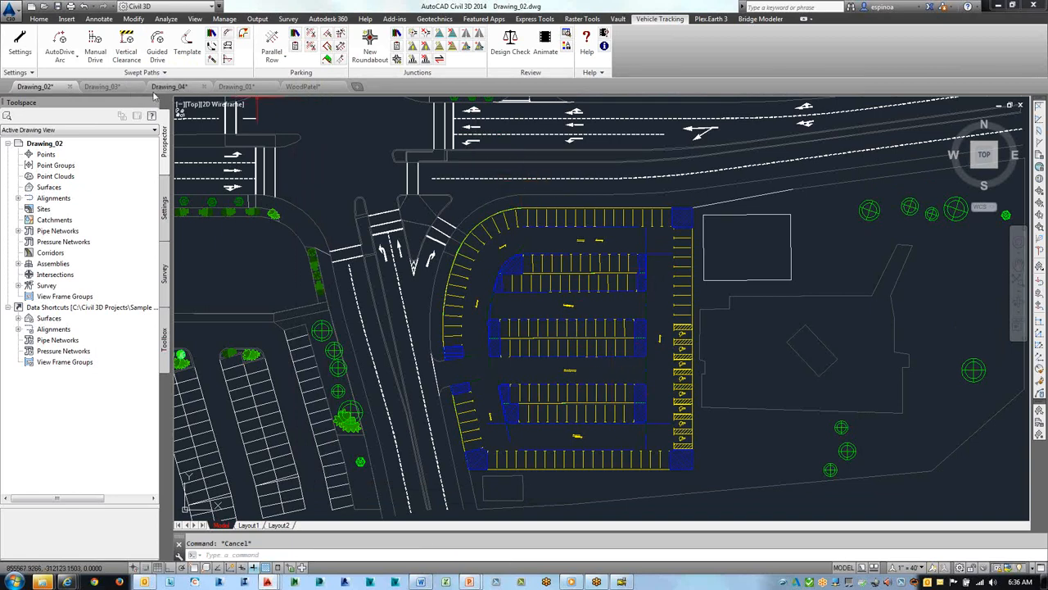
- Switch to Drawing_03 and inspect the corridor at the road intersection together with the vehicle's swept path
left_click(101, 87)
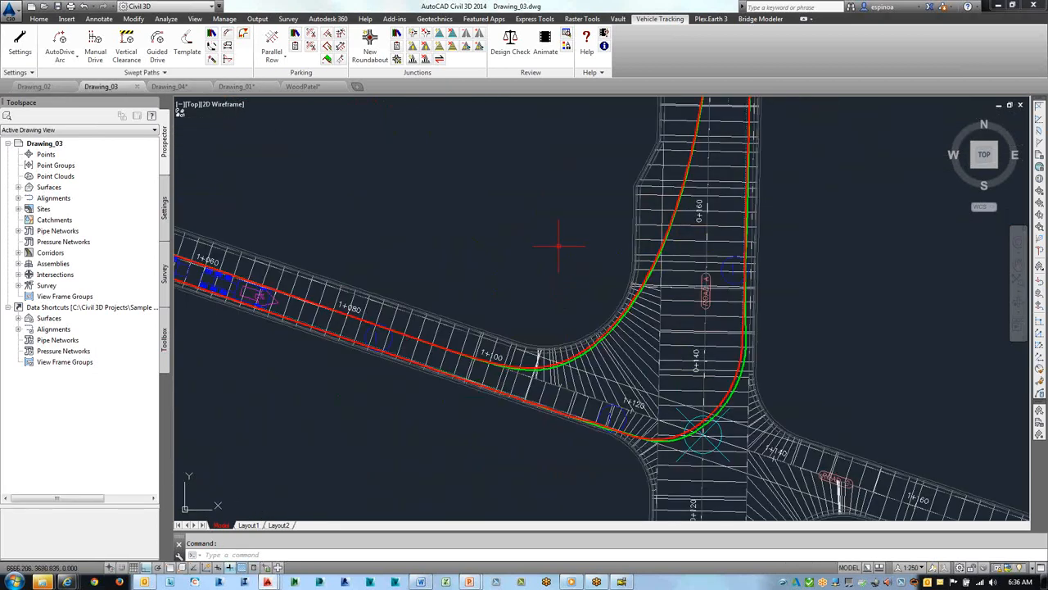
scroll(559, 244, "down", 2)
middle_click_drag(545, 229, 538, 319)
scroll(538, 319, "down", 2)
middle_click_drag(533, 262, 514, 322)
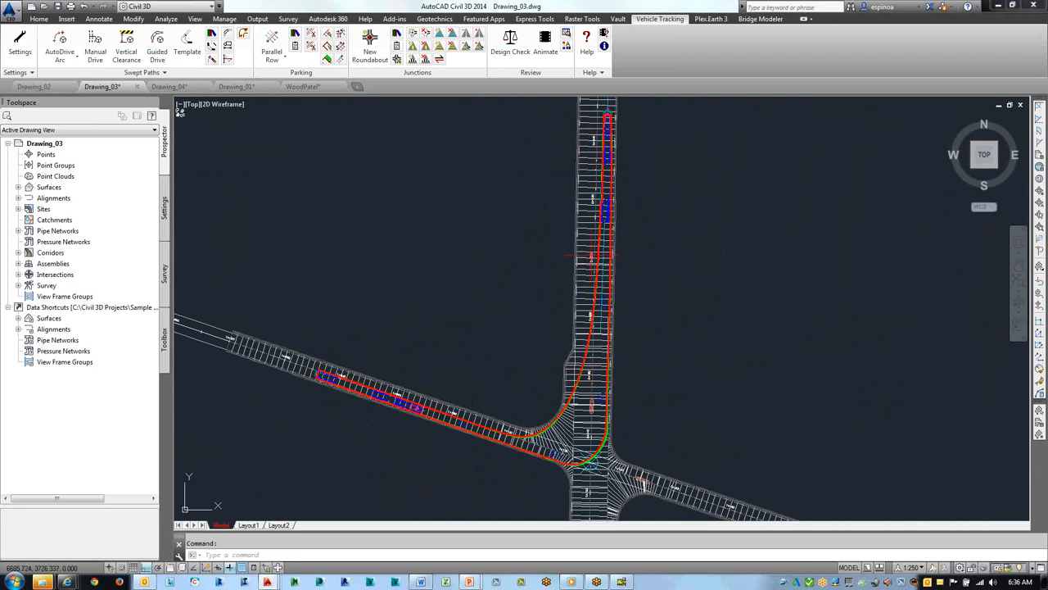
left_click(574, 244)
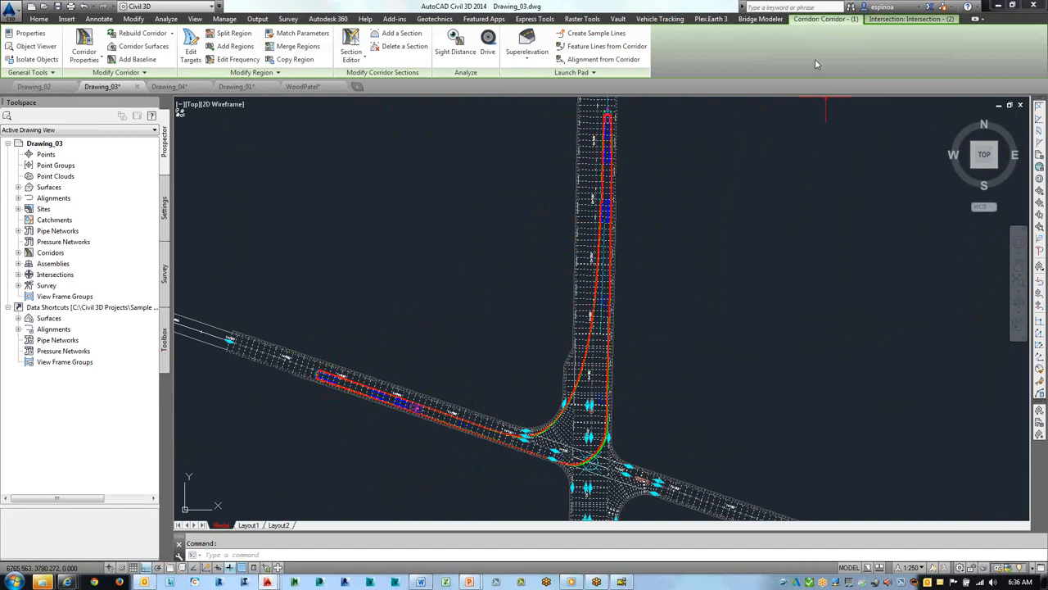
key("Escape")
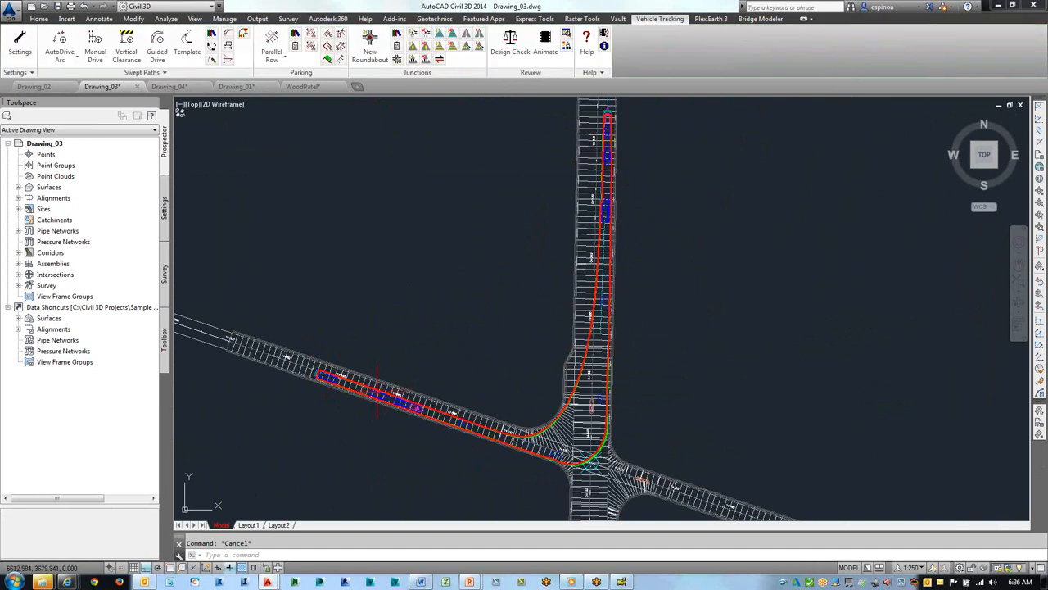
- Insert the vehicle profile of the lowboy swept path in the empty area between the two roads
scroll(382, 394, "up", 4)
left_click(485, 438)
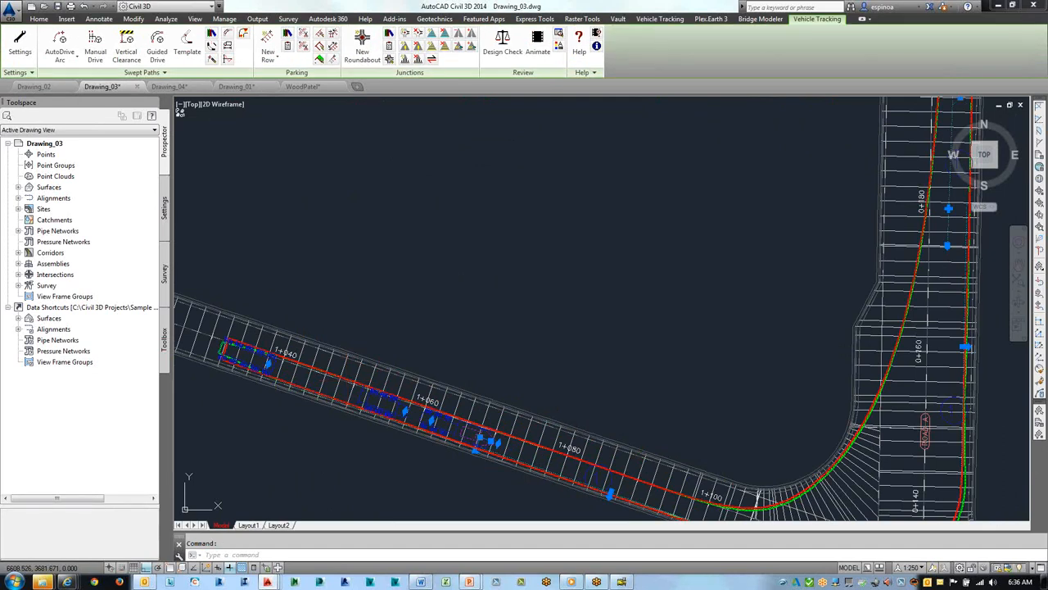
left_click(212, 60)
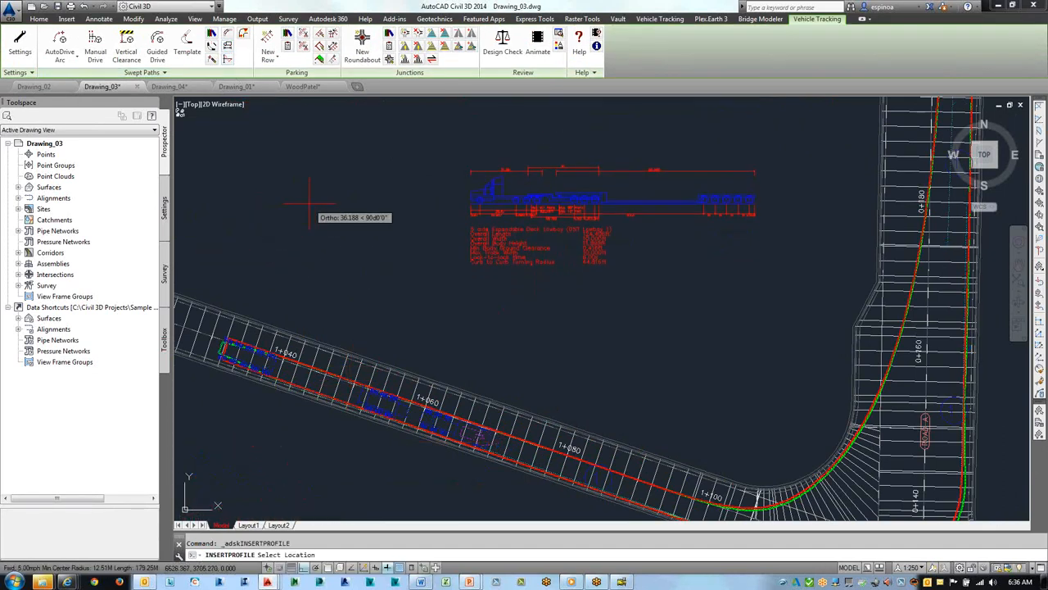
key("Escape")
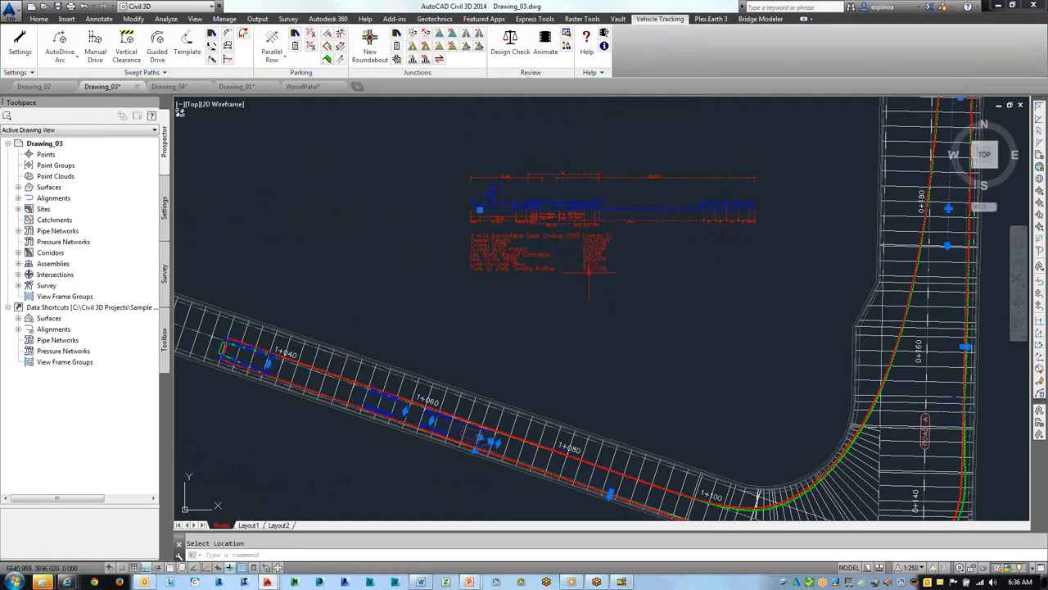
- Examine the lowboy profile's dimensions, articulation limits, axle spacings, deck ground clearance and specification text against the intersection
scroll(636, 225, "up", 2)
scroll(636, 225, "up", 2)
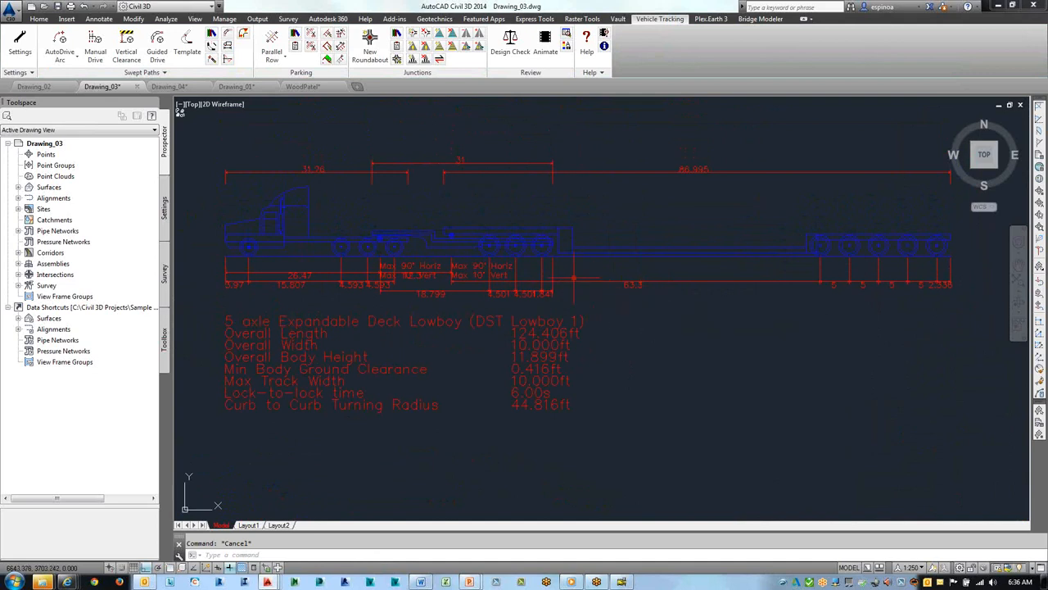
scroll(382, 238, "up", 3)
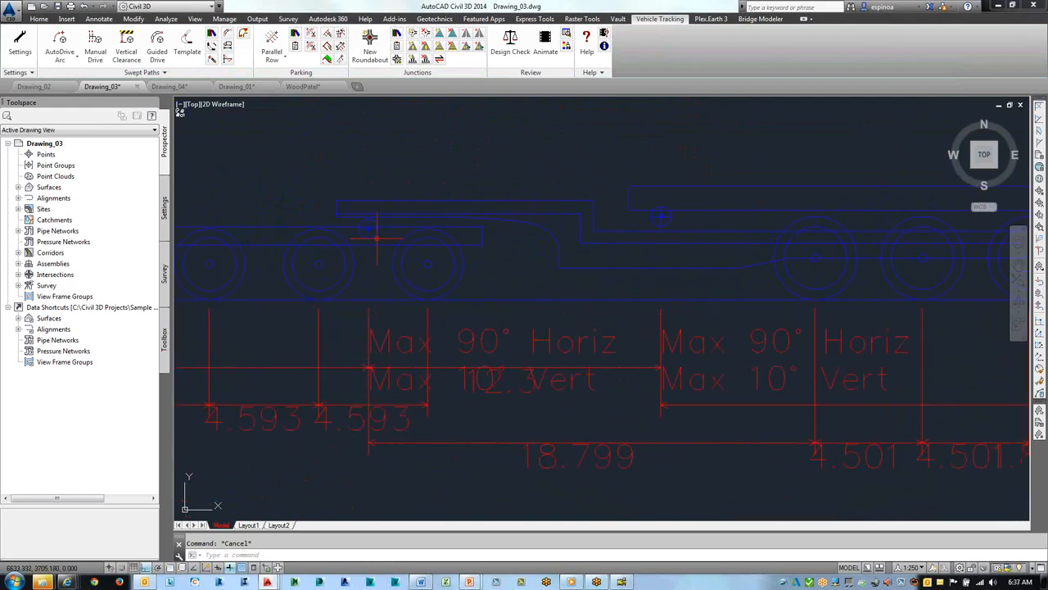
scroll(661, 219, "down", 6)
scroll(654, 259, "down", 3)
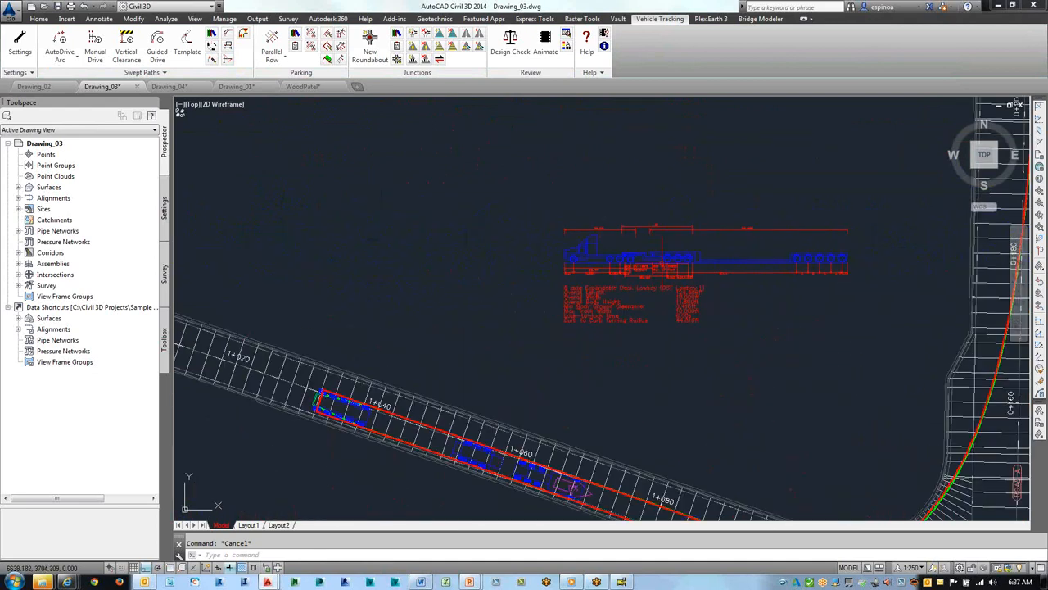
middle_click_drag(665, 264, 494, 252)
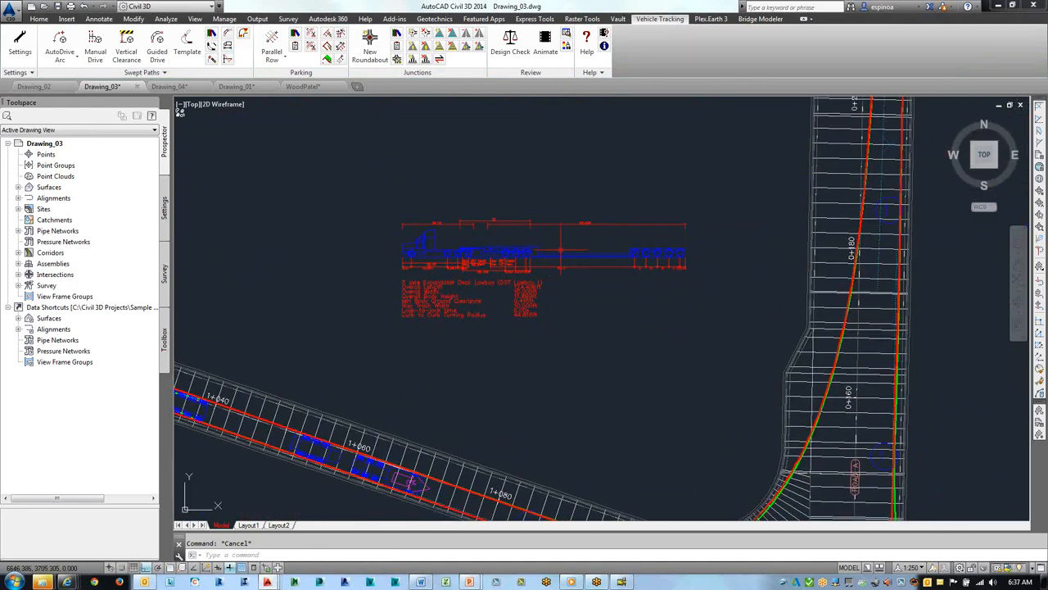
scroll(676, 255, "up", 3)
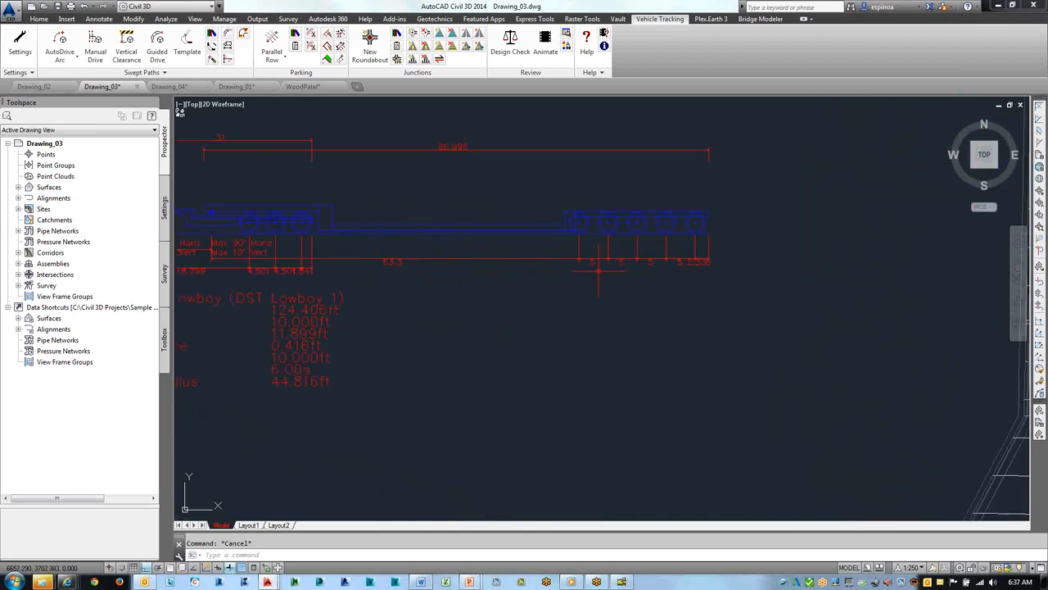
middle_click_drag(583, 270, 797, 251)
middle_click_drag(716, 263, 751, 290)
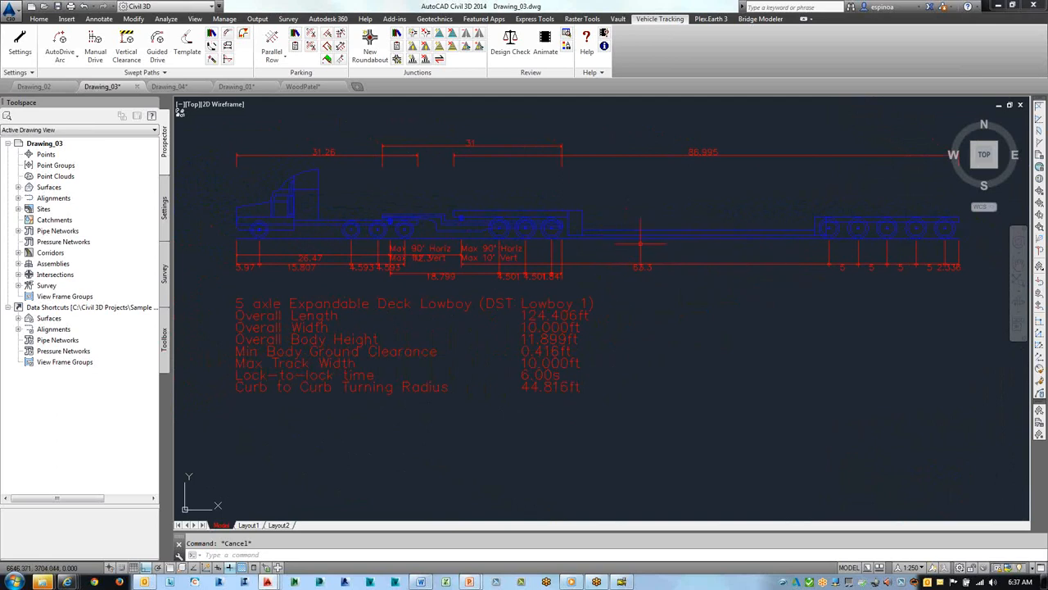
scroll(633, 240, "up", 8)
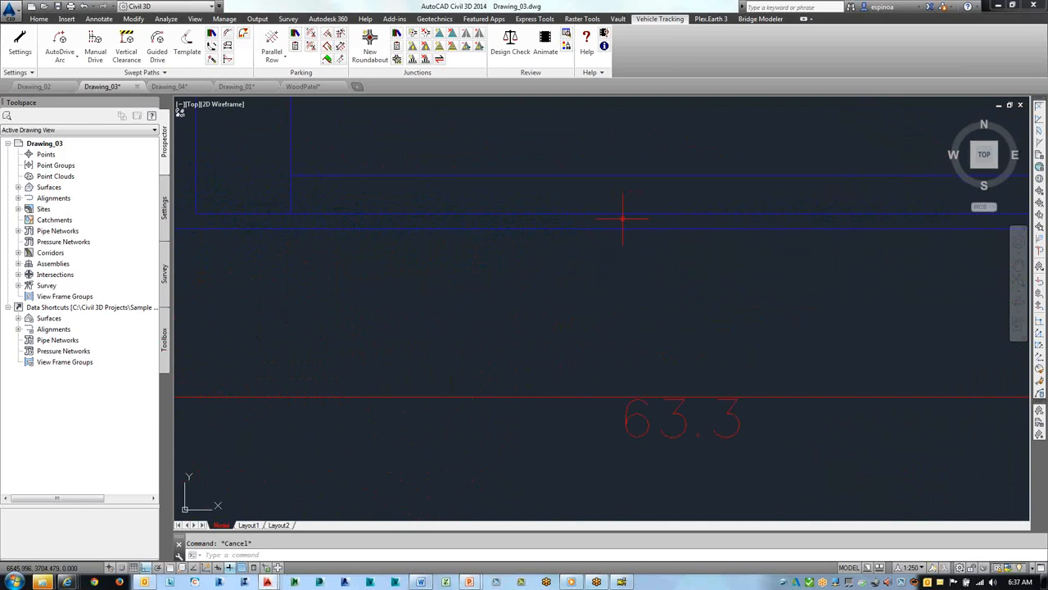
scroll(620, 221, "down", 10)
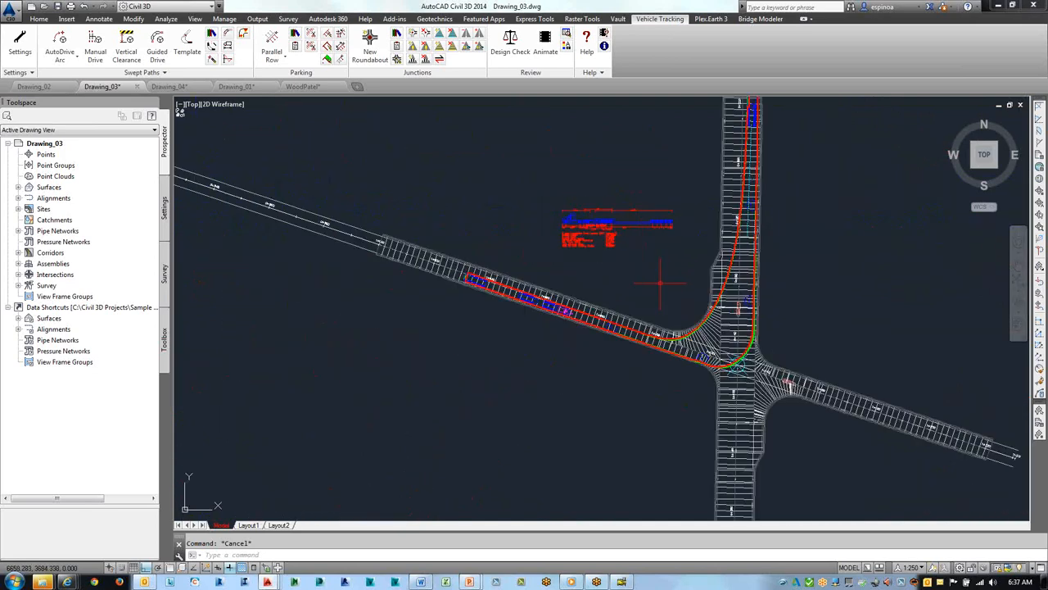
mouse_move(663, 281)
middle_mouse_down()
mouse_move(504, 355)
mouse_move(479, 406)
mouse_move(488, 364)
middle_mouse_up()
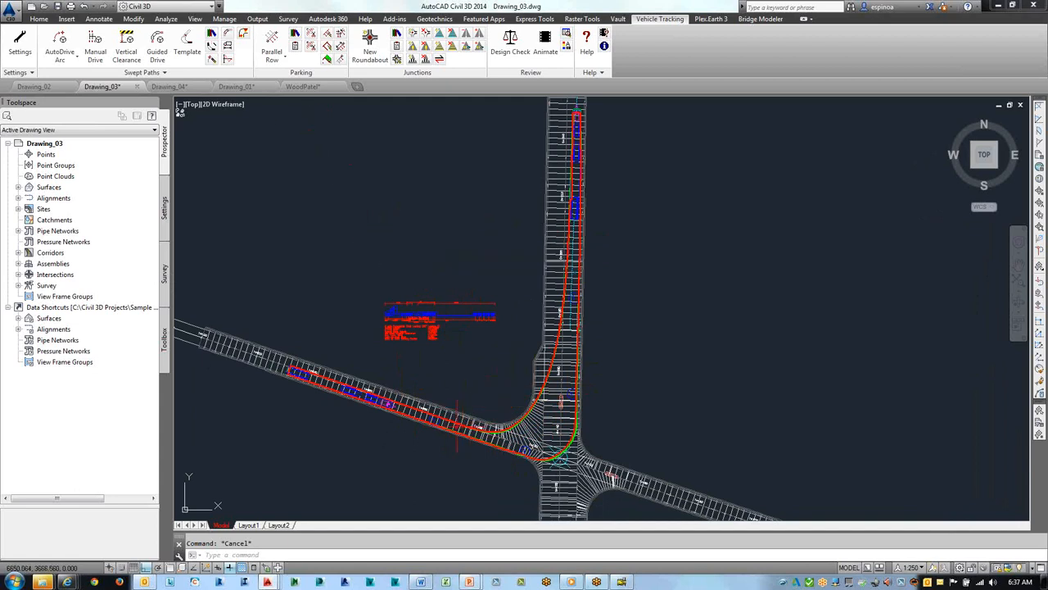
- Place a discrete body outline (plan) of the lowboy on its swept path within the intersection turn
left_click(453, 421)
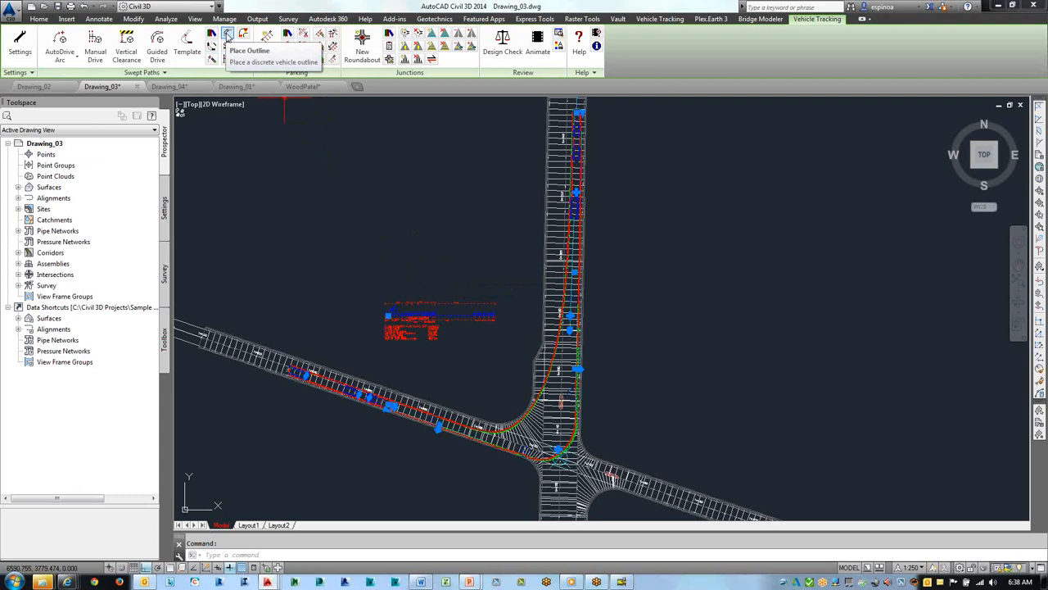
left_click(227, 34)
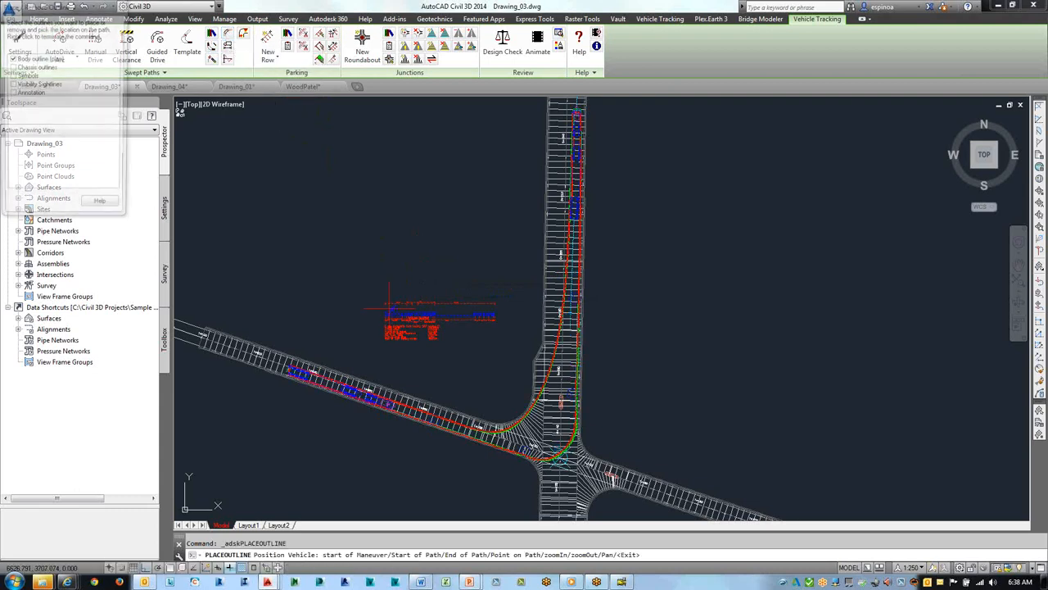
scroll(456, 437, "up", 4)
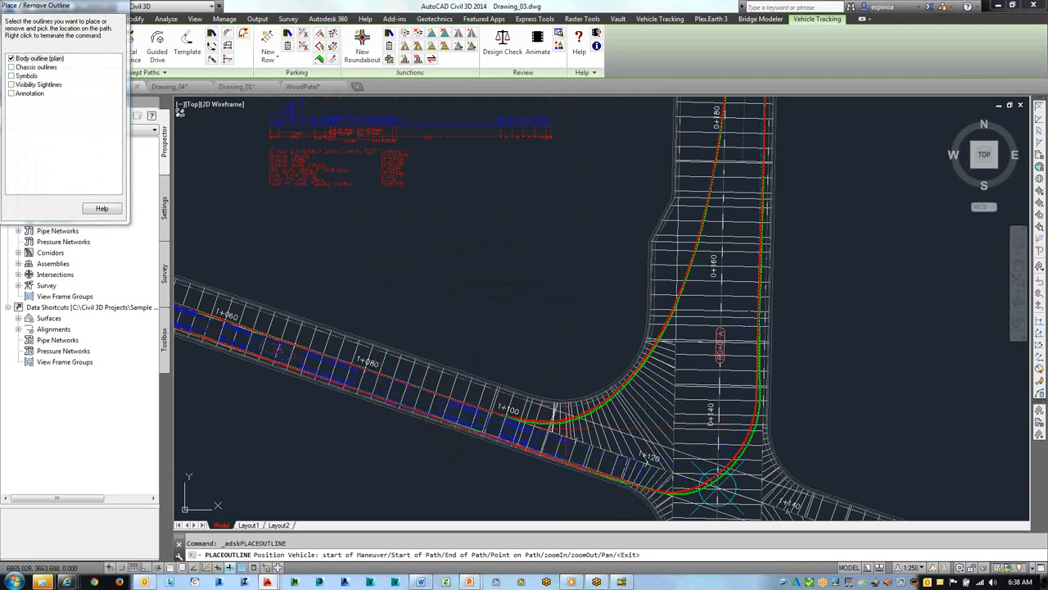
left_click(706, 432)
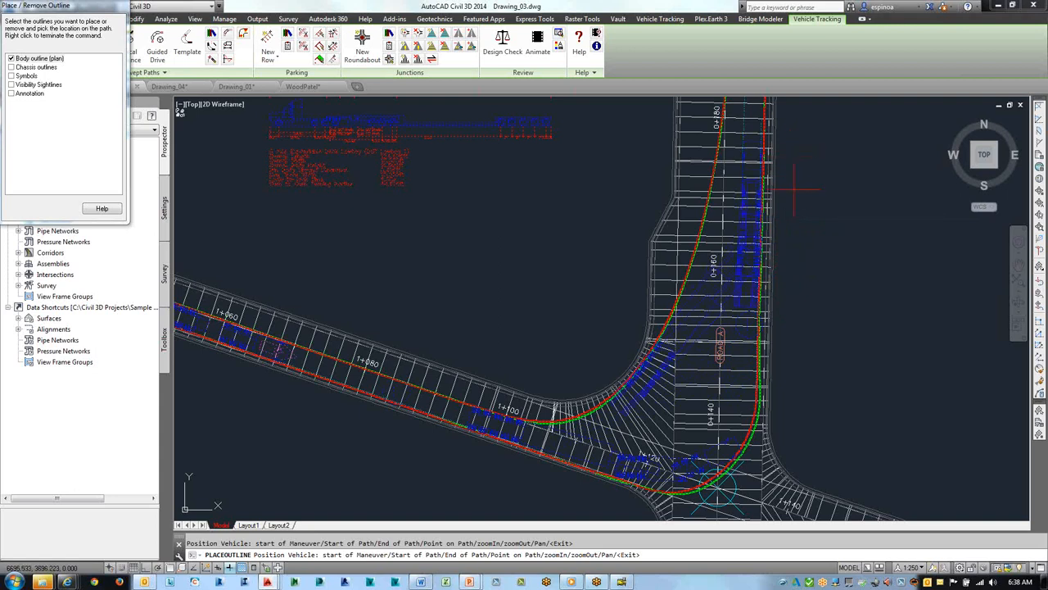
right_click(808, 229)
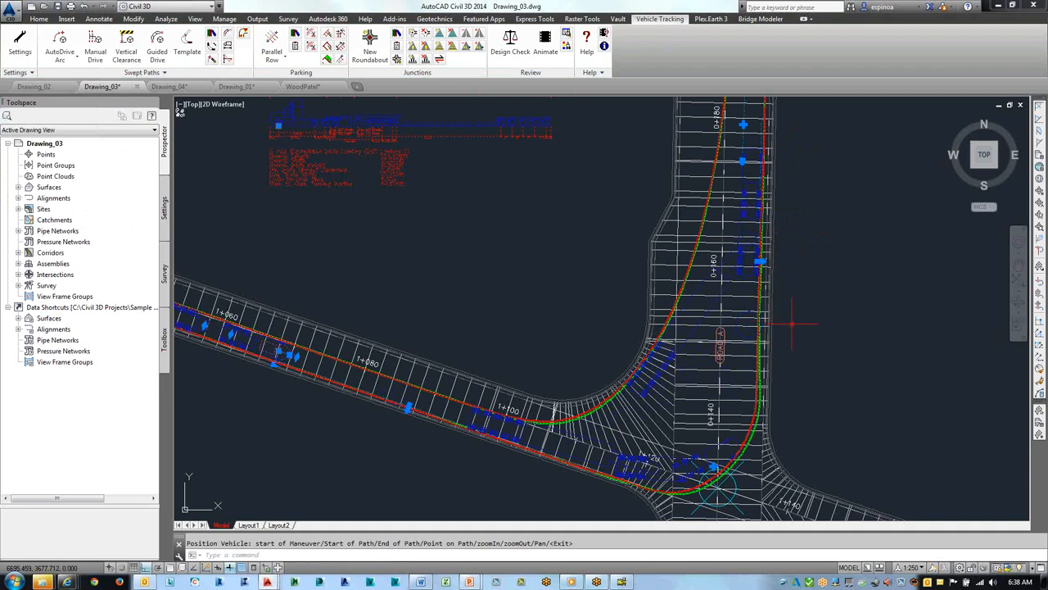
key("Escape")
- Examine the placed lowboy outline and its swept path edges along Road A and the inner curb return
mouse_move(786, 319)
middle_mouse_down()
mouse_move(729, 303)
mouse_move(631, 347)
mouse_move(593, 332)
middle_mouse_up()
scroll(626, 334, "up", 2)
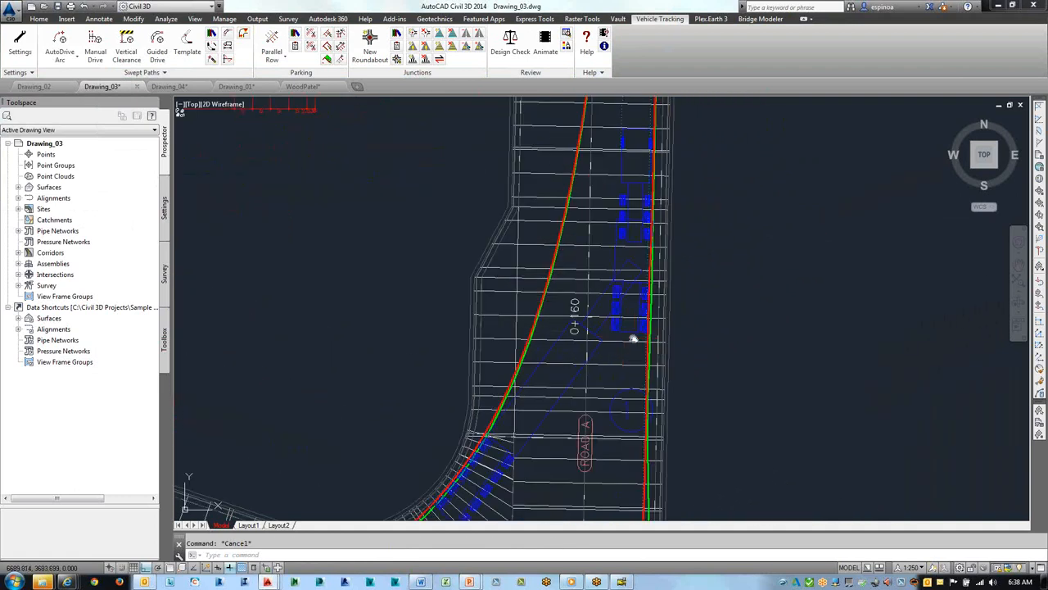
scroll(598, 372, "up", 1)
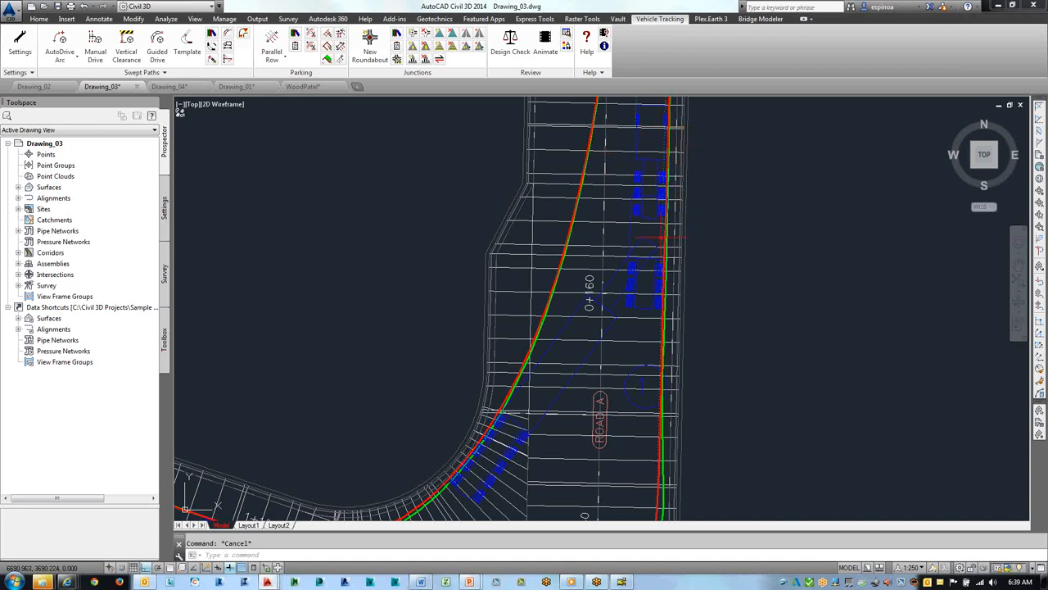
mouse_move(662, 238)
middle_click_drag(543, 379, 581, 294)
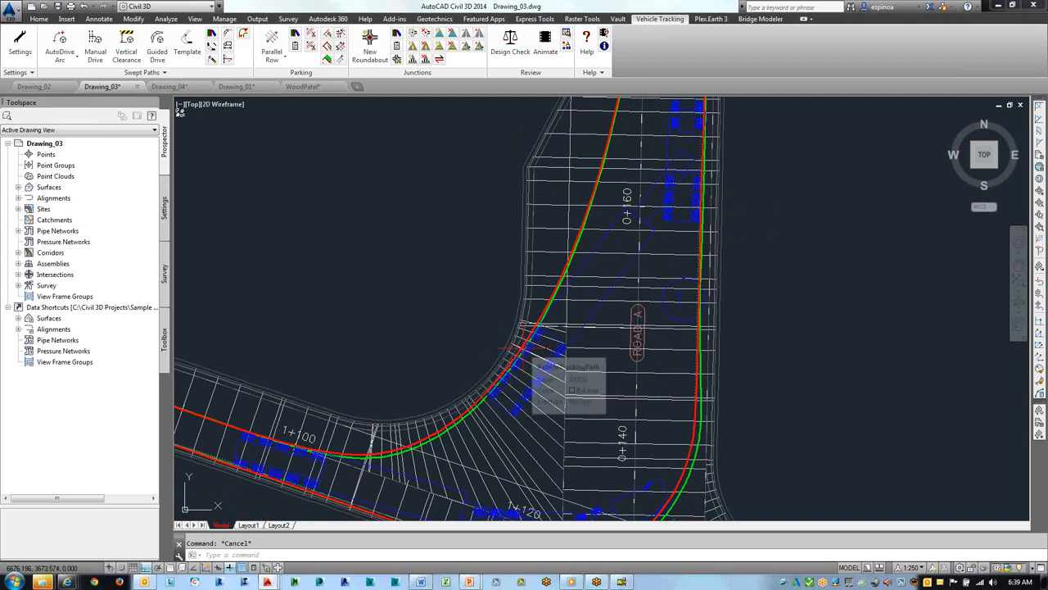
scroll(518, 347, "down", 2)
middle_click_drag(620, 254, 601, 290)
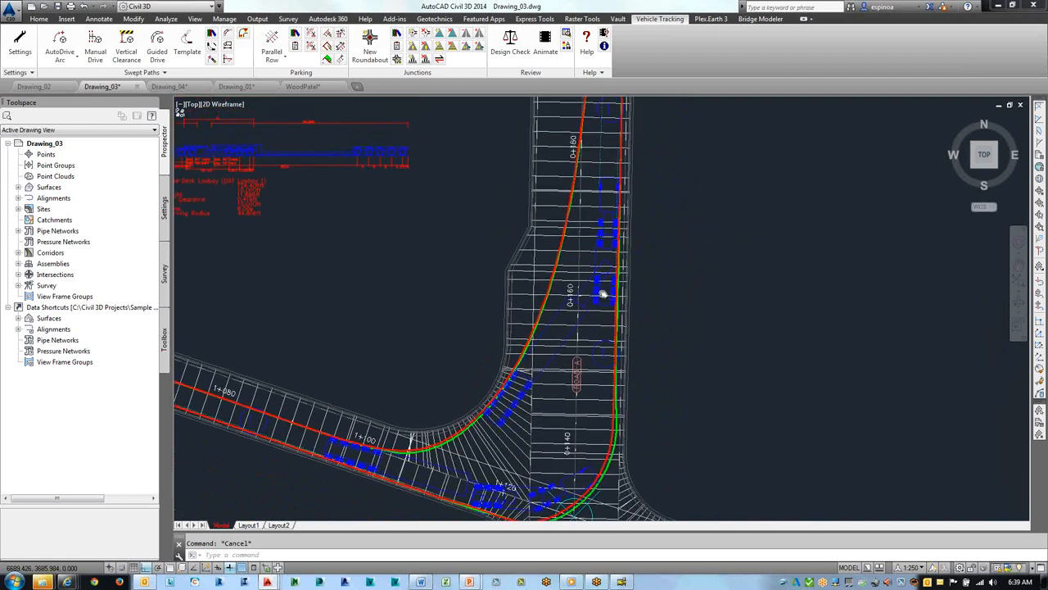
- Insert a ground conflict report for the lowboy swept path turning through the intersection
mouse_move(568, 323)
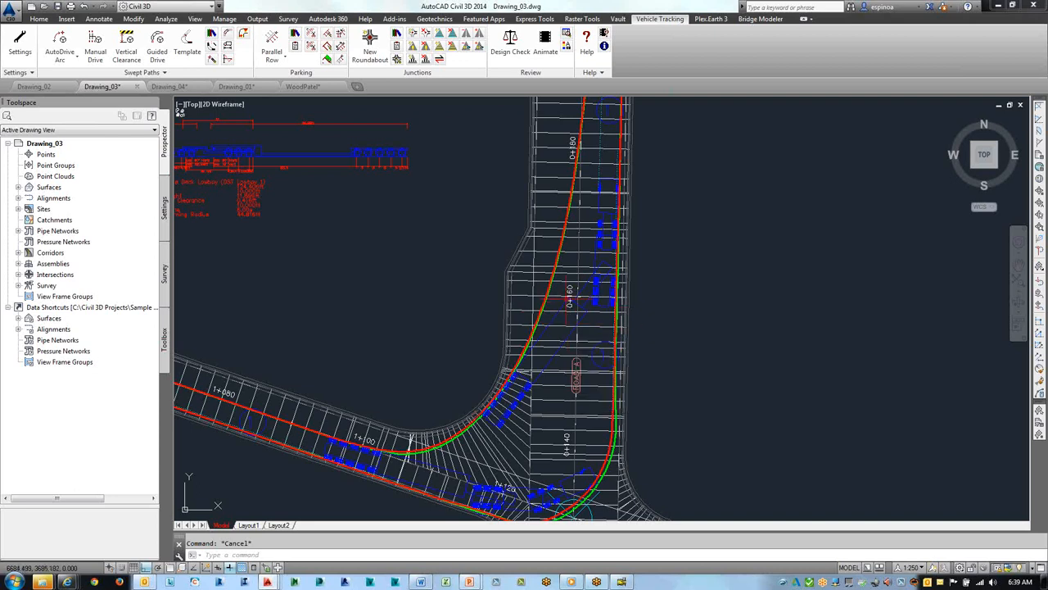
mouse_move(580, 288)
left_click(557, 260)
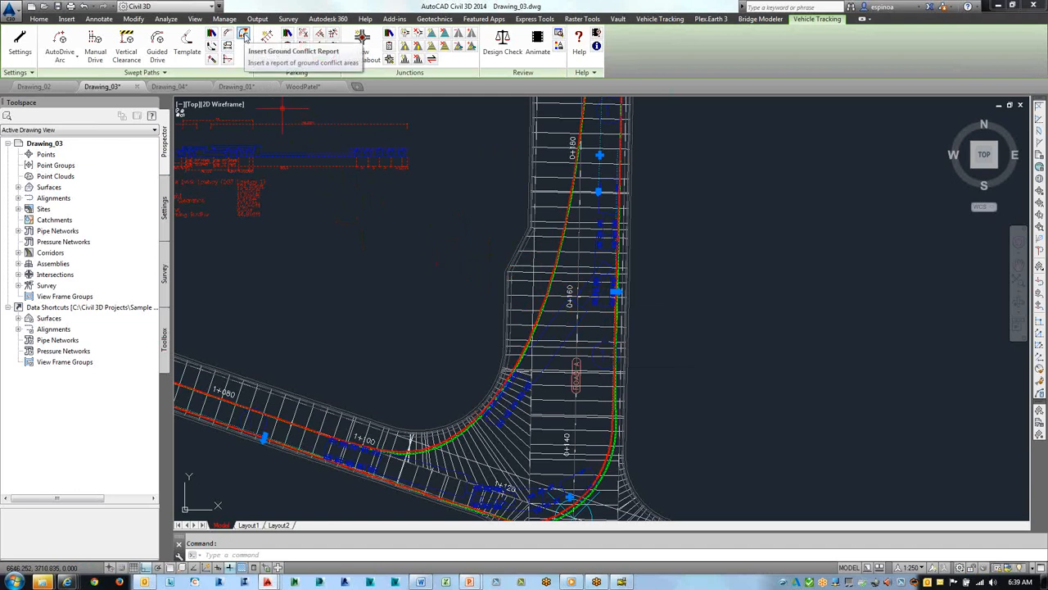
left_click(243, 36)
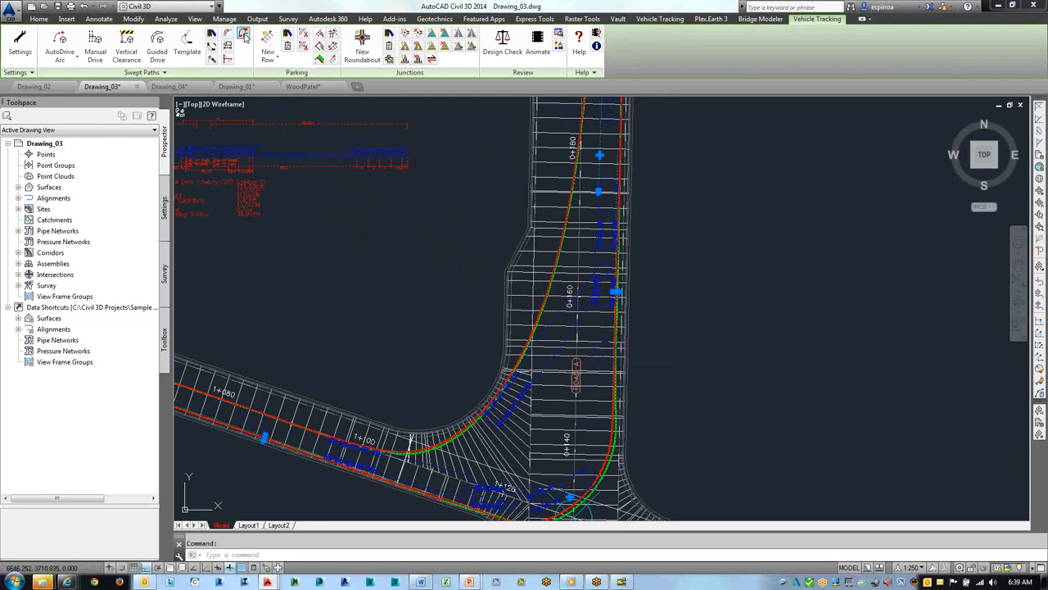
left_click(572, 328)
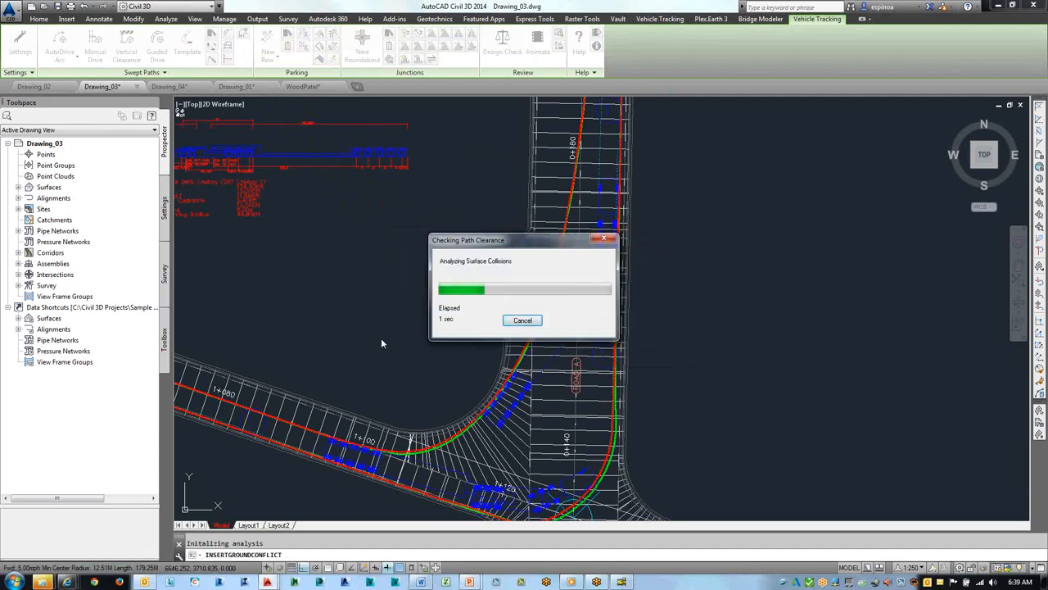
mouse_move(381, 338)
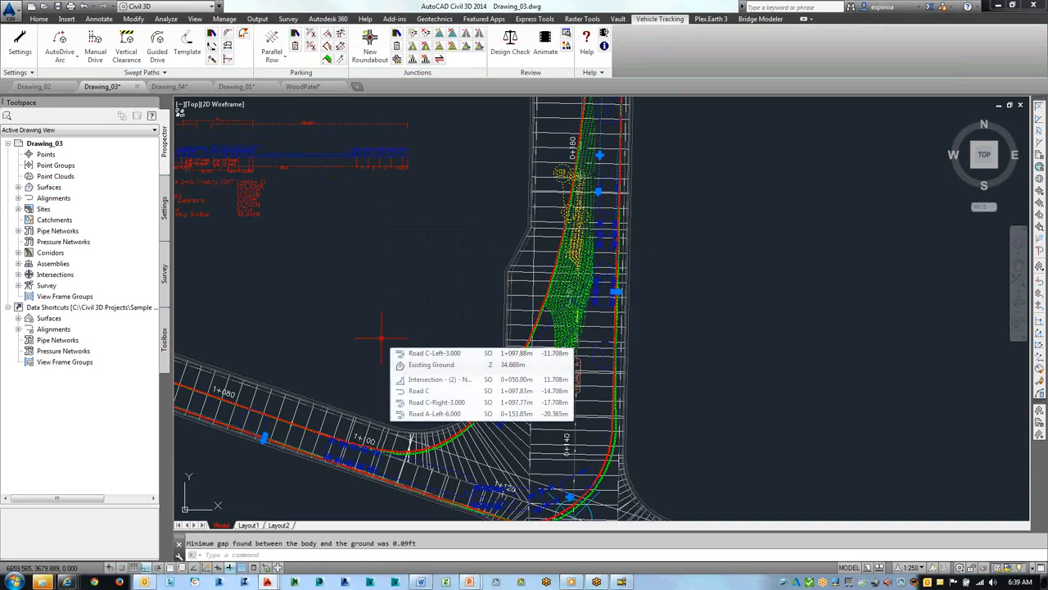
key("Escape")
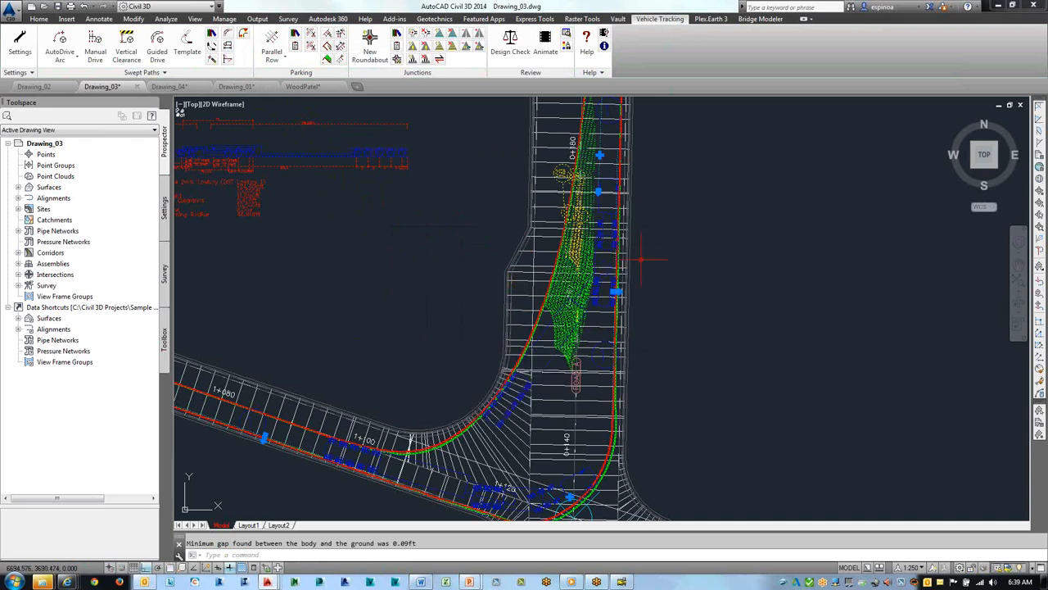
- Examine the ground conflict areas and clearance labels along the lowboy's path on Road A
middle_click_drag(723, 238, 699, 312)
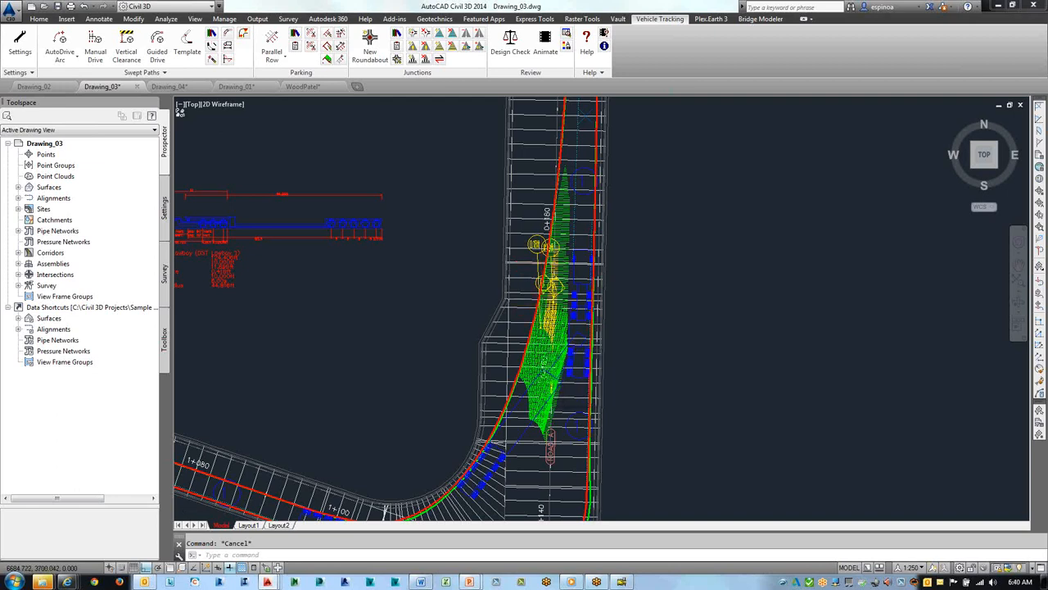
scroll(541, 261, "up", 5)
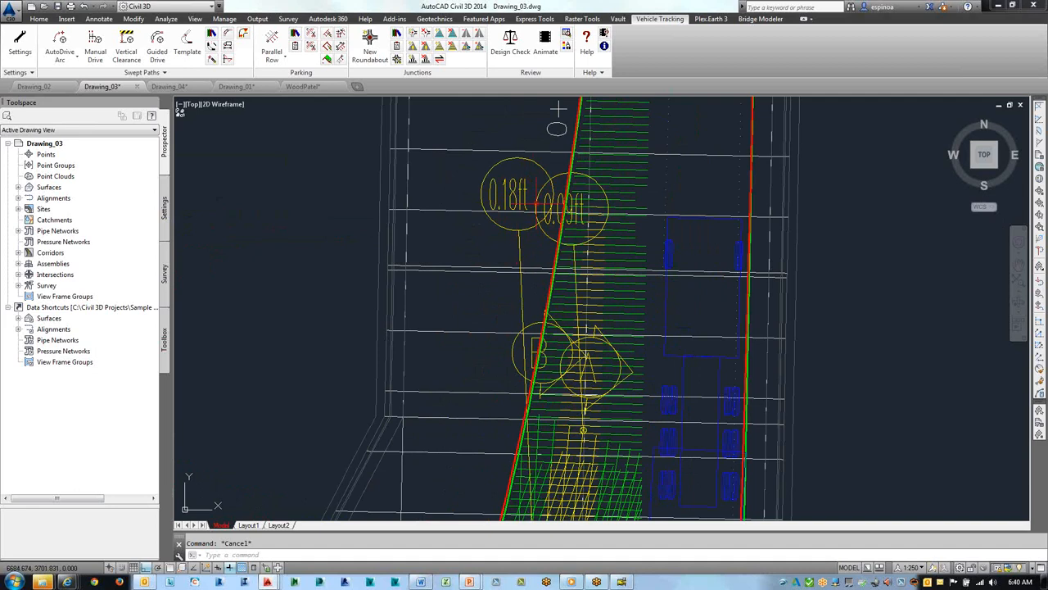
scroll(538, 242, "down", 5)
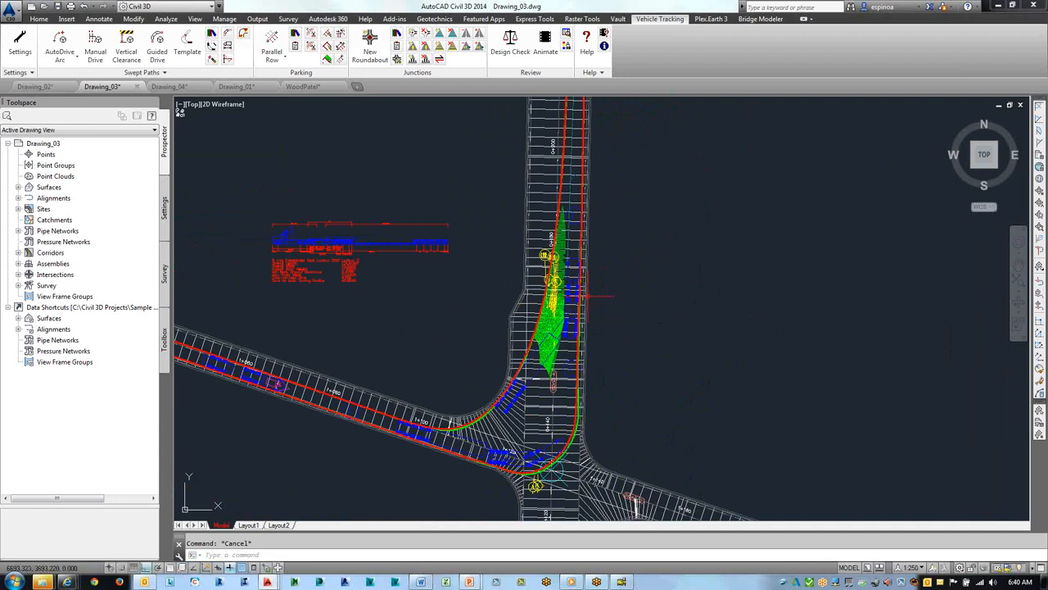
scroll(579, 295, "down", 2)
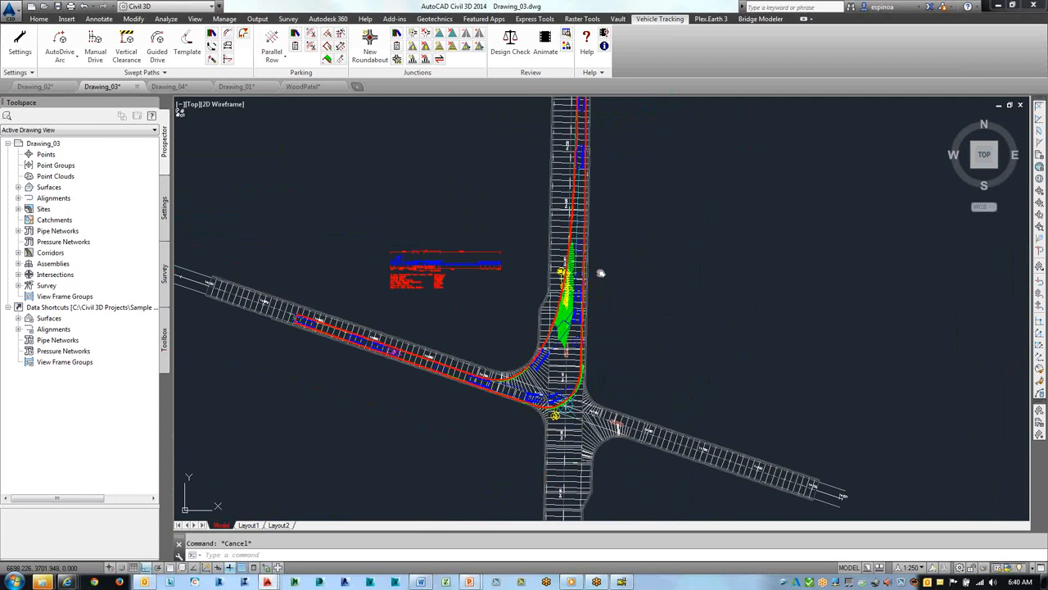
middle_click_drag(598, 274, 557, 294)
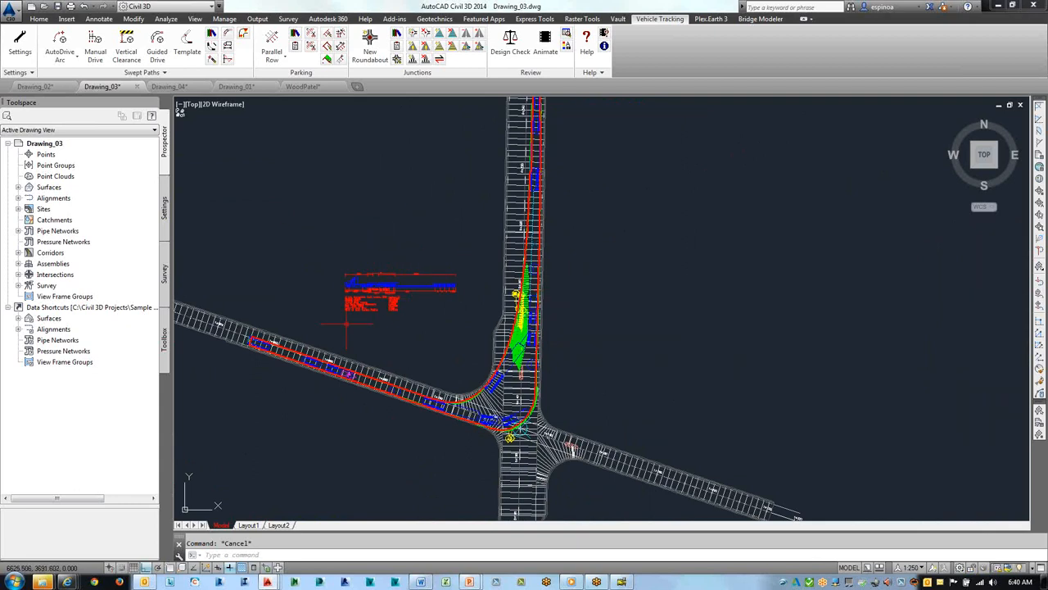
- Switch to Drawing_04 and show the crossing of its two road alignments
left_click(178, 88)
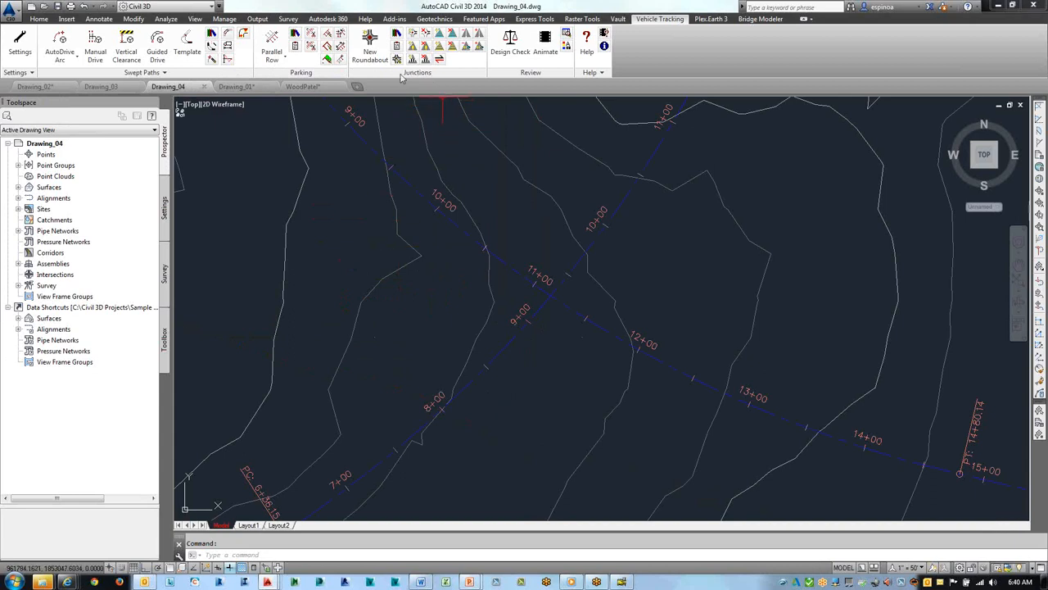
scroll(480, 216, "down", 2)
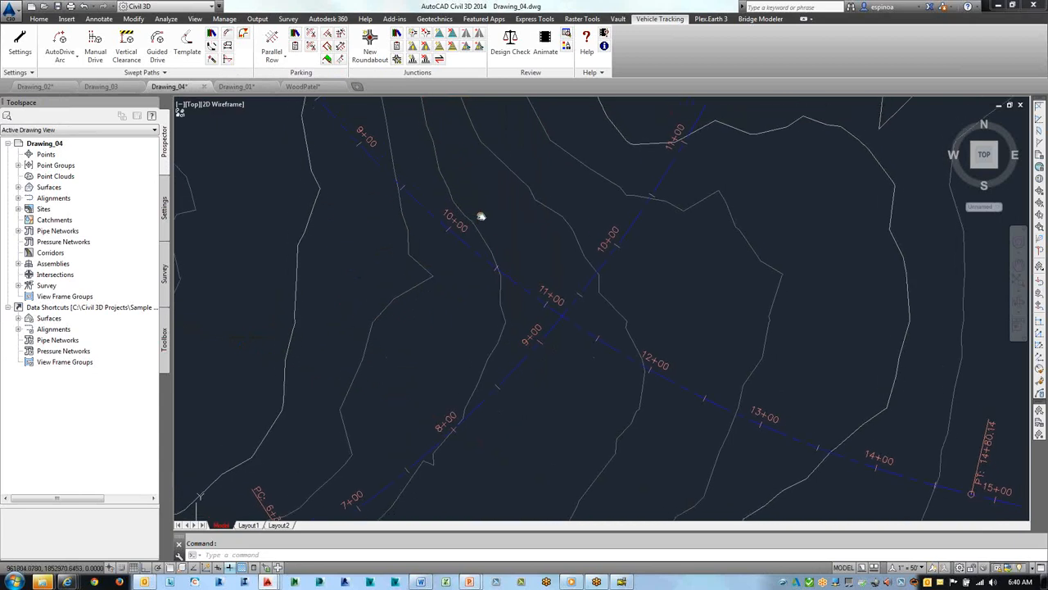
scroll(487, 218, "down", 1)
middle_click_drag(486, 218, 511, 235)
mouse_move(512, 235)
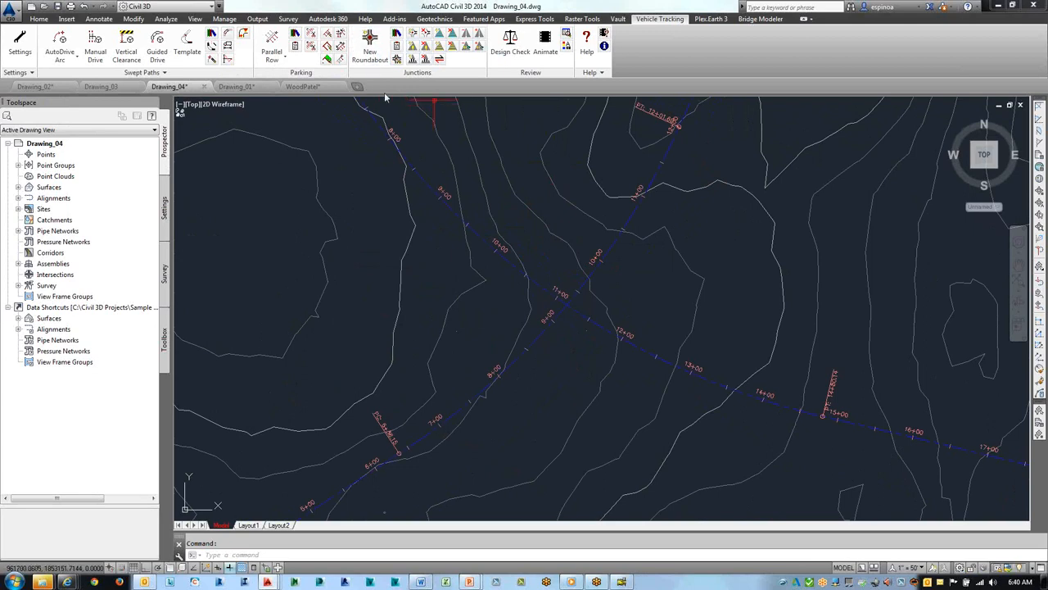
mouse_move(456, 122)
middle_mouse_down()
mouse_move(459, 145)
mouse_move(489, 140)
mouse_move(480, 128)
middle_mouse_up()
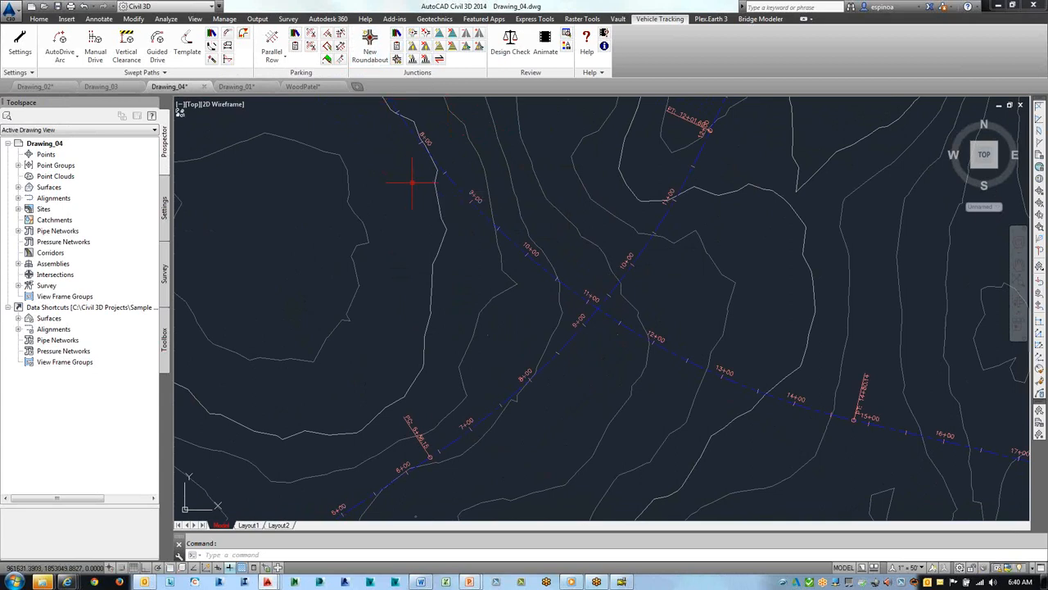
- Start a new FHWA 2010 urban single lane roundabout and accept the drawing settings with Existing Ground as the existing surface
left_click(369, 47)
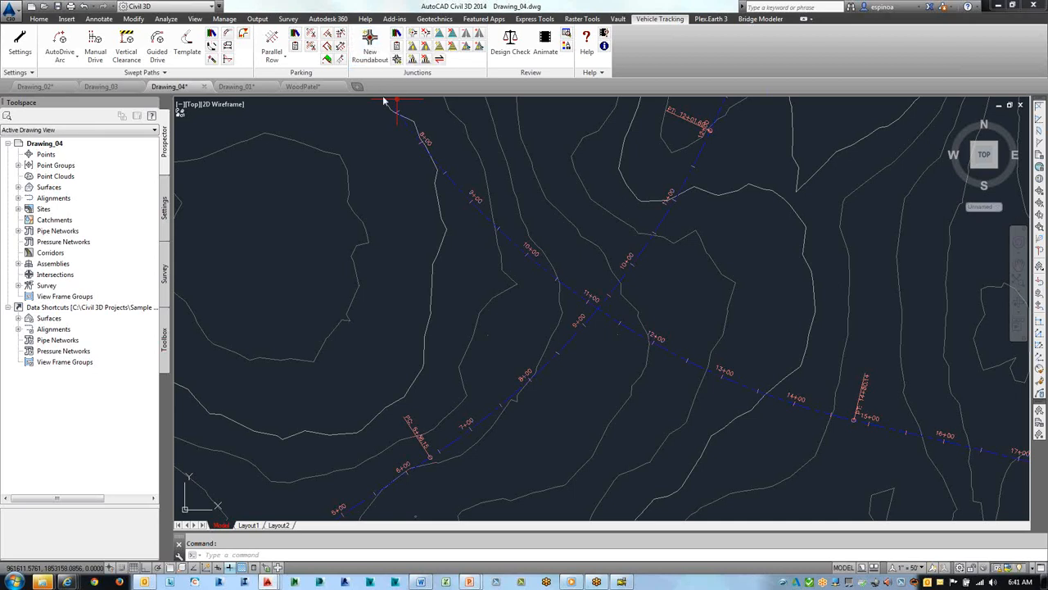
left_click(369, 42)
left_click(430, 200)
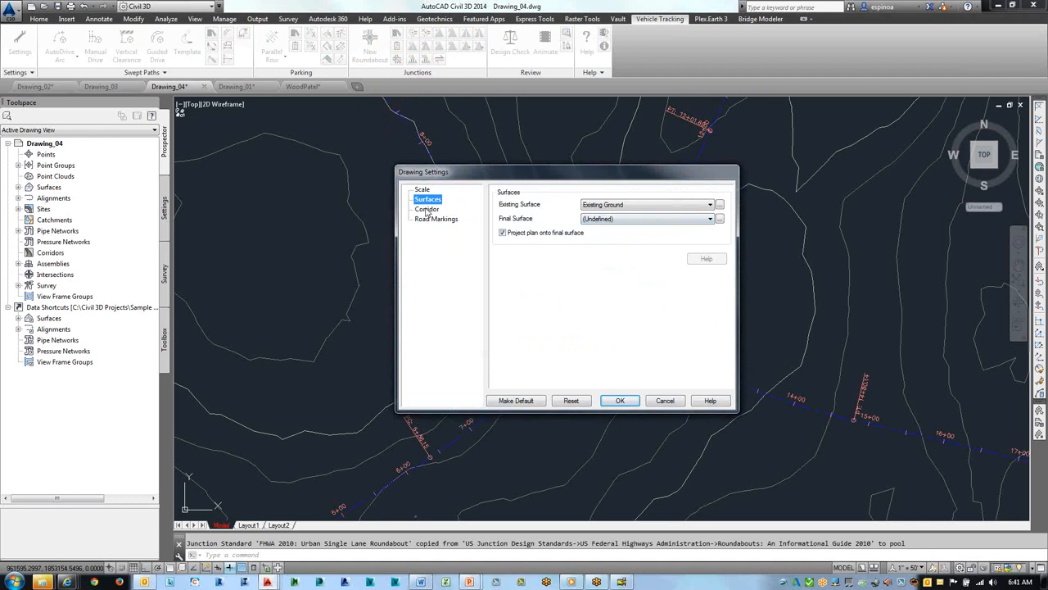
left_click(620, 400)
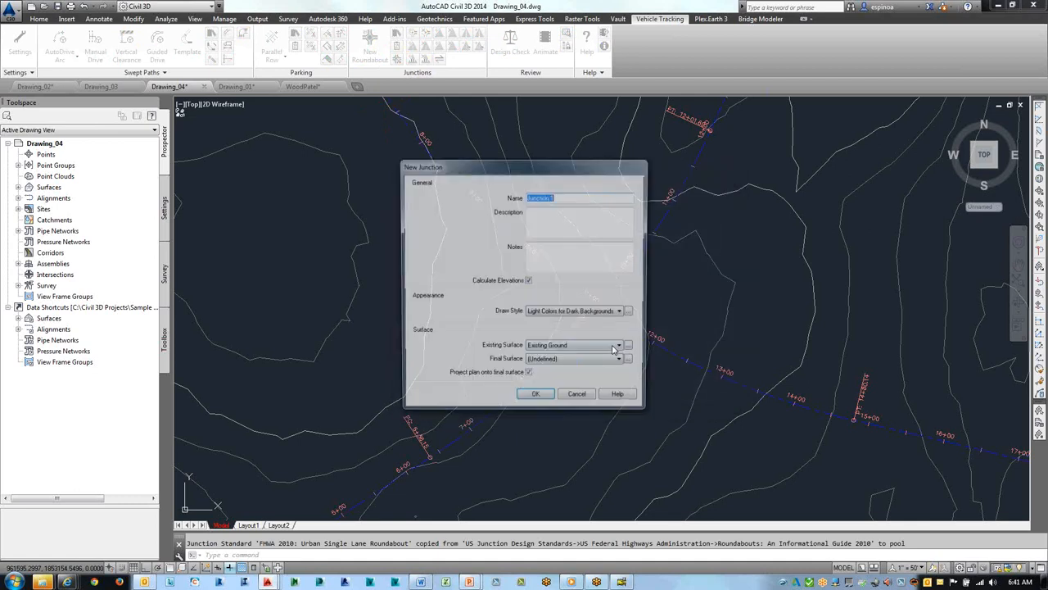
left_click(536, 400)
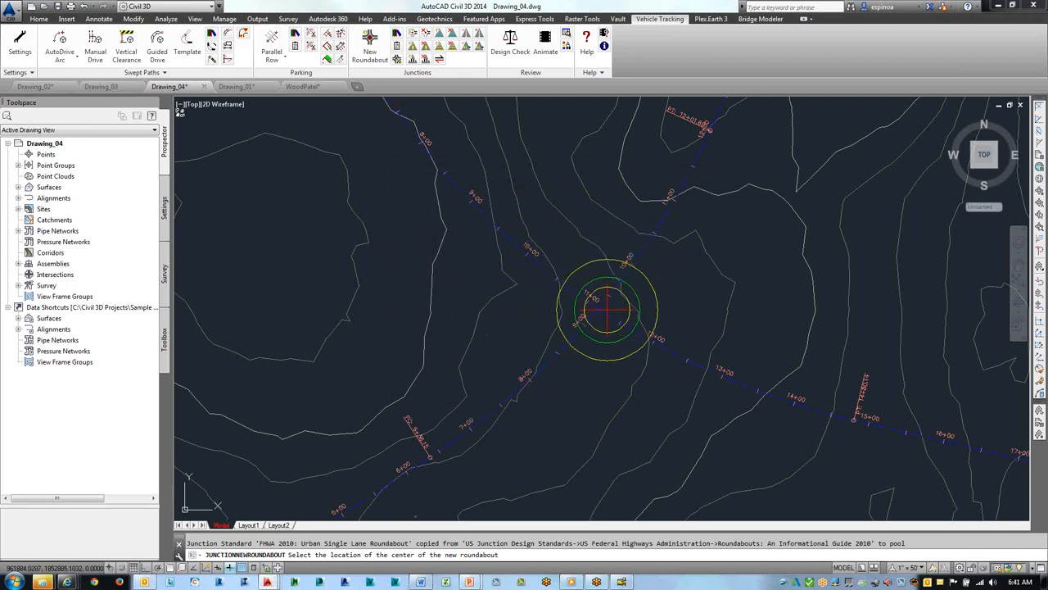
left_click(603, 310)
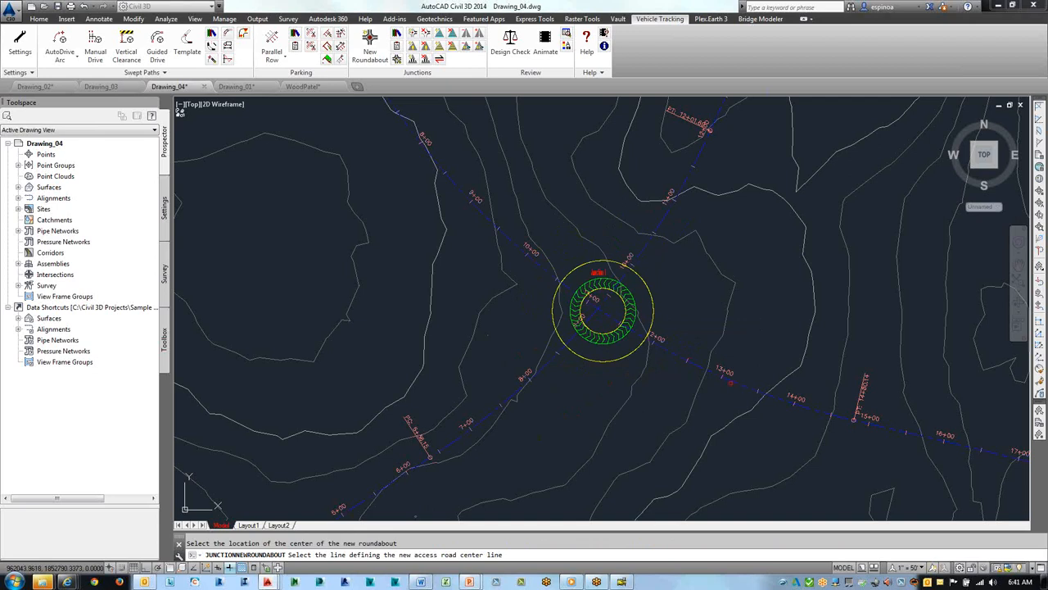
key("Return")
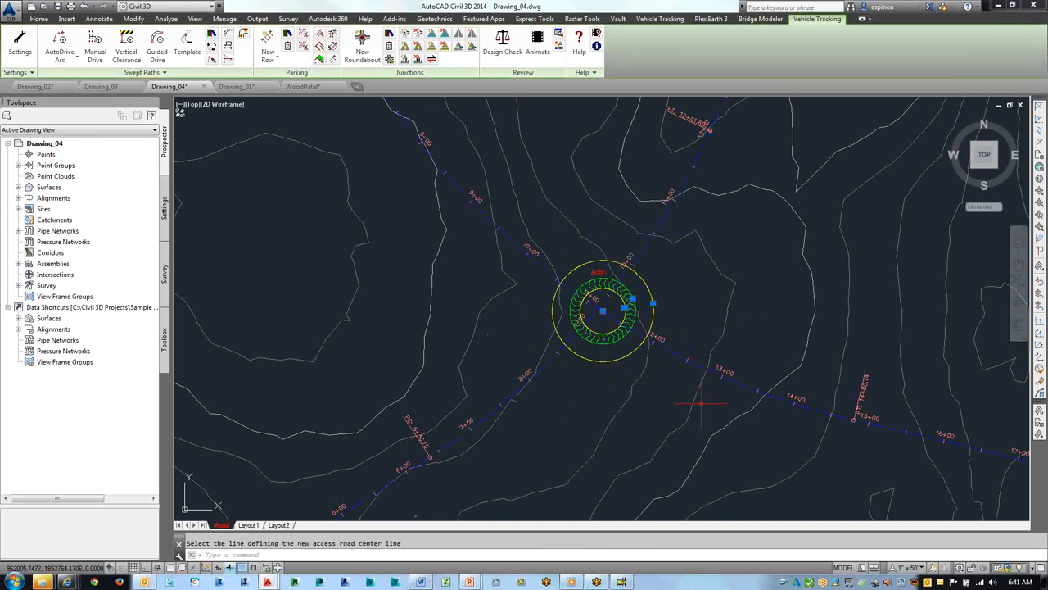
key("Escape")
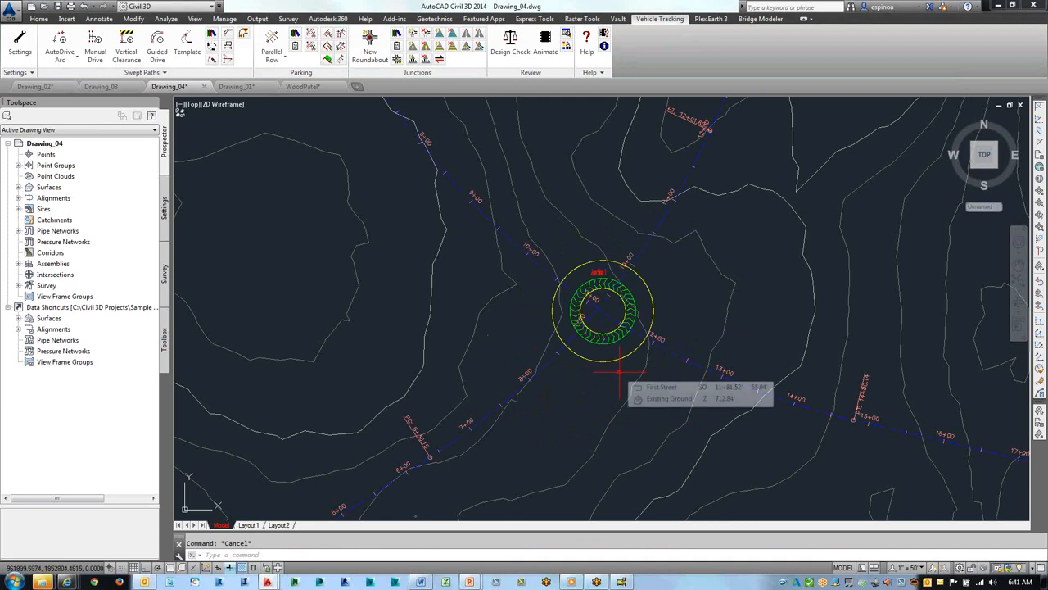
key("F3")
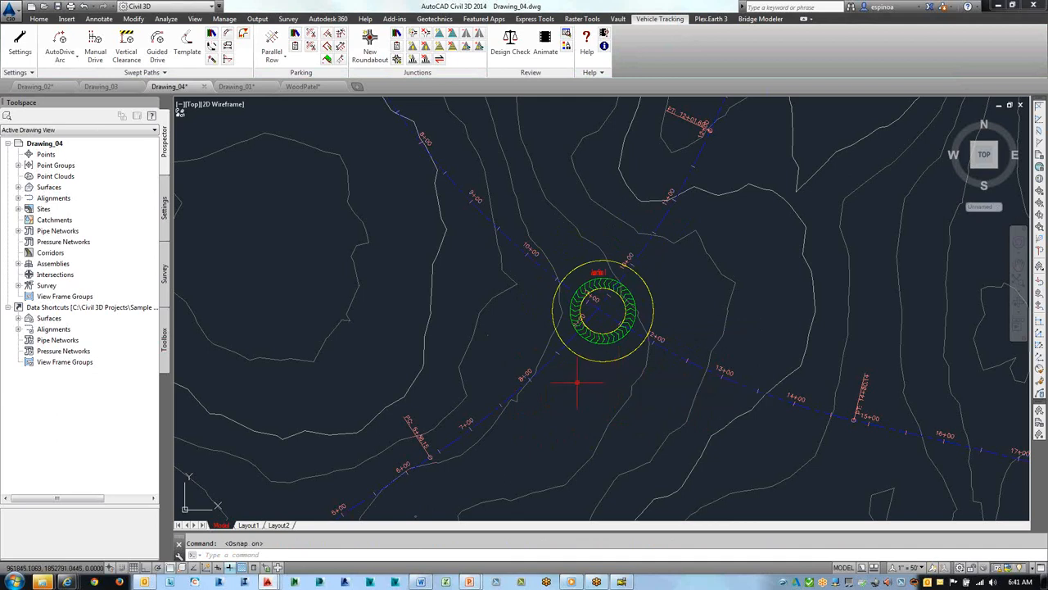
left_click(624, 357)
key("Delete")
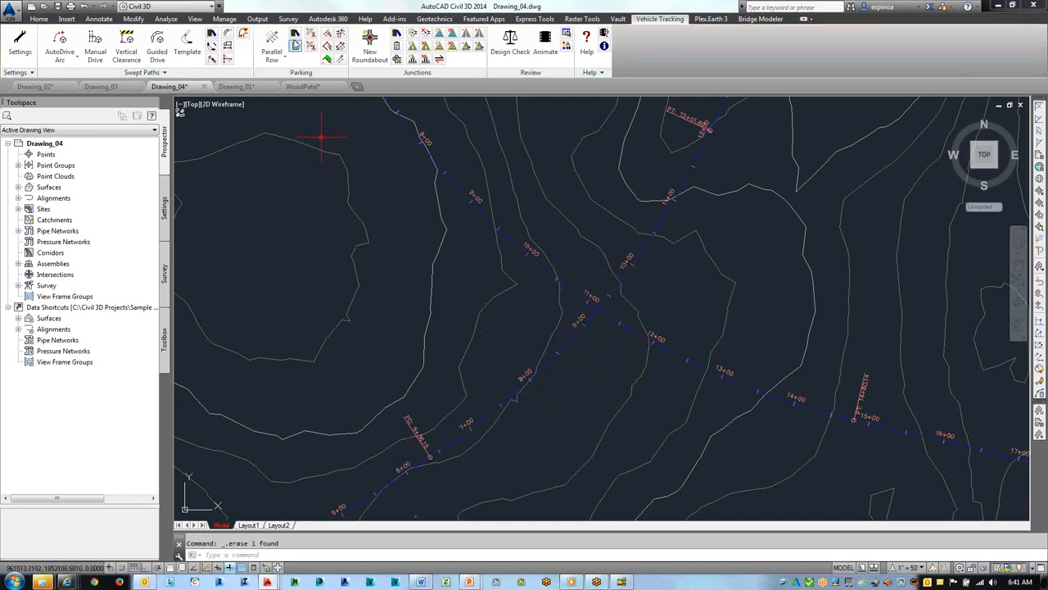
- Create roundabout Junction 1 on the Existing Ground surface, centered at the crossing of the two alignments
left_click(369, 43)
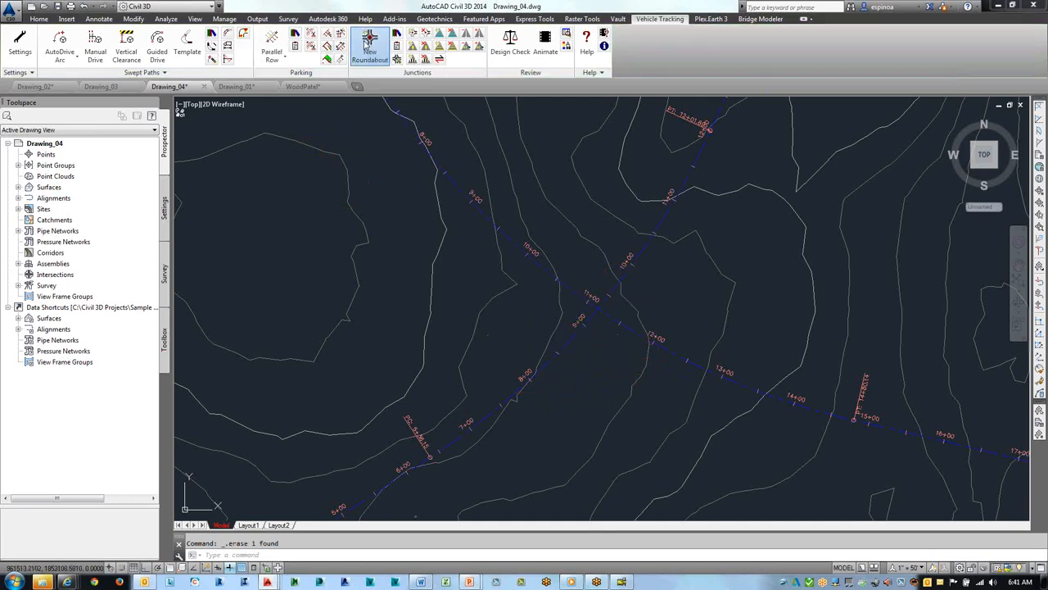
left_click(536, 399)
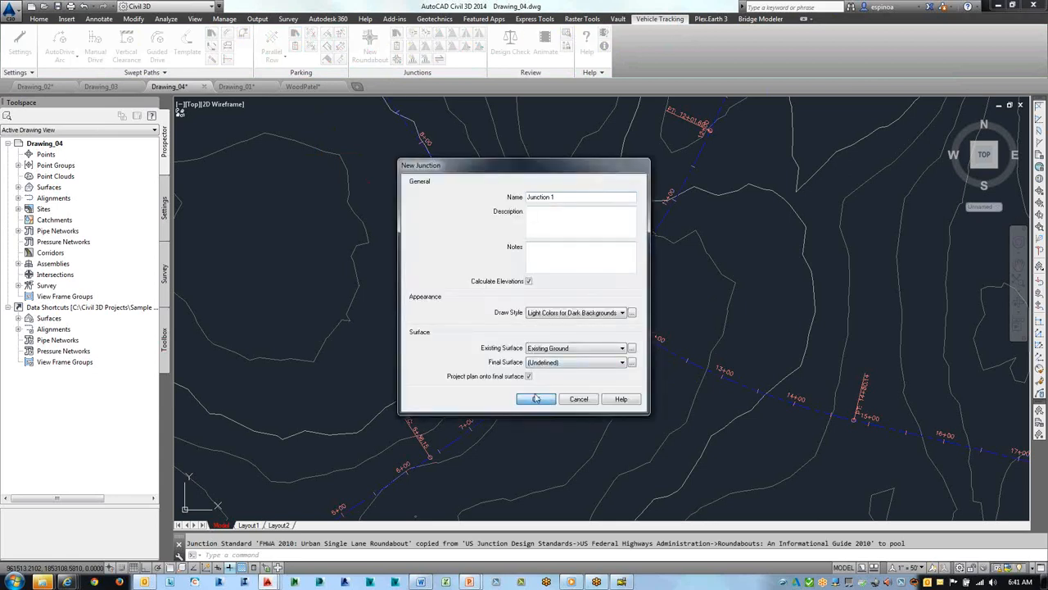
left_click(613, 312)
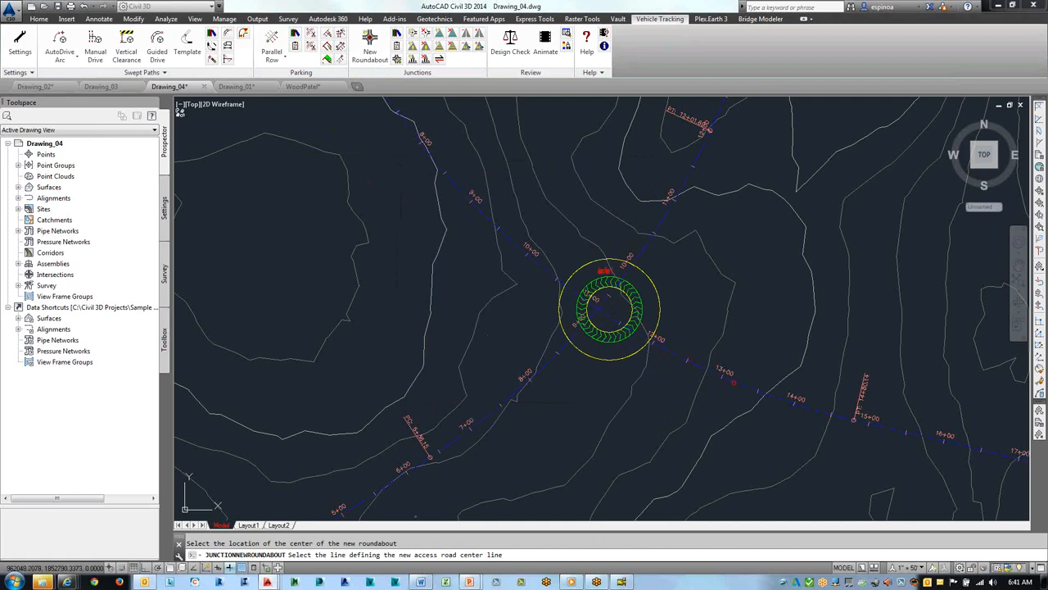
- Add roundabout legs along First Street to the southeast and along the crossing road to the northeast, keeping the default names
left_click(734, 382)
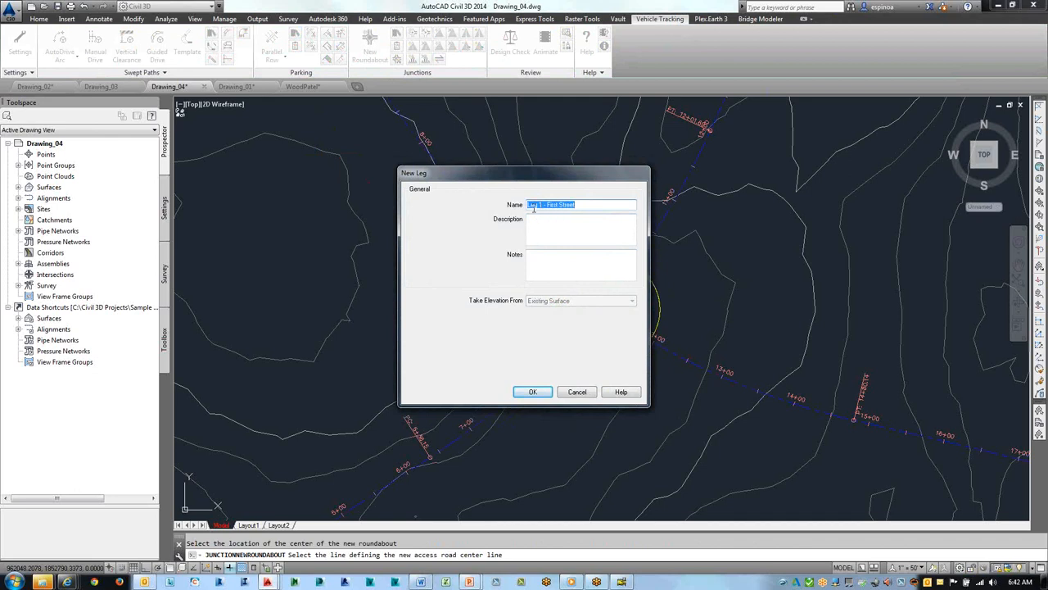
left_click(532, 391)
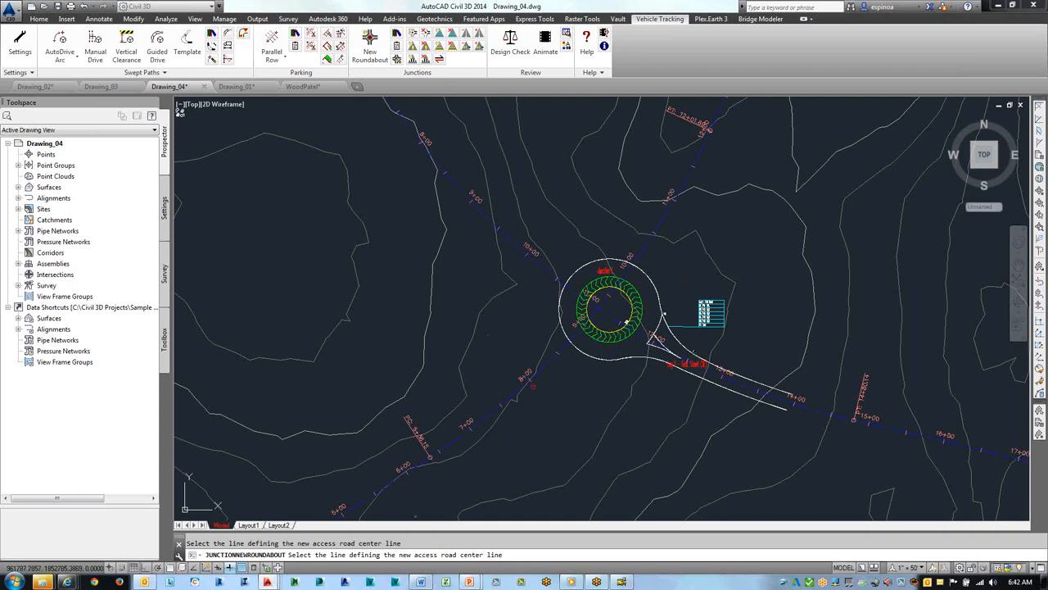
left_click(665, 218)
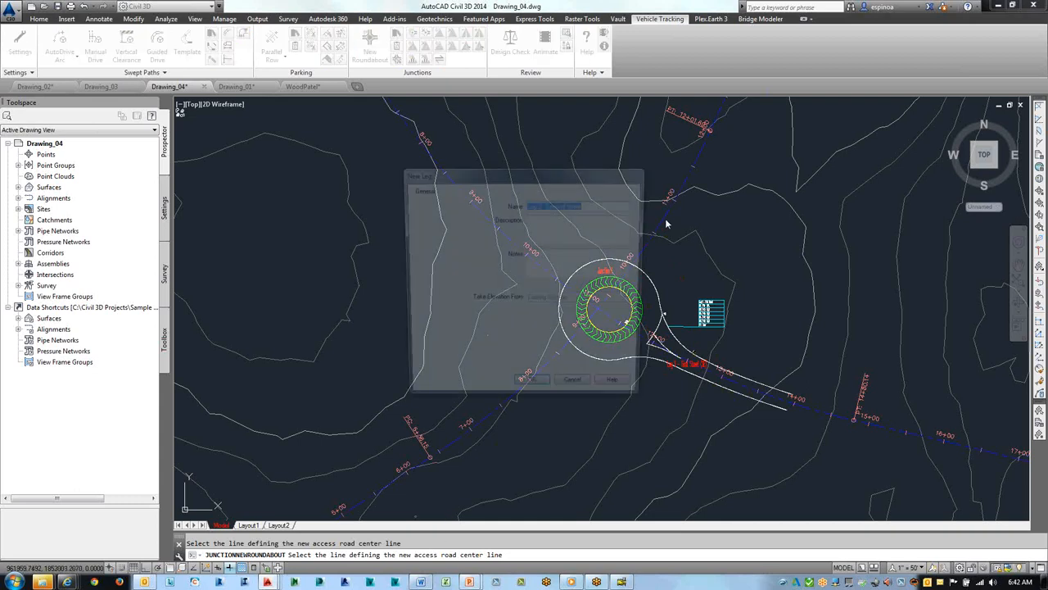
left_click(533, 391)
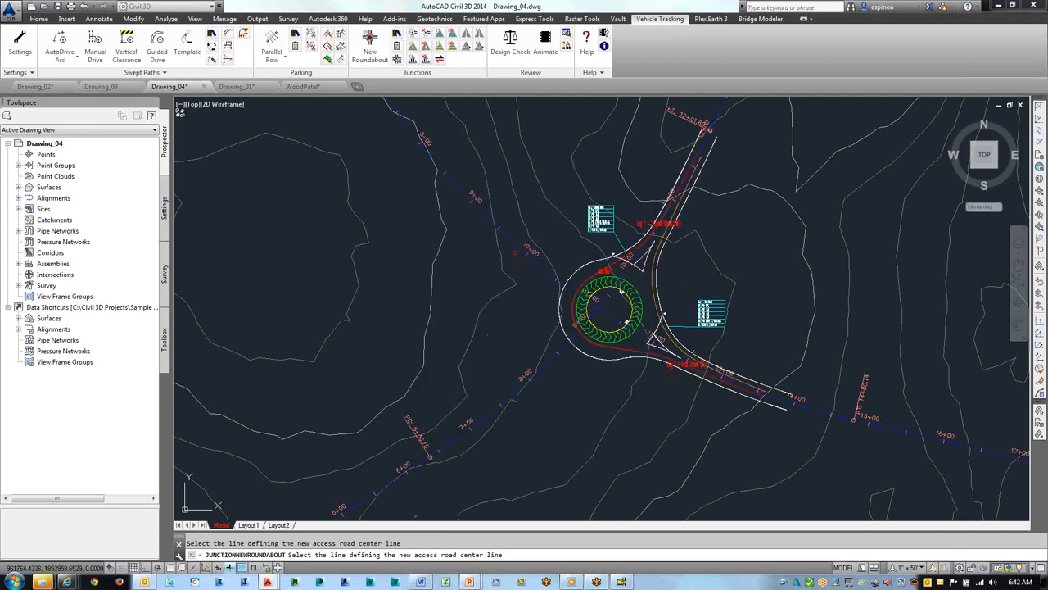
- Add the northwest First Street leg and the southwest leg of the crossing road, finish the roundabout and select it
left_click(505, 235)
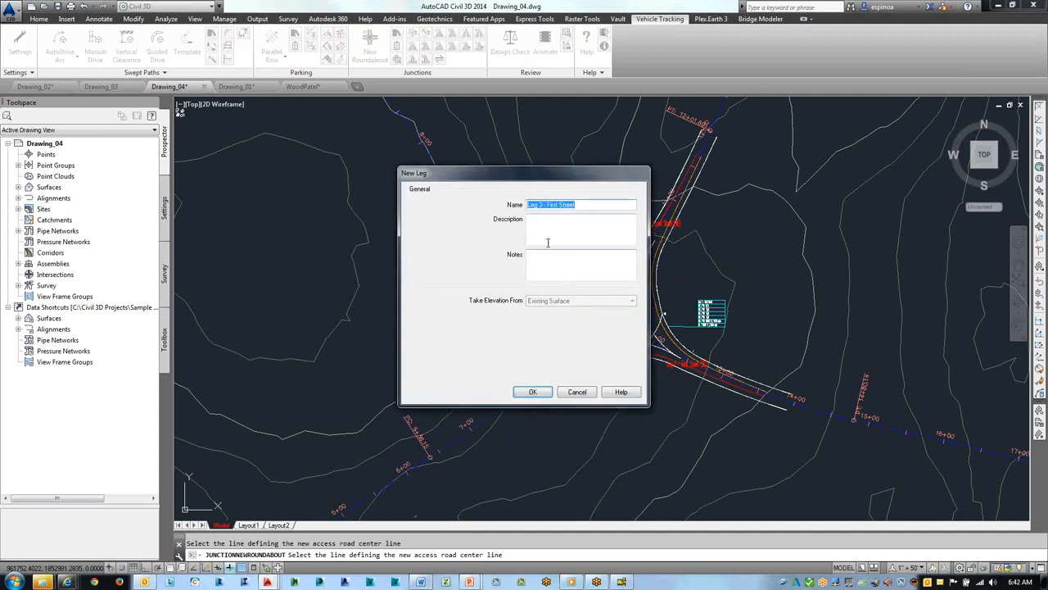
left_click(532, 392)
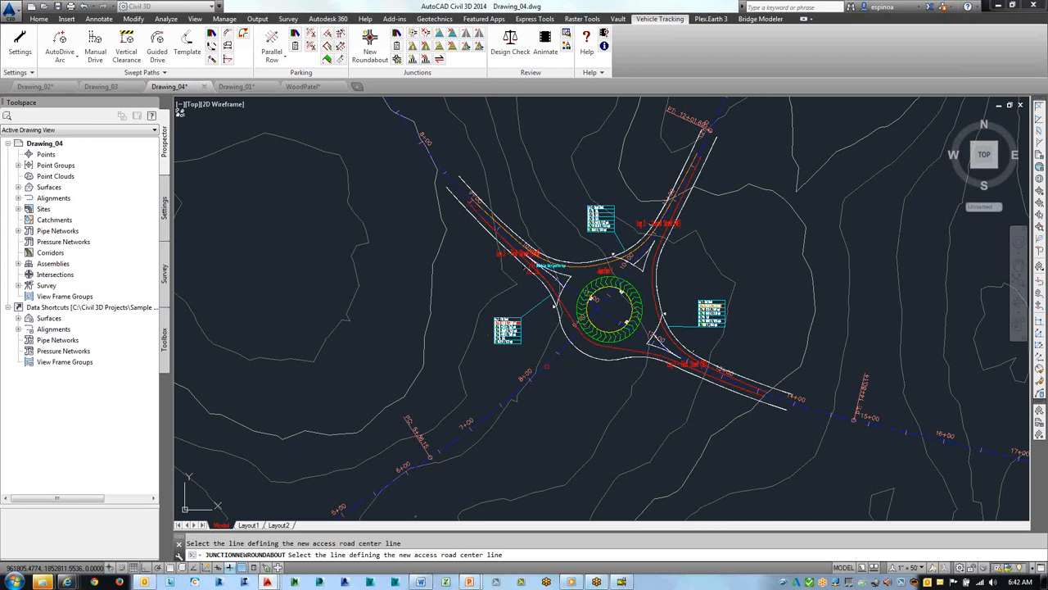
left_click(547, 366)
left_click(542, 392)
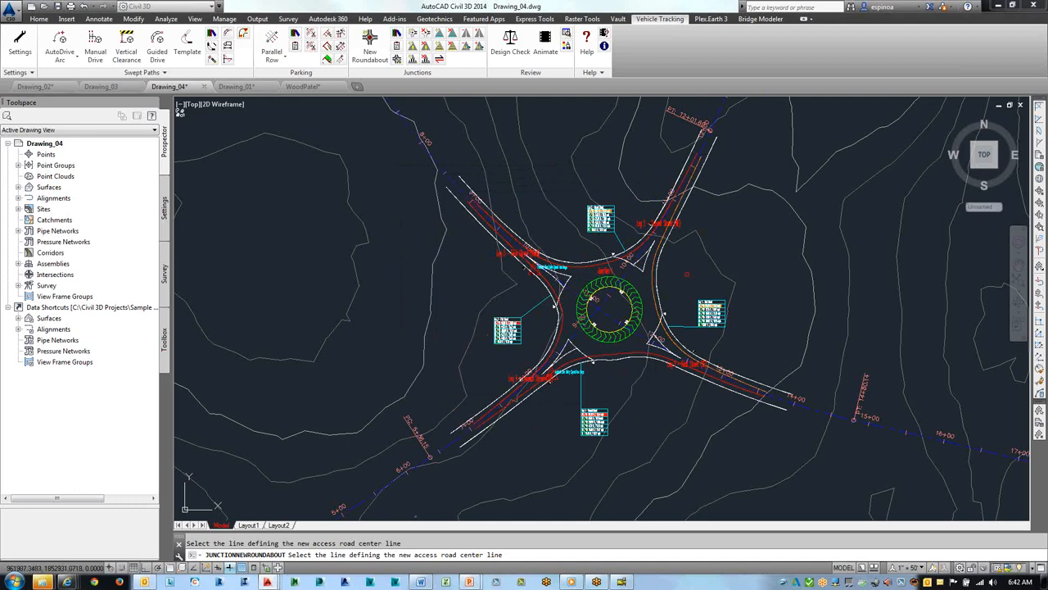
key("Escape")
left_click(687, 274)
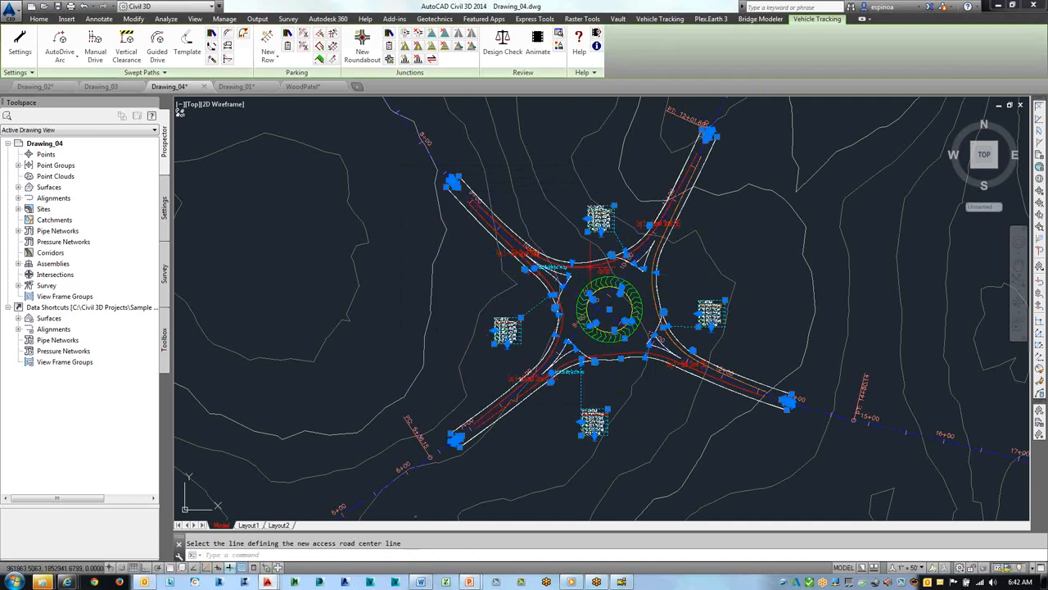
- Deselect the roundabout and examine the fastest-path radius and speed table for Leg 4 – Second Street
key("Escape")
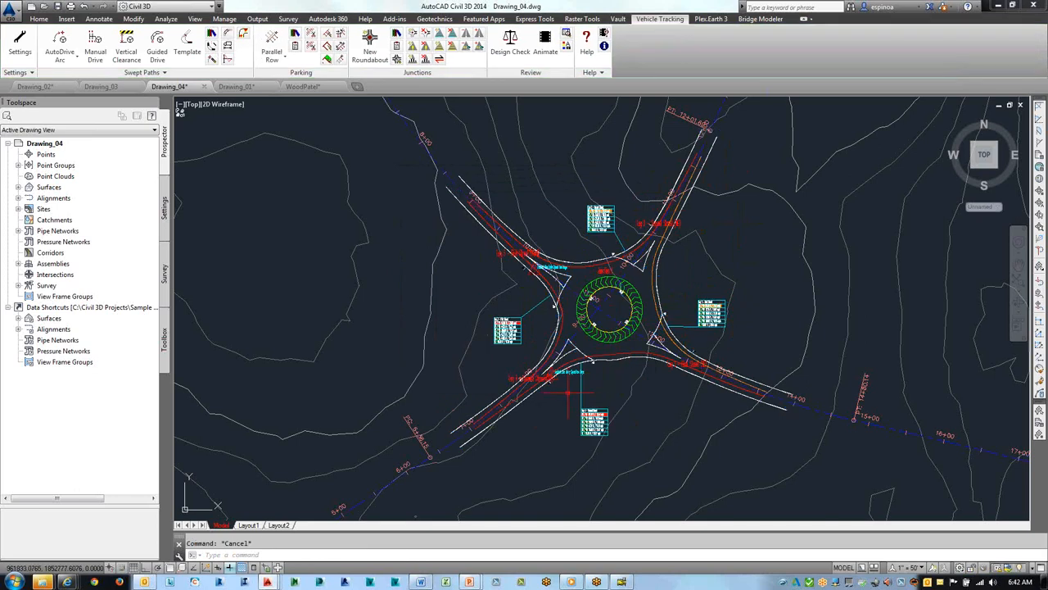
scroll(567, 383, "up", 6)
middle_click_drag(585, 335, 594, 240)
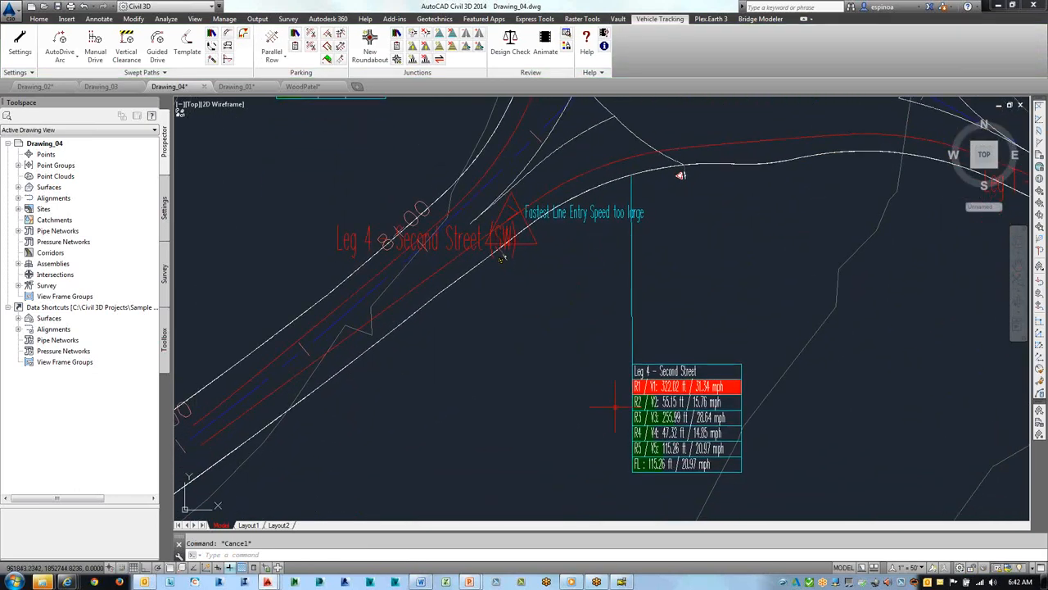
scroll(665, 426, "up", 4)
mouse_move(670, 427)
middle_mouse_down()
mouse_move(627, 339)
mouse_move(590, 320)
middle_mouse_up()
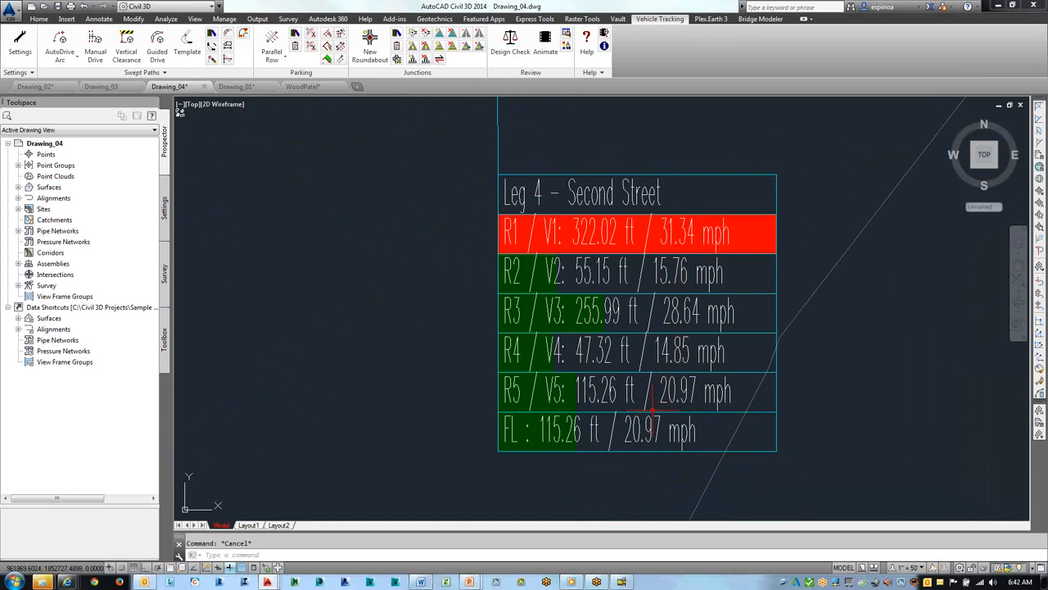
scroll(391, 251, "down", 8)
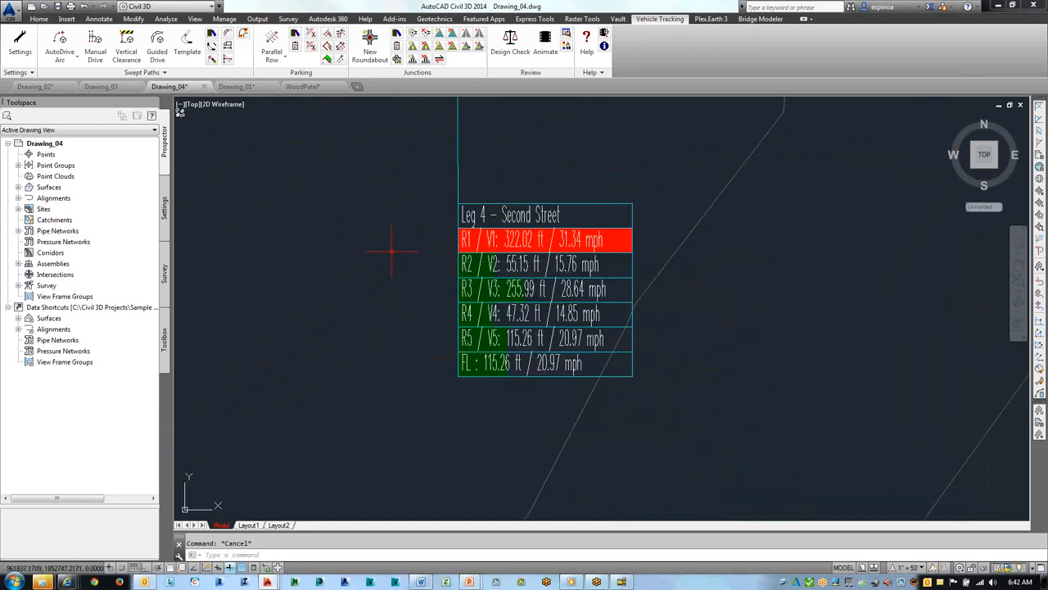
- Inspect the Leg 1 – First Street entry, its radius and speed table and the yield sign beside it
scroll(395, 198, "up", 3)
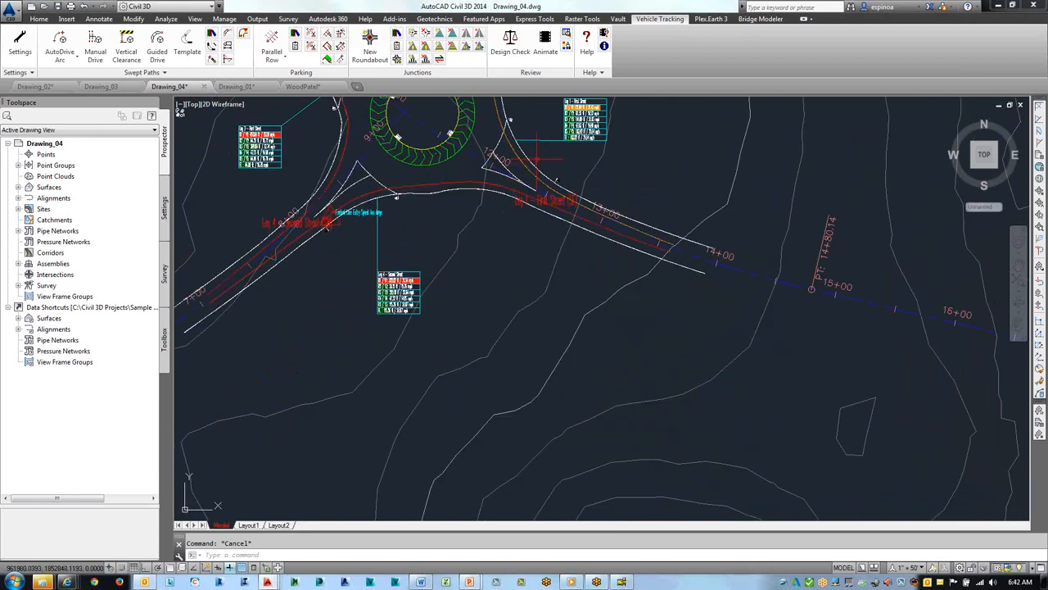
middle_click_drag(537, 162, 520, 269)
scroll(509, 267, "up", 4)
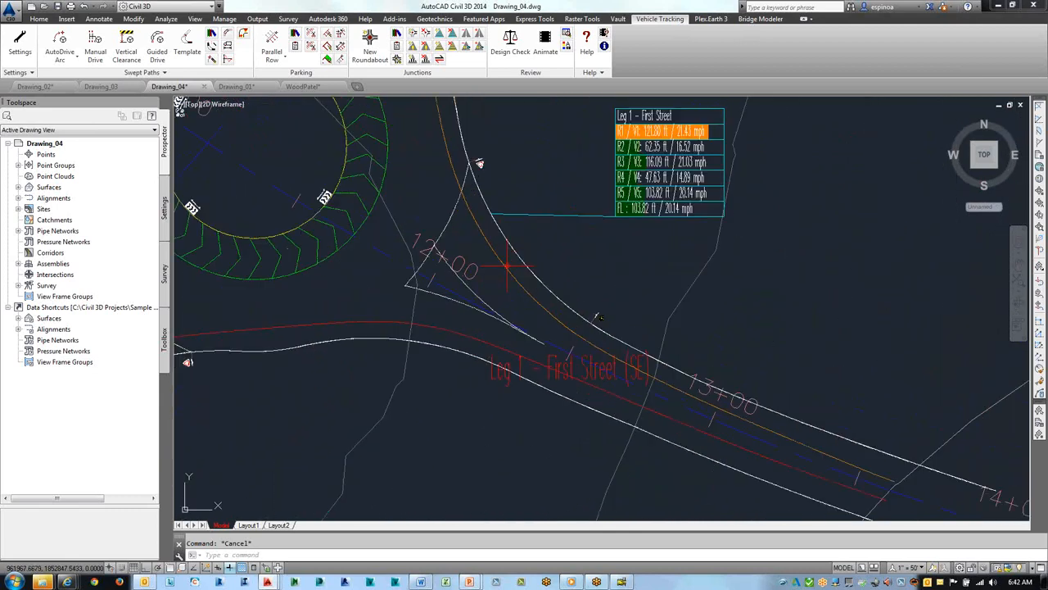
scroll(479, 165, "up", 5)
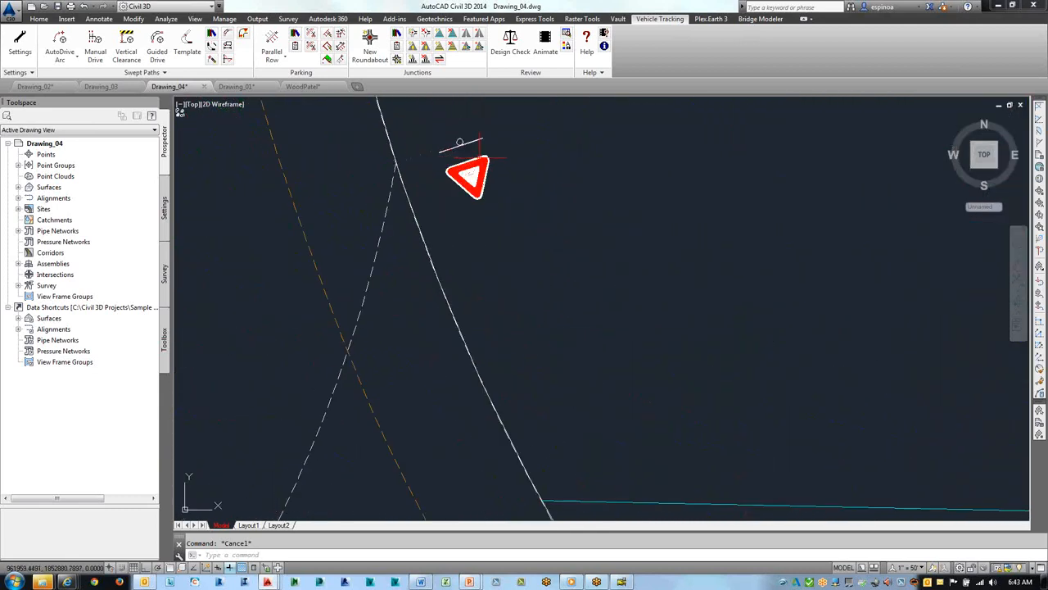
middle_click_drag(500, 143, 533, 163)
scroll(533, 164, "down", 2)
scroll(515, 221, "down", 4)
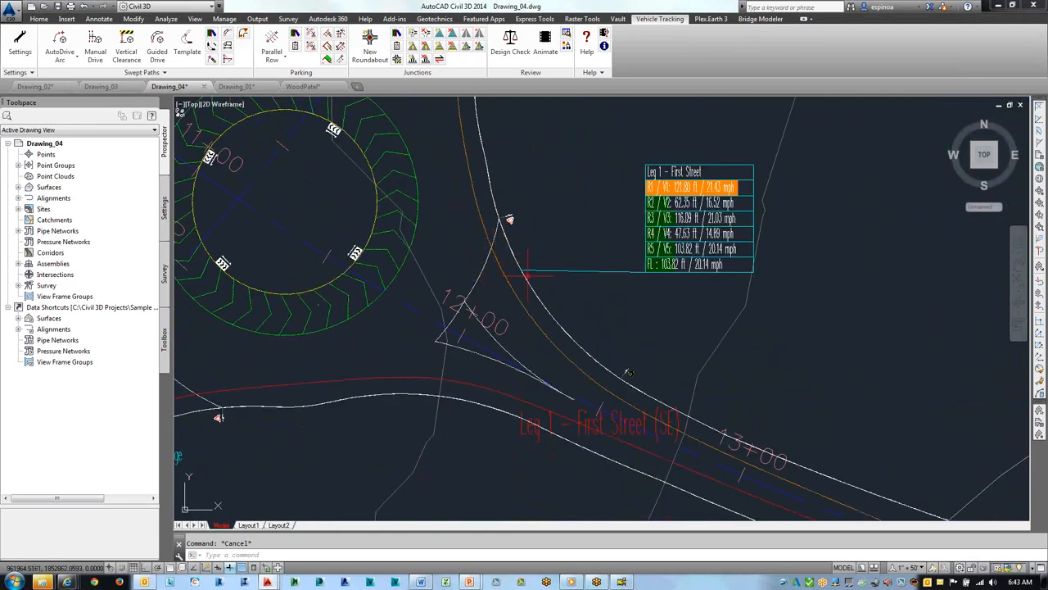
- Select the roundabout and try to reshape the Leg 1 entry curb and enlarge the central apron using their grips
key("ctrl+a")
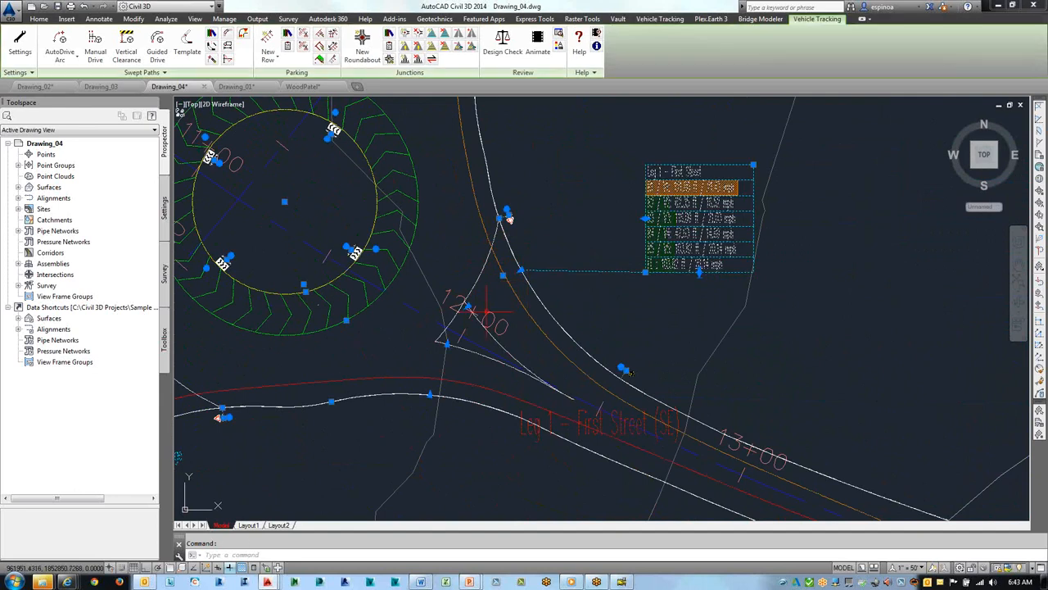
scroll(353, 254, "up", 5)
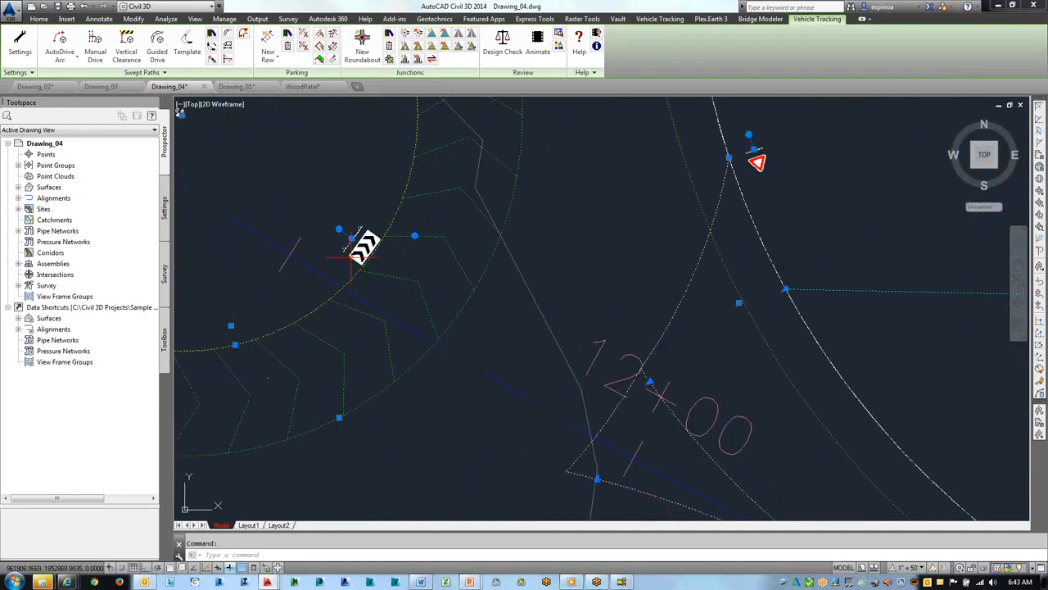
scroll(354, 254, "down", 3)
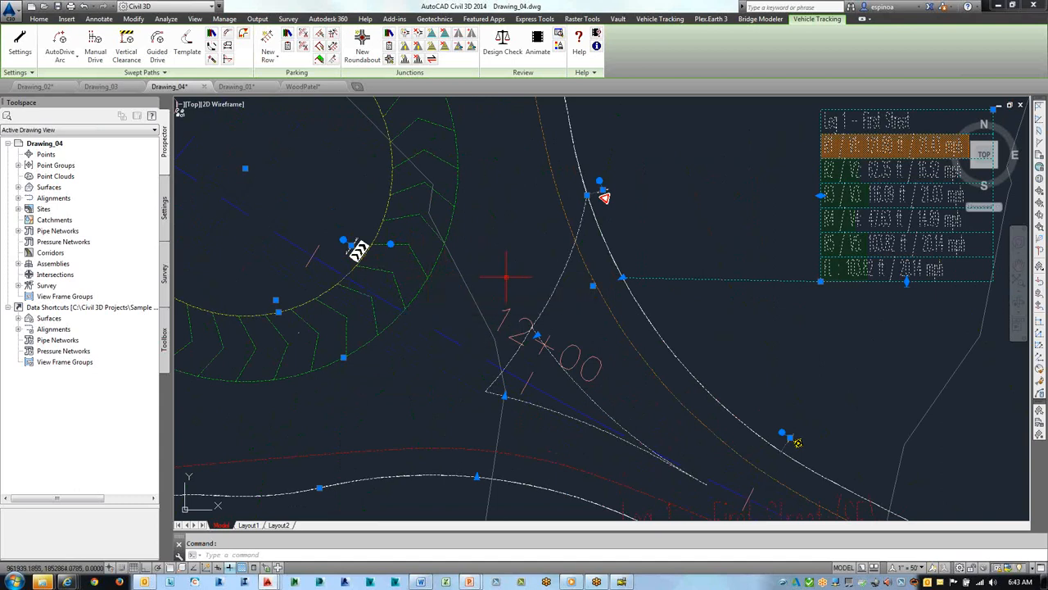
left_click(623, 279)
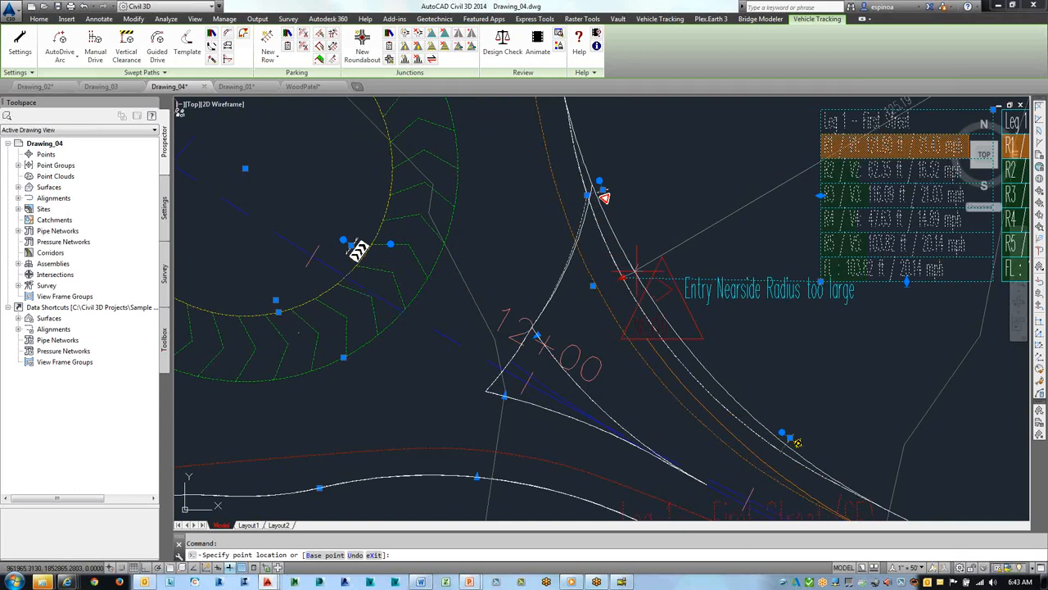
key("Escape")
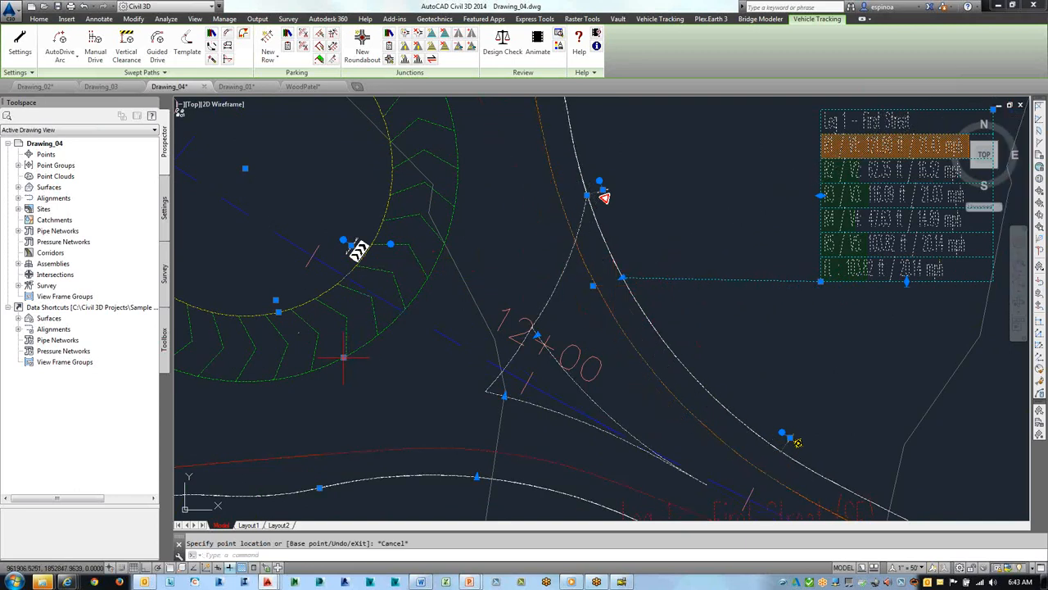
key("Return")
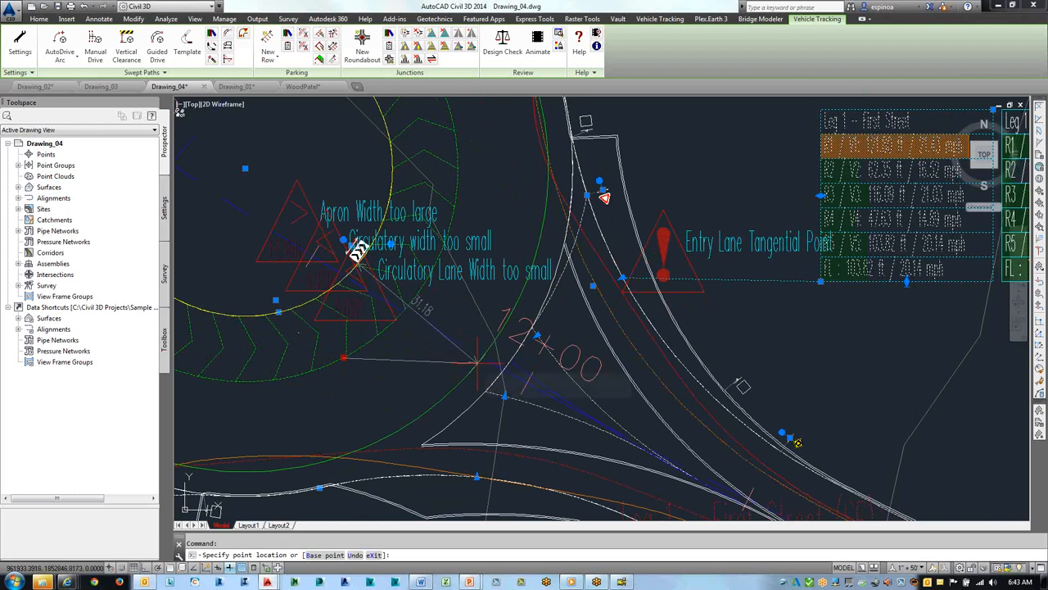
key("Escape")
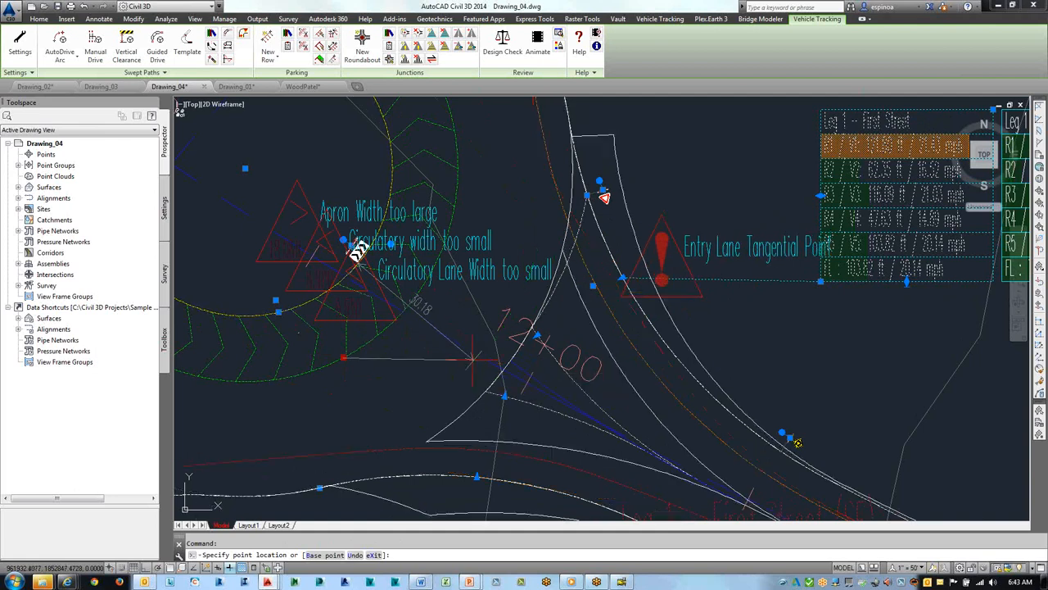
- Open the Junction 1 properties and review the General, Preferences and Roundel settings through to Central Island
scroll(478, 360, "down", 6)
mouse_move(475, 338)
middle_mouse_down()
mouse_move(499, 365)
mouse_move(604, 312)
middle_mouse_up()
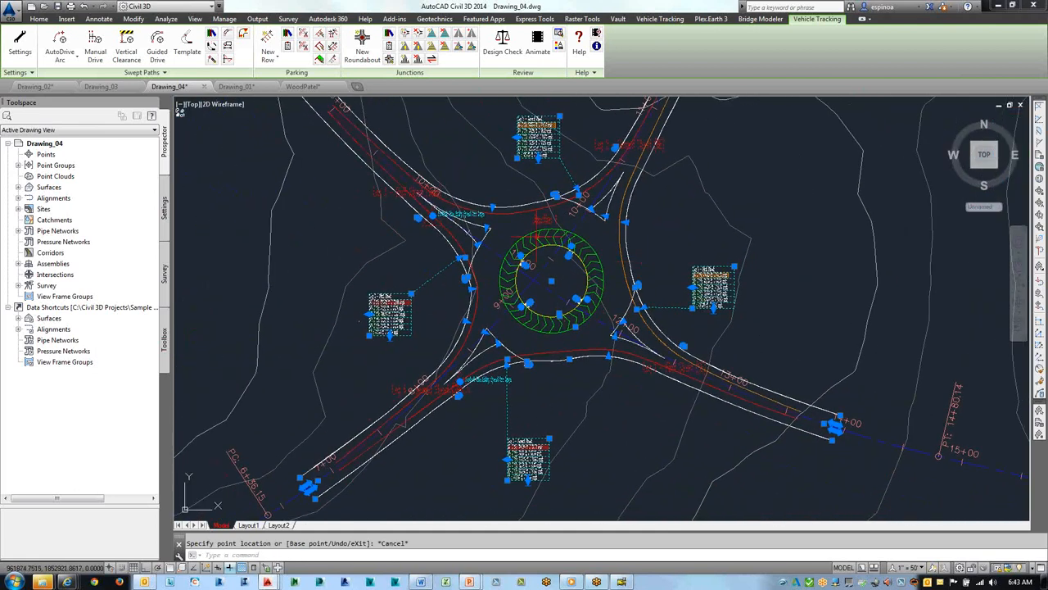
left_click(390, 60)
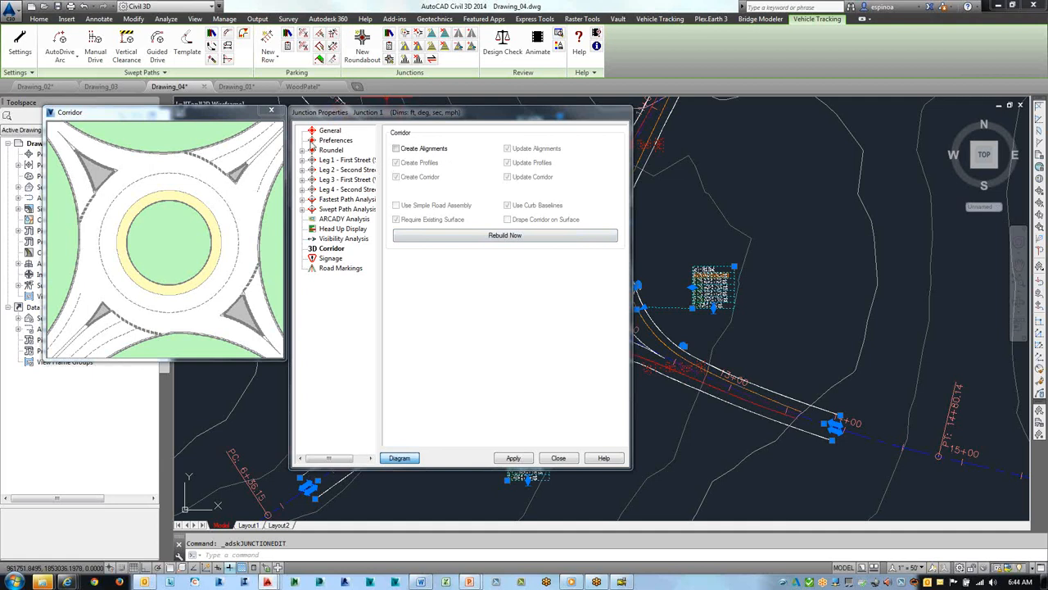
left_click(326, 132)
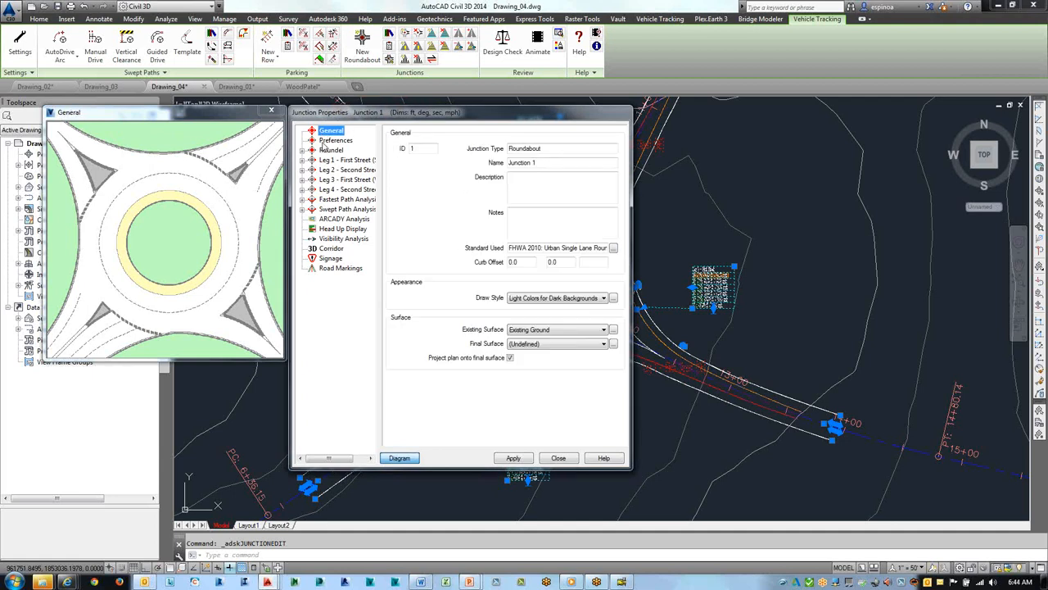
left_click(331, 141)
left_click(331, 150)
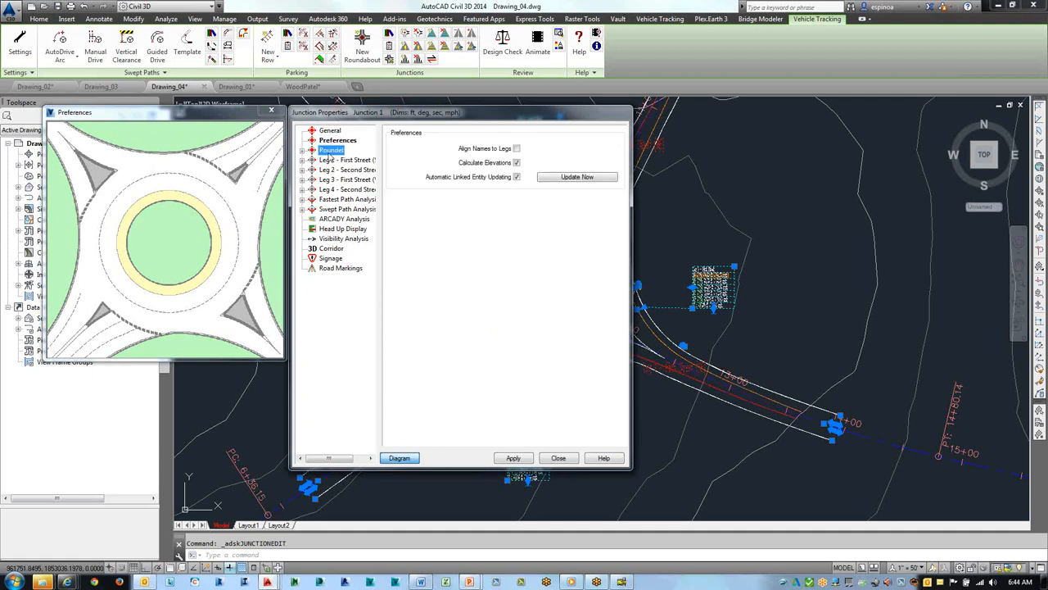
left_click(302, 151)
left_click(349, 159)
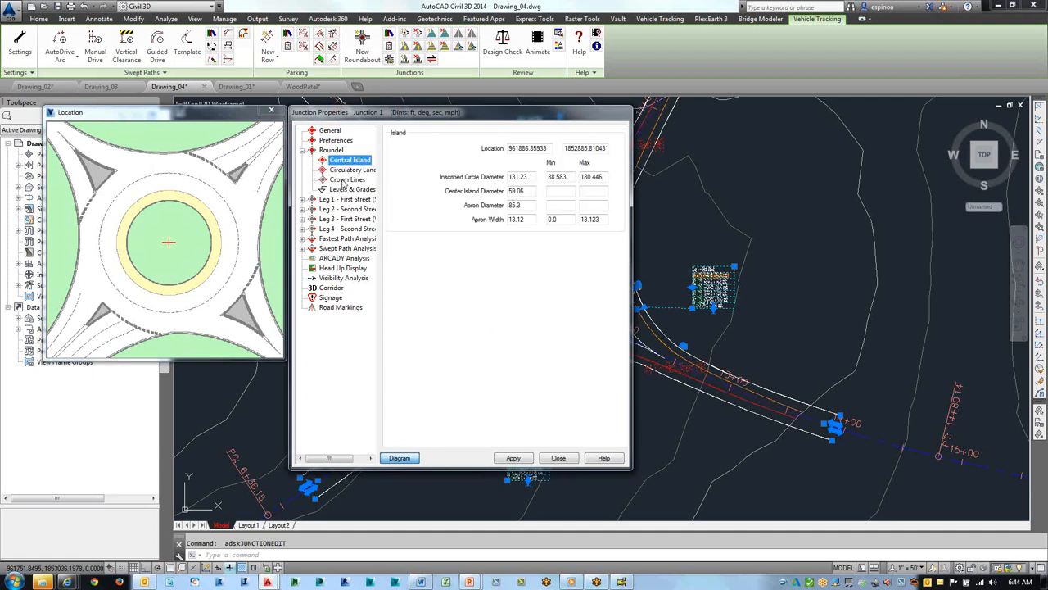
- Examine the inscribed circle, center island and apron dimensions of the central island with their matching diagrams
left_click(525, 176)
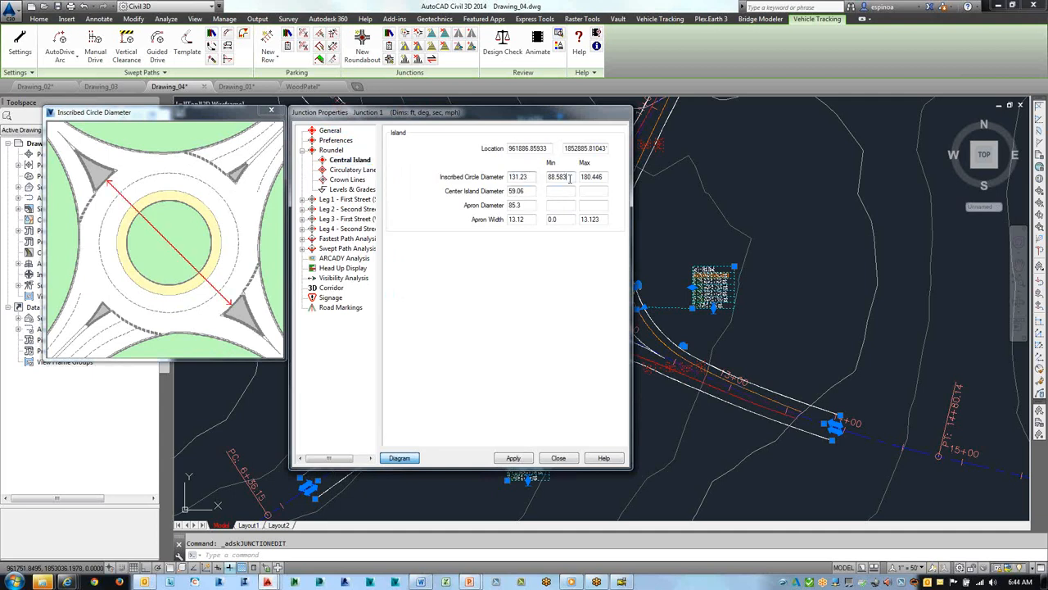
left_click(531, 190)
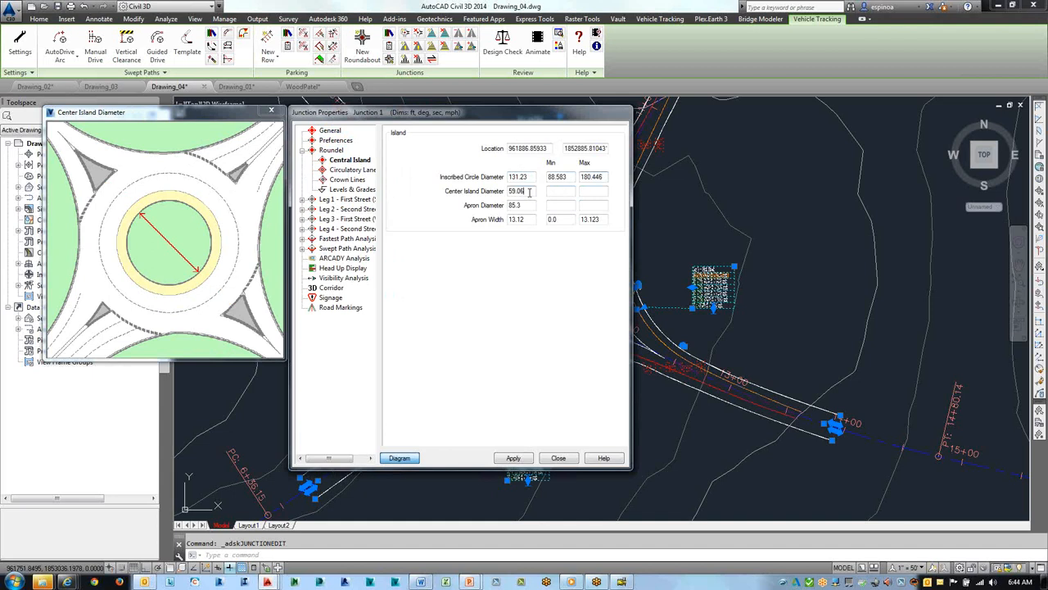
left_click(525, 206)
left_click(530, 220)
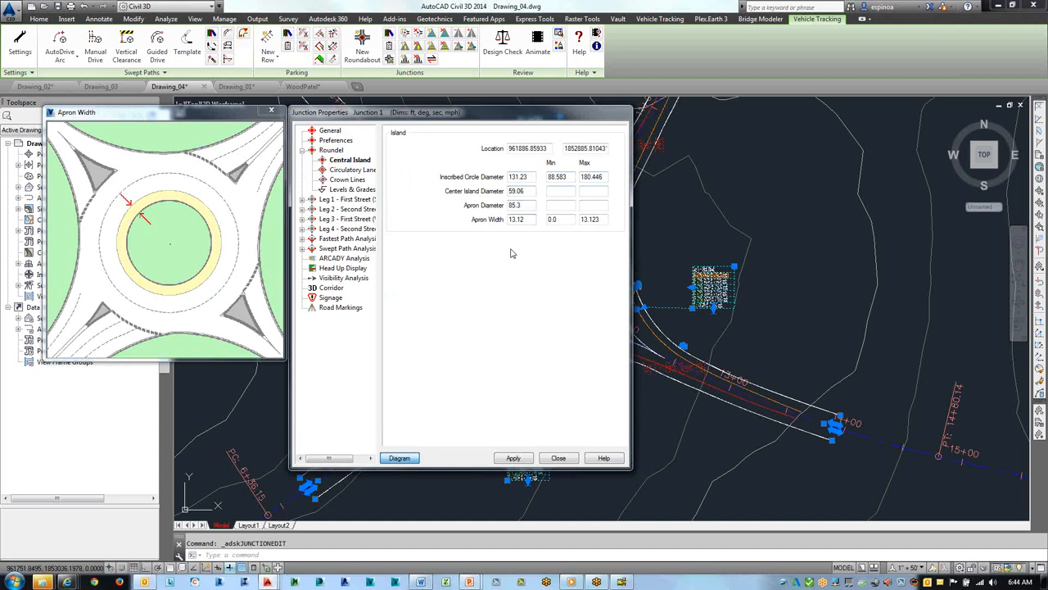
left_click(558, 220)
left_click(531, 193)
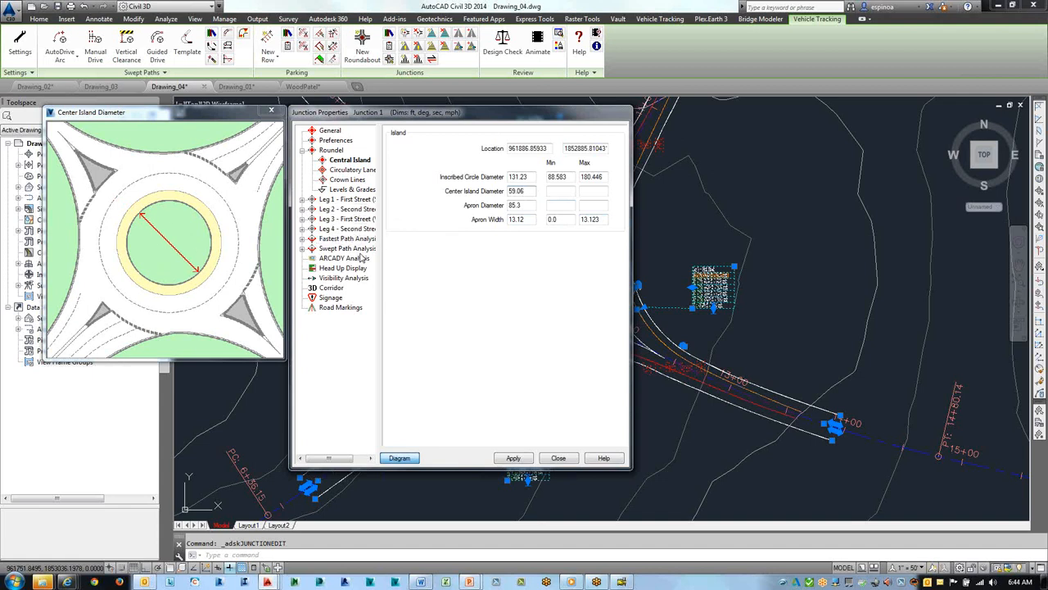
- Review the Approach, Entry and Exit settings of Leg 1 – First Street and close the junction properties
left_click(302, 200)
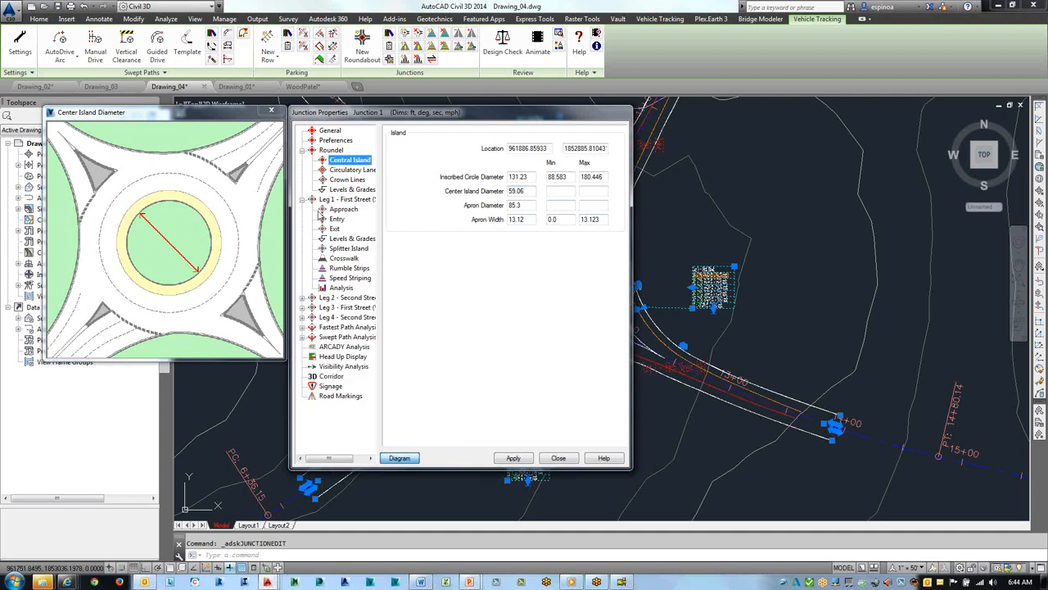
left_click(340, 210)
left_click(334, 219)
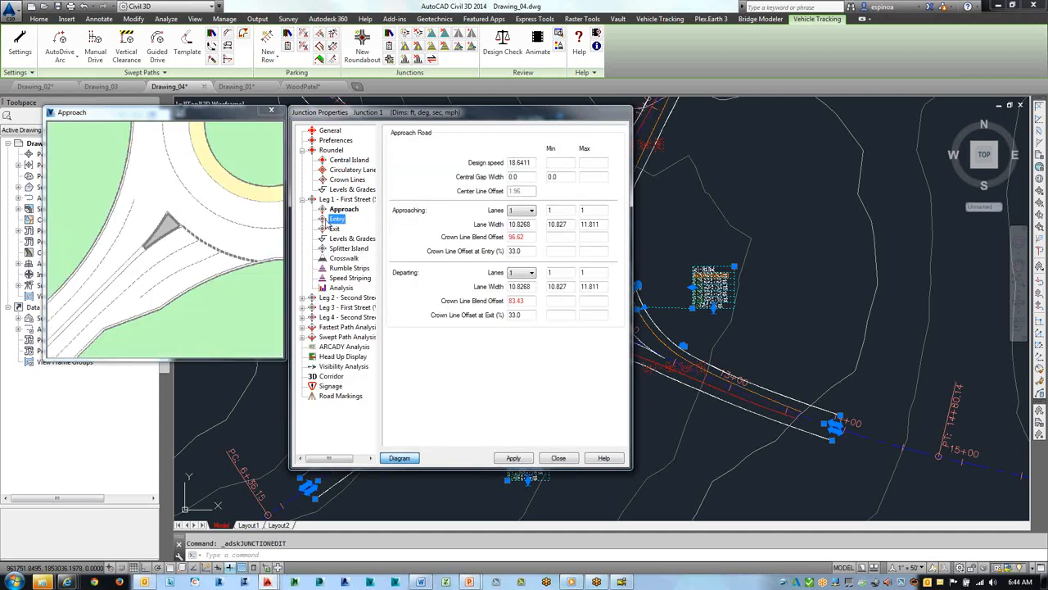
left_click(335, 229)
left_click(532, 207)
left_click(533, 191)
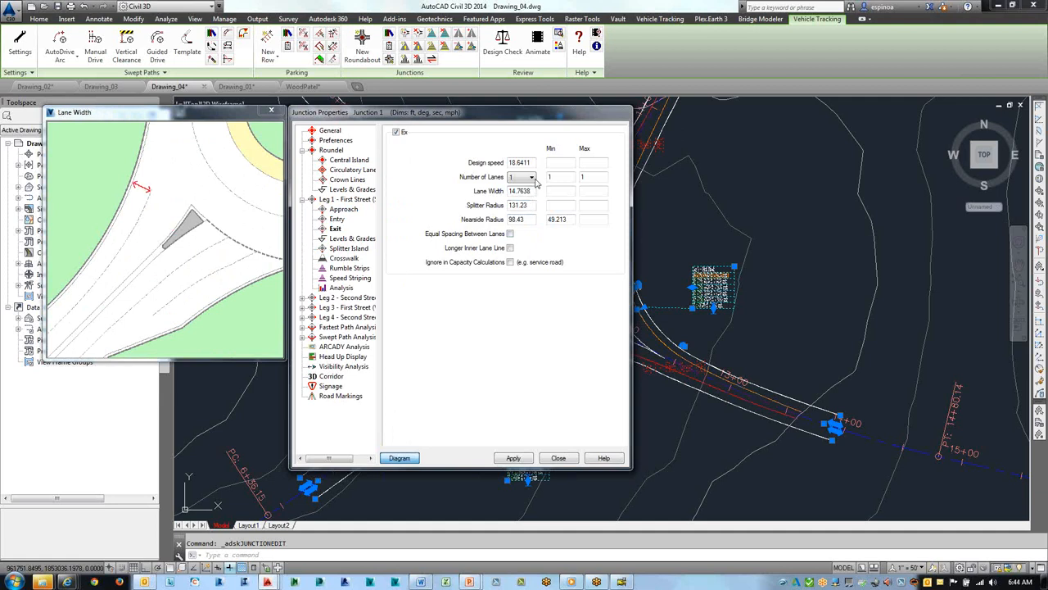
left_click(531, 162)
left_click(557, 459)
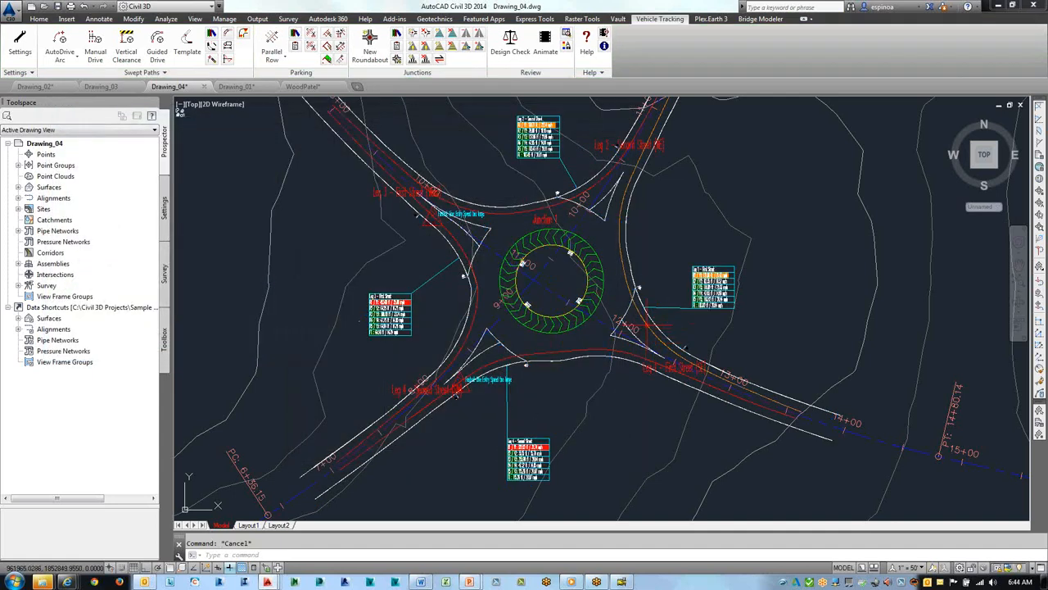
- Add a pedestrian crossing across both lanes of Leg 1 – First Street (SE), near the outer tip of the splitter island
key("ctrl+a")
middle_click_drag(594, 327, 425, 319)
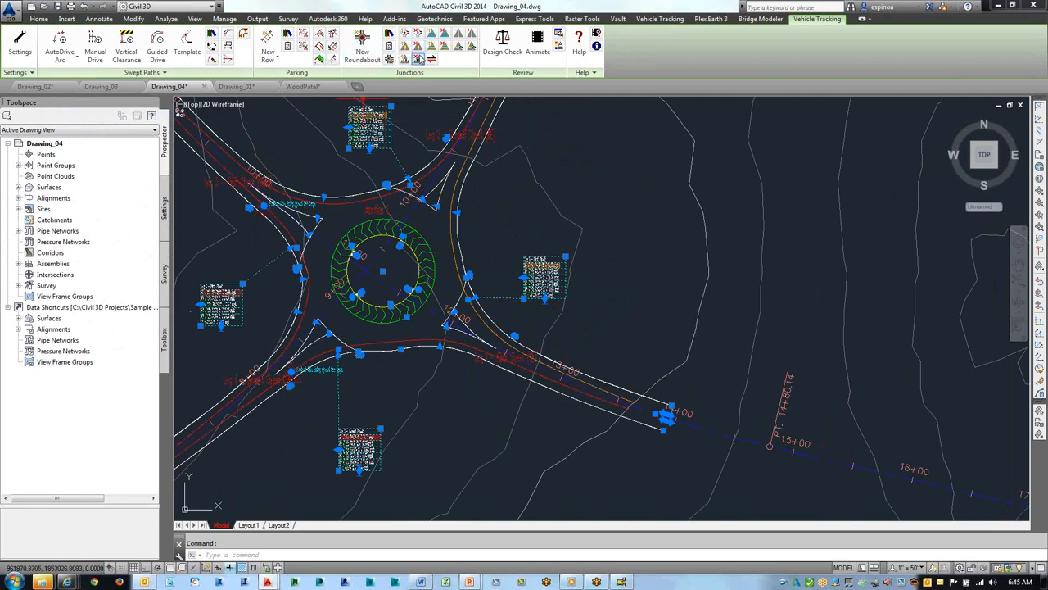
left_click(405, 62)
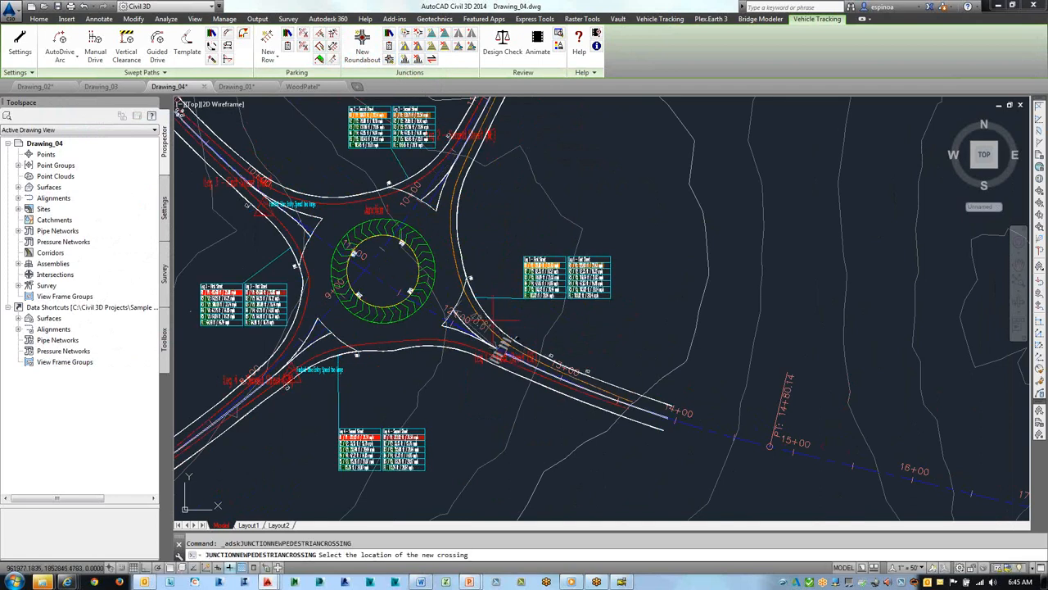
scroll(473, 313, "up", 2)
scroll(479, 312, "up", 4)
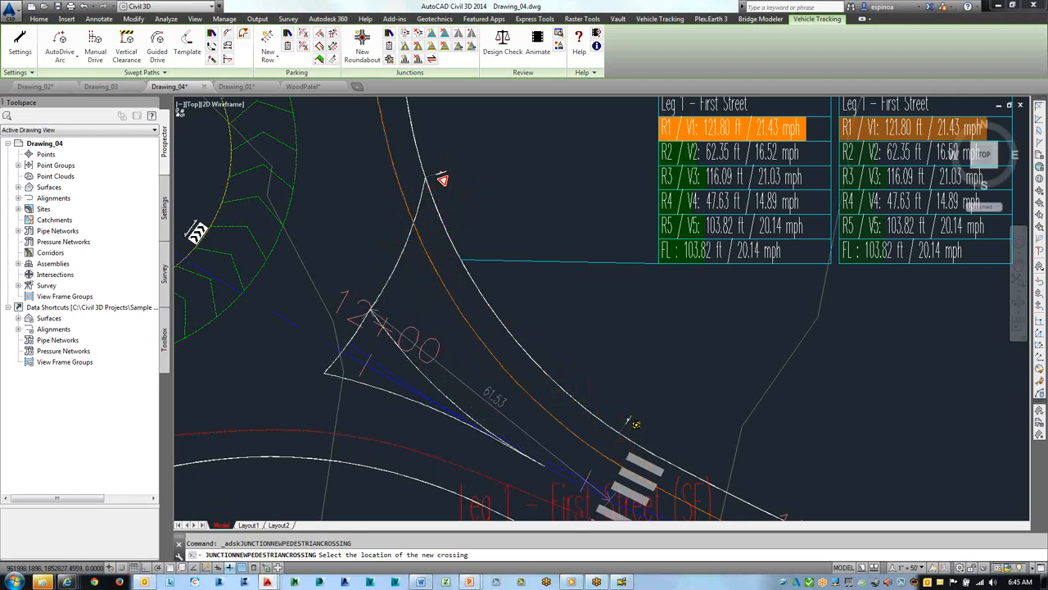
scroll(602, 397, "up", 5)
scroll(614, 355, "down", 4)
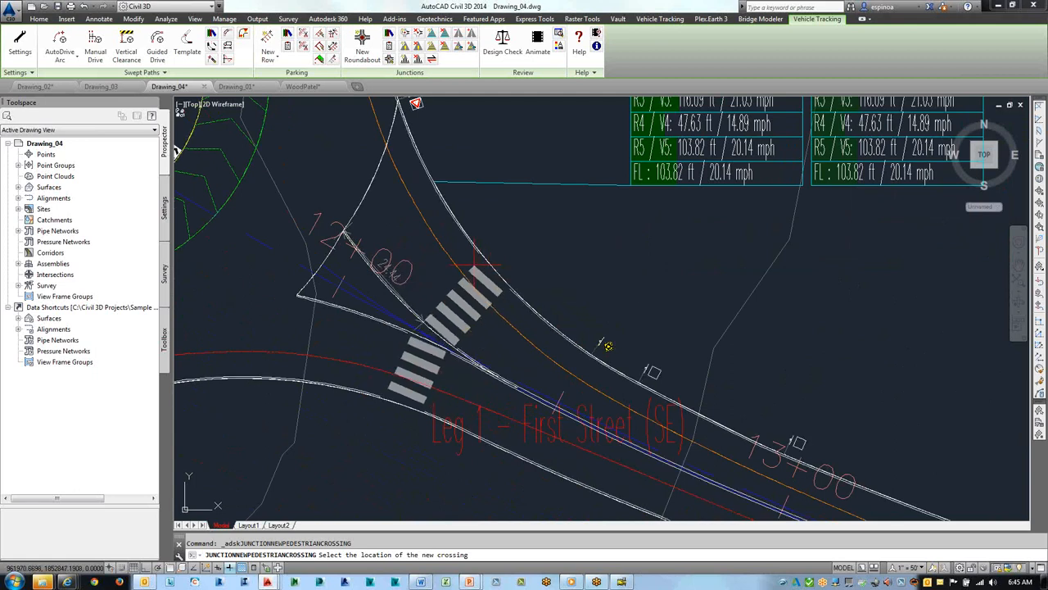
left_click(475, 274)
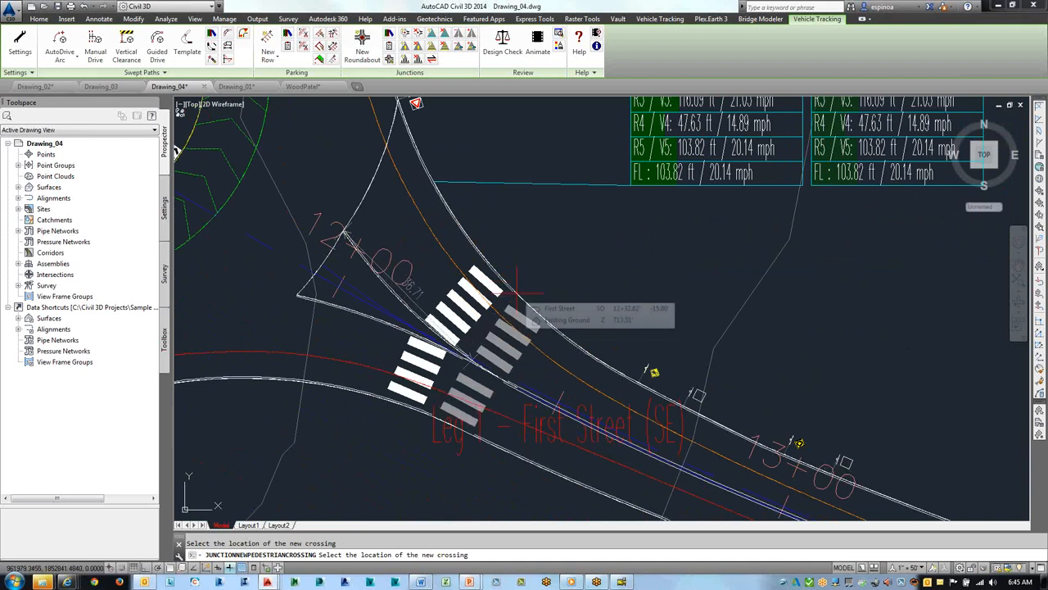
key("Escape")
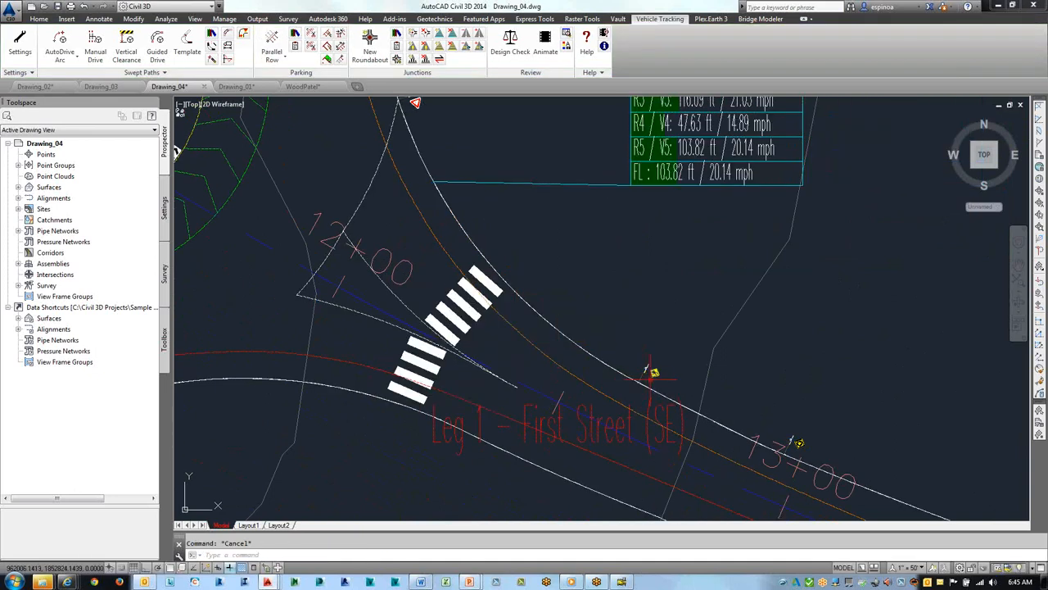
scroll(654, 373, "up", 4)
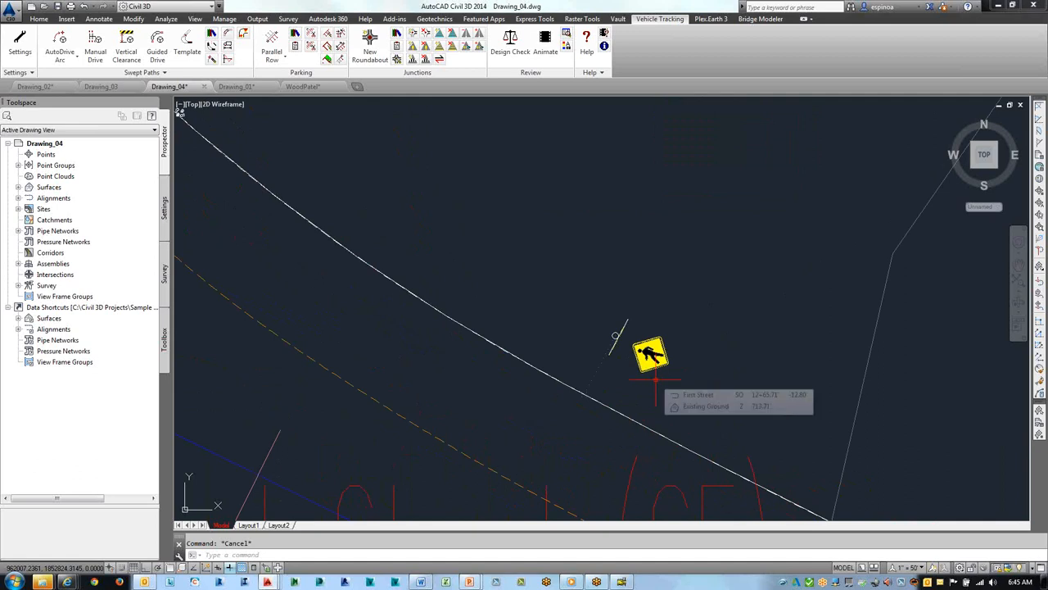
- Examine the new crosswalk, the warning signs along Leg 1 – First Street and the speed tables around the roundabout
scroll(654, 378, "down", 2)
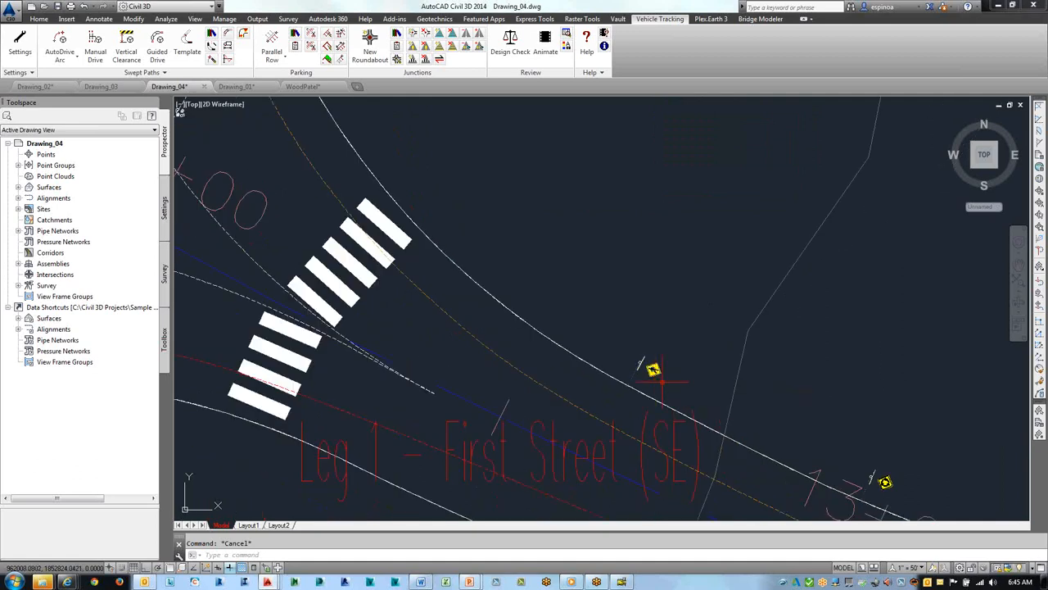
middle_click_drag(760, 427, 723, 364)
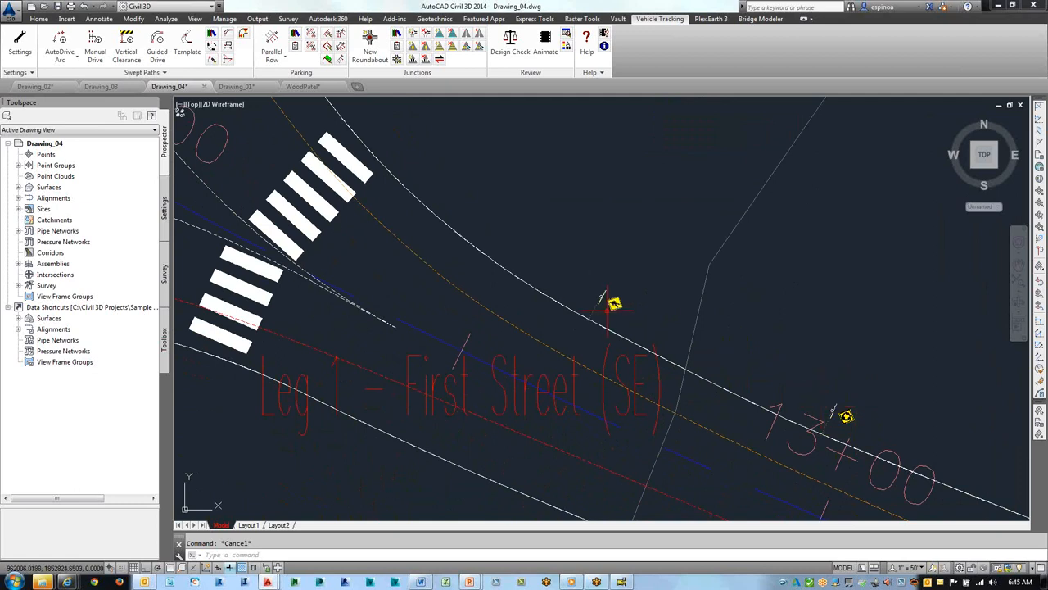
scroll(622, 328, "down", 4)
scroll(622, 328, "up", 2)
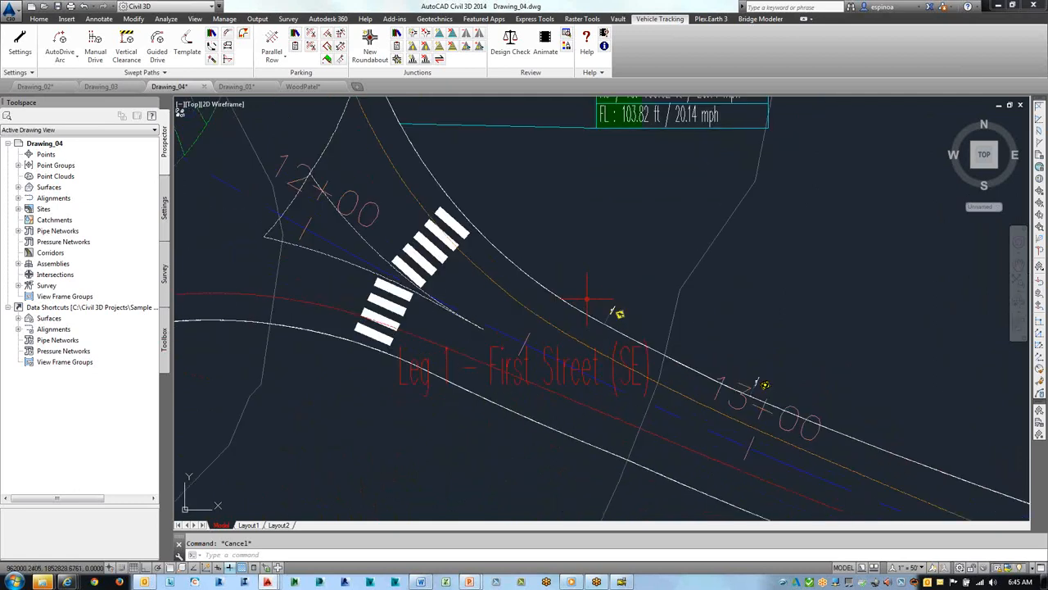
middle_click_drag(542, 245, 607, 311)
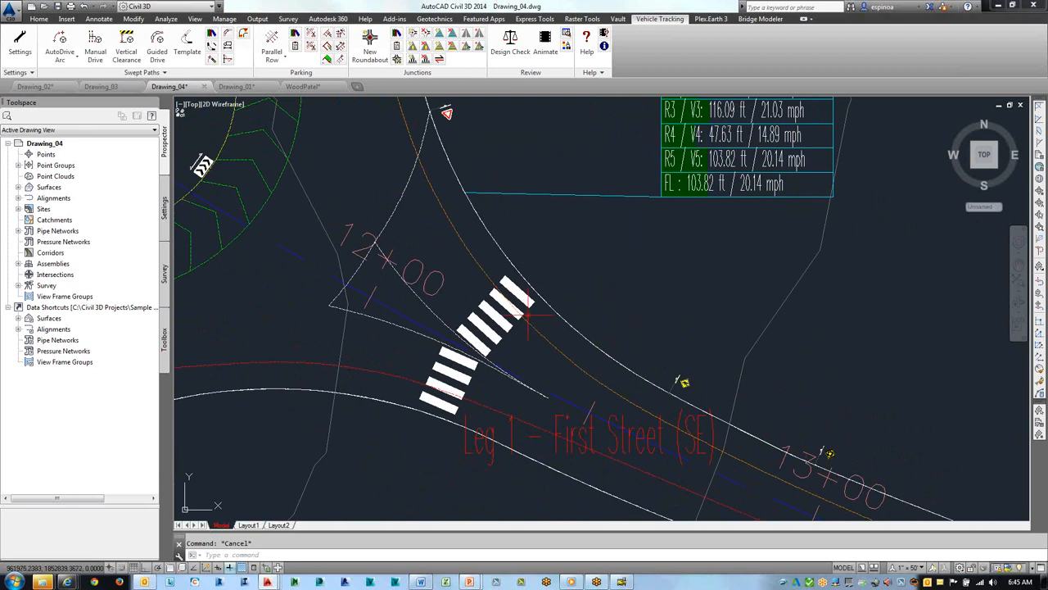
scroll(541, 307, "down", 5)
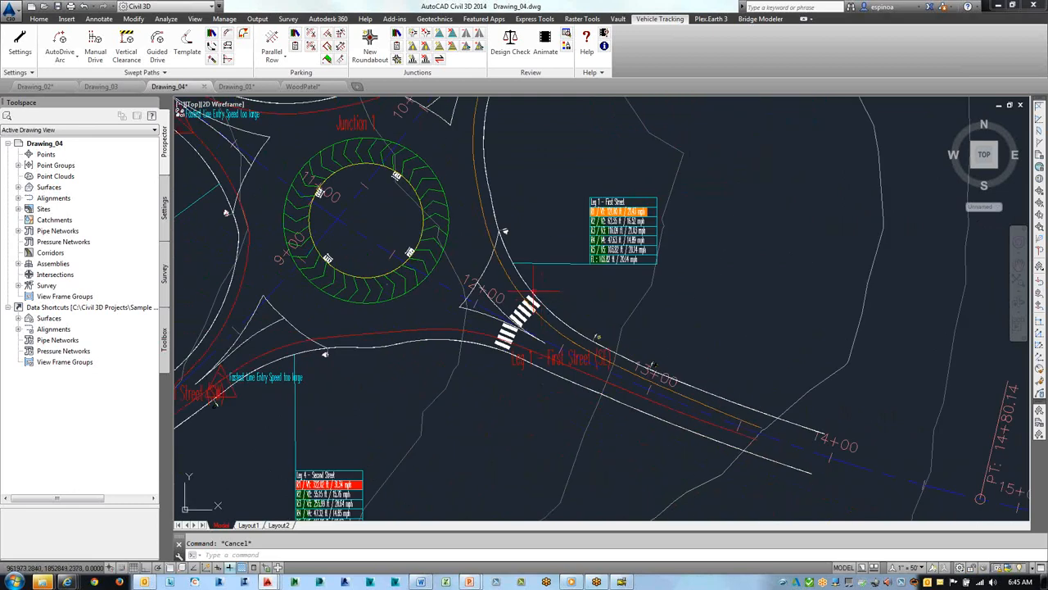
middle_click_drag(541, 307, 614, 335)
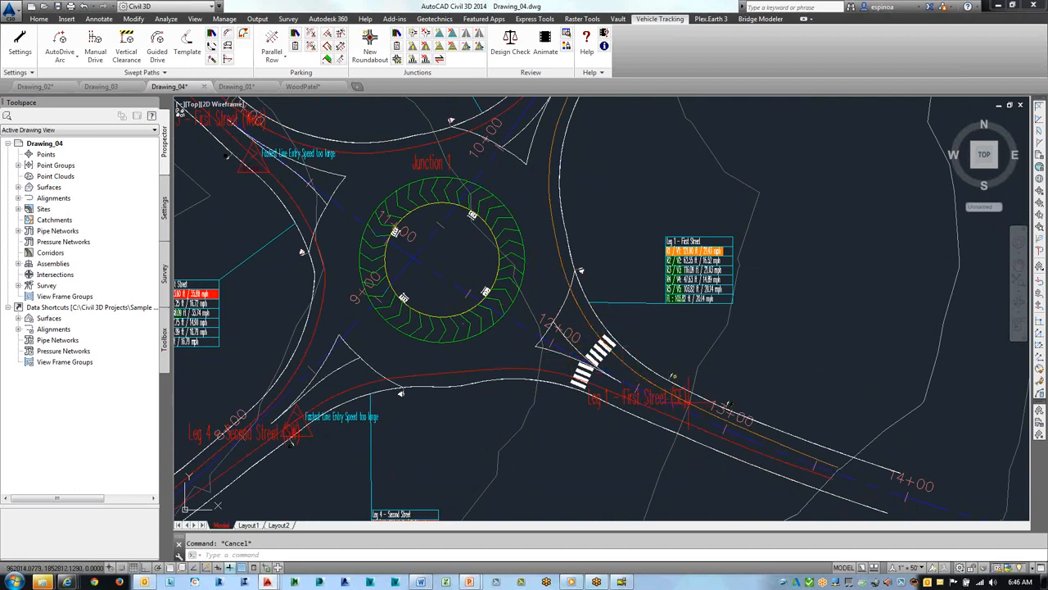
middle_click_drag(626, 330, 692, 368)
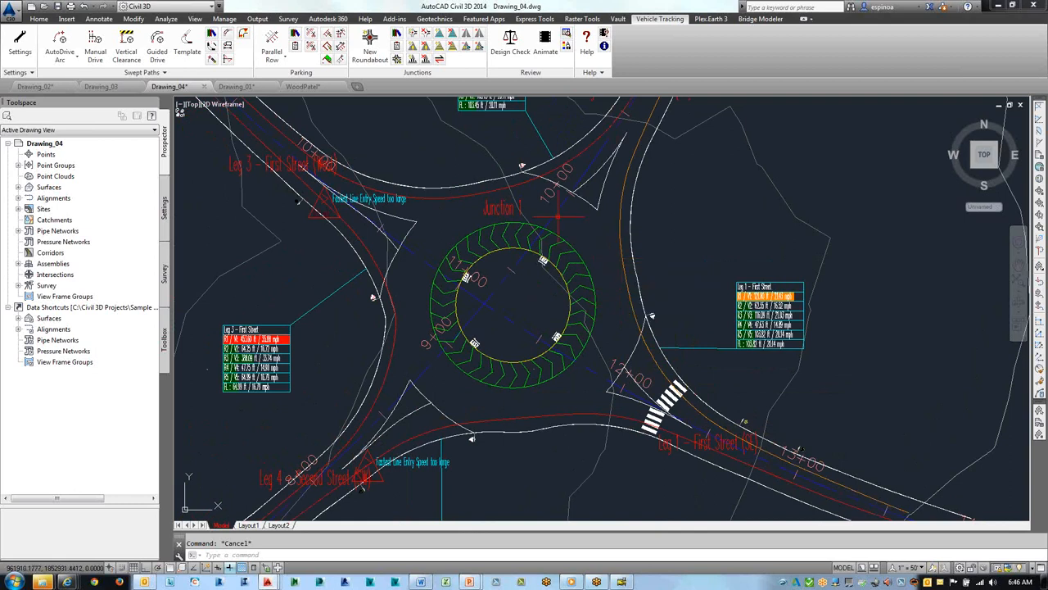
- Enable Create Alignments in the Corridor settings of Junction 1, apply it to build the roundabout corridor, and close the properties
key("ctrl+a")
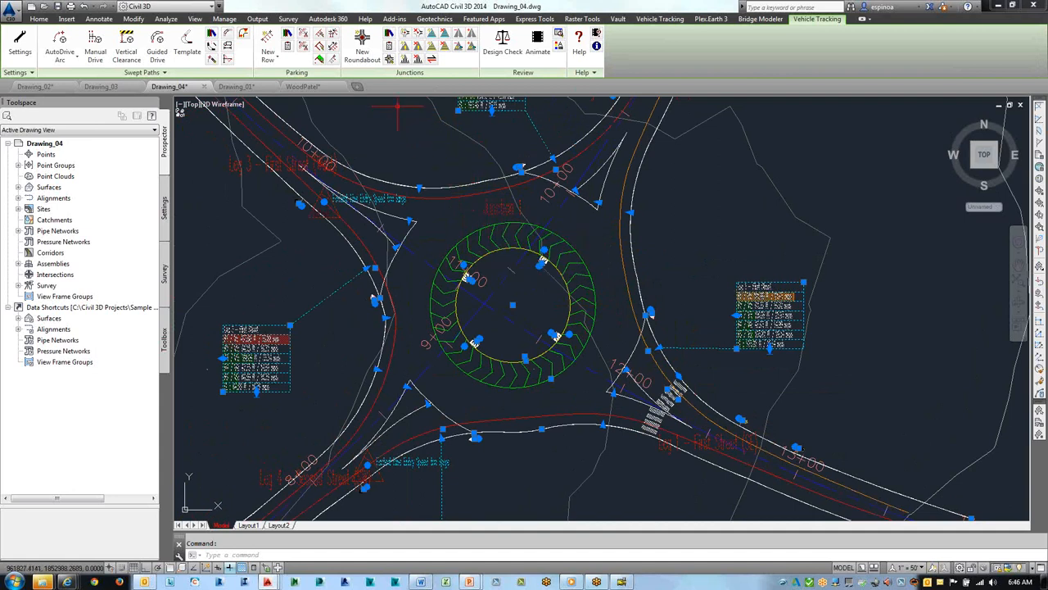
left_click(389, 59)
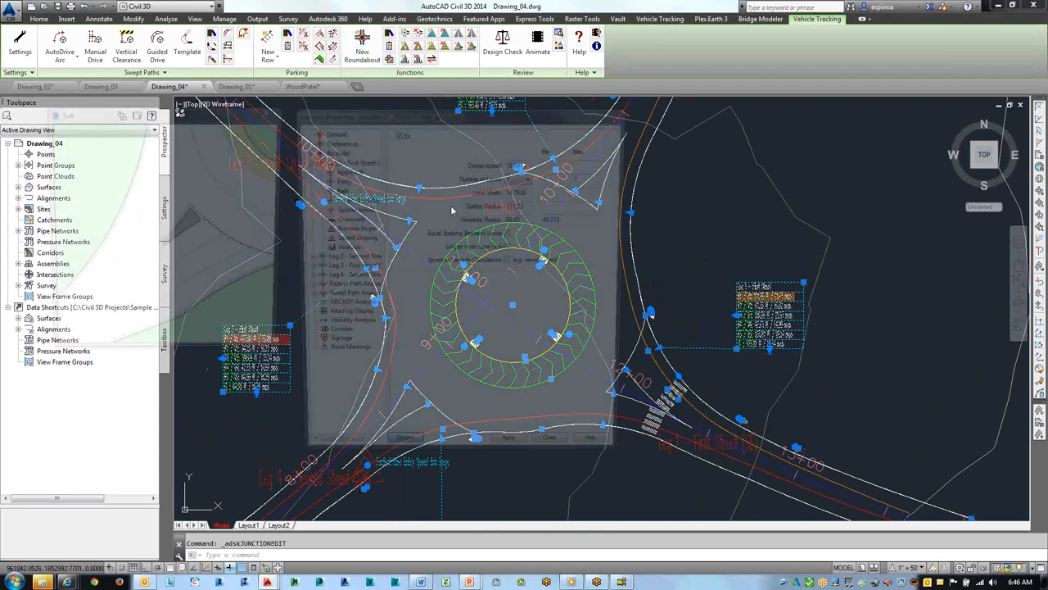
left_click(331, 337)
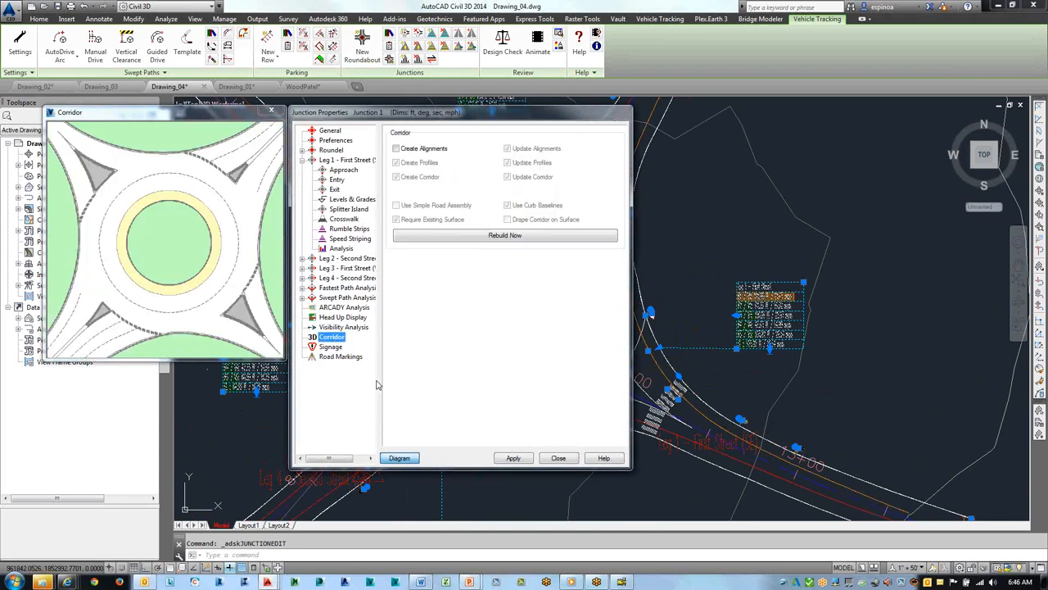
left_click(396, 149)
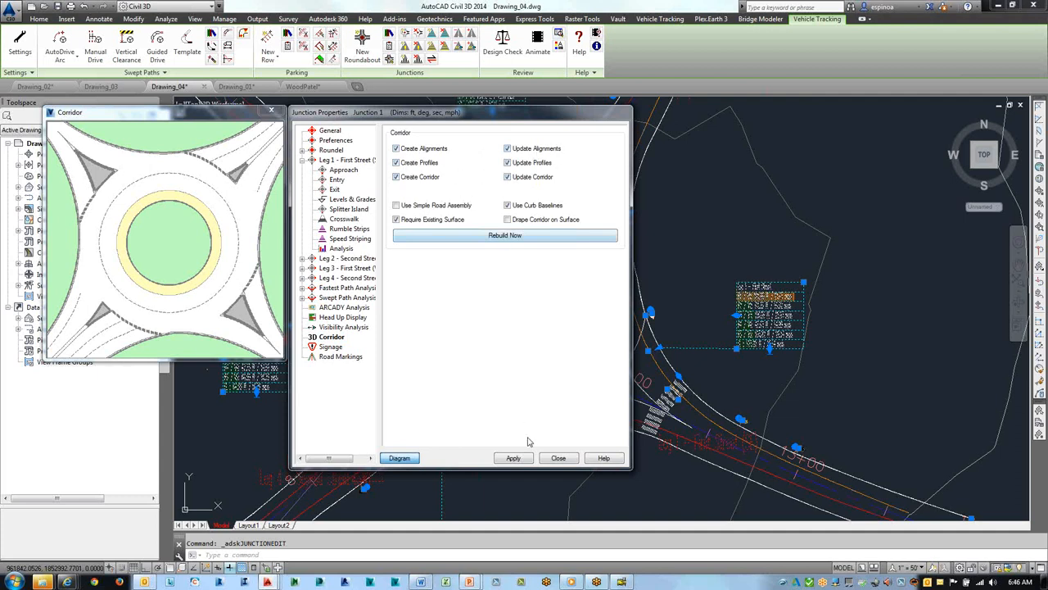
left_click(514, 459)
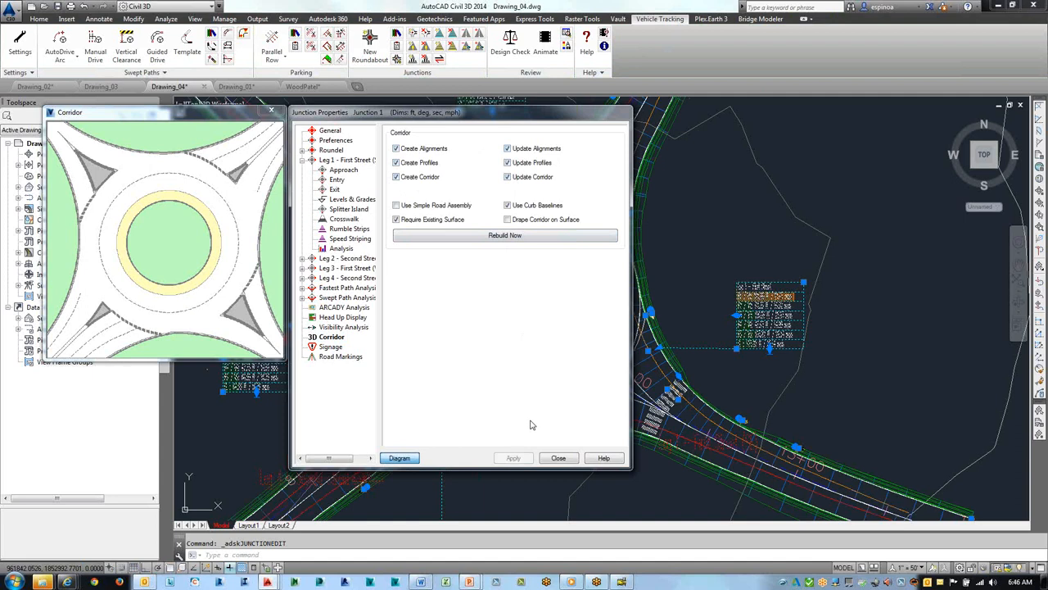
left_click(558, 458)
scroll(613, 320, "down", 4)
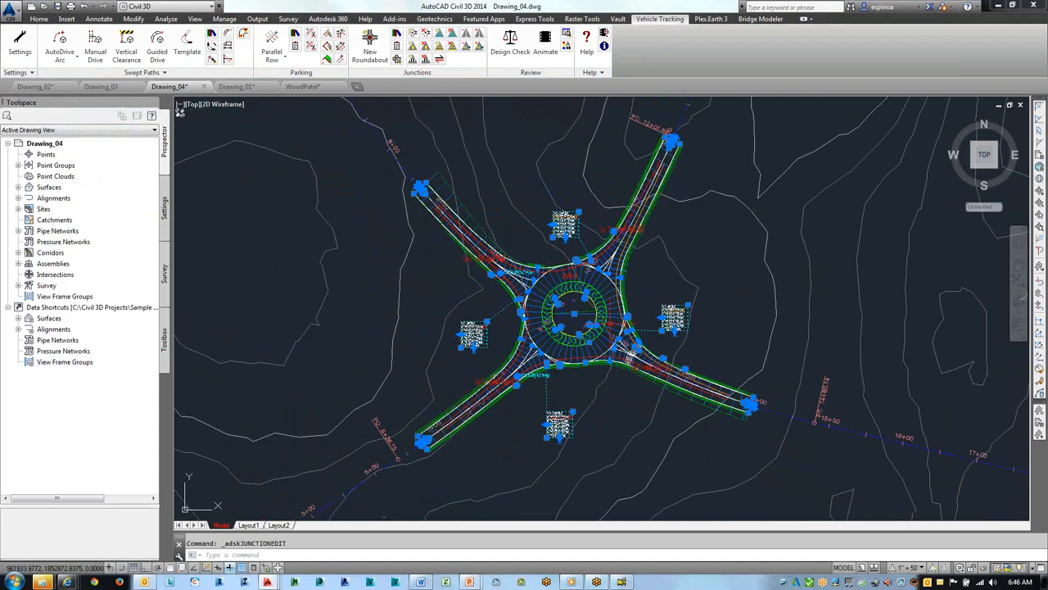
middle_click_drag(607, 324, 547, 296)
left_click(547, 282)
right_click(547, 281)
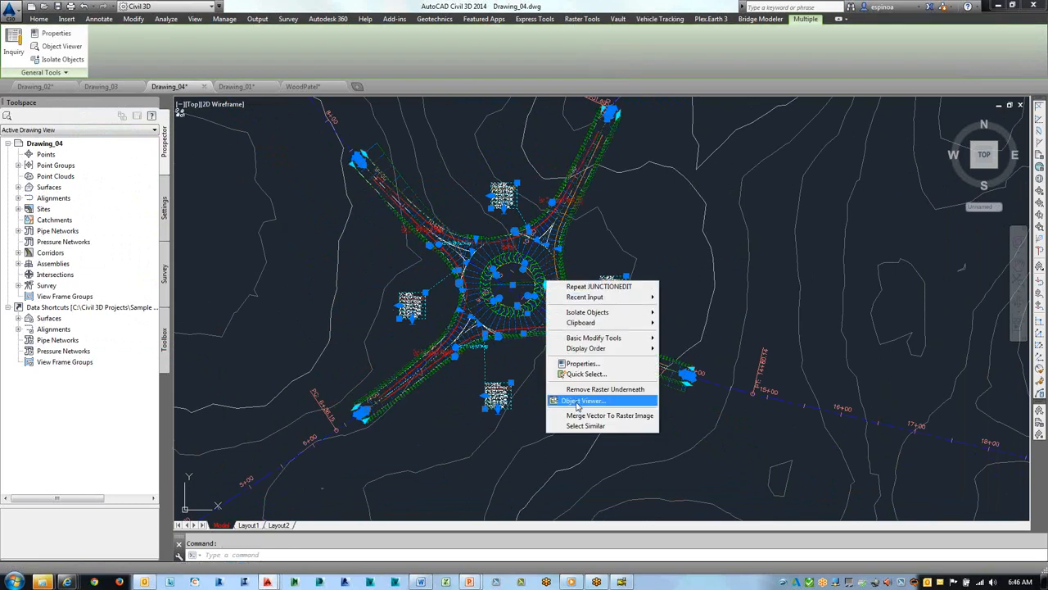
key("Escape")
key("Escape")
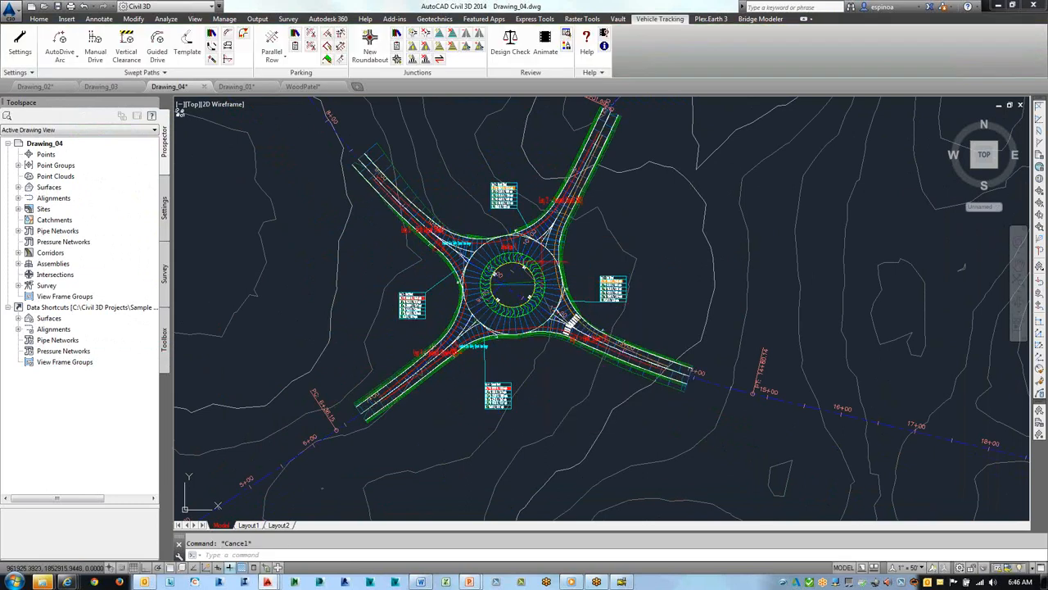
- Inspect only the Junction 1 corridor in the Object Viewer from several tilted 3D angles and close the viewer
left_click(543, 268)
right_click(542, 268)
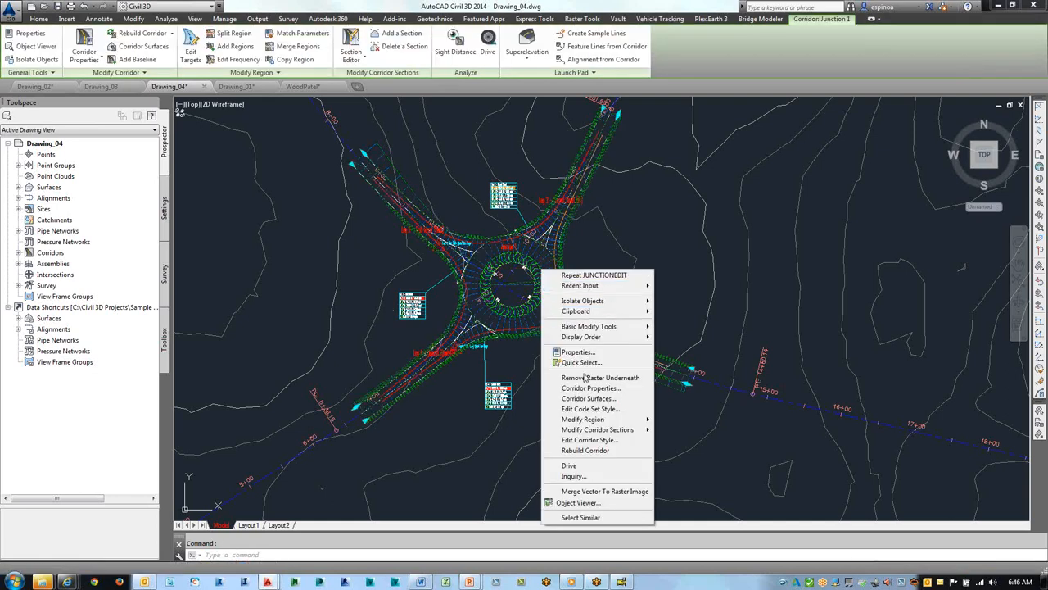
left_click(584, 503)
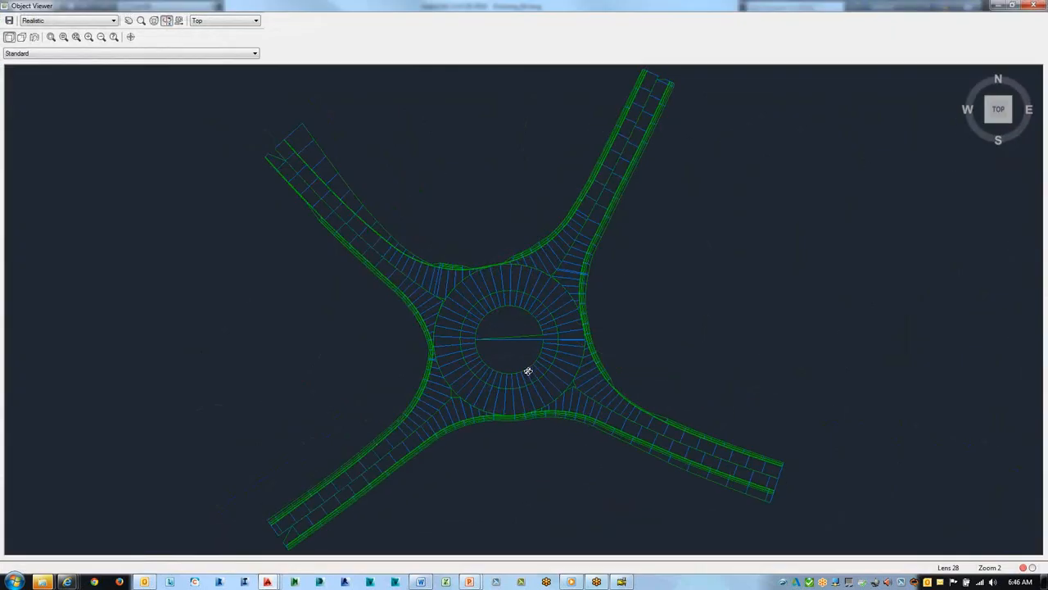
left_click_drag(526, 366, 538, 344)
scroll(542, 279, "down", 3)
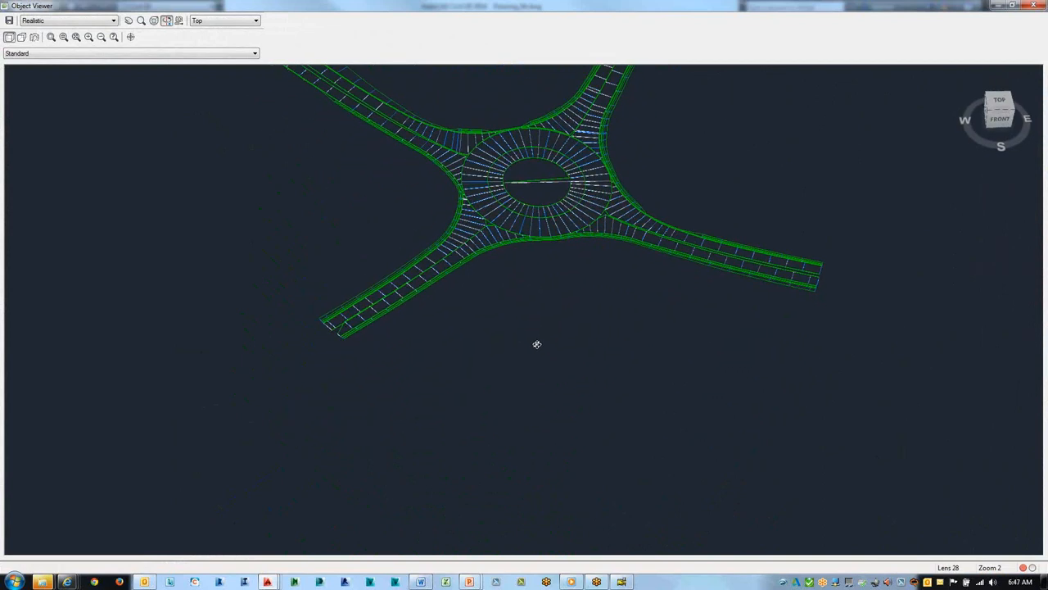
scroll(542, 332, "down", 3)
scroll(538, 298, "up", 5)
left_click_drag(538, 298, 470, 313)
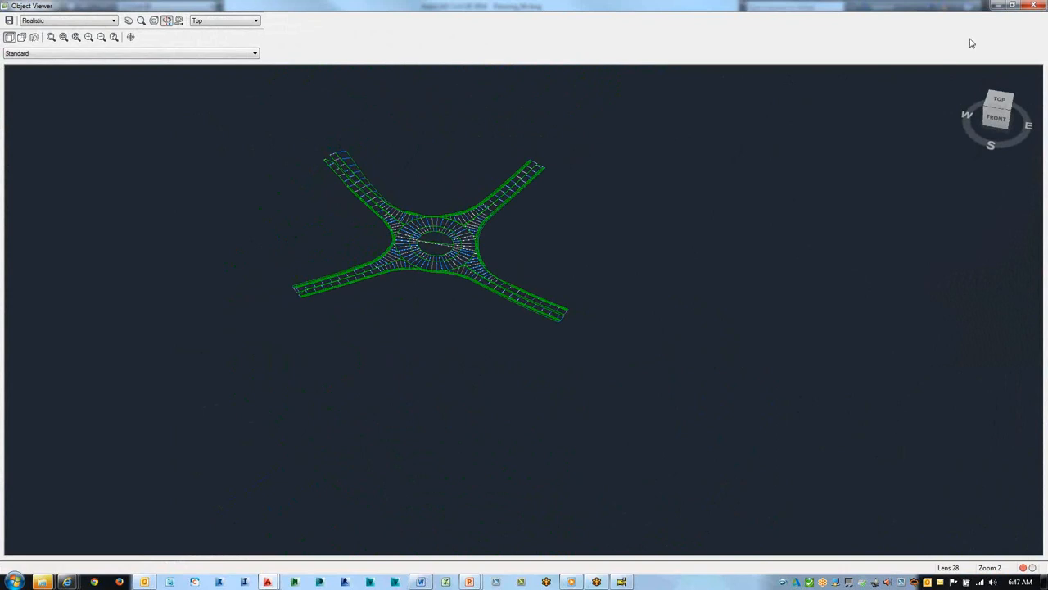
left_click(1032, 5)
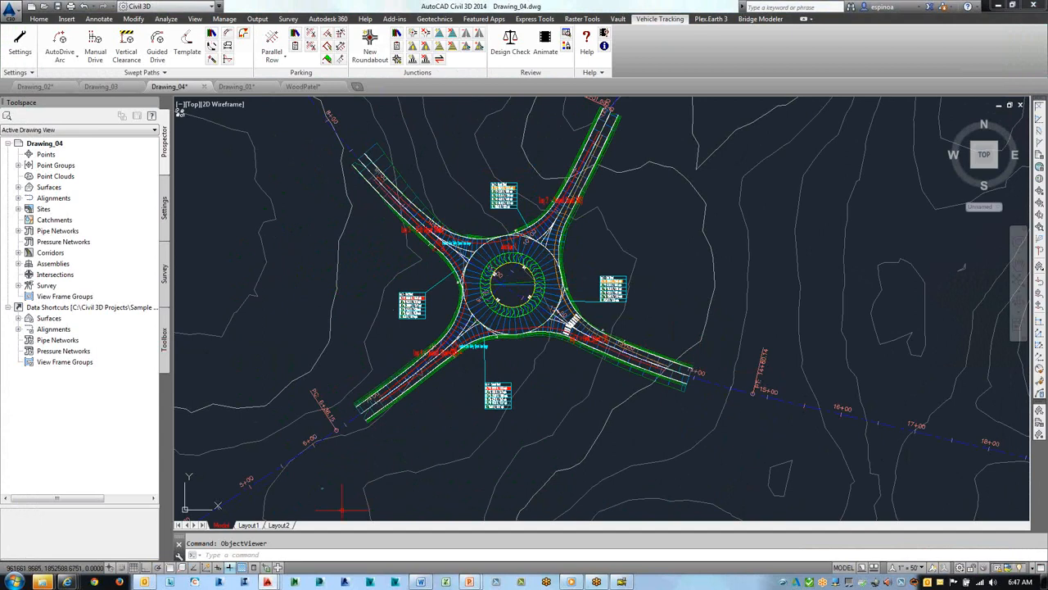
- Switch to the running PowerPoint slide show and advance from the Demonstration slide to the Summary slide
middle_click_drag(510, 307, 561, 363)
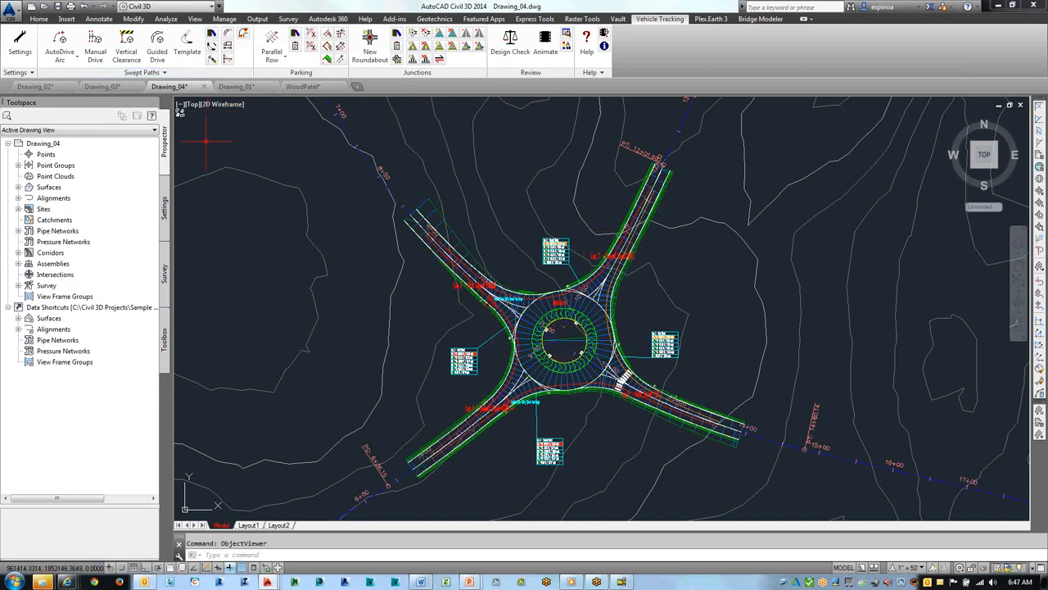
key("alt+Tab")
key("alt+Tab")
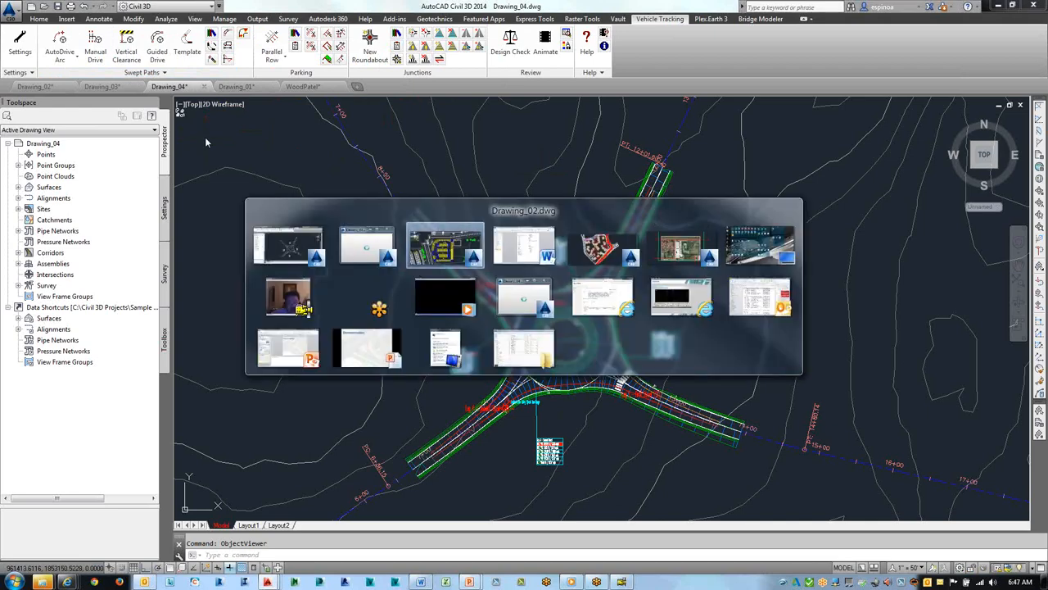
key("alt+Tab")
key("alt+Tab")
key("alt+Tab")
key("alt+Tab")
key("alt+Tab")
key("alt+Tab")
key("alt+Tab")
key("alt+Tab")
key("alt+Tab")
key("alt+Tab")
key("alt+Tab")
key("alt+Tab")
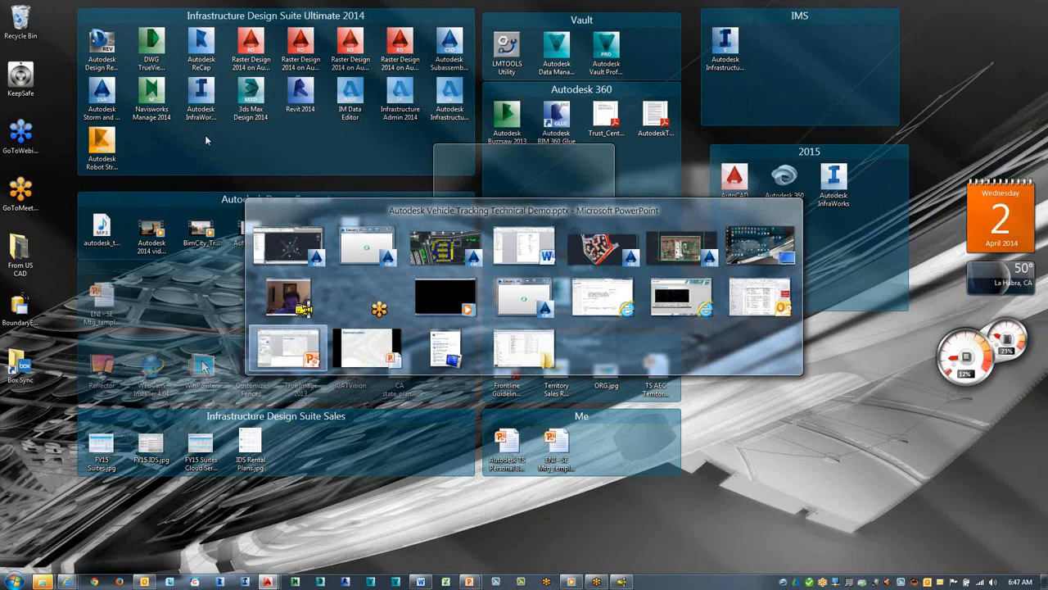
key("alt+Tab")
key("alt+Tab")
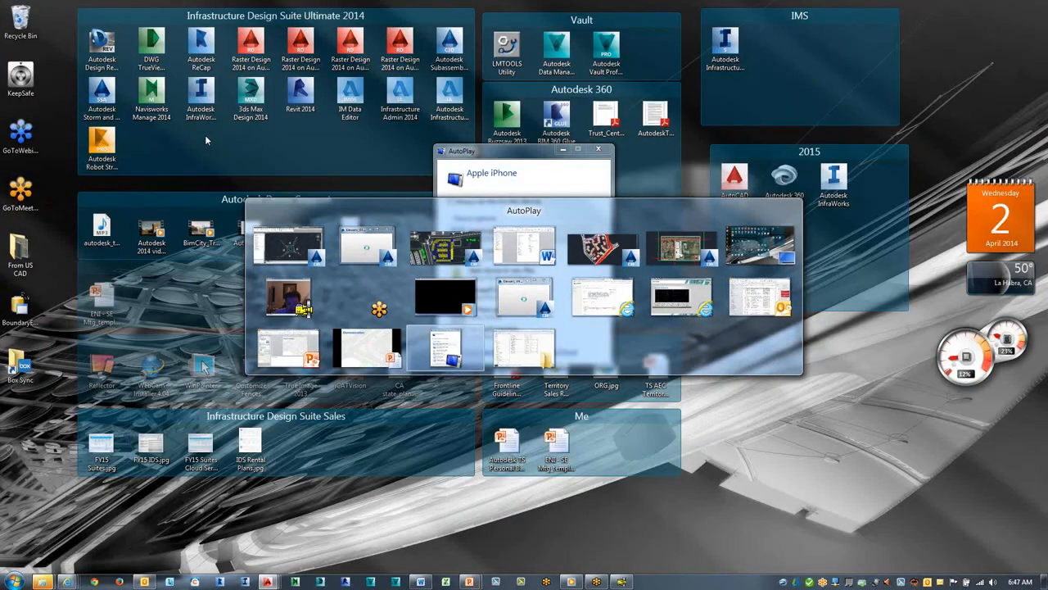
key("alt+shift+Tab")
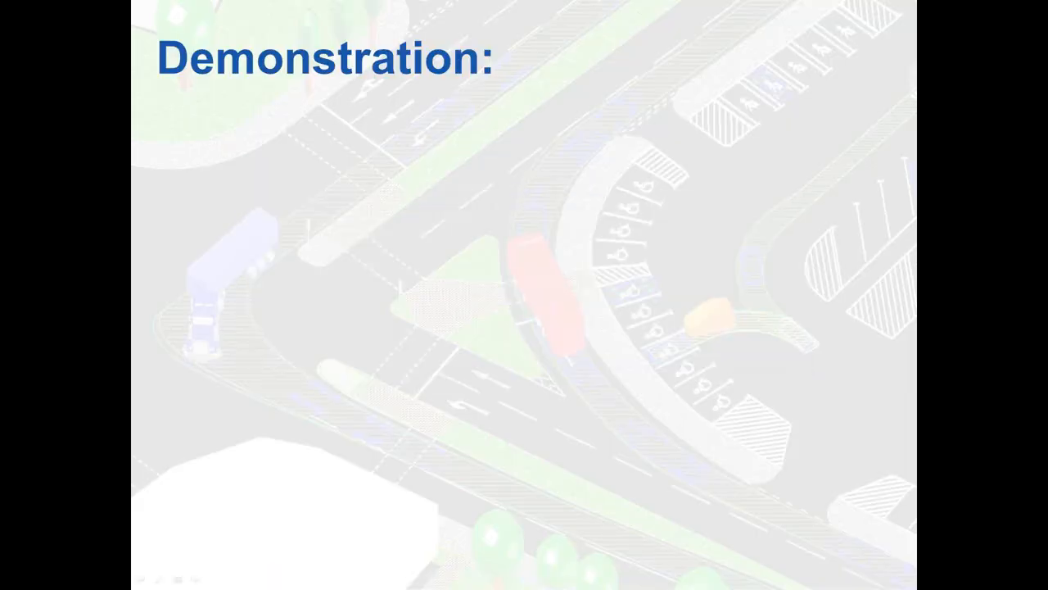
left_click(369, 413)
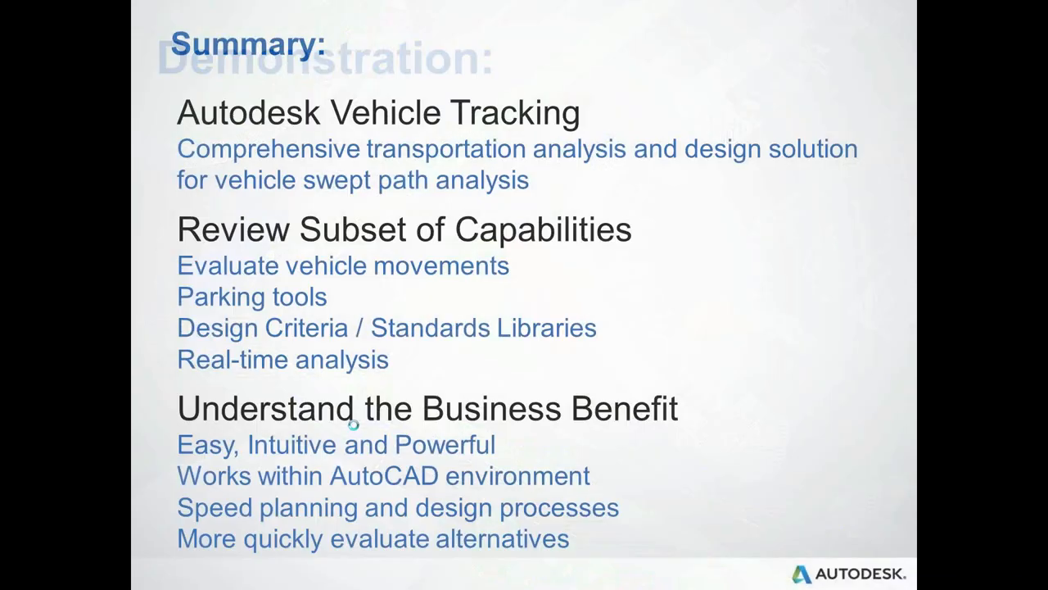